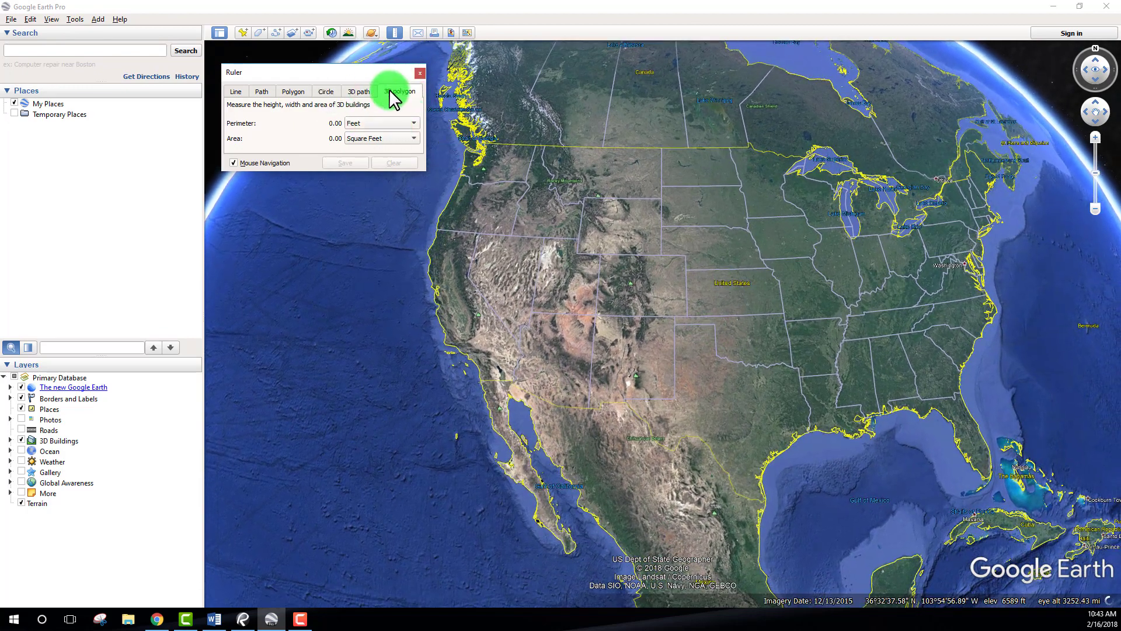
# Step: Review the Ruler's 3D path and 3D polygon measuring options and close the Ruler
pyautogui.click(358, 92)
pyautogui.click(394, 93)
pyautogui.click(358, 92)
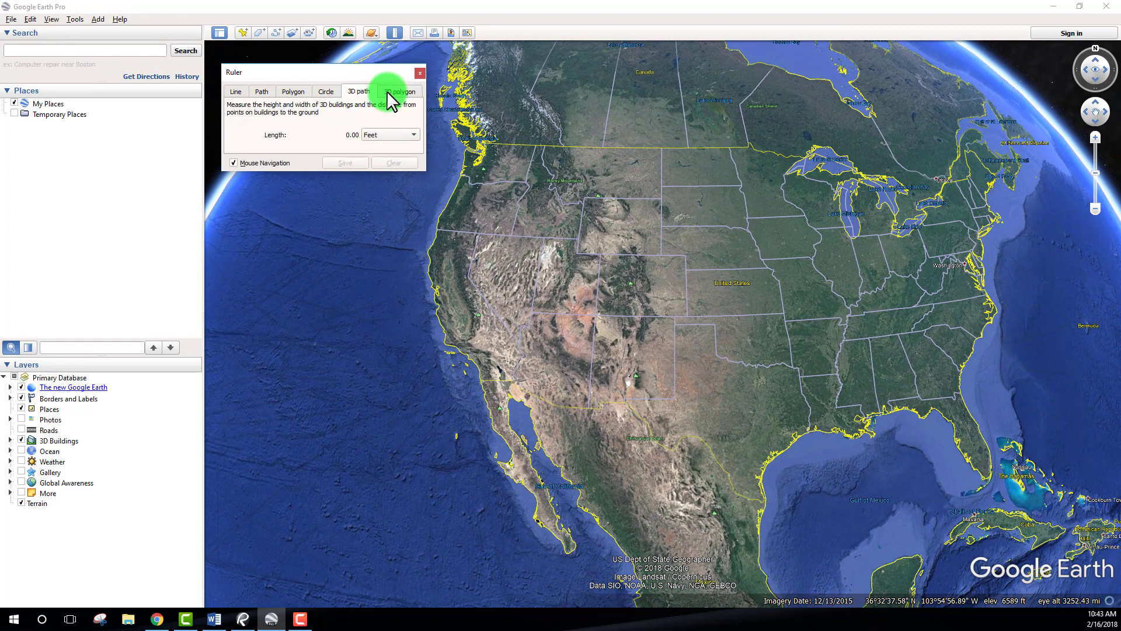
pyautogui.click(394, 91)
pyautogui.moveTo(374, 79); pyautogui.dragTo(377, 69)
pyautogui.click(422, 62)
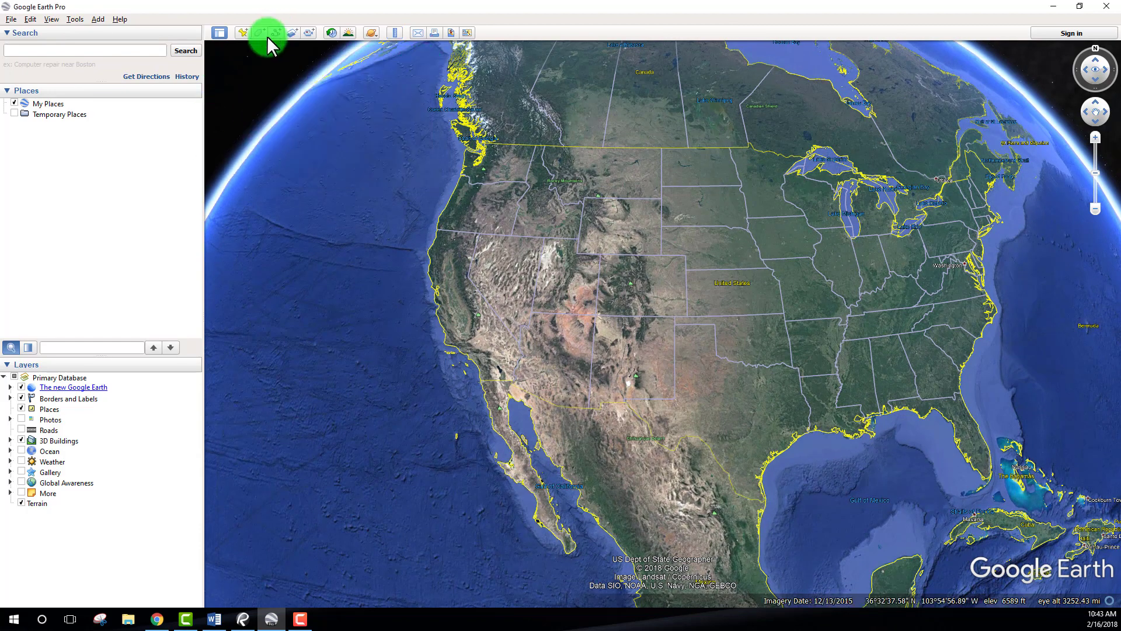
pyautogui.click(244, 33)
pyautogui.moveTo(355, 80); pyautogui.dragTo(328, 75)
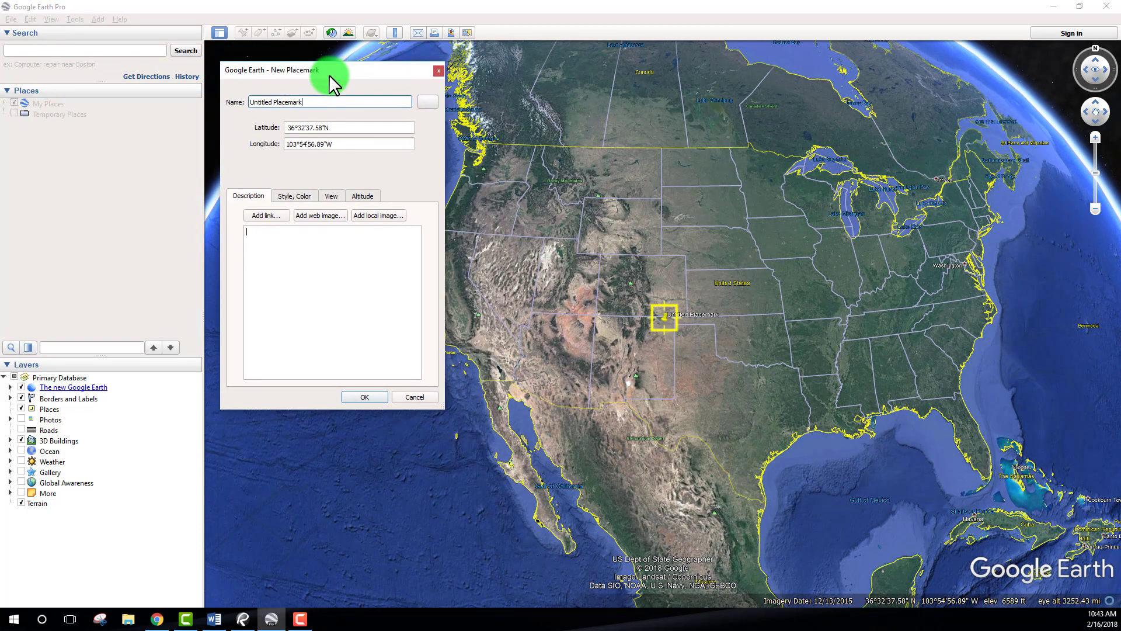
pyautogui.moveTo(666, 318); pyautogui.dragTo(717, 380)
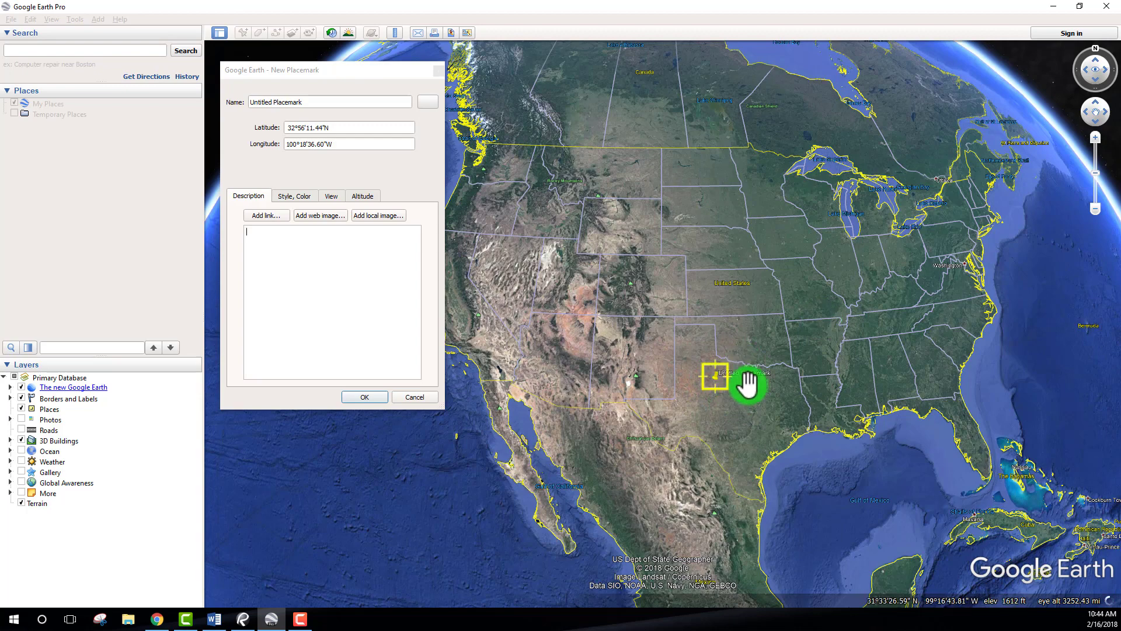
pyautogui.moveTo(304, 71); pyautogui.dragTo(424, 61)
pyautogui.click(451, 63)
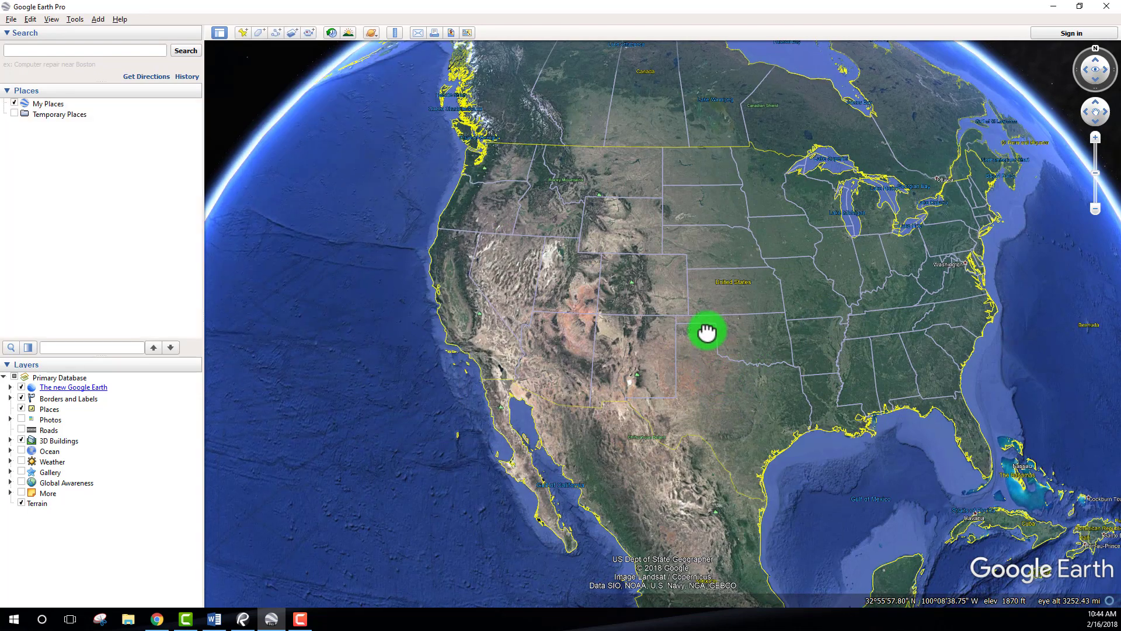
# Step: Check whether the Status Bar is enabled among the view options
pyautogui.scroll(-3, 703, 403)
pyautogui.scroll(2, 707, 397)
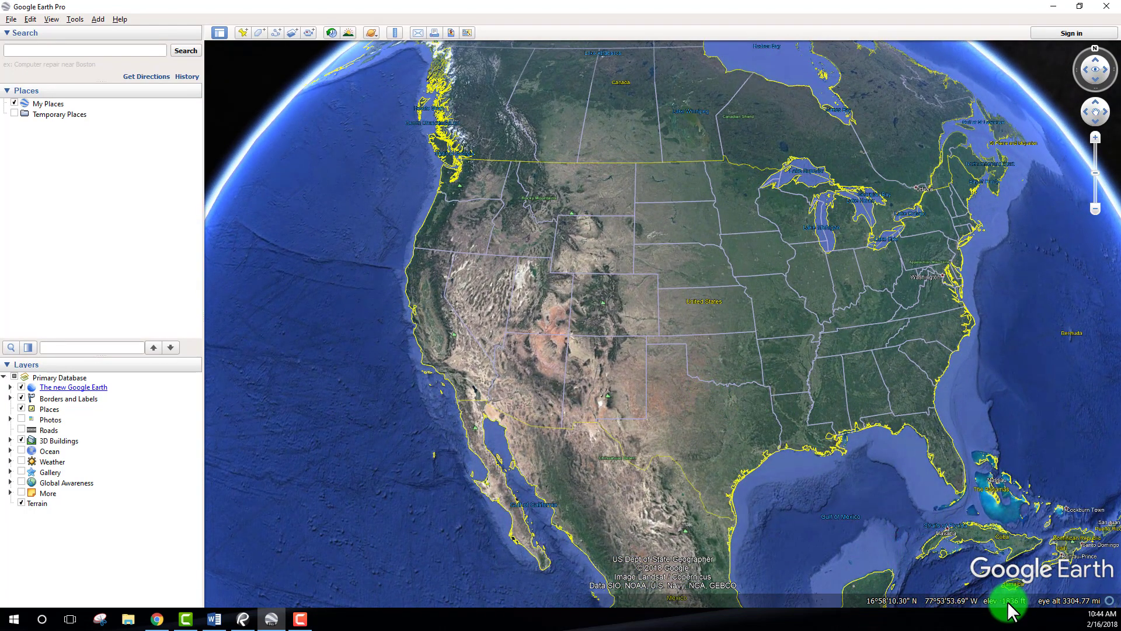
pyautogui.click(52, 19)
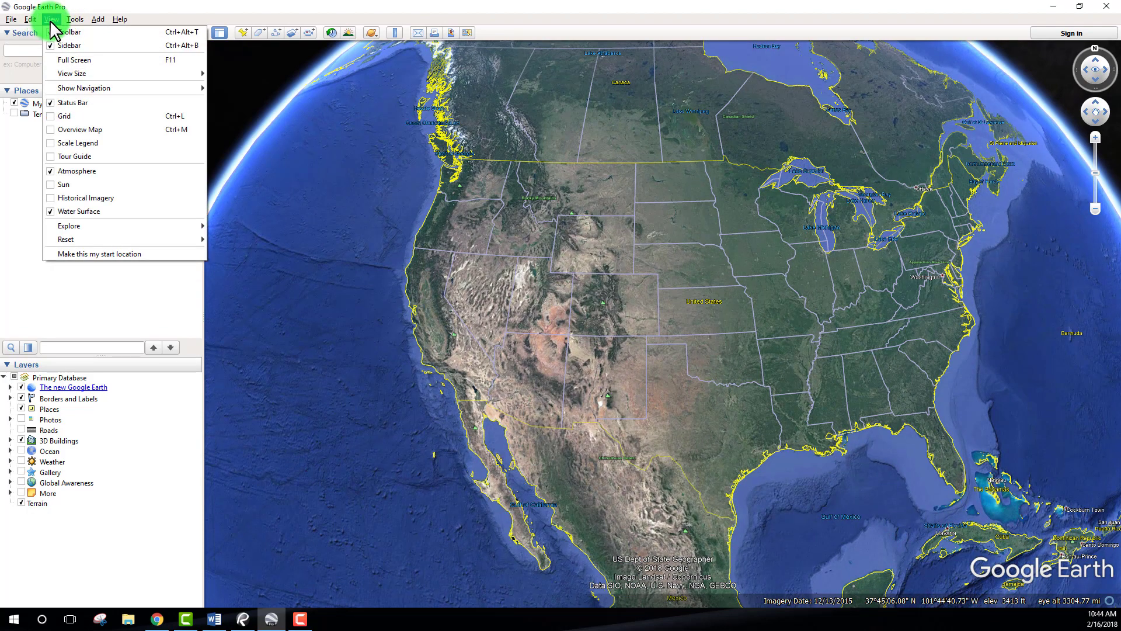
pyautogui.click(71, 104)
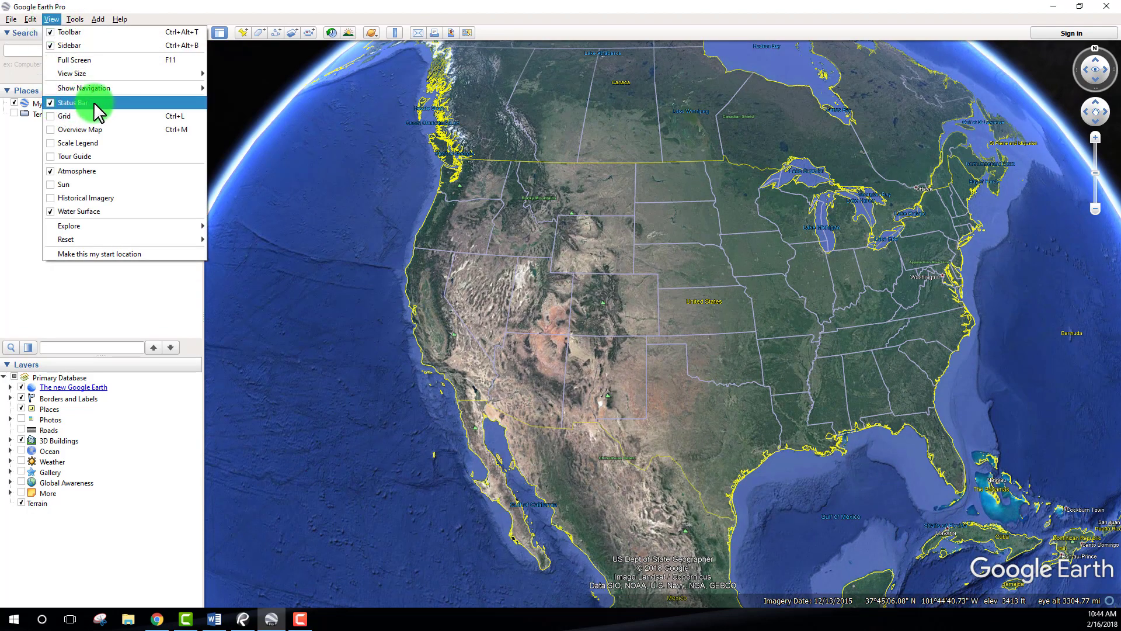
pyautogui.click(997, 559)
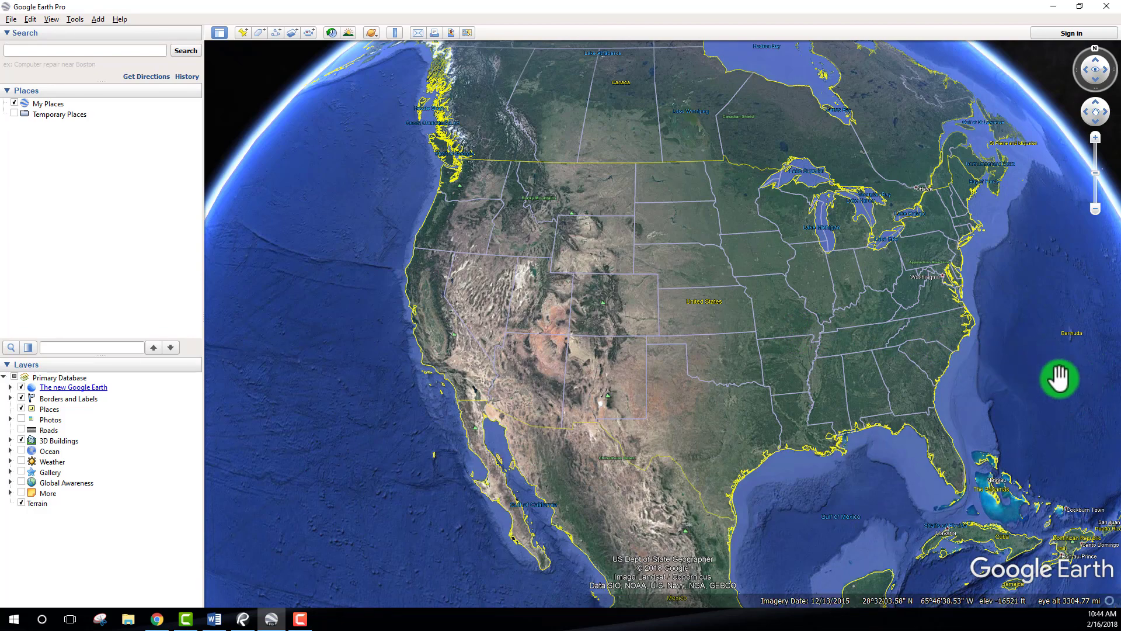
# Step: Go from the United States overview to San Francisco's Golden Gate Bridge and examine the bridge and hills in 3D
pyautogui.moveTo(637, 330); pyautogui.dragTo(628, 365)
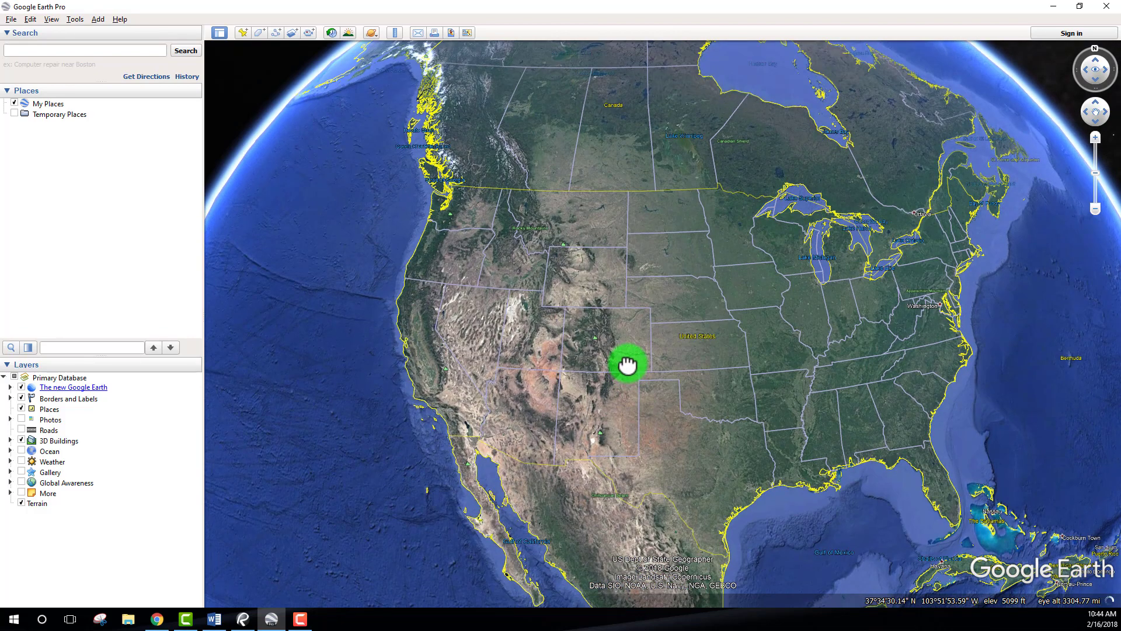
pyautogui.scroll(5, 999, 386)
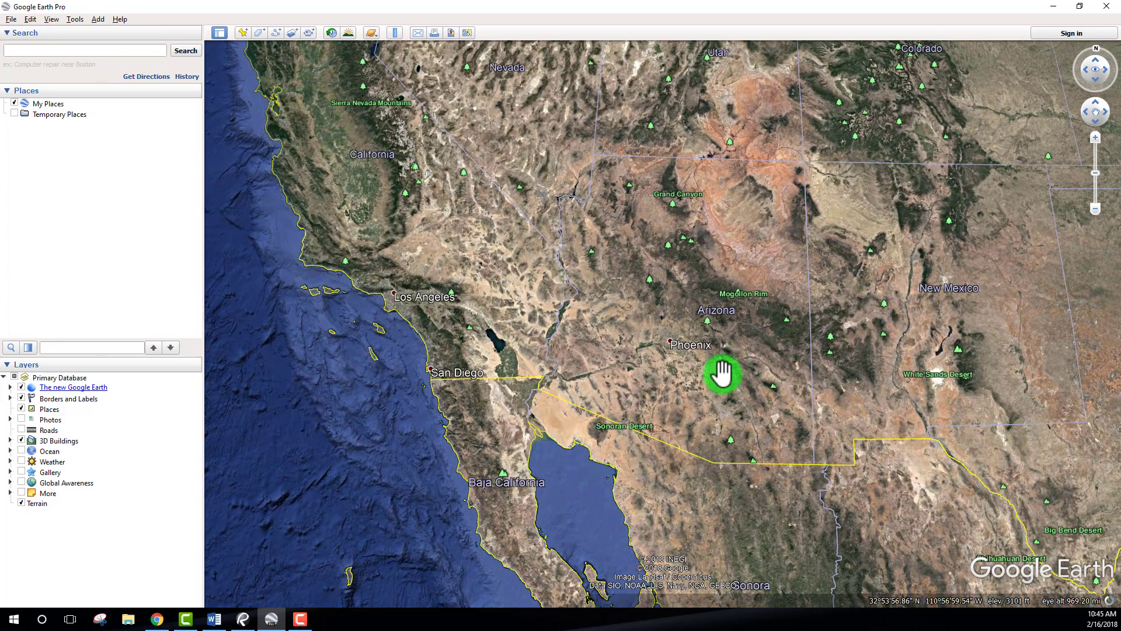
pyautogui.moveTo(722, 373); pyautogui.dragTo(731, 386)
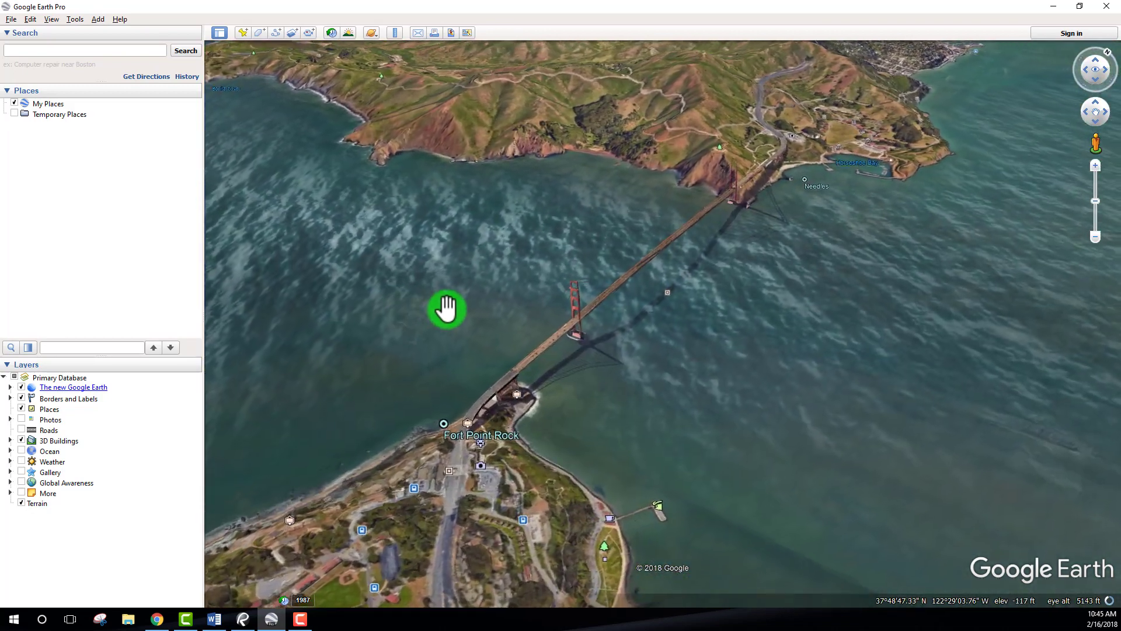
pyautogui.scroll(3, 446, 309)
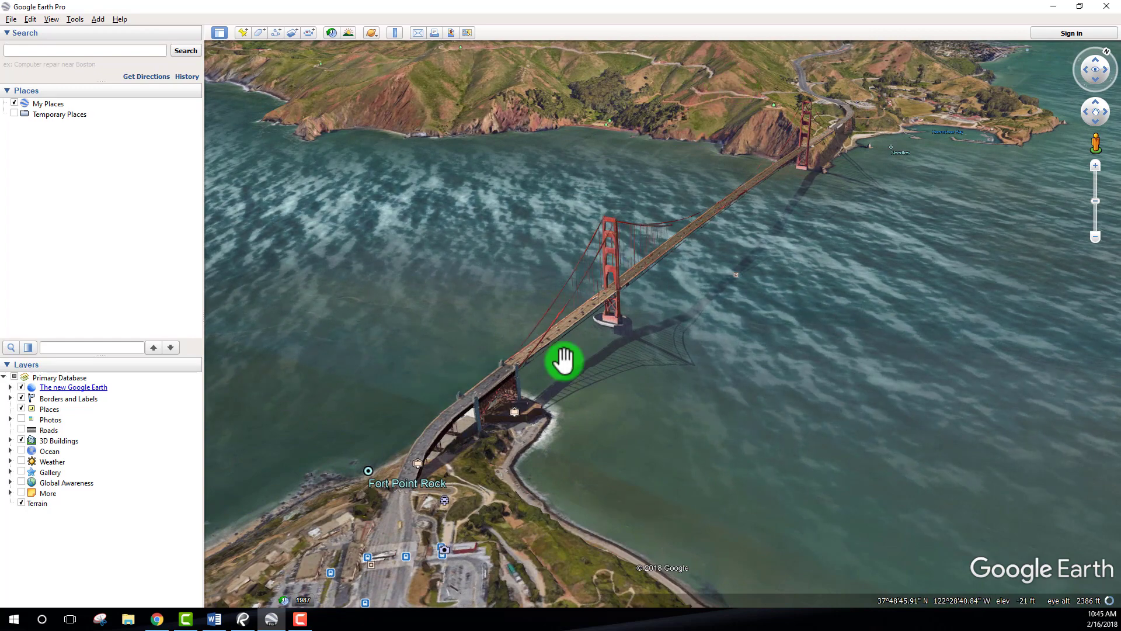
pyautogui.scroll(-3, 574, 365)
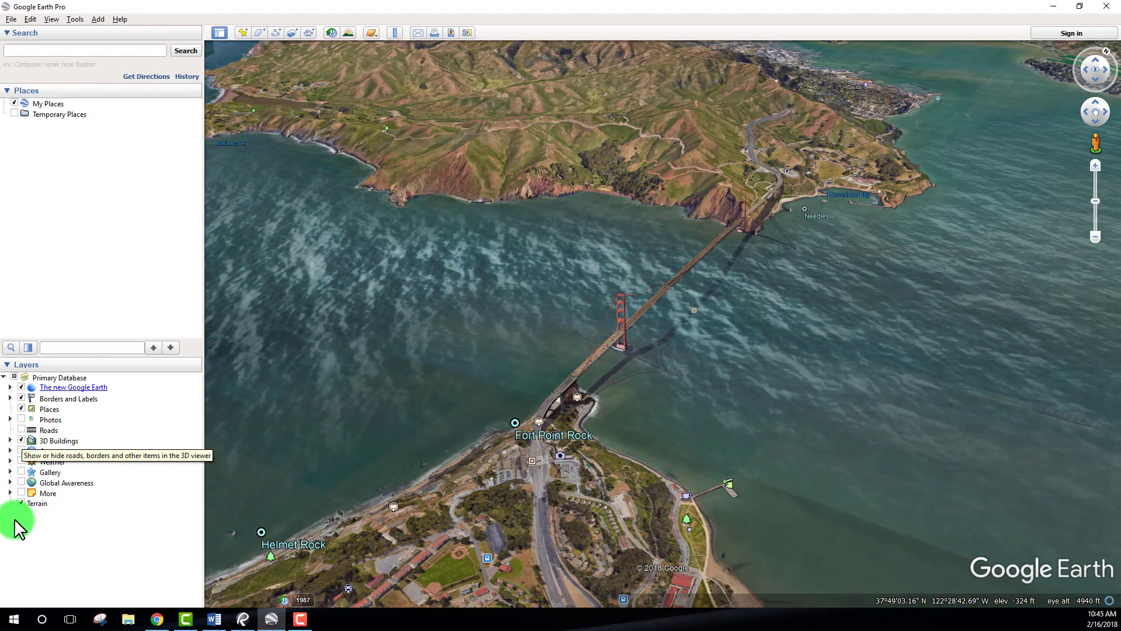
pyautogui.scroll(5, 22, 443)
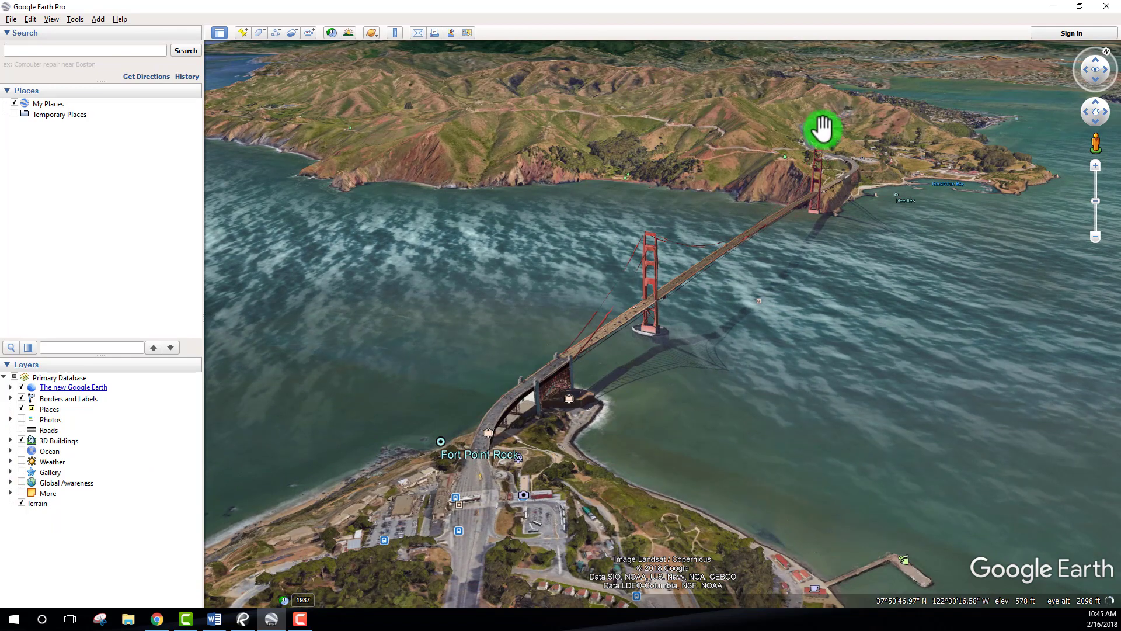
pyautogui.scroll(-4, 583, 122)
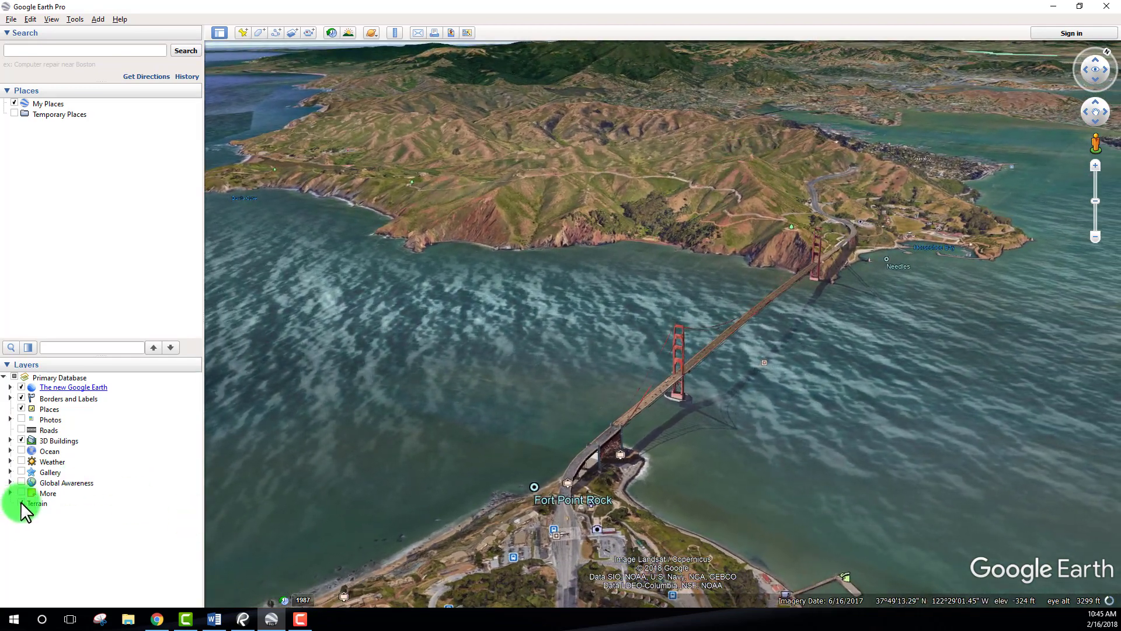
# Step: Compare the hills beyond the Golden Gate Bridge with the Terrain layer off and on
pyautogui.click(21, 503)
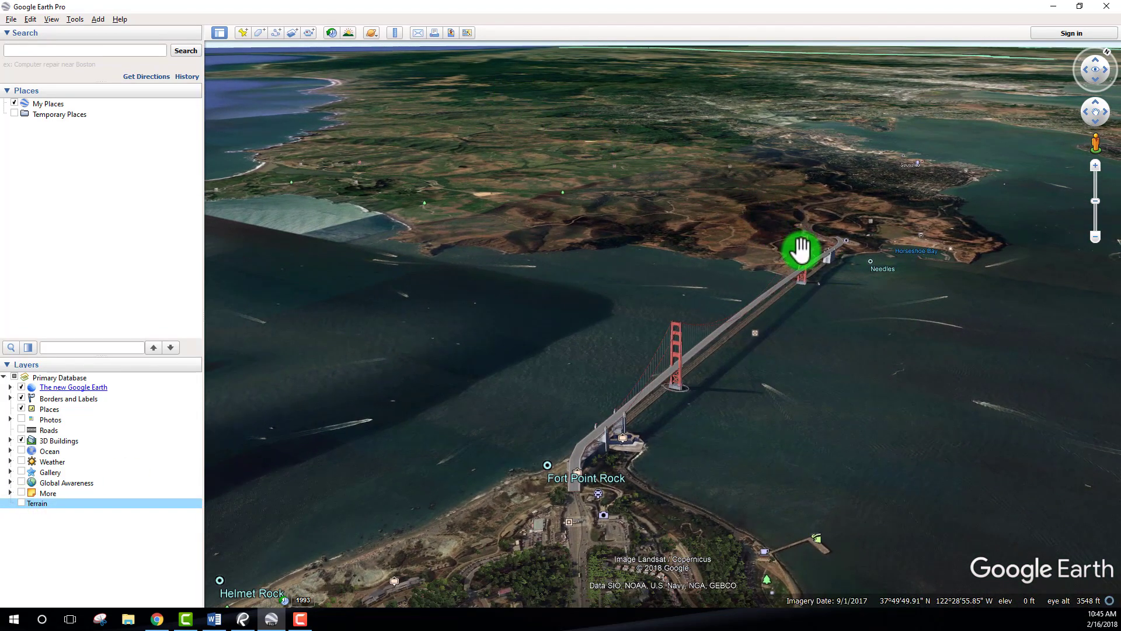
pyautogui.moveTo(550, 563); pyautogui.dragTo(562, 467)
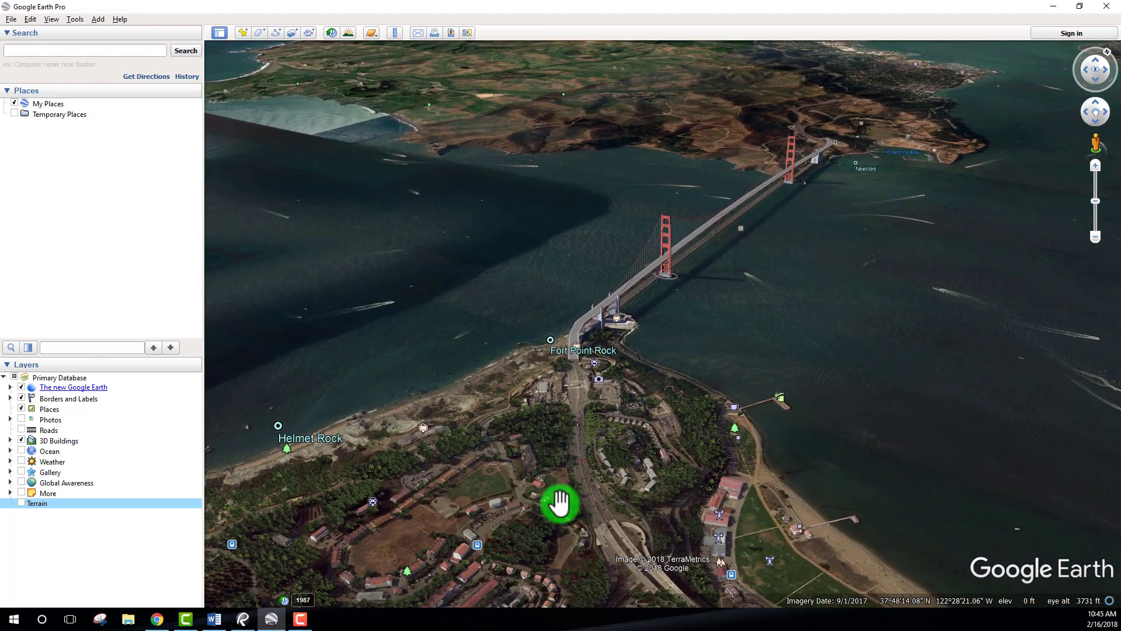
pyautogui.moveTo(796, 105); pyautogui.dragTo(708, 193)
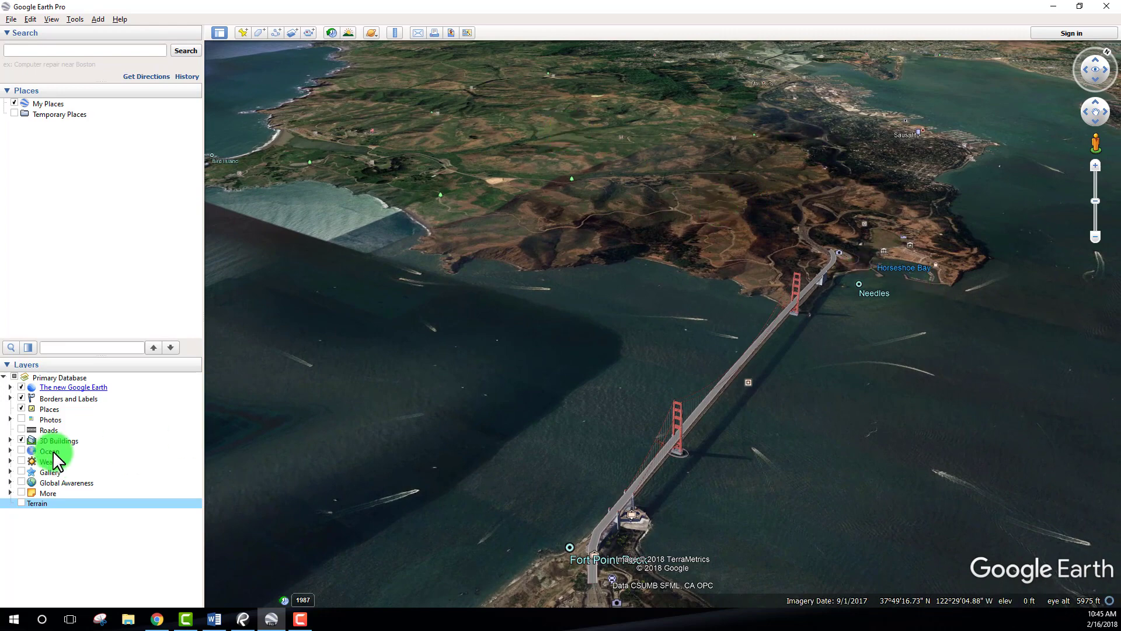
pyautogui.click(21, 504)
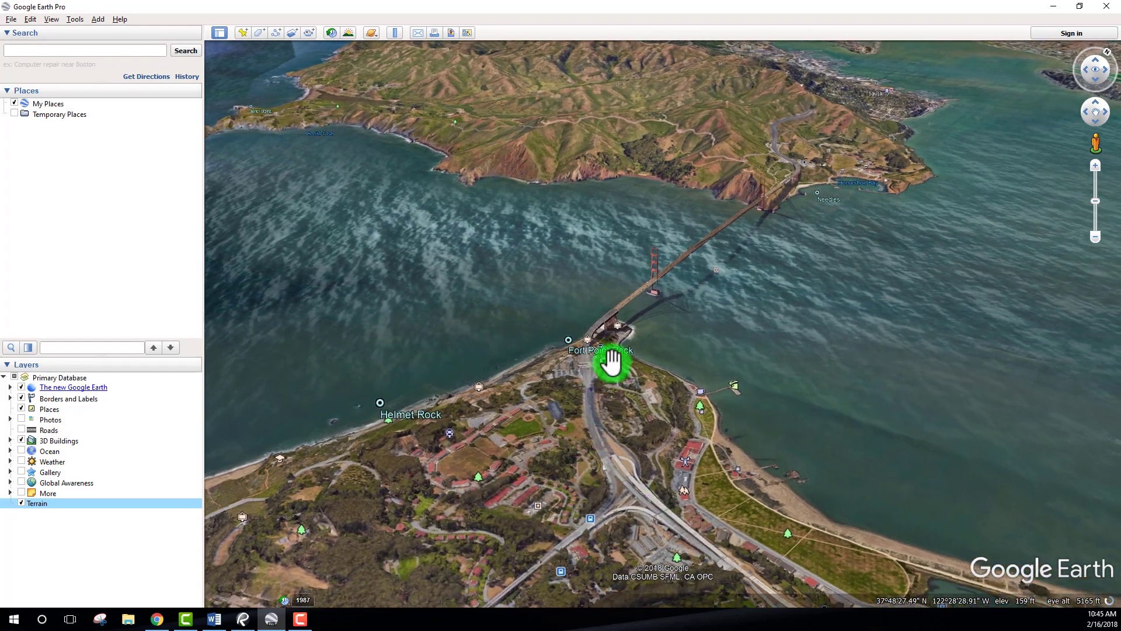
pyautogui.moveTo(613, 365); pyautogui.dragTo(617, 443)
pyautogui.scroll(4, 570, 487)
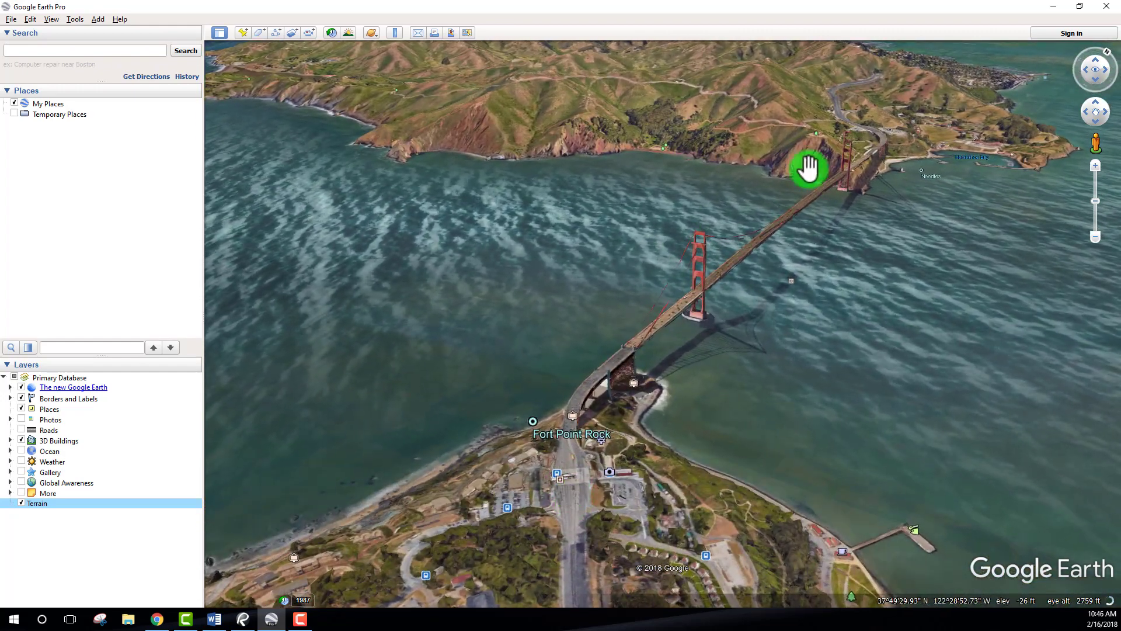
pyautogui.moveTo(655, 63); pyautogui.dragTo(633, 172)
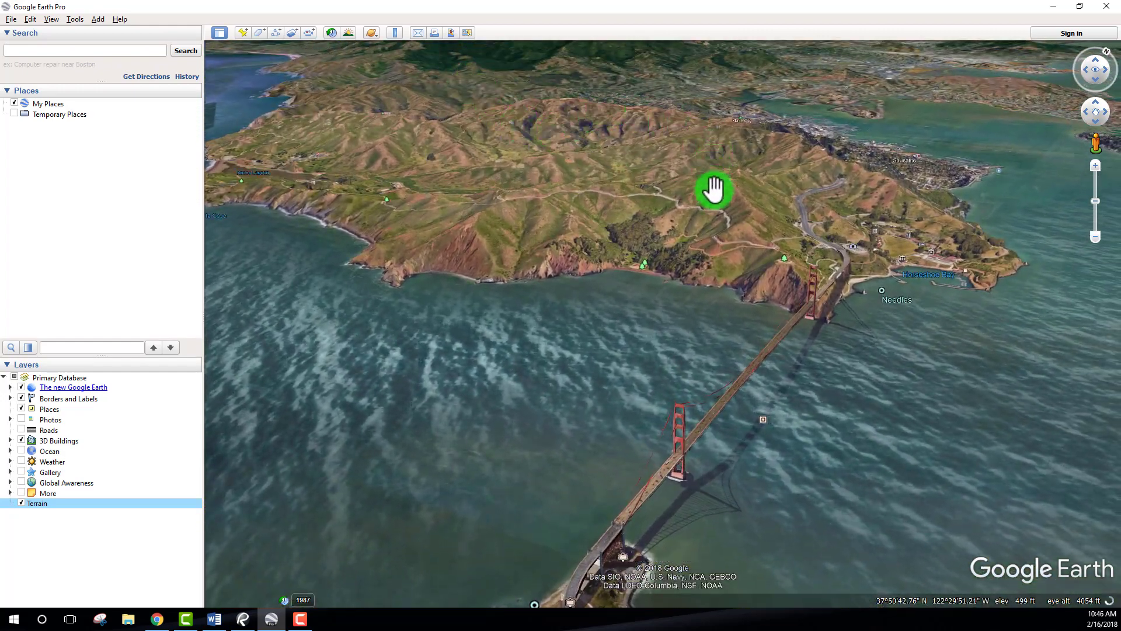
pyautogui.moveTo(781, 266); pyautogui.dragTo(745, 344)
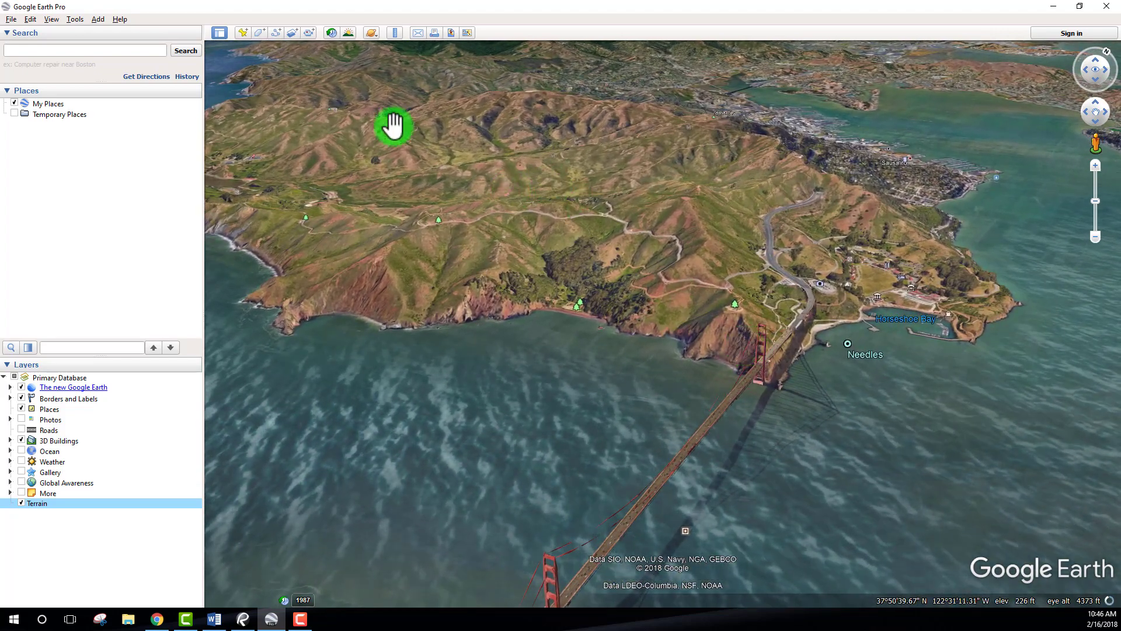
pyautogui.moveTo(478, 137); pyautogui.dragTo(748, 456)
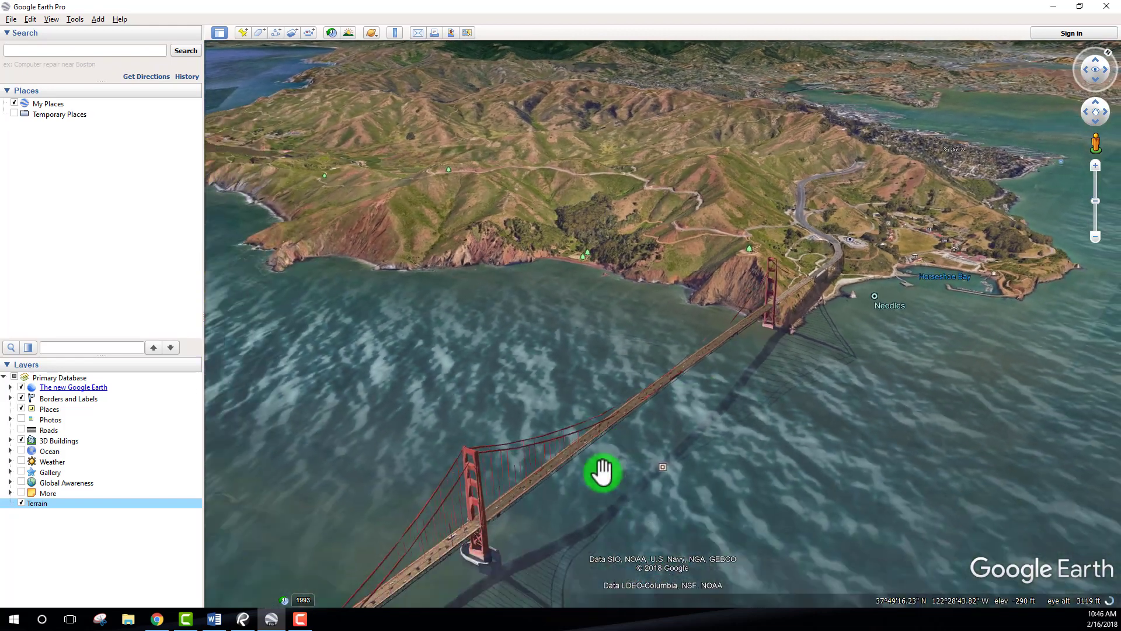
pyautogui.moveTo(525, 481); pyautogui.dragTo(619, 356)
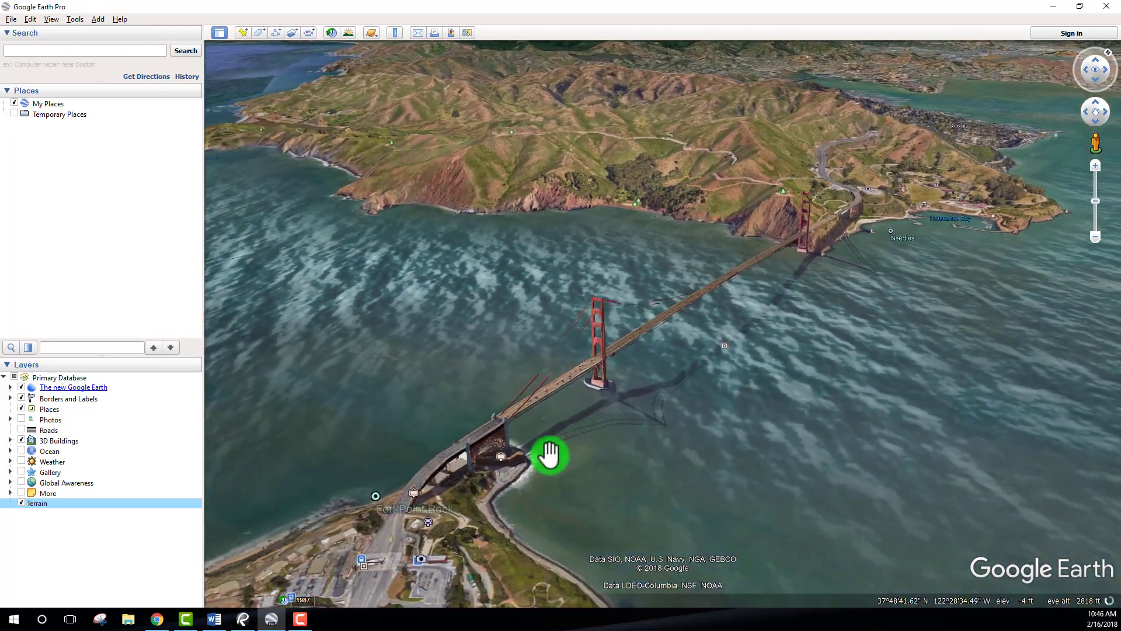
# Step: Compare the Golden Gate Bridge and its northern headland with the 3D Buildings layer off and on
pyautogui.click(22, 440)
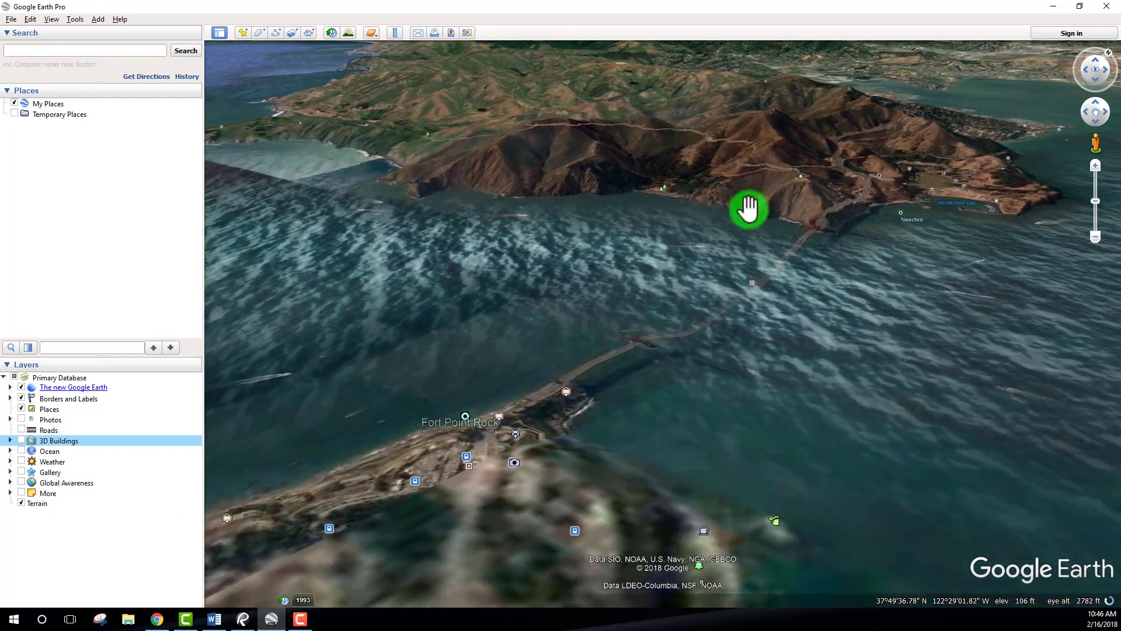
pyautogui.moveTo(749, 209); pyautogui.dragTo(738, 303)
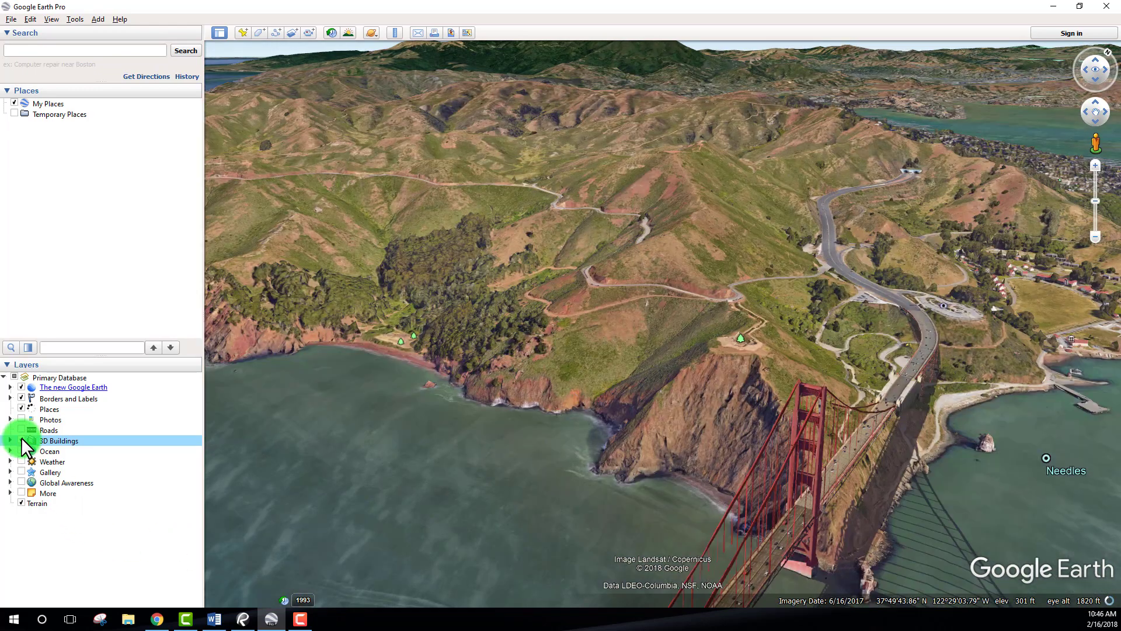
pyautogui.click(22, 440)
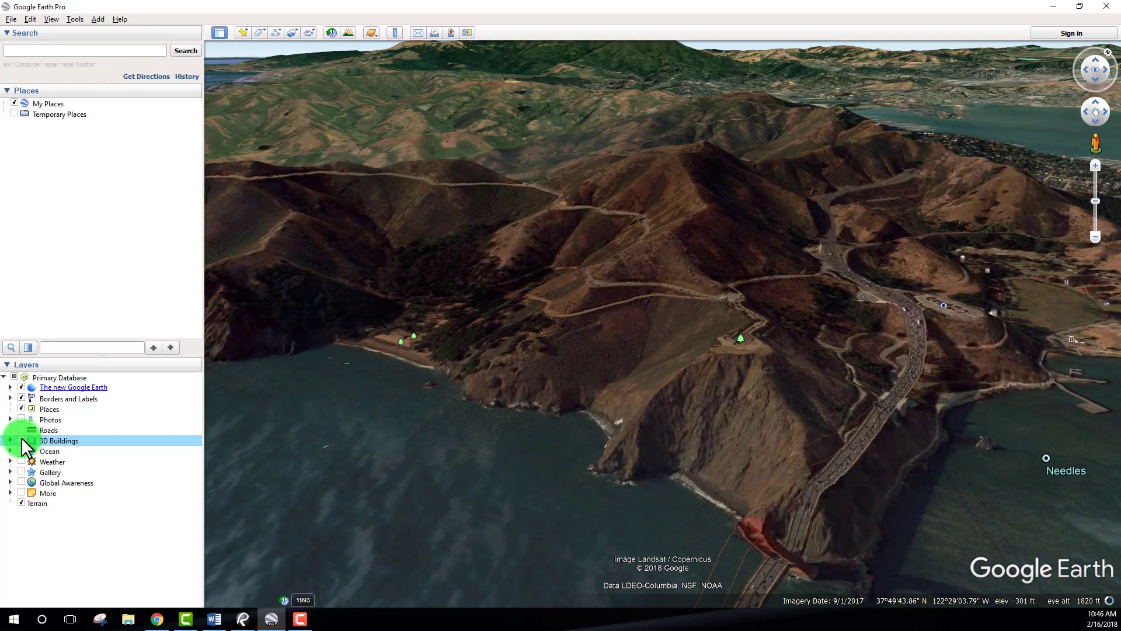
pyautogui.click(21, 440)
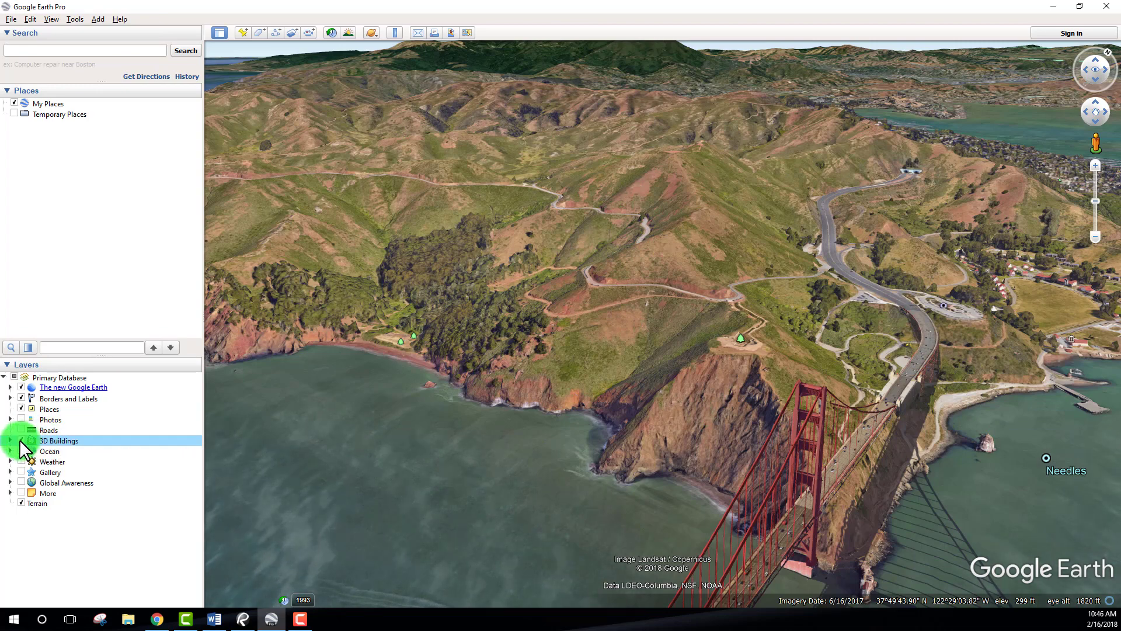
pyautogui.click(21, 440)
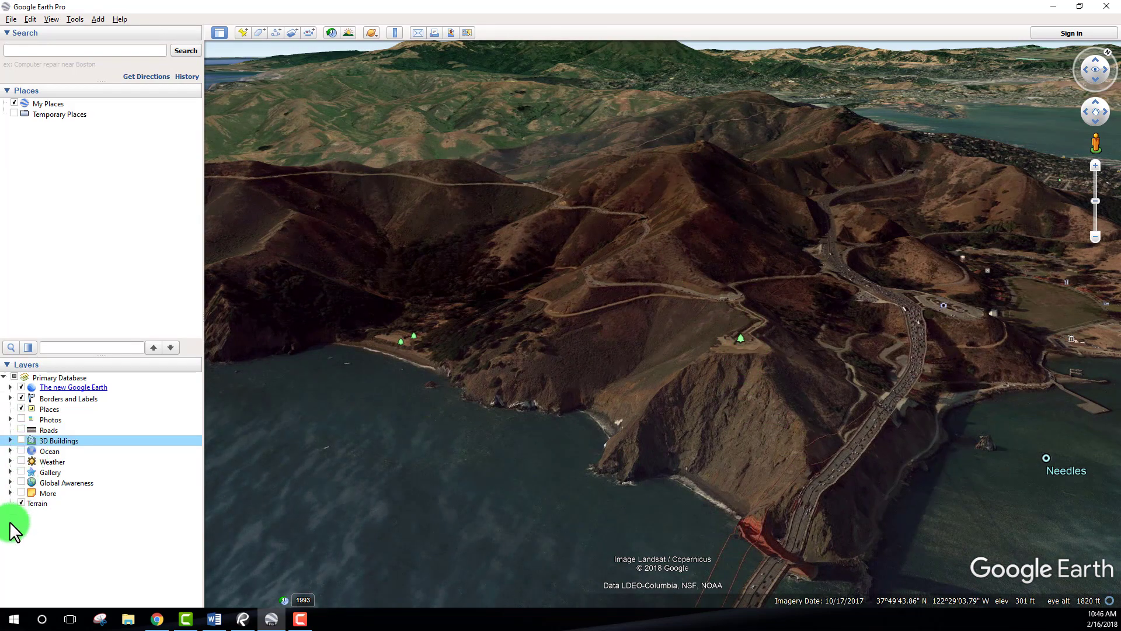
pyautogui.click(20, 440)
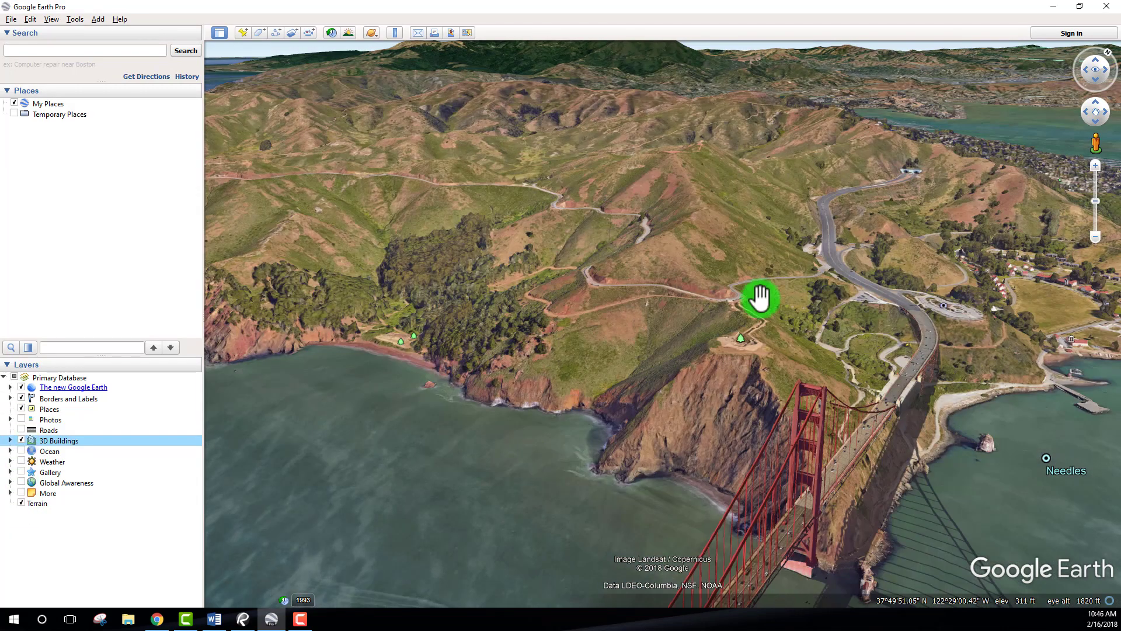
# Step: Turn off the 3D Buildings layer and view the Fort Point end of the Golden Gate Bridge
pyautogui.moveTo(756, 300); pyautogui.dragTo(922, 124)
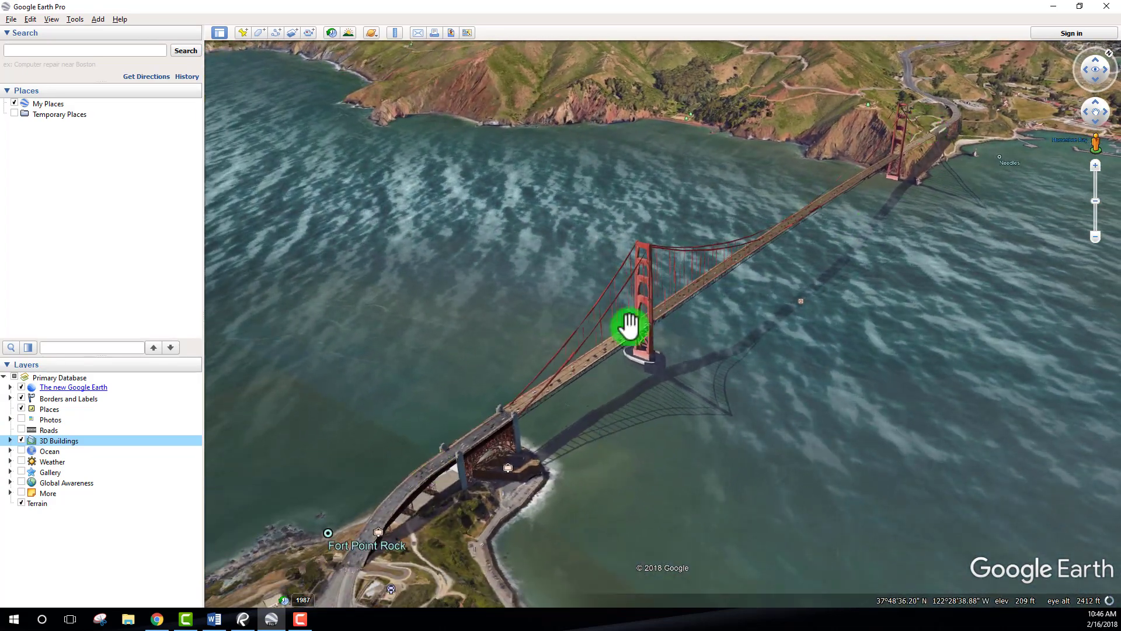
pyautogui.moveTo(539, 468); pyautogui.dragTo(569, 405)
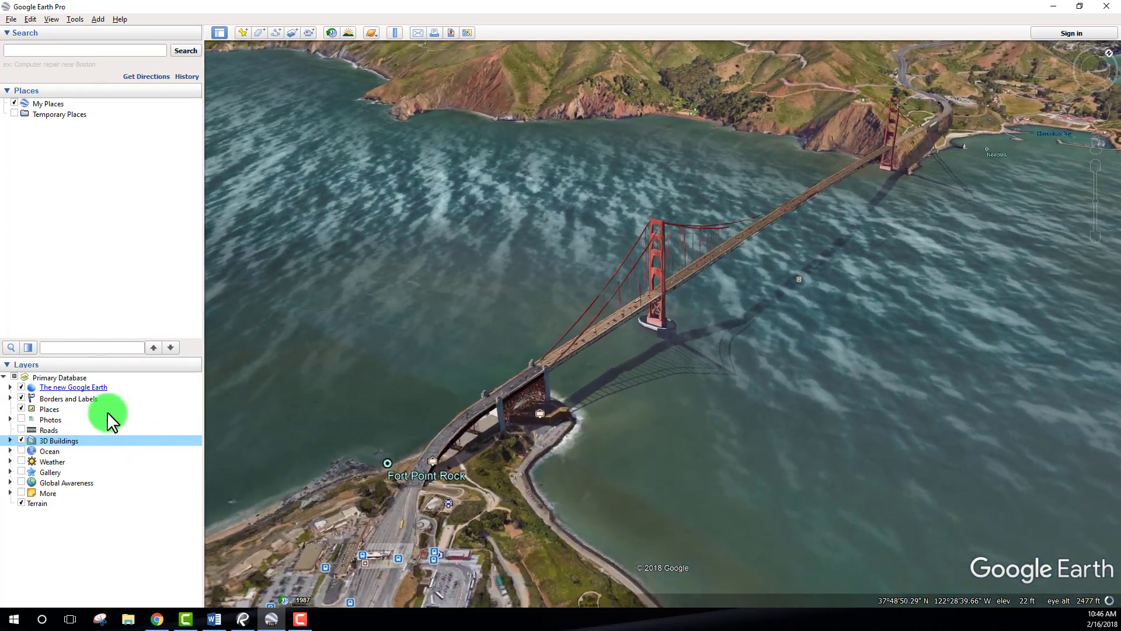
pyautogui.click(20, 440)
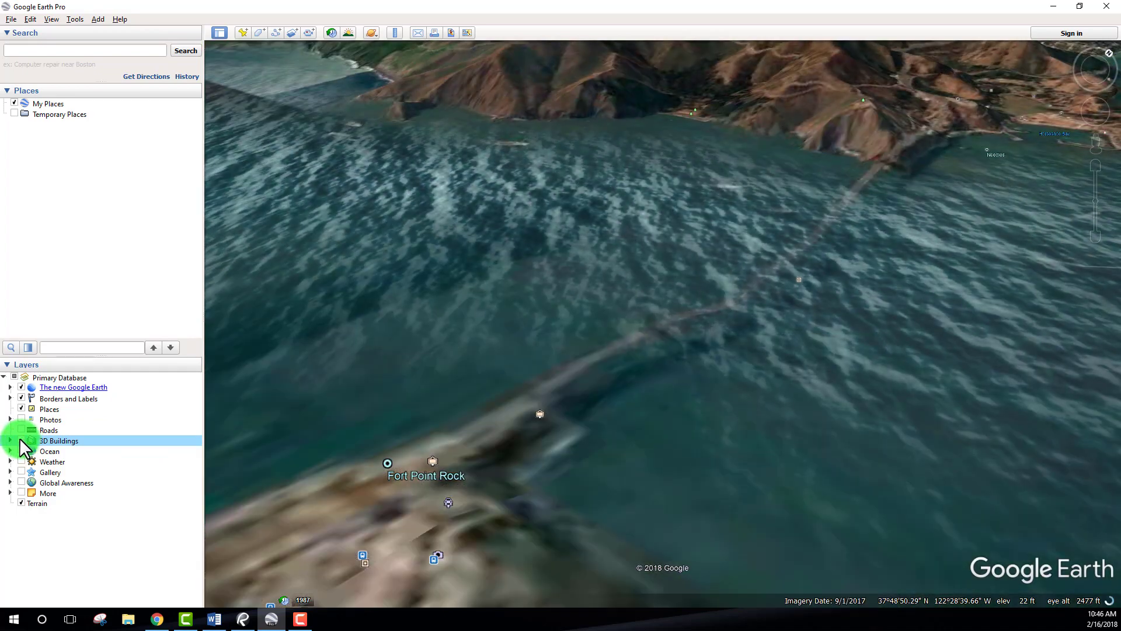
pyautogui.moveTo(313, 555); pyautogui.dragTo(477, 496)
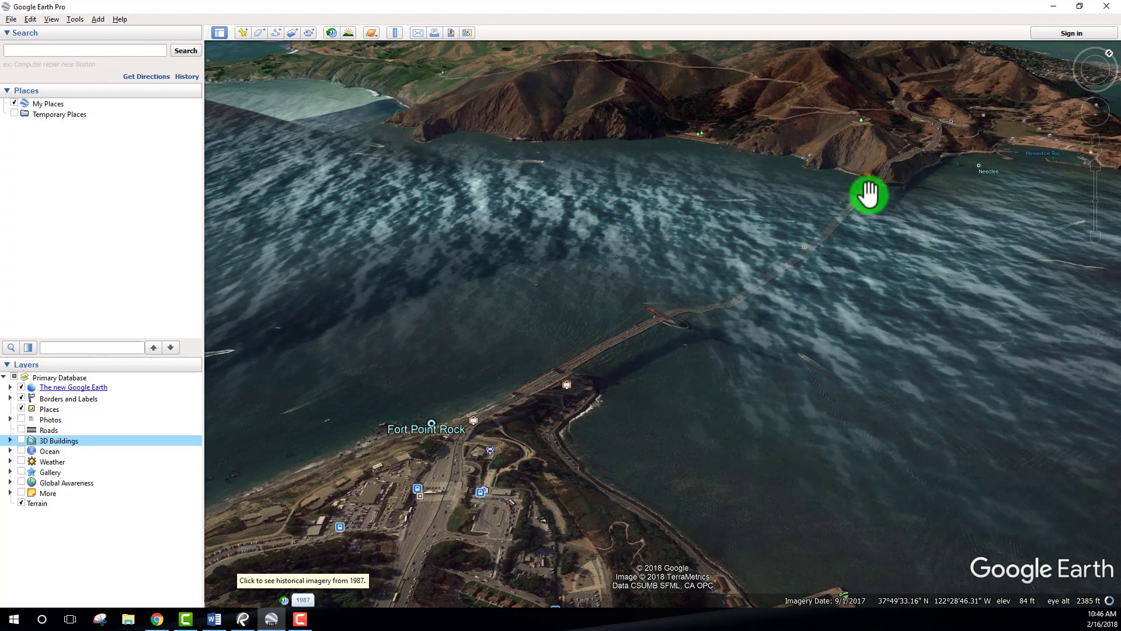
# Step: Open the Ruler and look through its Line, Path, Polygon and Circle measuring modes
pyautogui.click(394, 32)
pyautogui.click(231, 91)
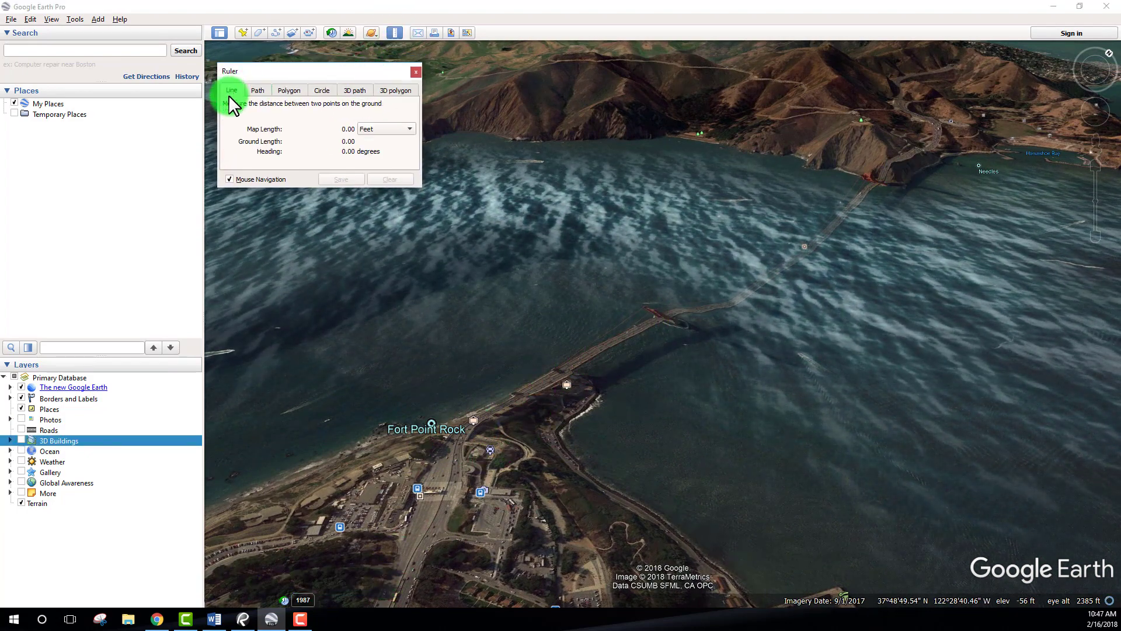
pyautogui.click(258, 91)
pyautogui.click(286, 91)
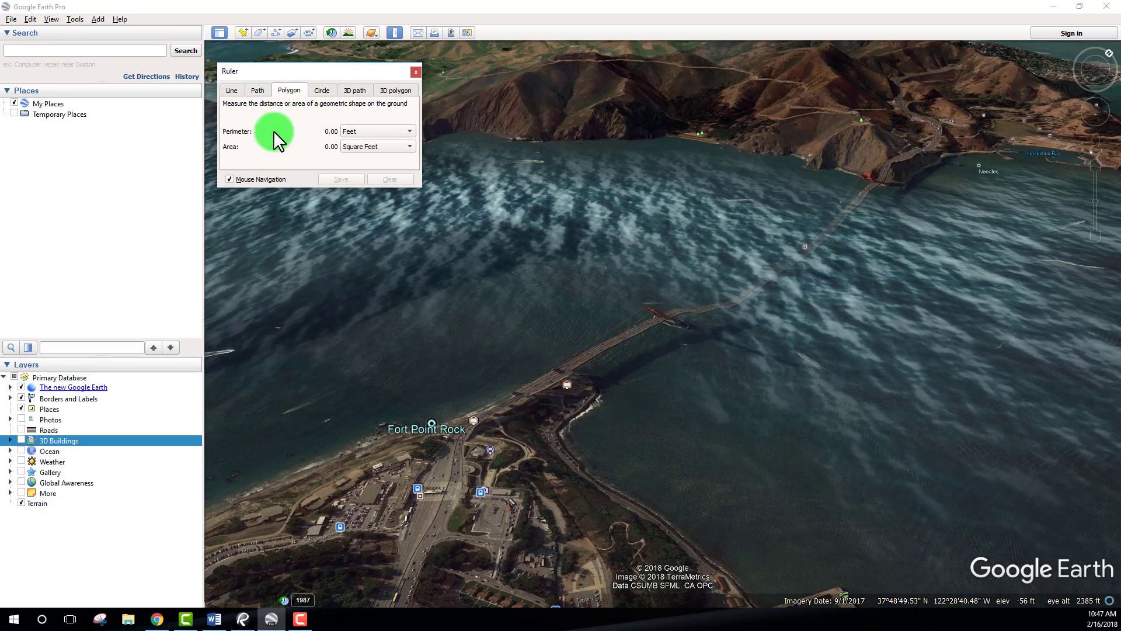
pyautogui.click(323, 90)
pyautogui.click(244, 89)
pyautogui.click(321, 90)
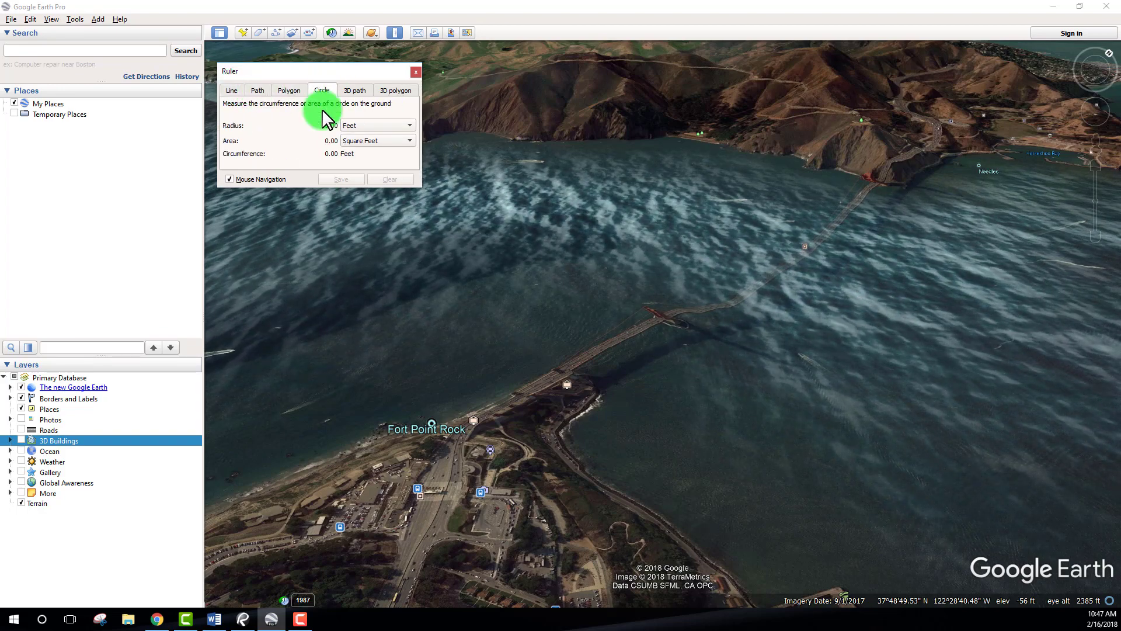
# Step: Turn on the 3D Buildings layer and review the Ruler's 3D path and 3D polygon modes
pyautogui.moveTo(926, 205); pyautogui.dragTo(796, 115)
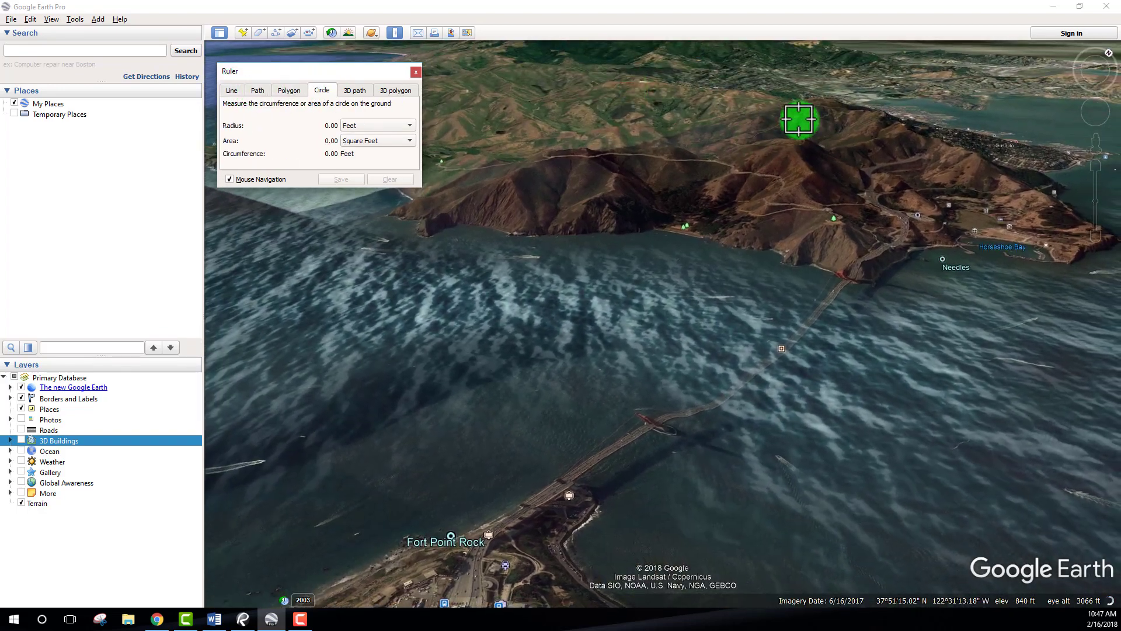
pyautogui.click(35, 441)
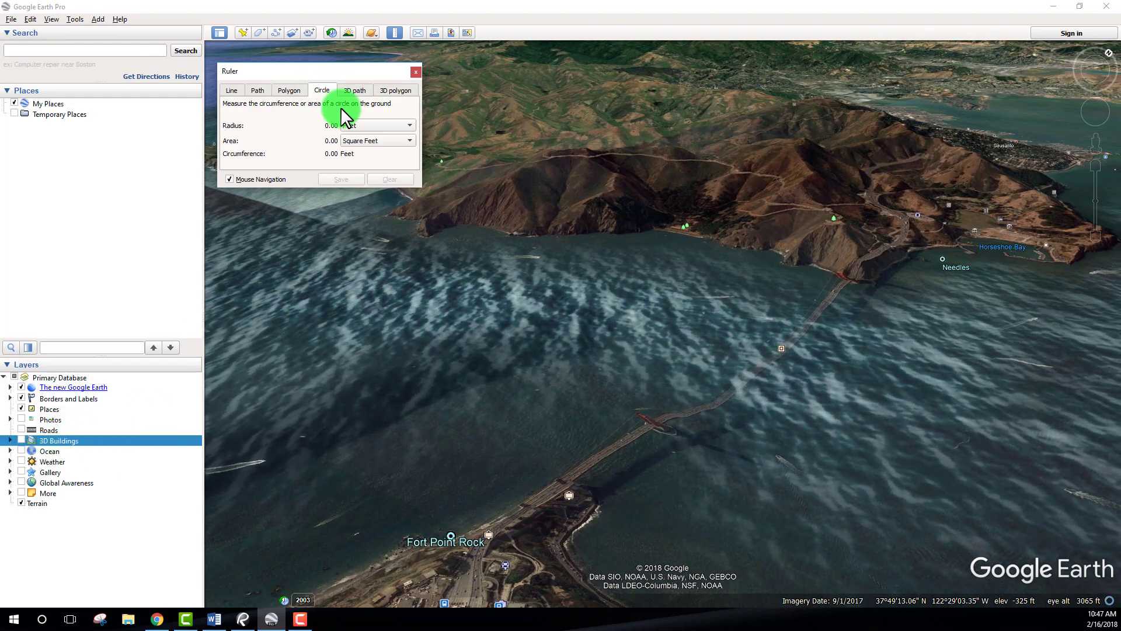
pyautogui.click(21, 440)
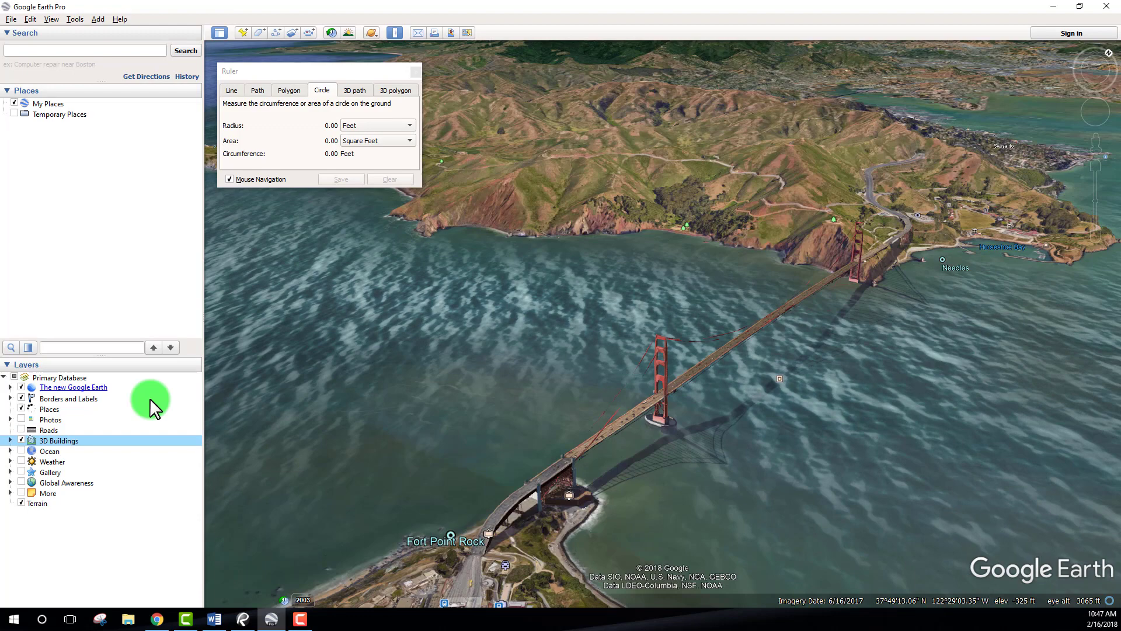
pyautogui.click(355, 90)
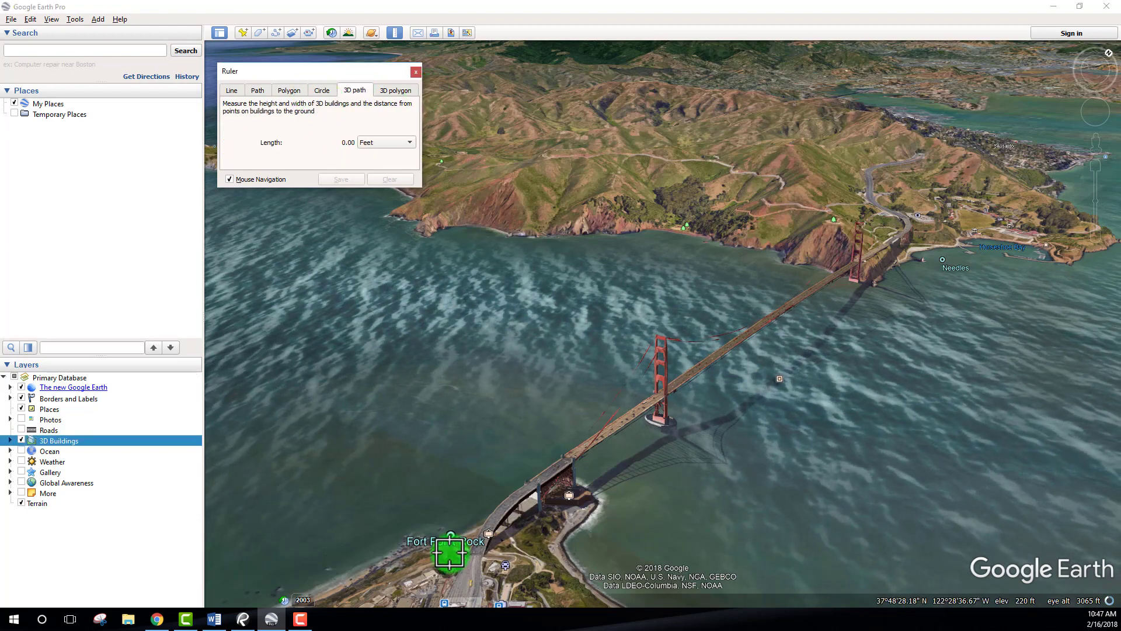
pyautogui.click(395, 91)
# Step: Measure a straight ground line about 6,460 feet long from the Fort Point end of the Golden Gate Bridge to its northern end
pyautogui.scroll(3, 757, 371)
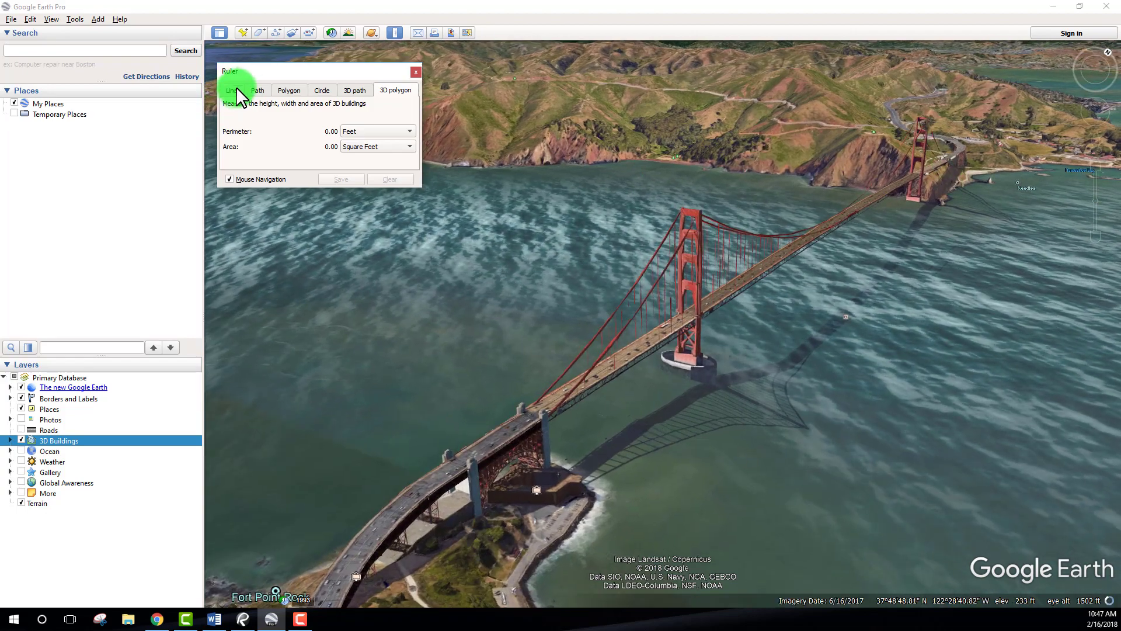
pyautogui.click(237, 96)
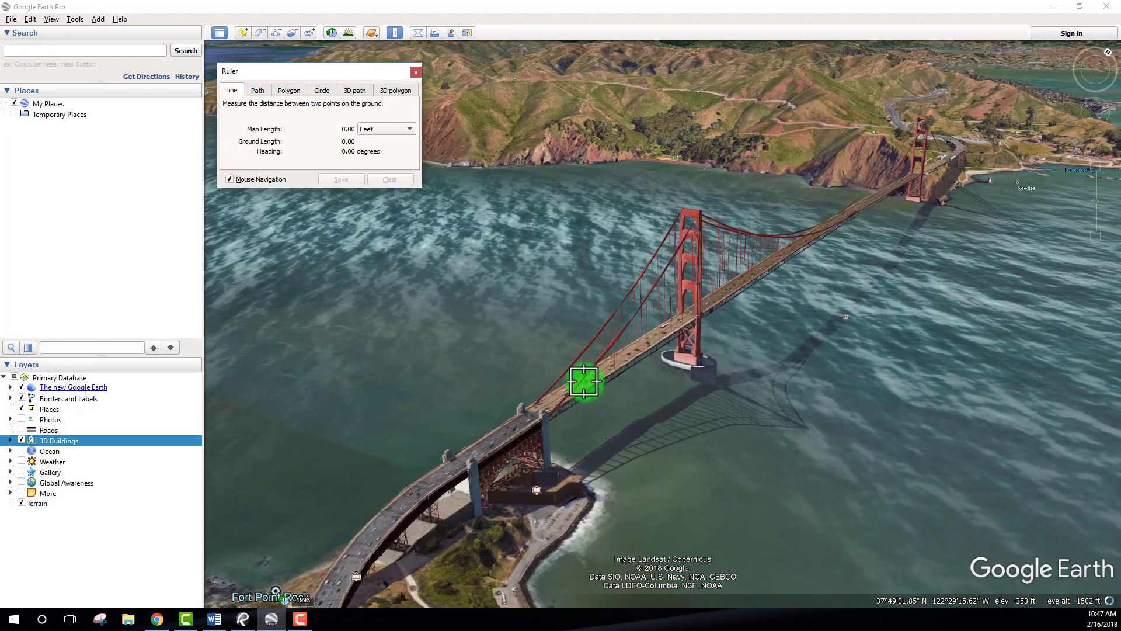
pyautogui.moveTo(583, 380); pyautogui.dragTo(544, 489)
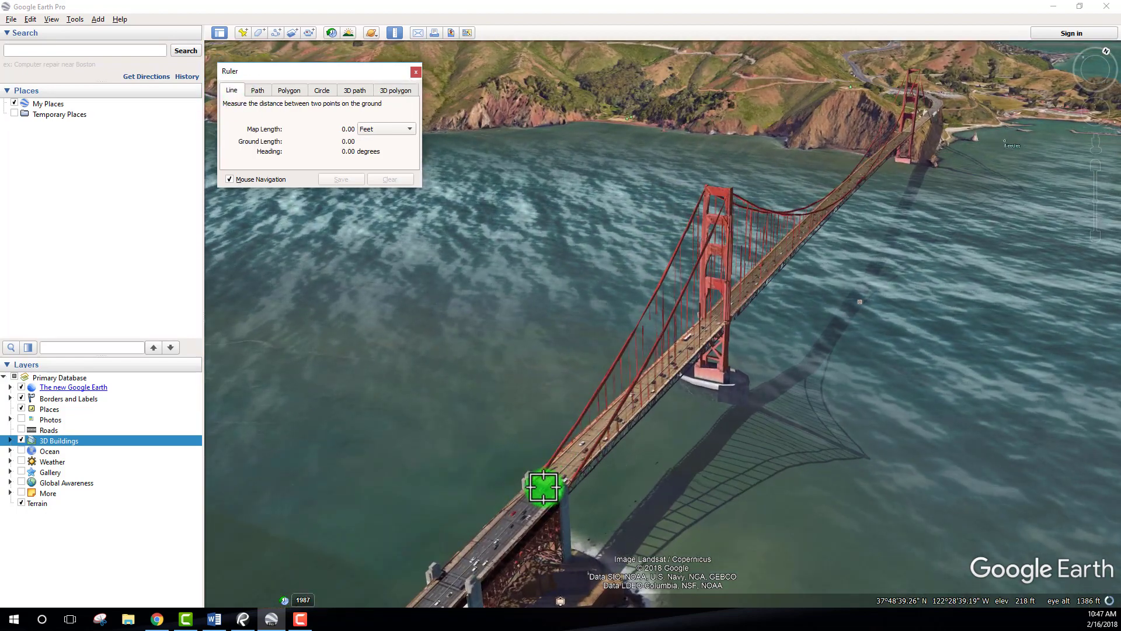
pyautogui.click(544, 487)
pyautogui.scroll(-3, 688, 377)
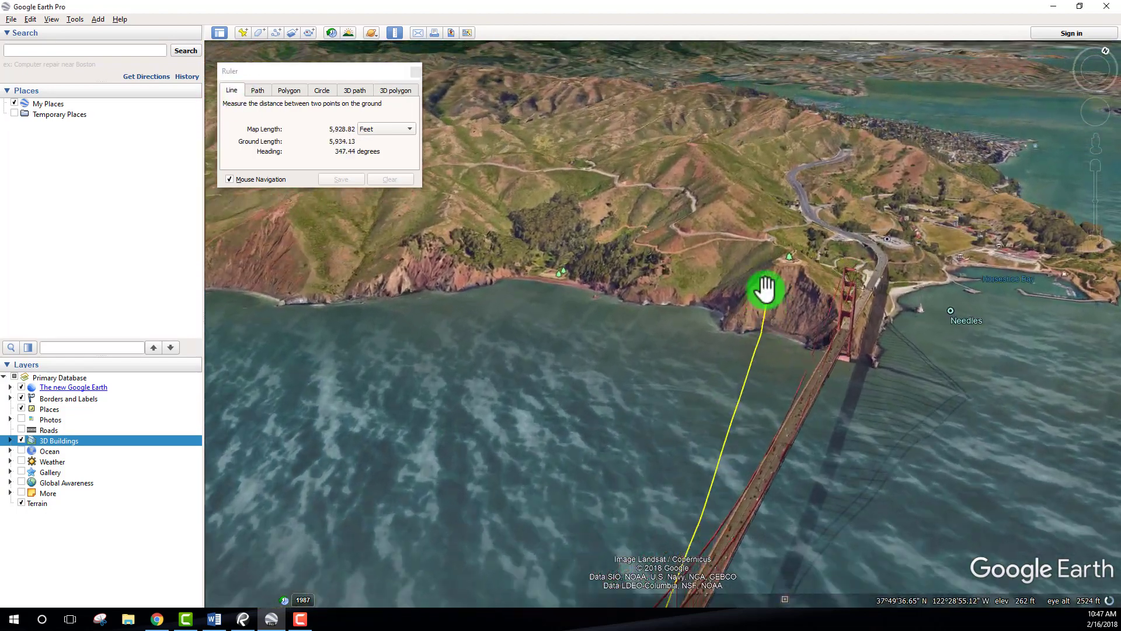
pyautogui.scroll(5, 765, 289)
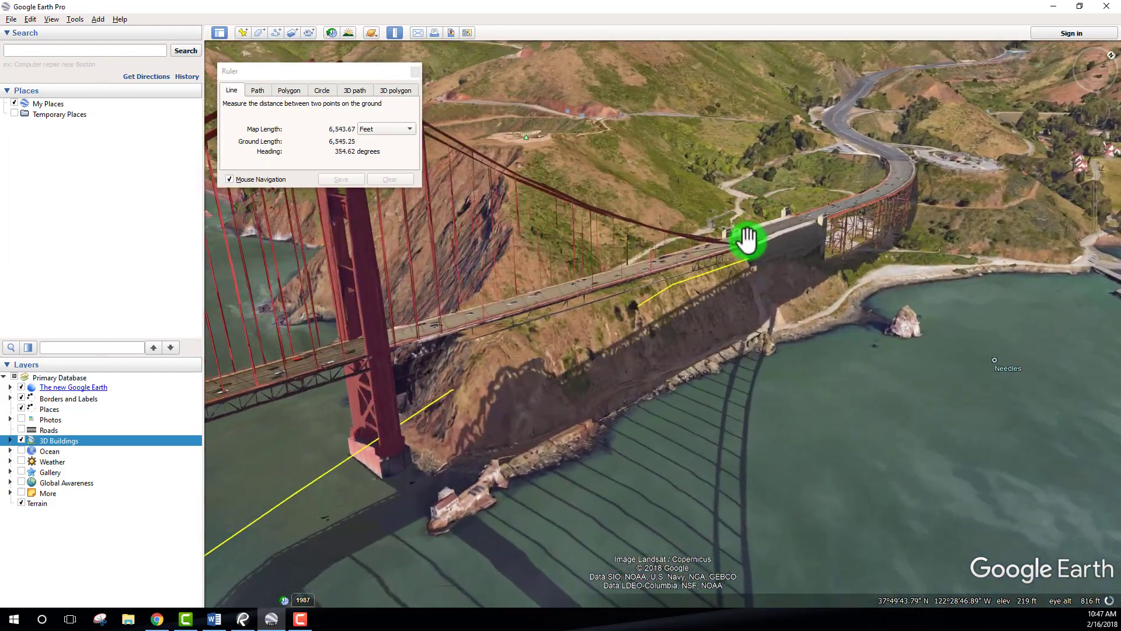
pyautogui.moveTo(747, 239); pyautogui.dragTo(481, 321)
pyautogui.scroll(-2, 693, 331)
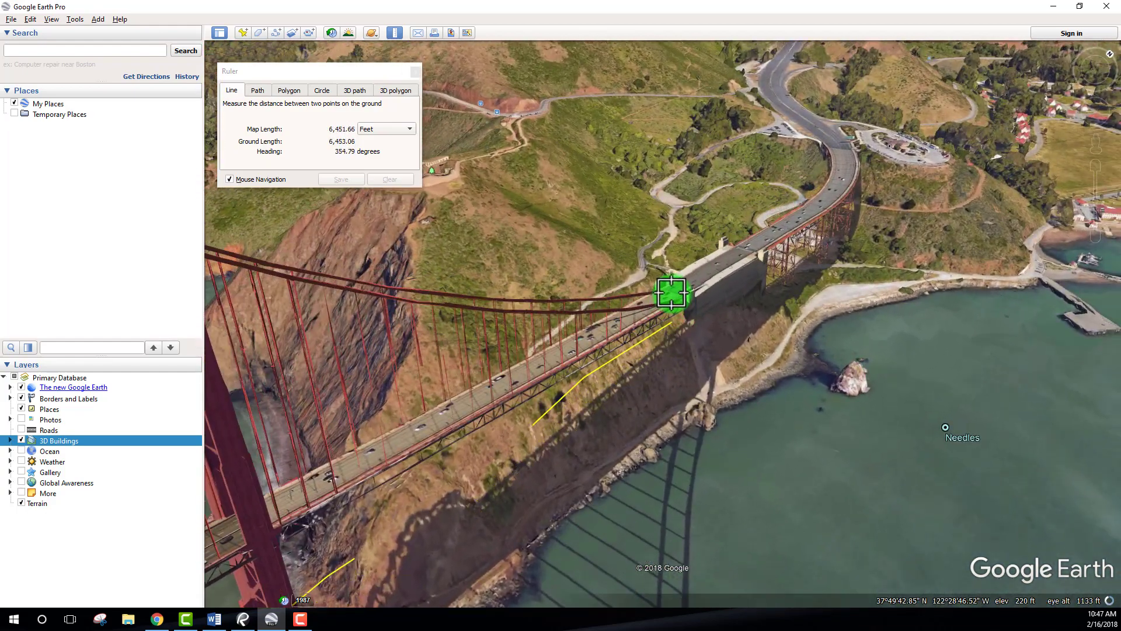
pyautogui.press('Up')
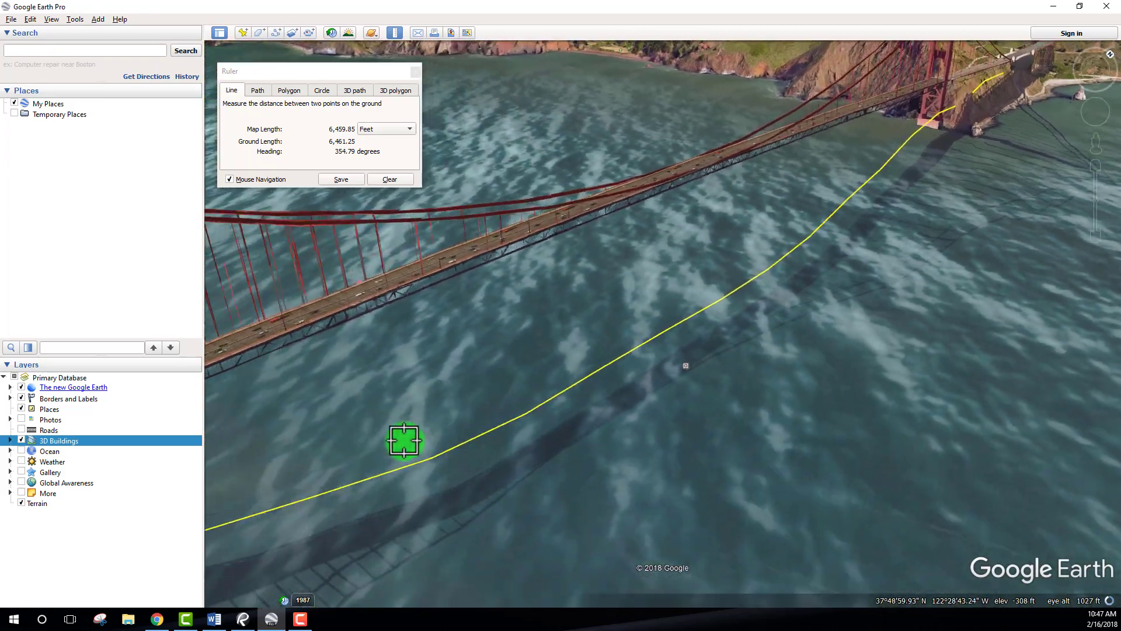
# Step: Inspect the measured line beneath the bridge and save it to Temporary Places as Line Measure
pyautogui.moveTo(404, 440); pyautogui.dragTo(973, 243)
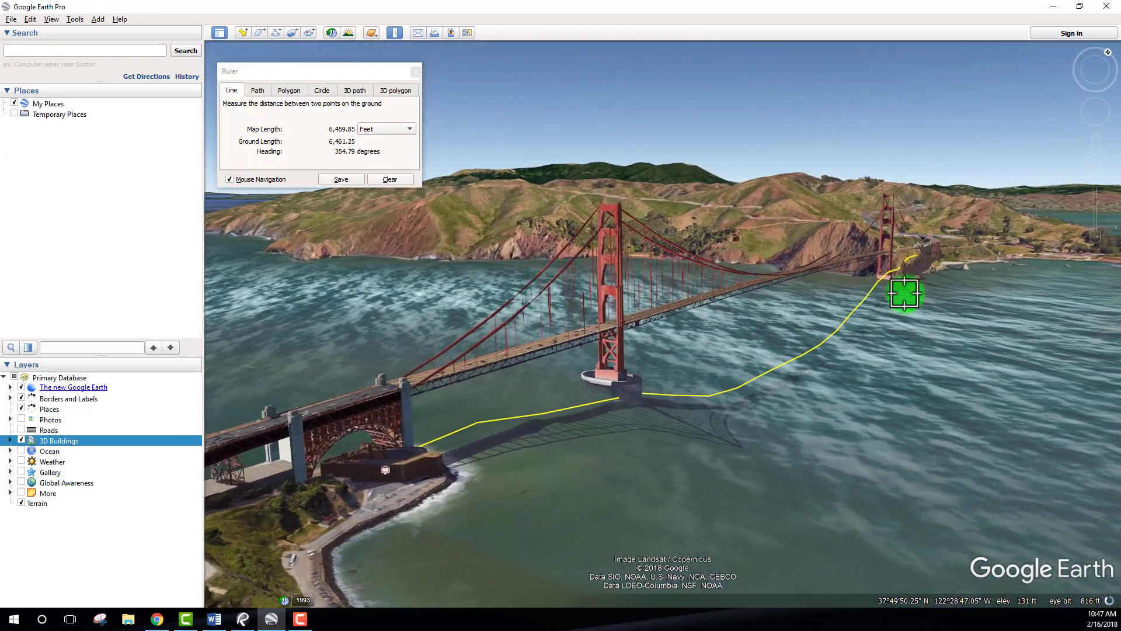
pyautogui.scroll(3, 904, 293)
pyautogui.moveTo(901, 236); pyautogui.dragTo(975, 216)
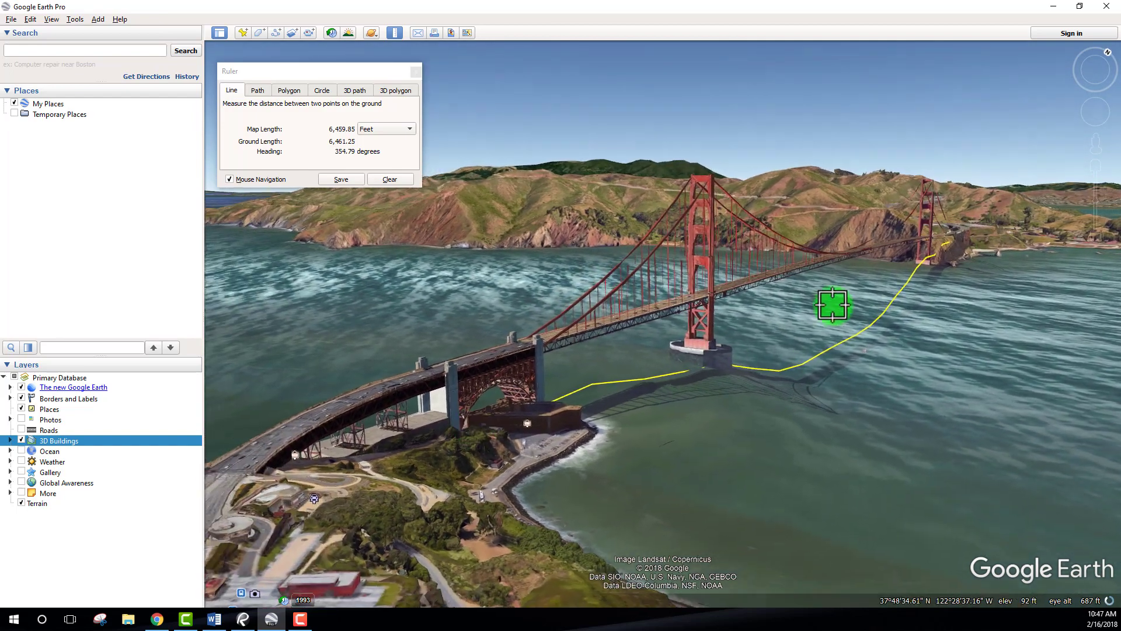
pyautogui.click(346, 180)
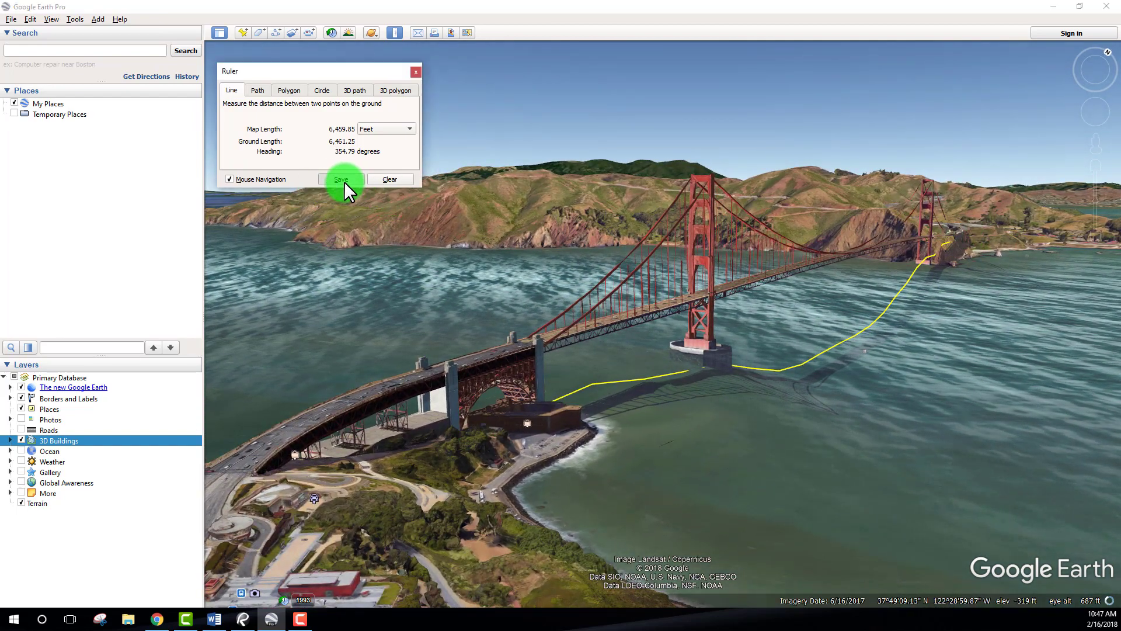
pyautogui.click(376, 390)
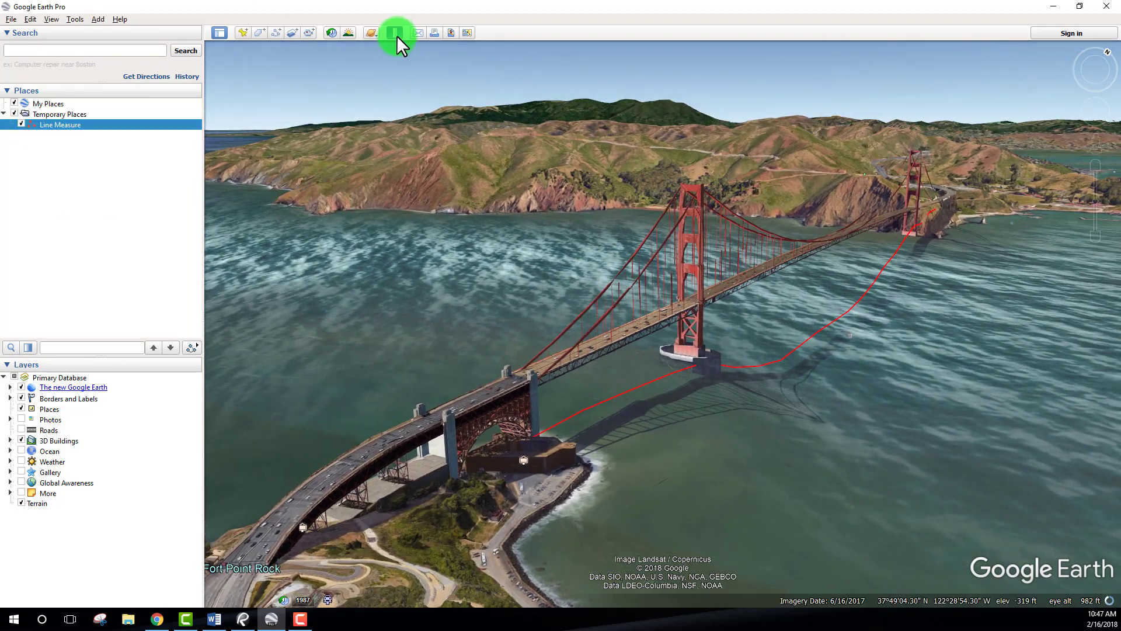
# Step: Measure a 3D path about 6,509 feet long along the Golden Gate Bridge's deck with the Ruler
pyautogui.click(395, 33)
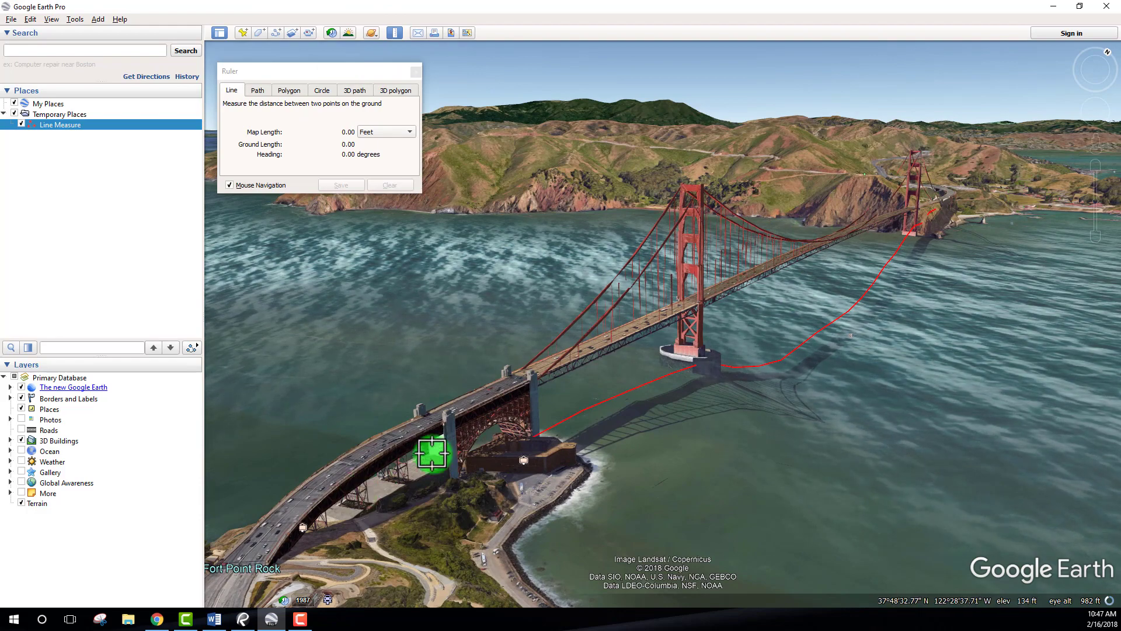
pyautogui.moveTo(432, 454); pyautogui.dragTo(331, 79)
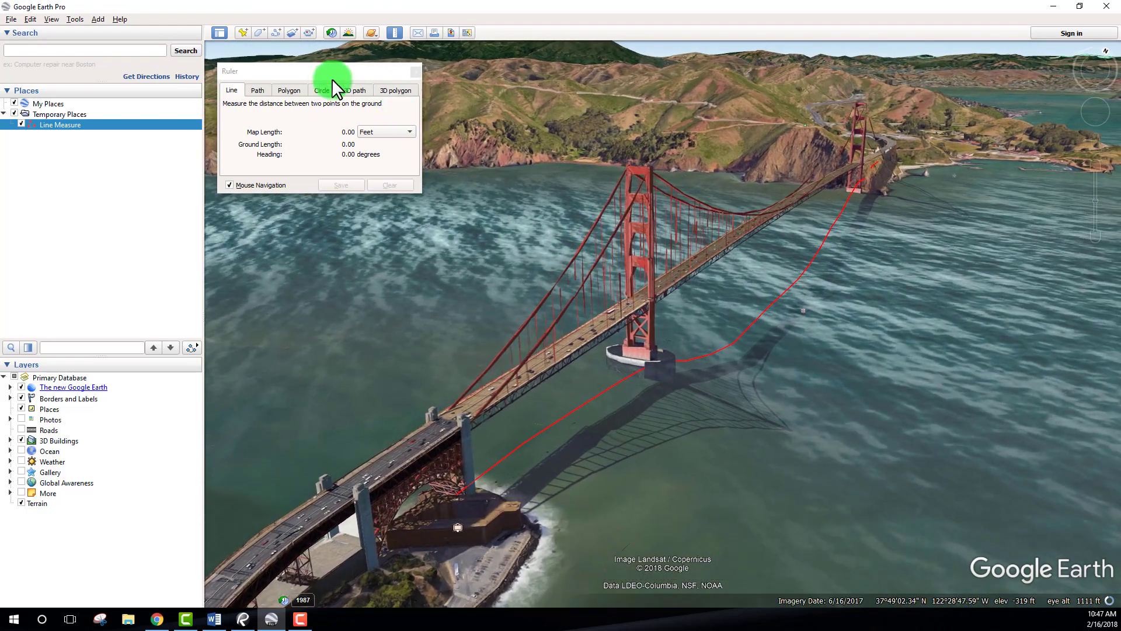
pyautogui.click(351, 89)
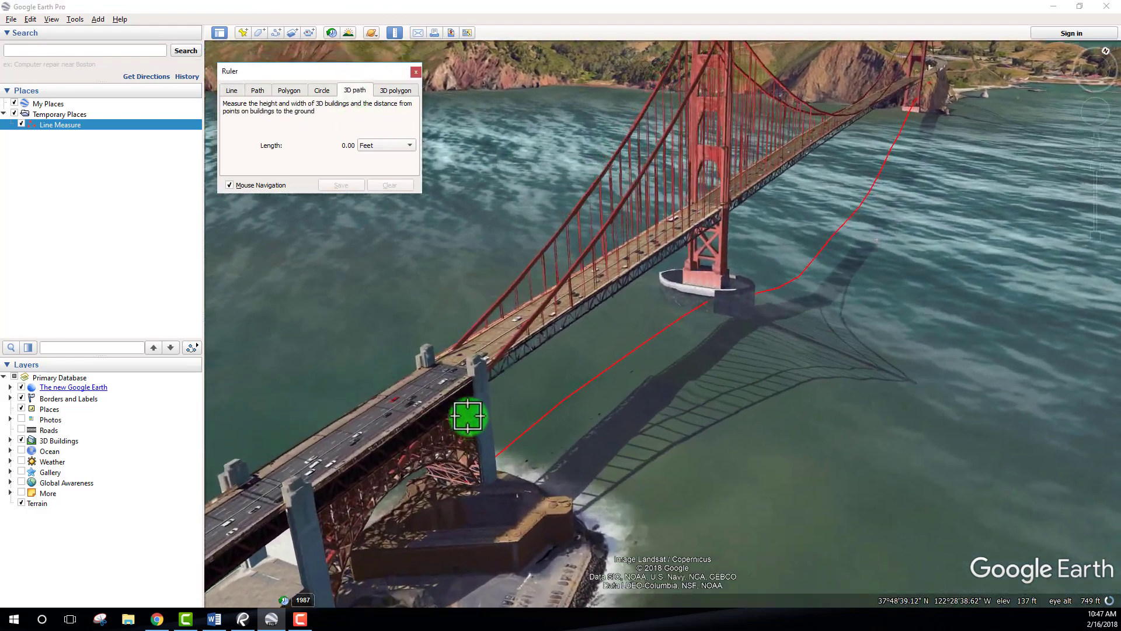
pyautogui.moveTo(468, 416); pyautogui.dragTo(523, 449)
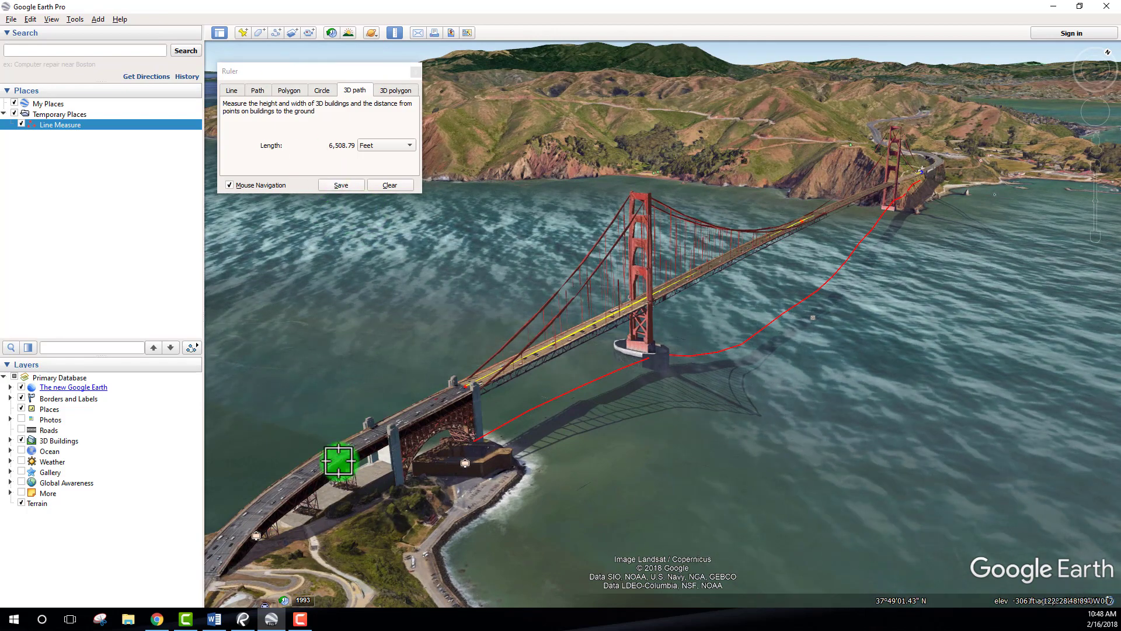
# Step: Compare the 3D path and the saved ground line with the 3D Buildings layer off and on
pyautogui.click(20, 438)
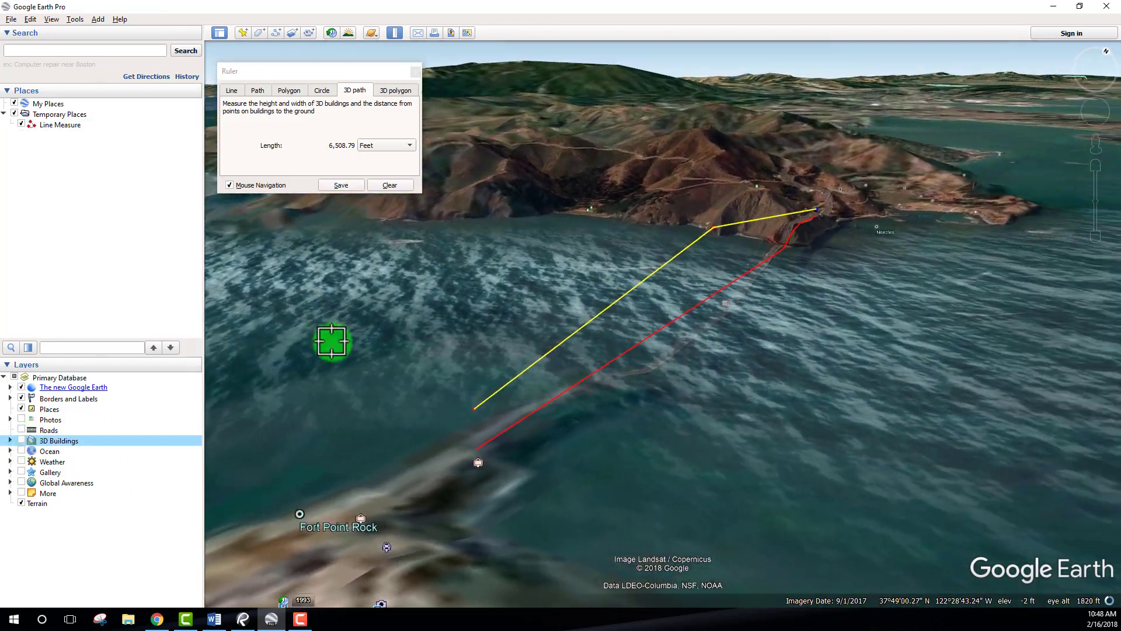
pyautogui.moveTo(333, 338)
pyautogui.mouseDown()
pyautogui.moveTo(521, 380)
pyautogui.moveTo(362, 370)
pyautogui.moveTo(350, 344)
pyautogui.moveTo(364, 363)
pyautogui.mouseUp()
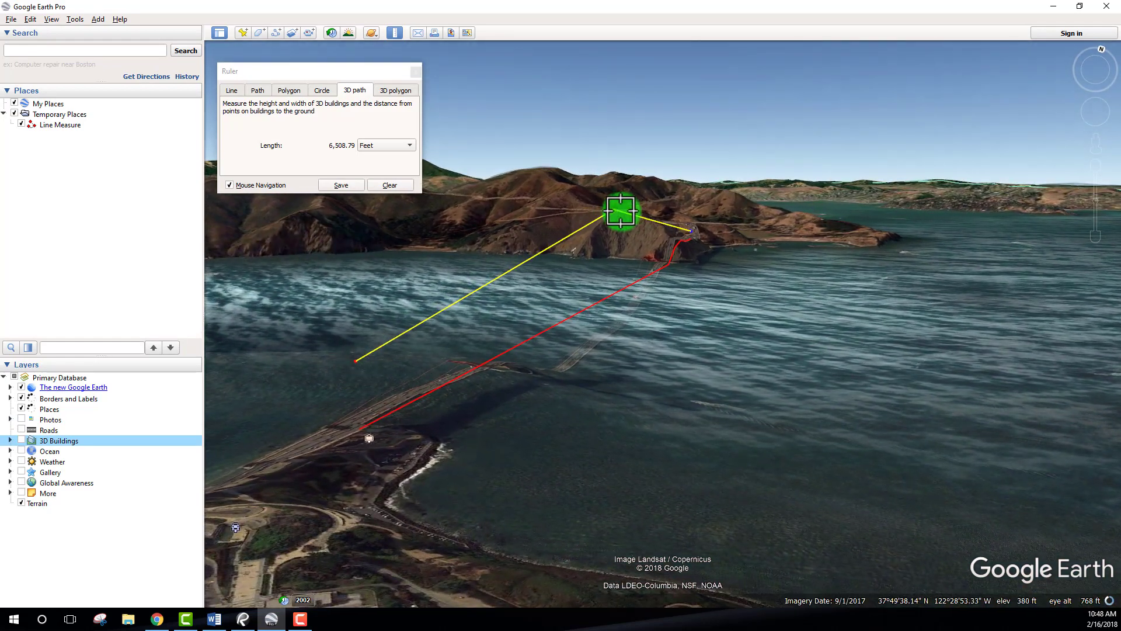
pyautogui.click(25, 441)
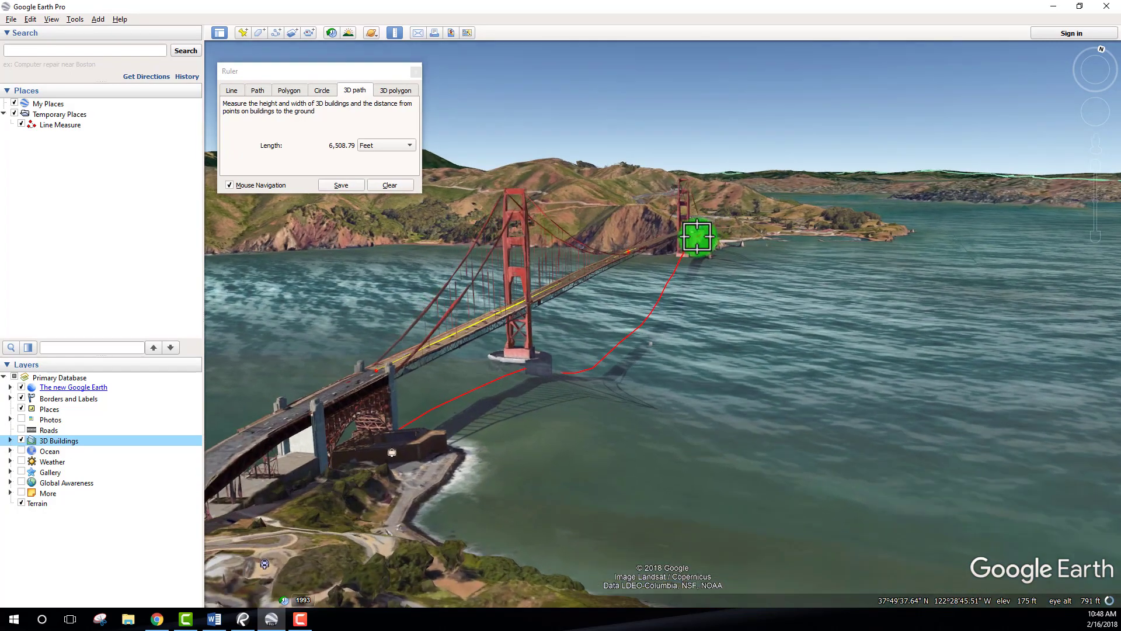
pyautogui.moveTo(697, 236)
pyautogui.mouseDown()
pyautogui.moveTo(712, 216)
pyautogui.moveTo(705, 254)
pyautogui.mouseUp()
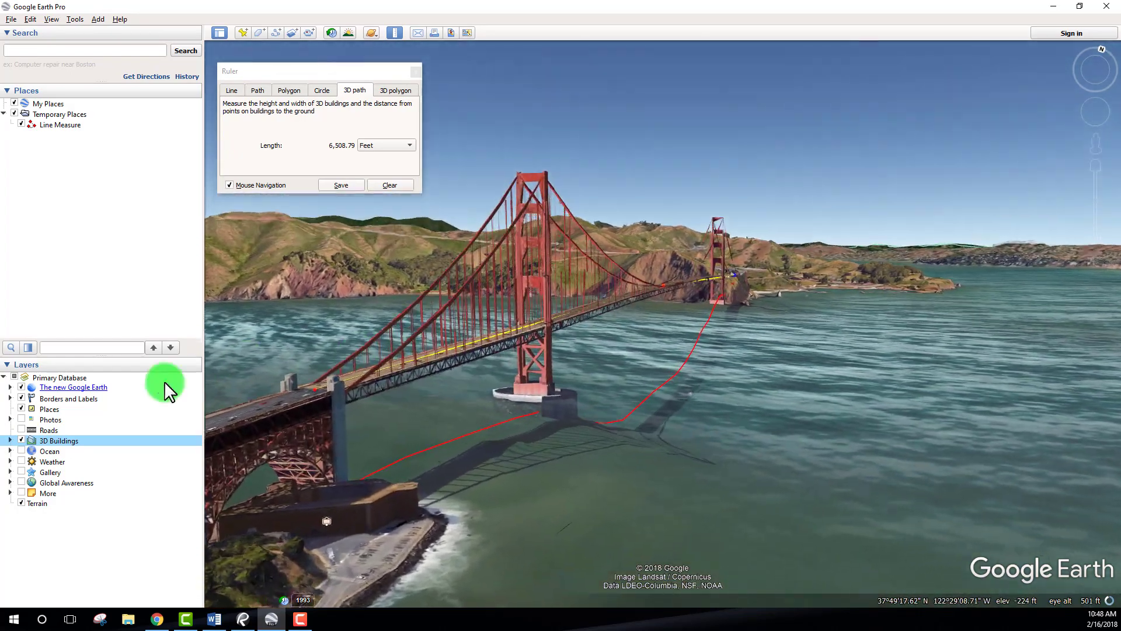
pyautogui.click(31, 445)
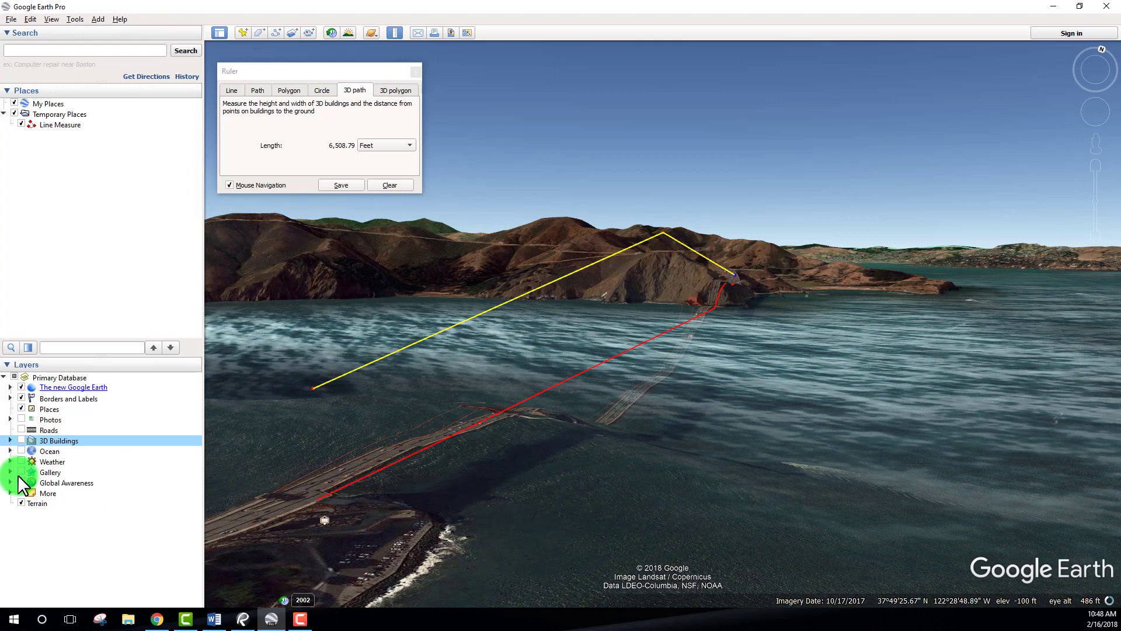
pyautogui.click(22, 439)
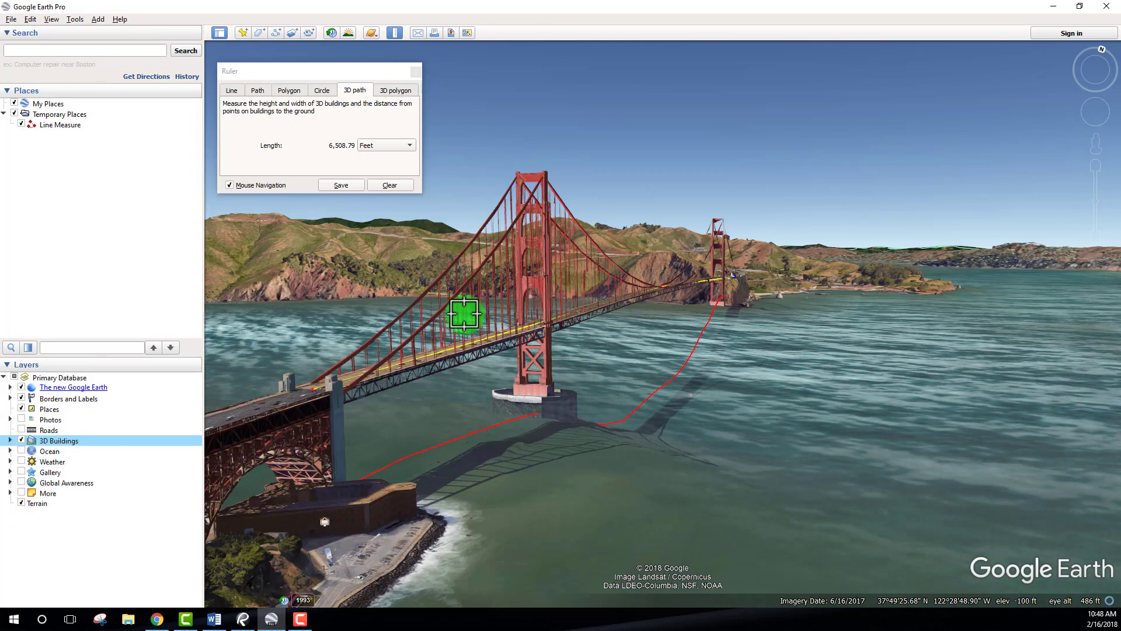
# Step: Start saving the bridge's 3D path as Path Measure and show its measurements
pyautogui.moveTo(365, 74); pyautogui.dragTo(372, 74)
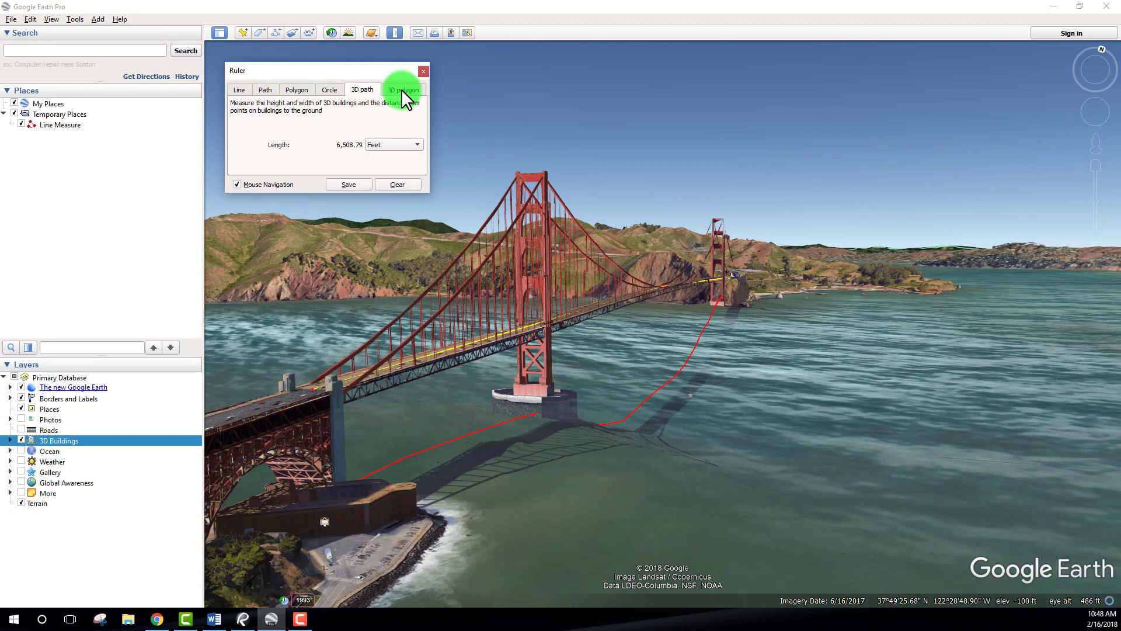
pyautogui.scroll(-3, 458, 260)
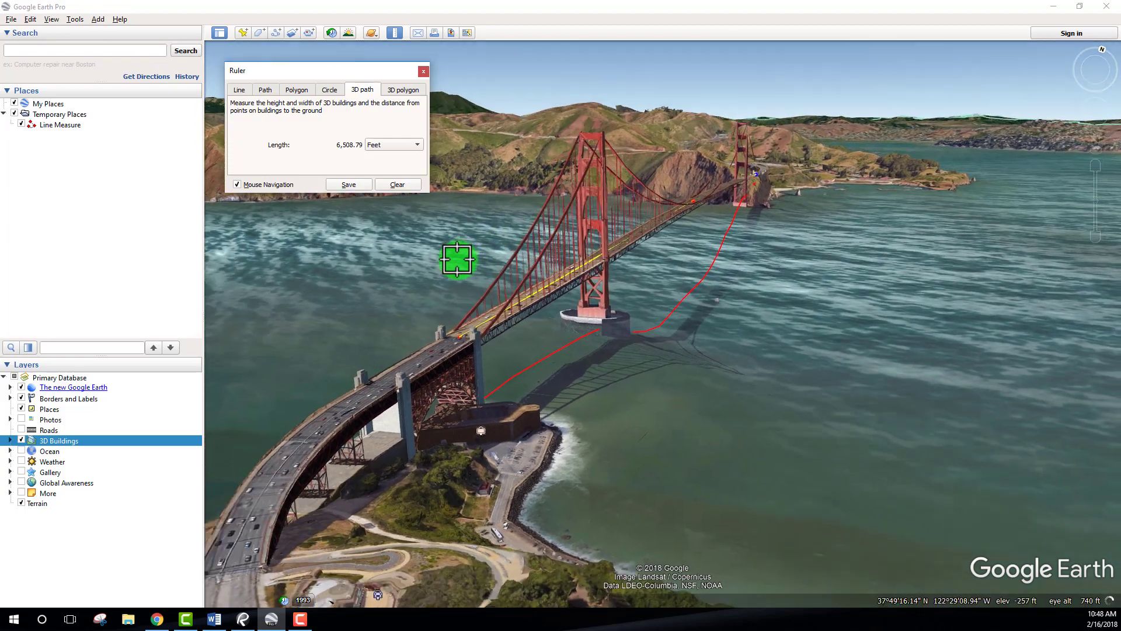
pyautogui.click(350, 184)
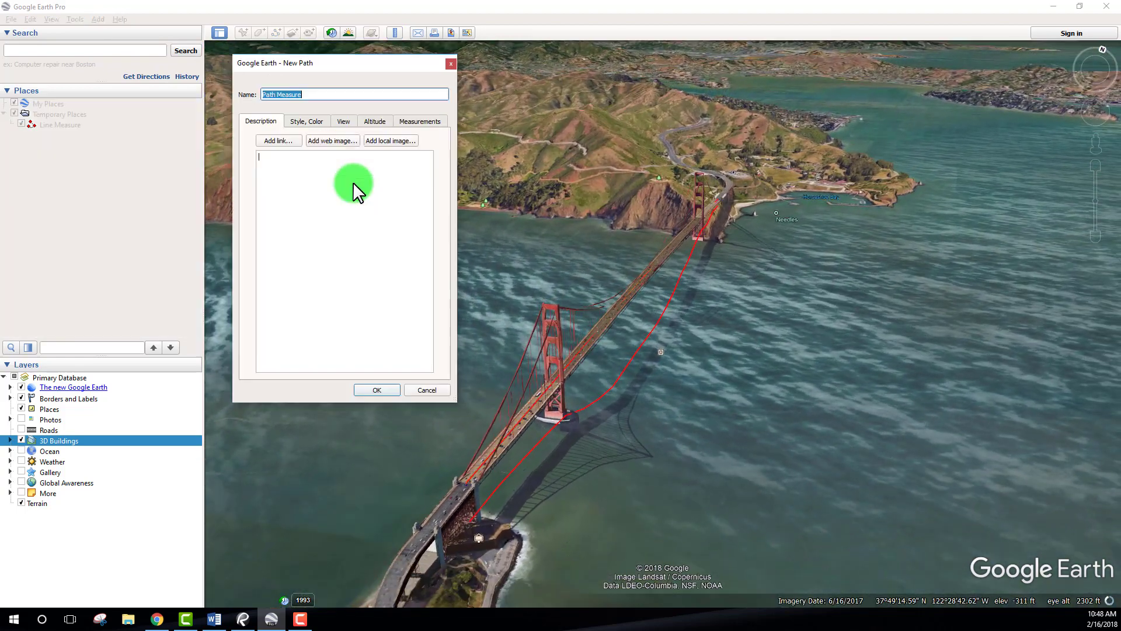
pyautogui.click(418, 121)
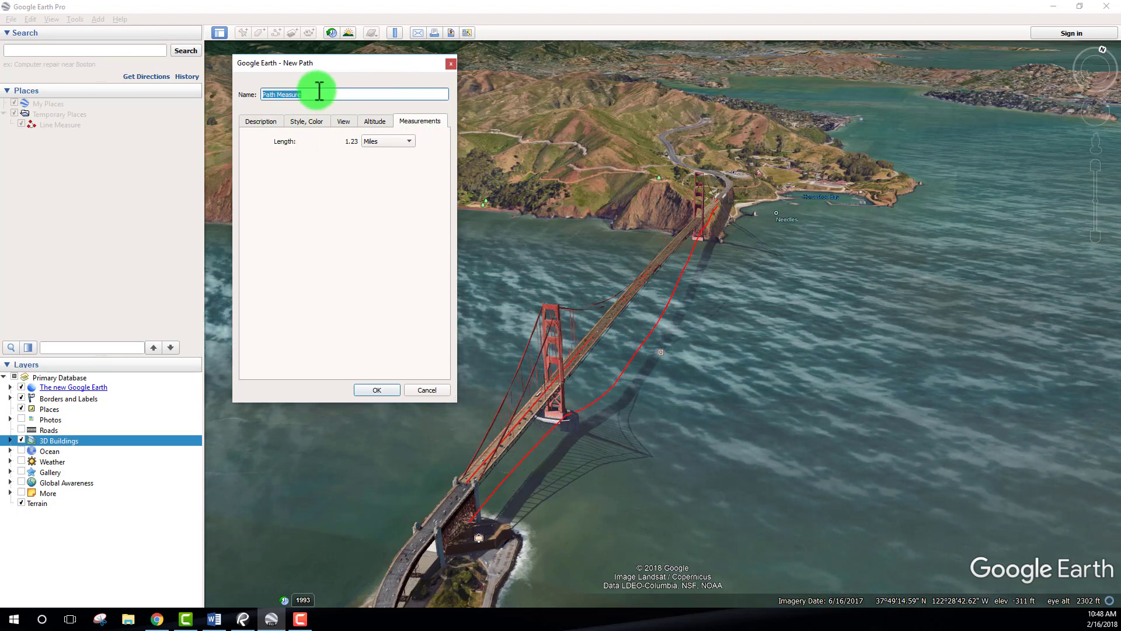
# Step: View the new path's length in feet, and set the unit back to miles
pyautogui.click(380, 141)
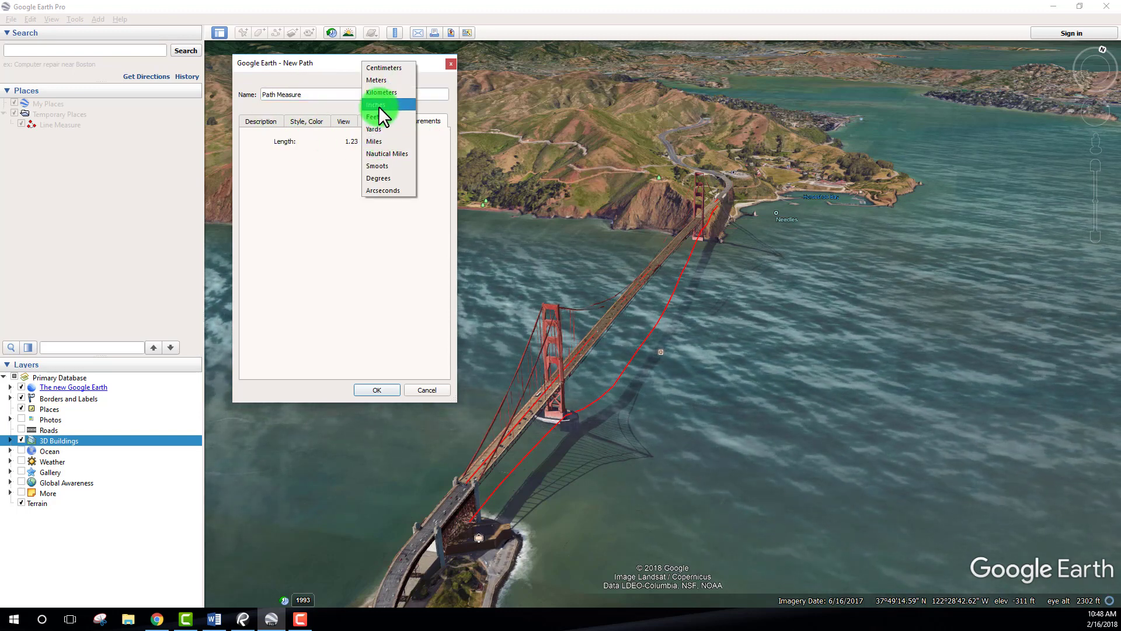
pyautogui.click(377, 126)
pyautogui.click(380, 142)
pyautogui.click(378, 129)
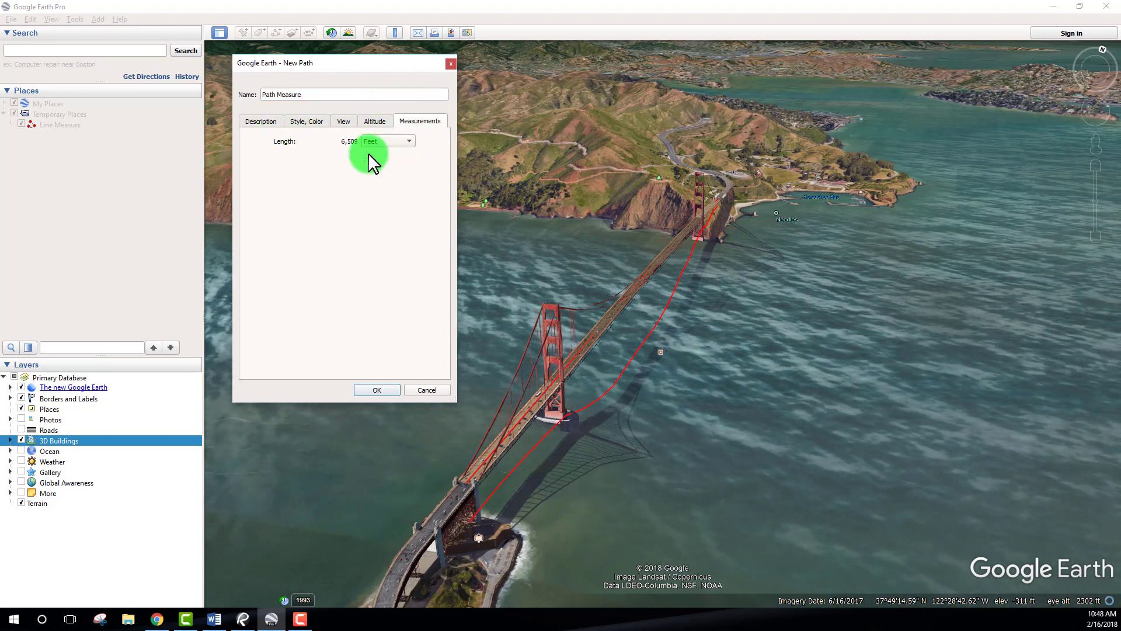
pyautogui.click(393, 145)
pyautogui.click(387, 165)
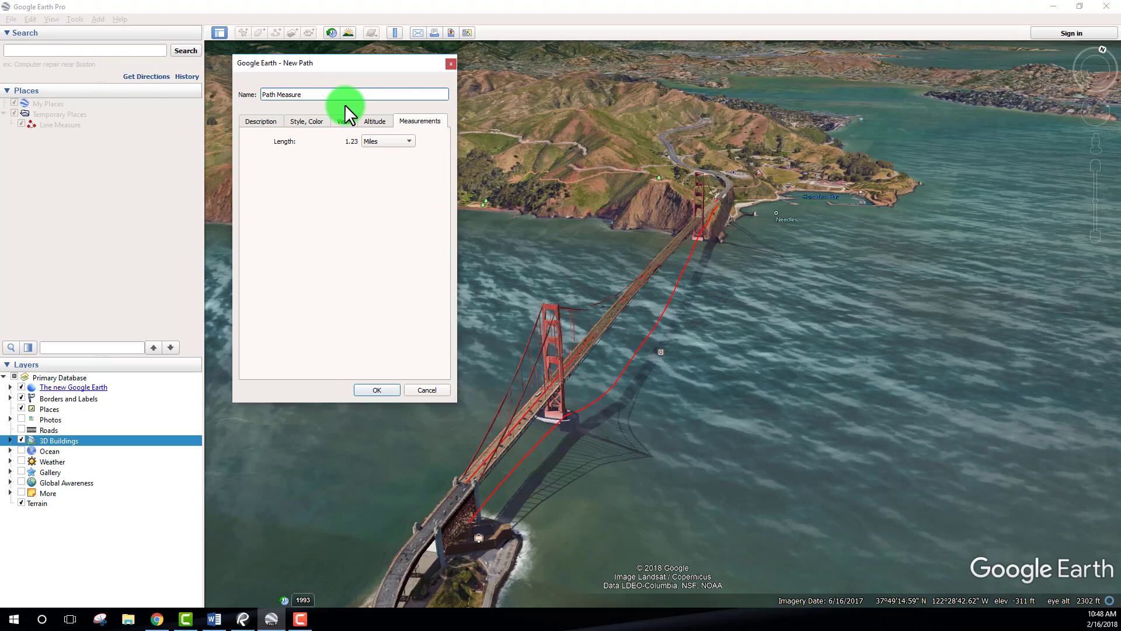
# Step: Complete the bridge path's name as Path Measure 1.23m and save it to Temporary Places
pyautogui.write('1.23m')
pyautogui.click(373, 389)
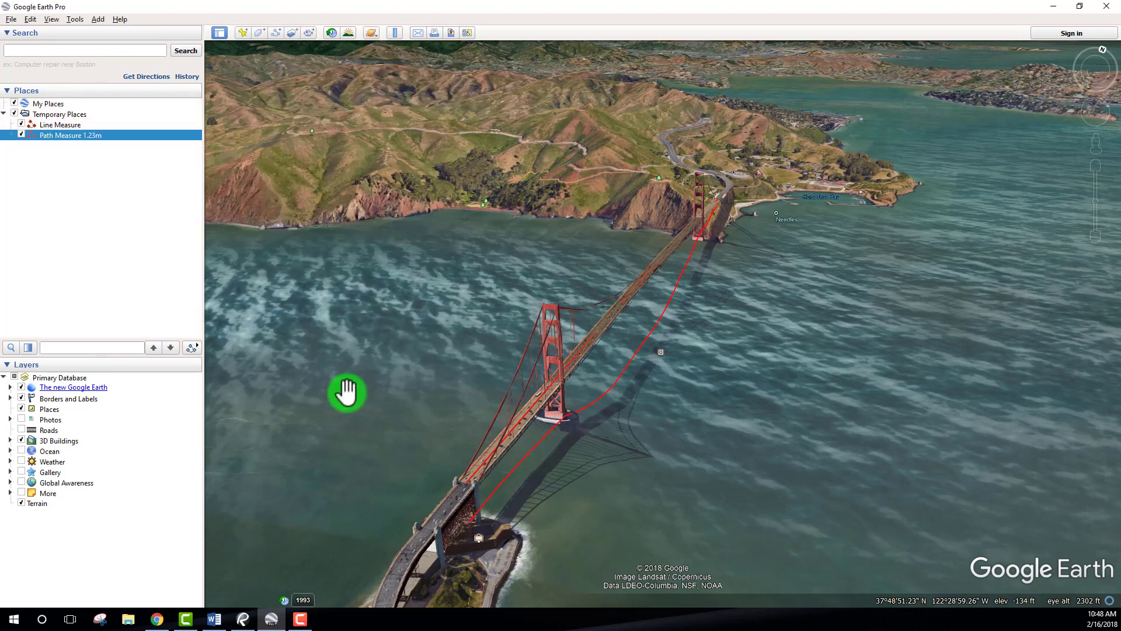
pyautogui.moveTo(667, 427); pyautogui.dragTo(519, 300)
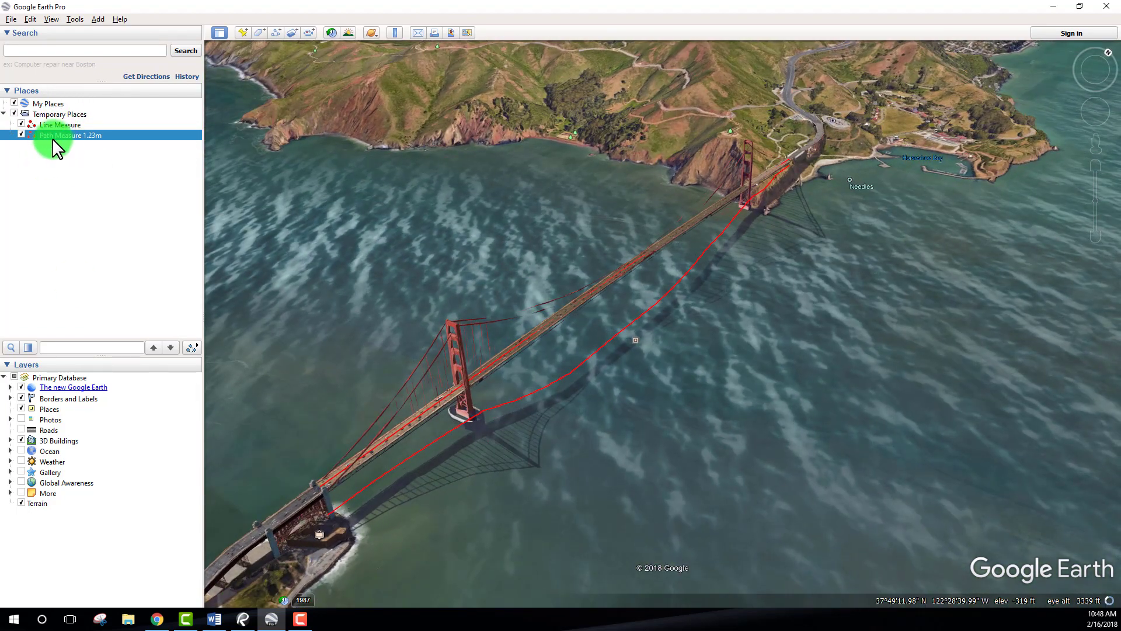
pyautogui.moveTo(51, 138)
pyautogui.mouseDown()
pyautogui.moveTo(217, 297)
pyautogui.moveTo(90, 116)
pyautogui.moveTo(98, 166)
pyautogui.moveTo(47, 105)
pyautogui.moveTo(45, 149)
pyautogui.moveTo(41, 135)
pyautogui.mouseUp()
# Step: Hide both saved measurements, Line Measure and Path Measure 1.23m, from the Golden Gate Bridge view
pyautogui.moveTo(654, 309); pyautogui.dragTo(712, 272)
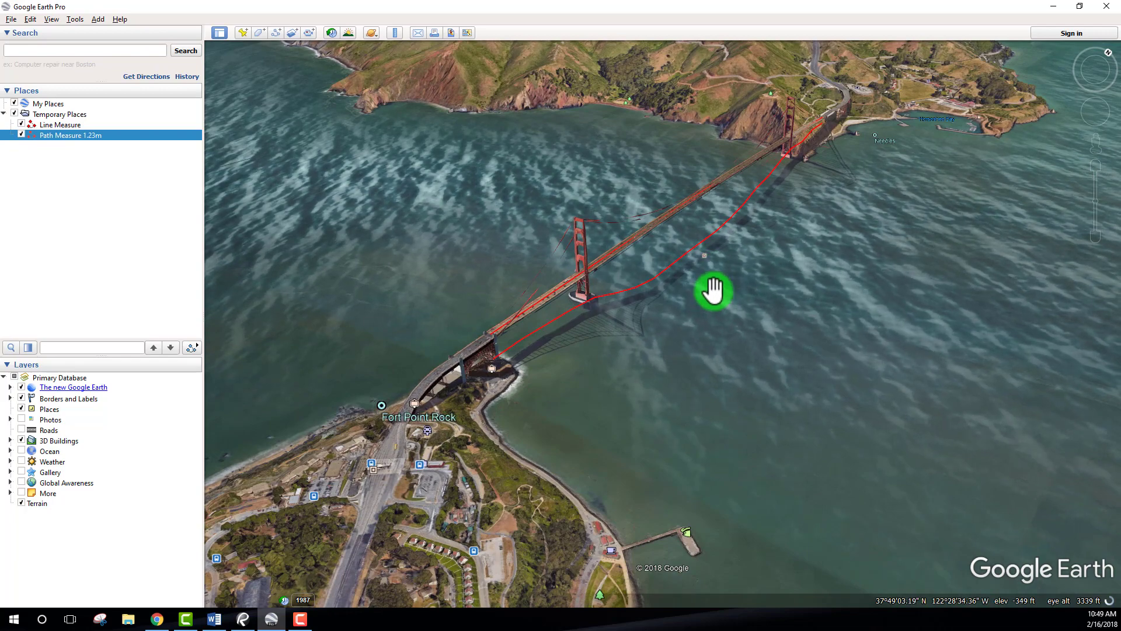
pyautogui.moveTo(721, 286); pyautogui.dragTo(753, 240, button='middle')
pyautogui.moveTo(756, 180); pyautogui.dragTo(773, 242)
pyautogui.scroll(-4, 773, 243)
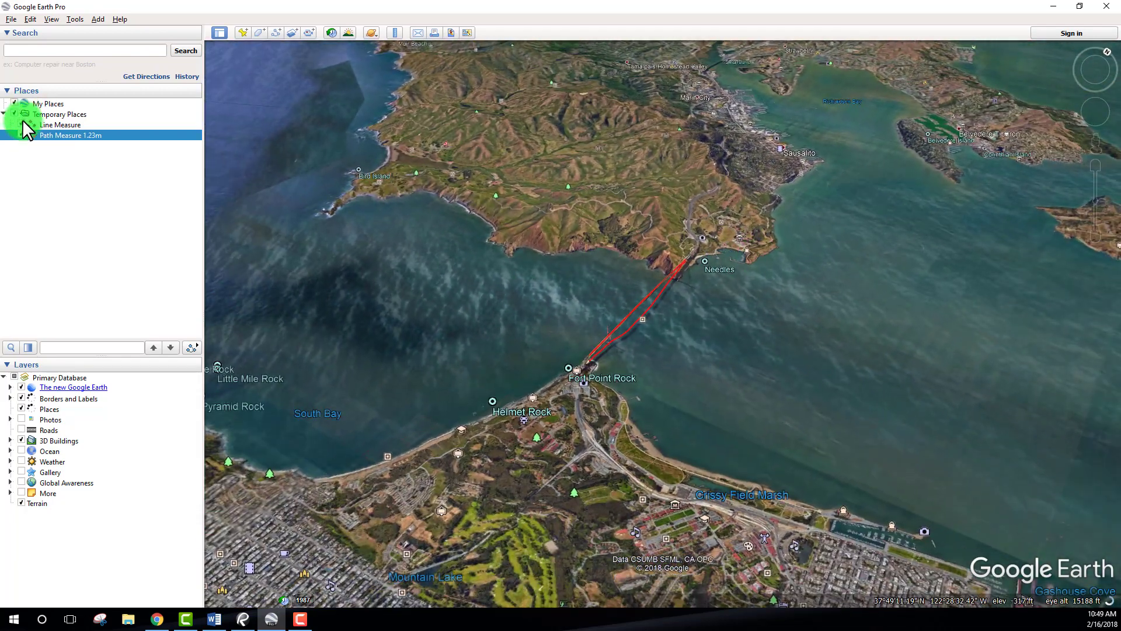
pyautogui.click(22, 134)
pyautogui.click(22, 134)
pyautogui.moveTo(650, 323); pyautogui.dragTo(648, 282)
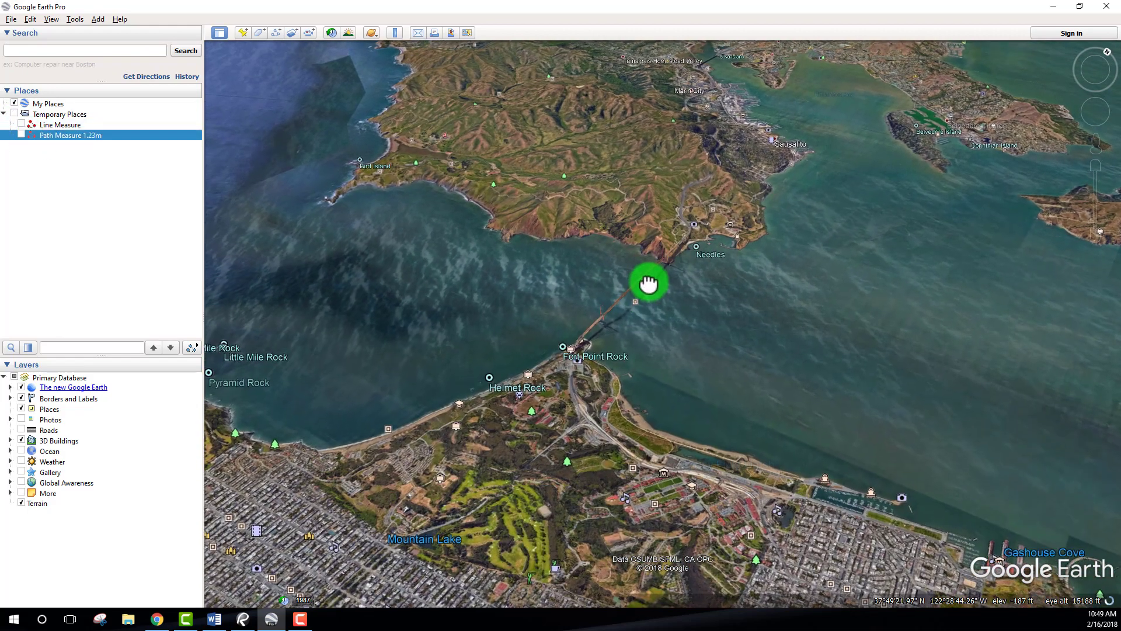
pyautogui.scroll(5, 648, 281)
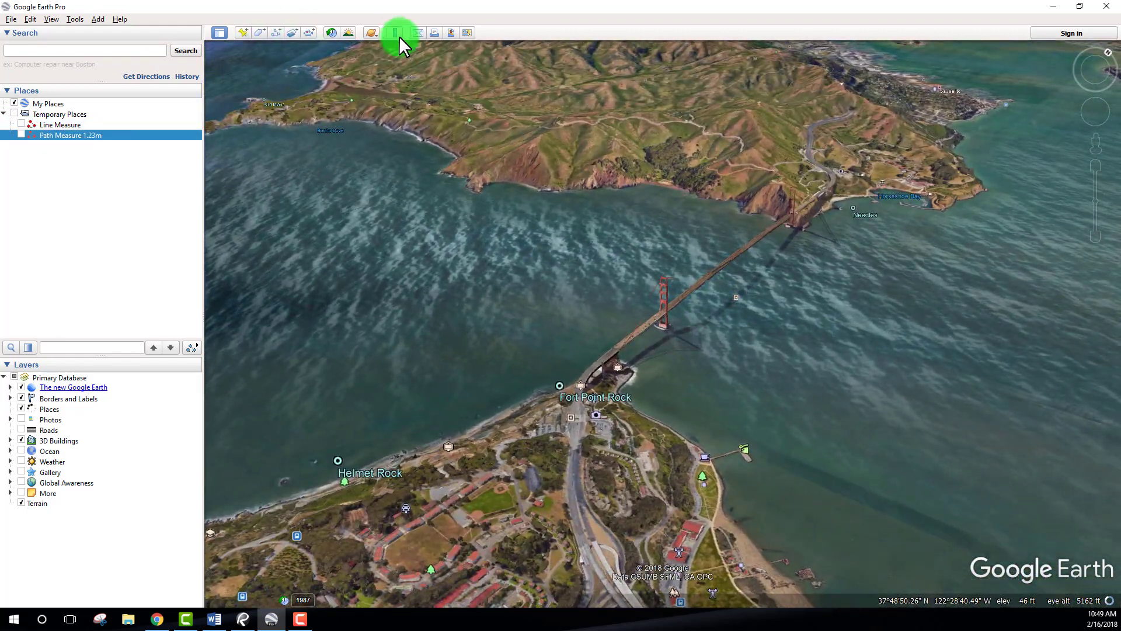
# Step: Open the Ruler and measure a ground line of about 1,619 feet along the diagonal footpath in the shoreline field
pyautogui.click(397, 34)
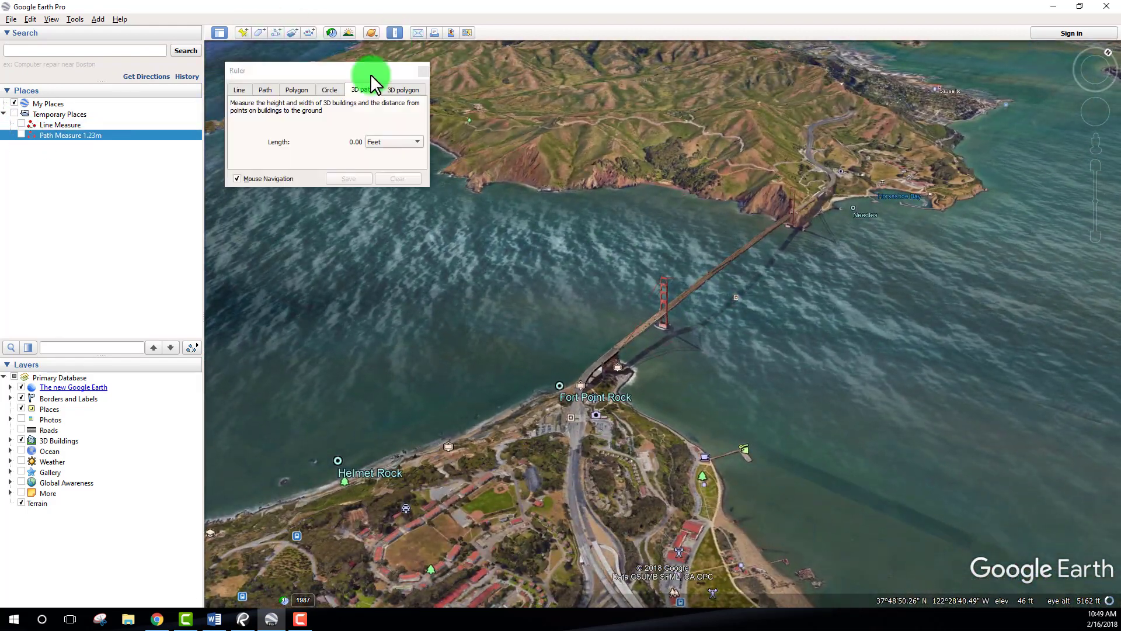
pyautogui.moveTo(356, 79)
pyautogui.mouseDown()
pyautogui.moveTo(348, 63)
pyautogui.moveTo(370, 69)
pyautogui.mouseUp()
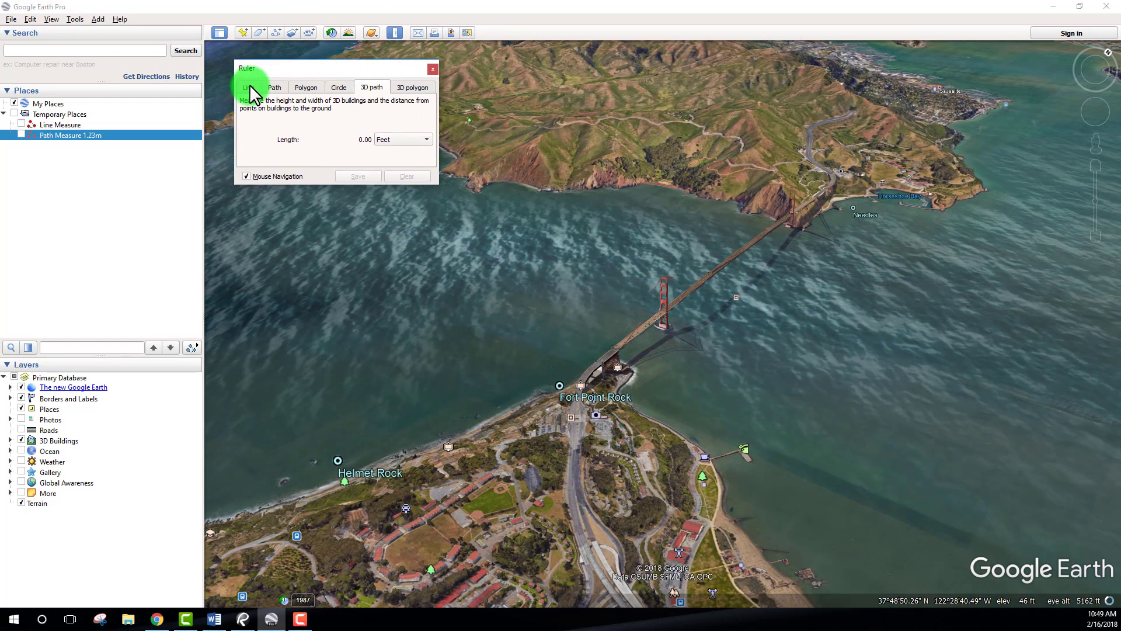
pyautogui.click(250, 87)
pyautogui.moveTo(286, 70)
pyautogui.mouseDown()
pyautogui.moveTo(306, 68)
pyautogui.moveTo(292, 66)
pyautogui.mouseUp()
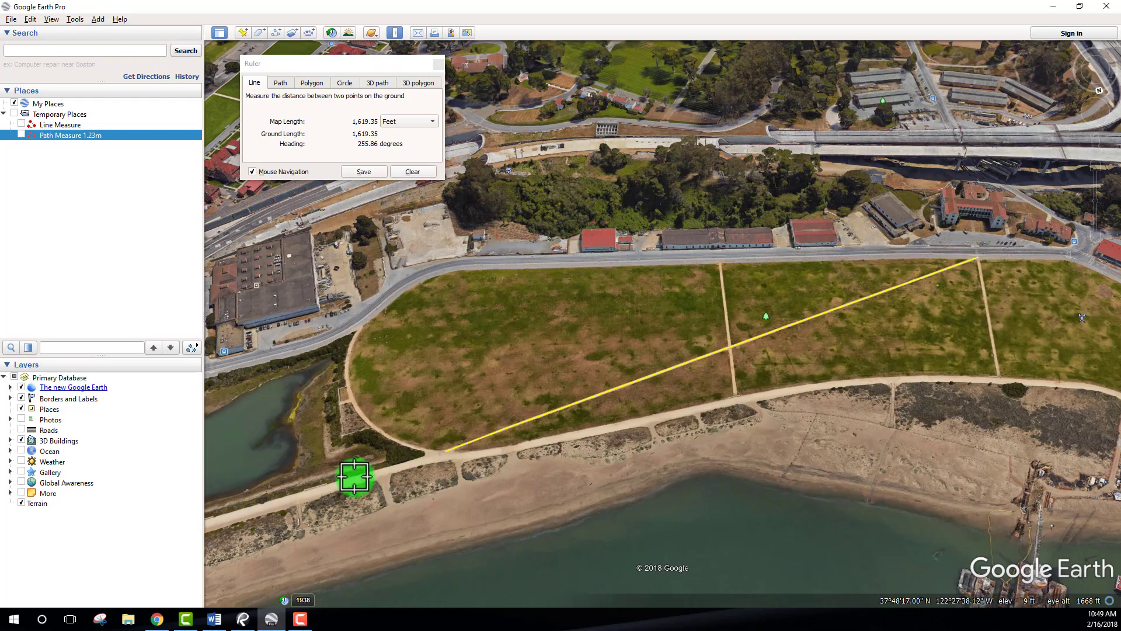
# Step: Shorten the measuring line to the stretch of diagonal footpath between its shoreline end and the first crossing path
pyautogui.moveTo(1031, 313); pyautogui.dragTo(928, 304)
pyautogui.scroll(-1, 368, 426)
pyautogui.scroll(2, 459, 385)
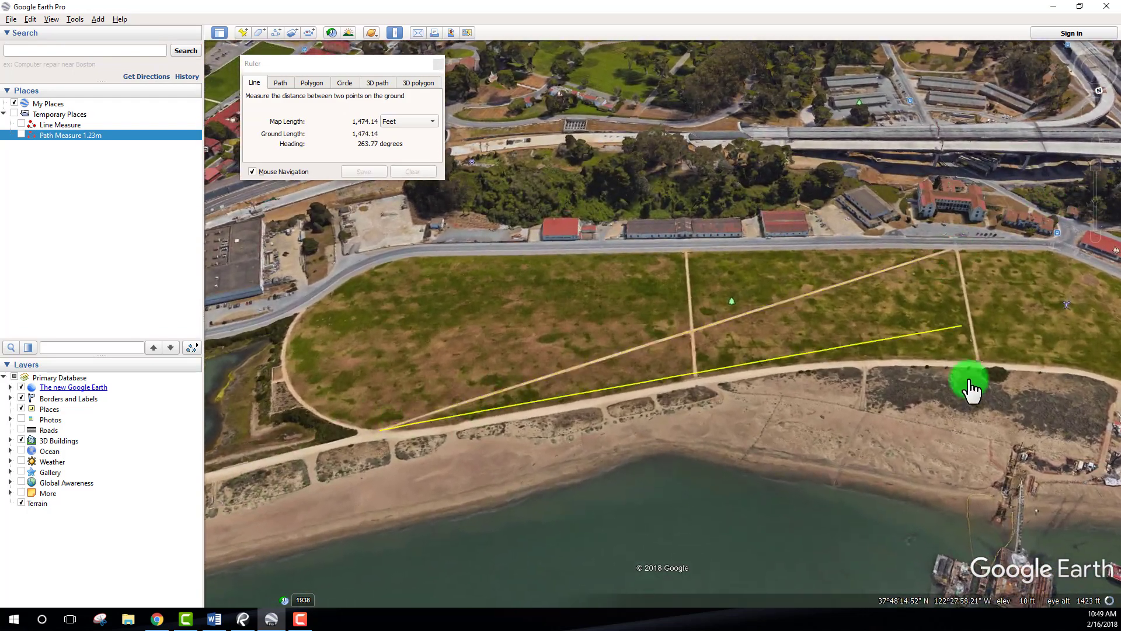
pyautogui.click(693, 331)
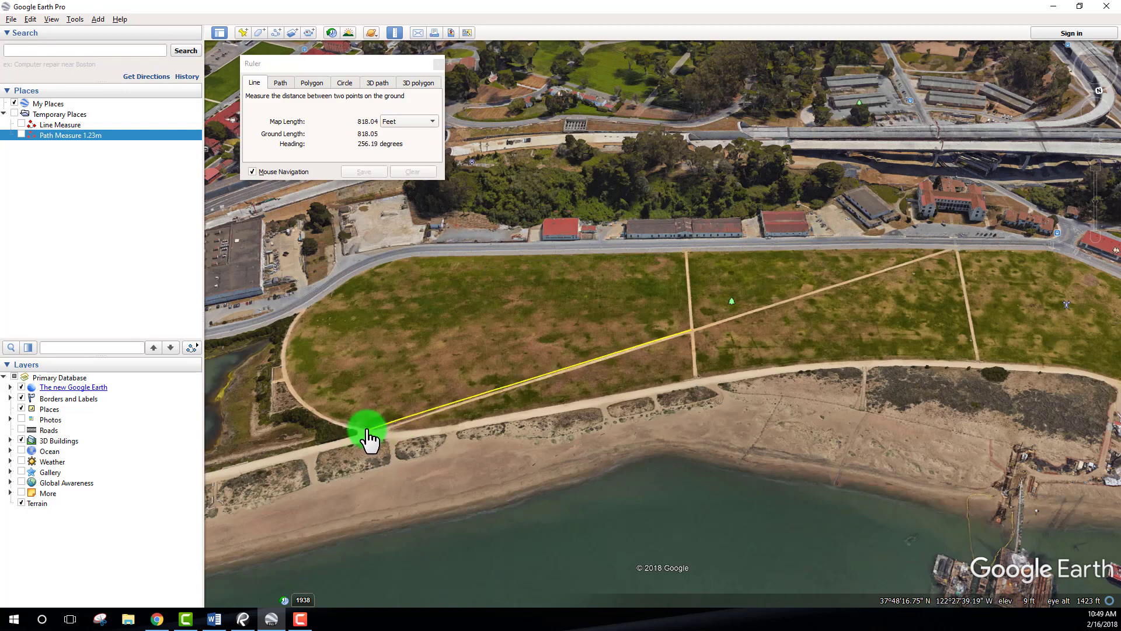
pyautogui.moveTo(297, 451); pyautogui.dragTo(368, 435)
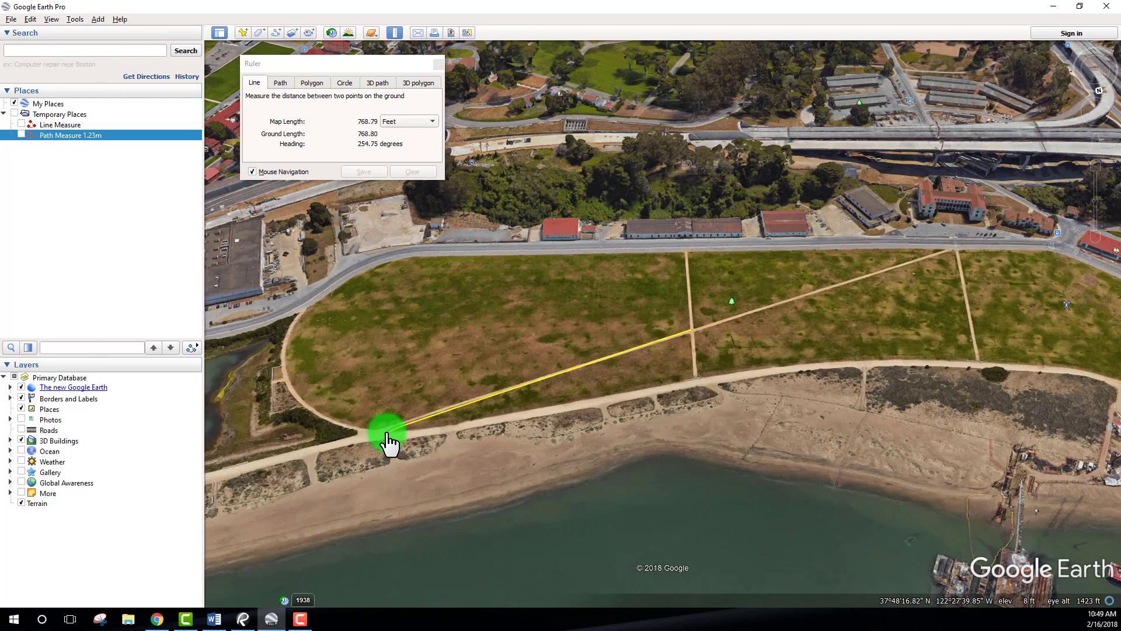
pyautogui.moveTo(334, 476); pyautogui.dragTo(374, 436)
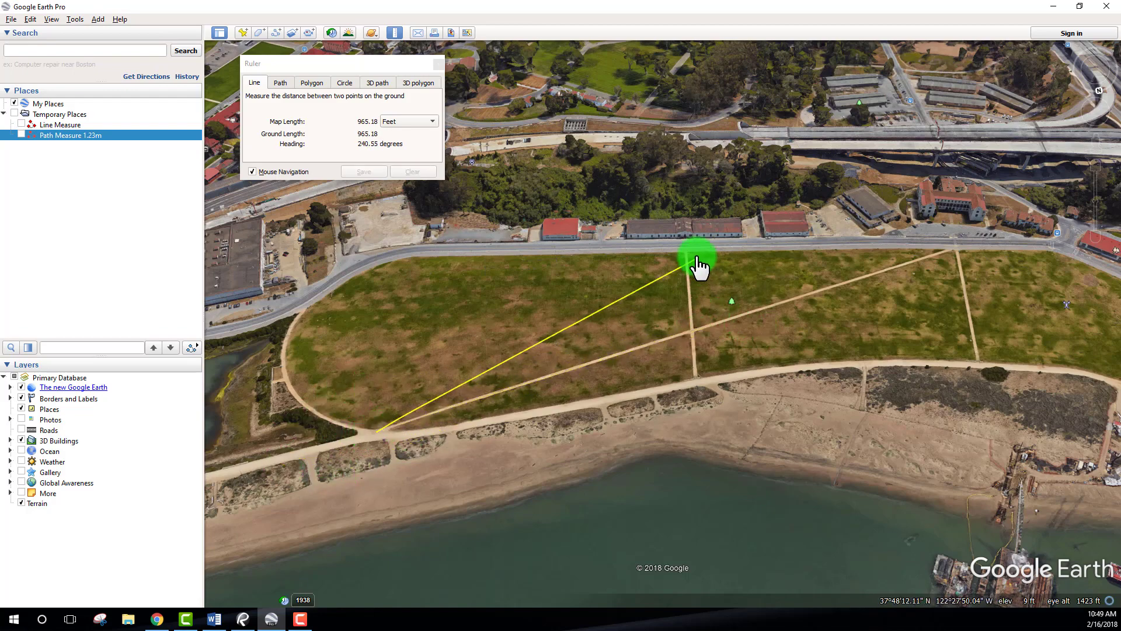
# Step: Move both ends of the measuring line onto the first crossing path, for a length of about 485 feet
pyautogui.moveTo(689, 259); pyautogui.dragTo(686, 252)
pyautogui.moveTo(378, 429); pyautogui.dragTo(571, 458)
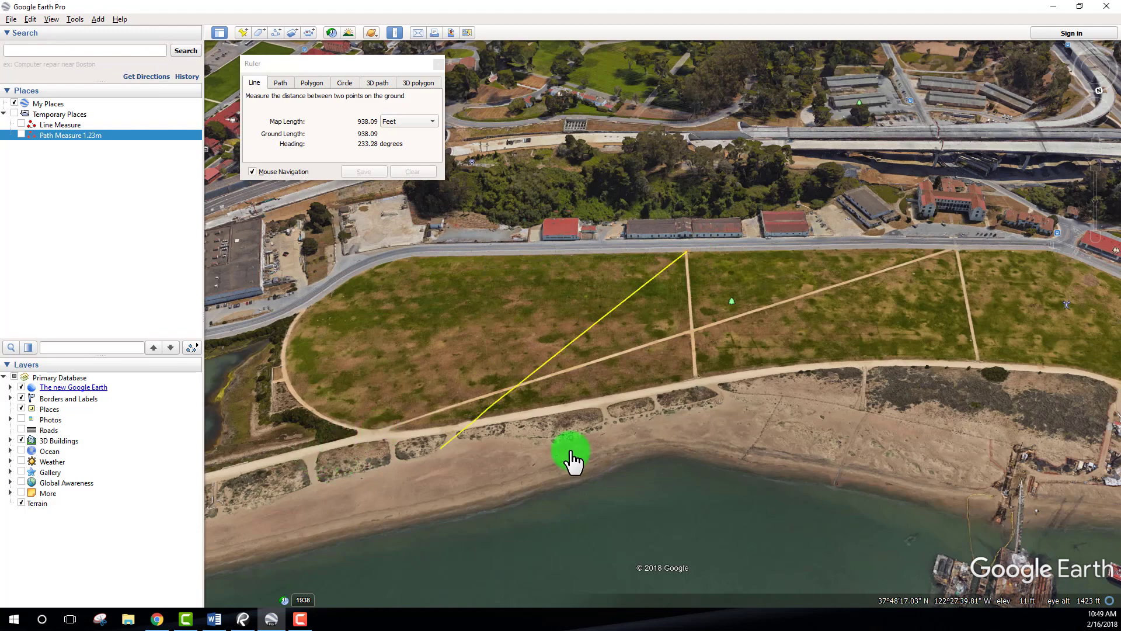
pyautogui.moveTo(696, 379); pyautogui.dragTo(696, 380)
pyautogui.scroll(-2, 520, 355)
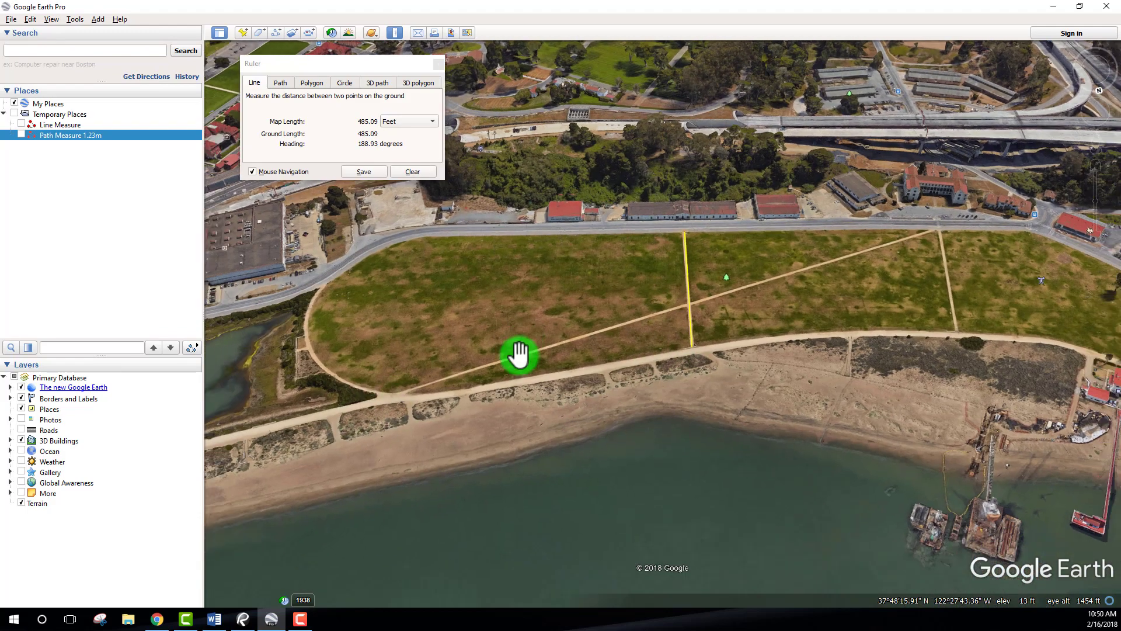
# Step: Fine-tune the line's road-side end on the first crossing path, for a length of about 483 feet
pyautogui.moveTo(520, 355); pyautogui.dragTo(470, 321, button='middle')
pyautogui.scroll(-3, 470, 322)
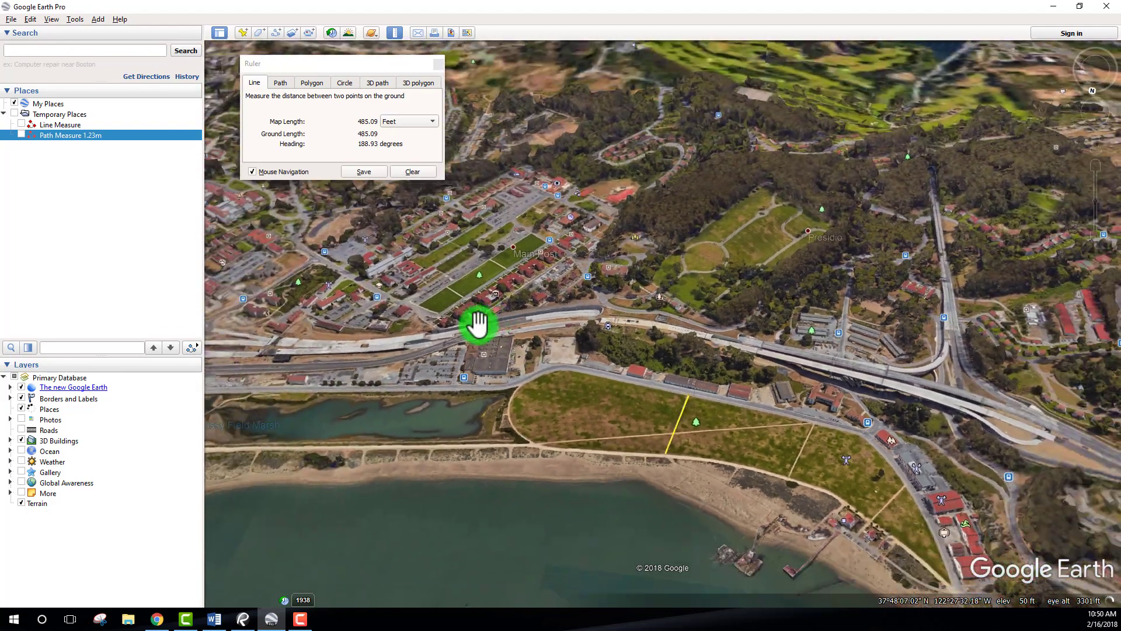
pyautogui.scroll(3, 488, 295)
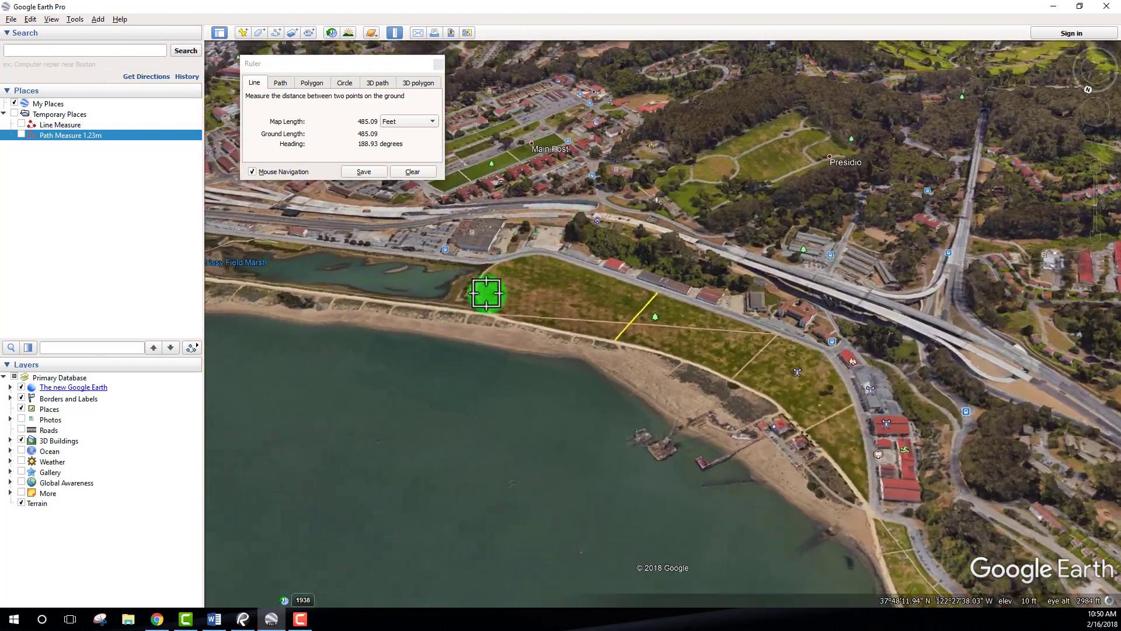
pyautogui.moveTo(496, 299); pyautogui.dragTo(508, 306)
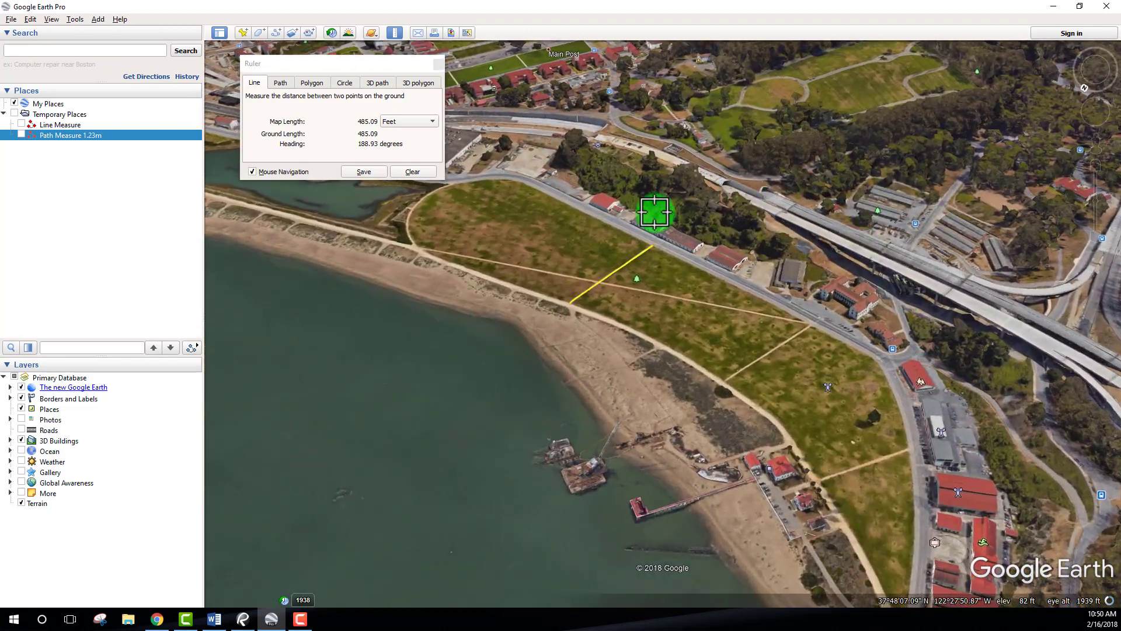
pyautogui.scroll(3, 515, 390)
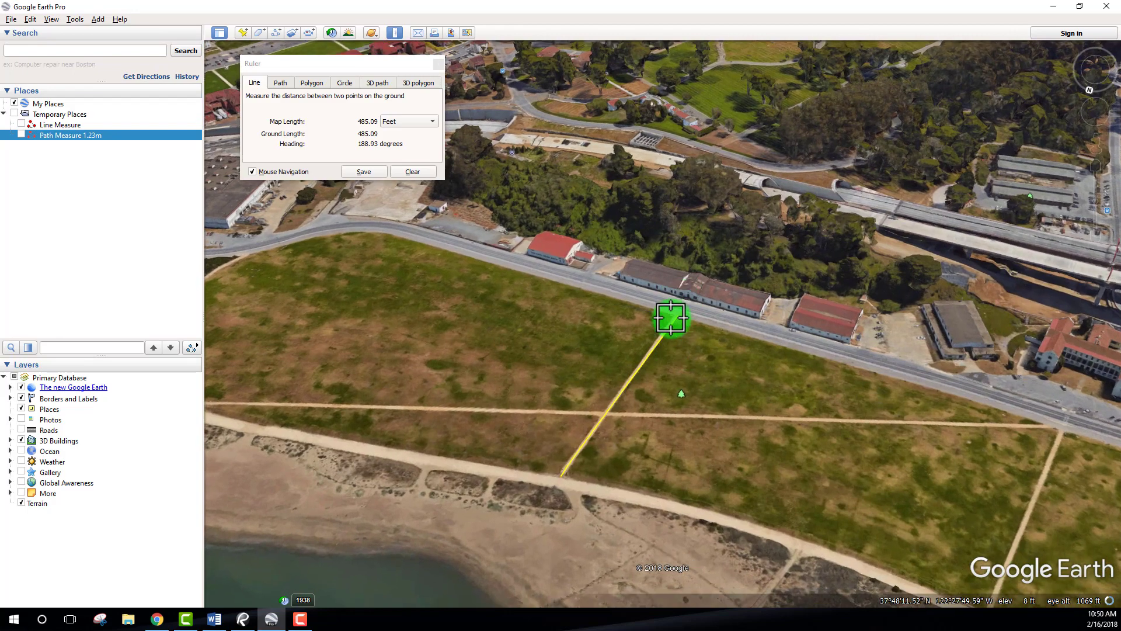
pyautogui.moveTo(685, 297); pyautogui.dragTo(707, 329, button='middle')
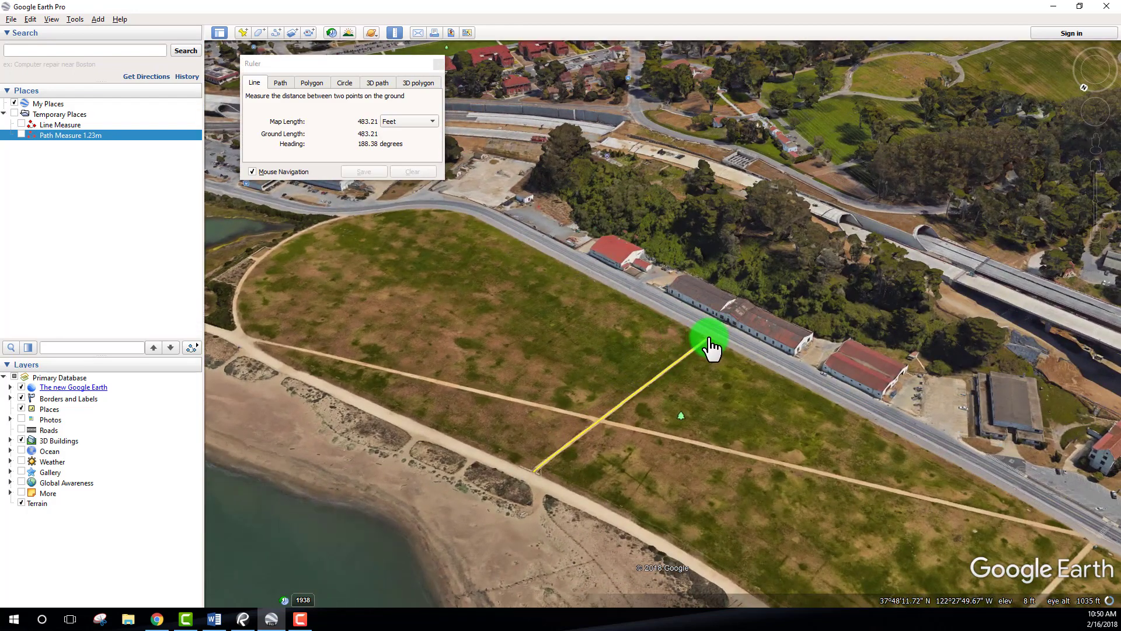
pyautogui.moveTo(673, 467); pyautogui.dragTo(1115, 401, button='middle')
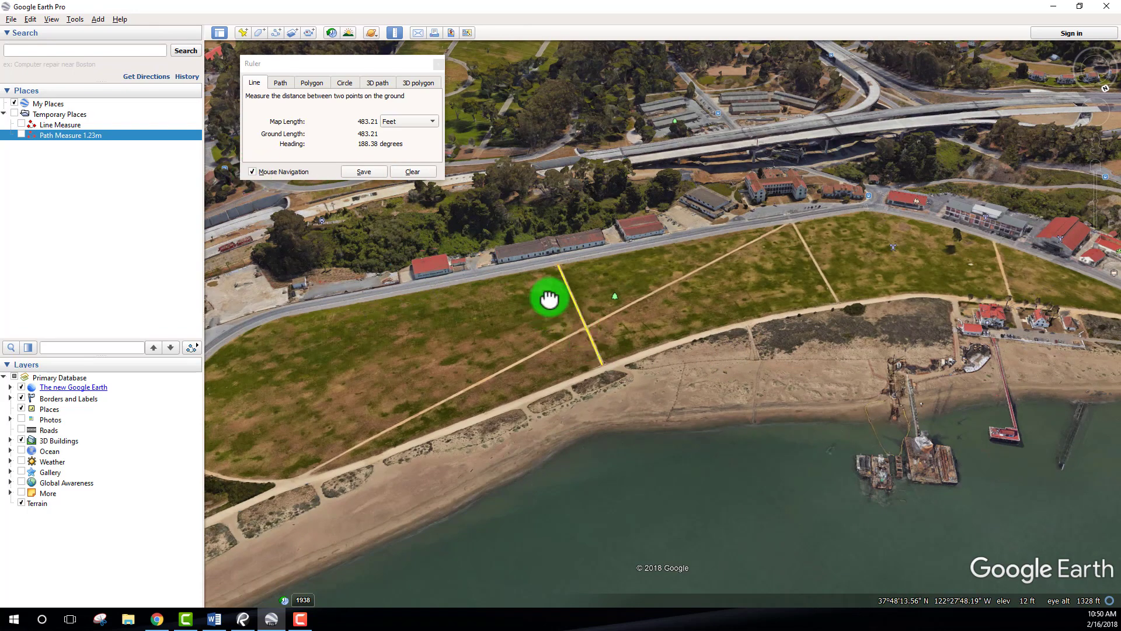
# Step: Move both ends of the measuring line onto the next crossing path, for a length of about 439 feet
pyautogui.moveTo(549, 299); pyautogui.dragTo(560, 358)
pyautogui.moveTo(674, 350); pyautogui.dragTo(638, 349, button='middle')
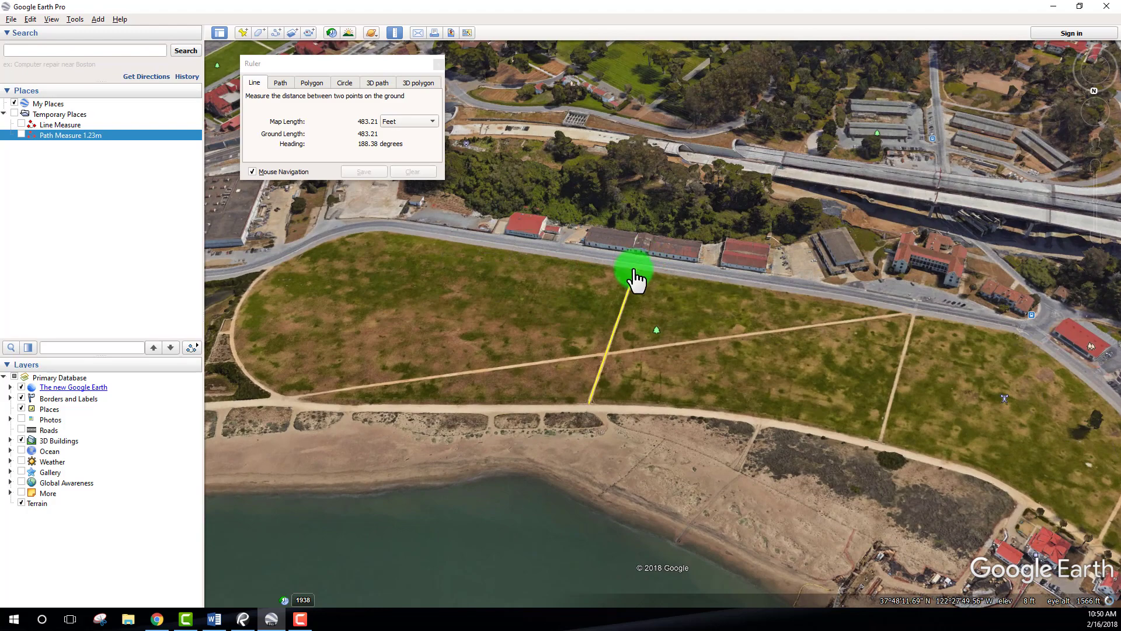
pyautogui.moveTo(635, 279); pyautogui.dragTo(589, 435)
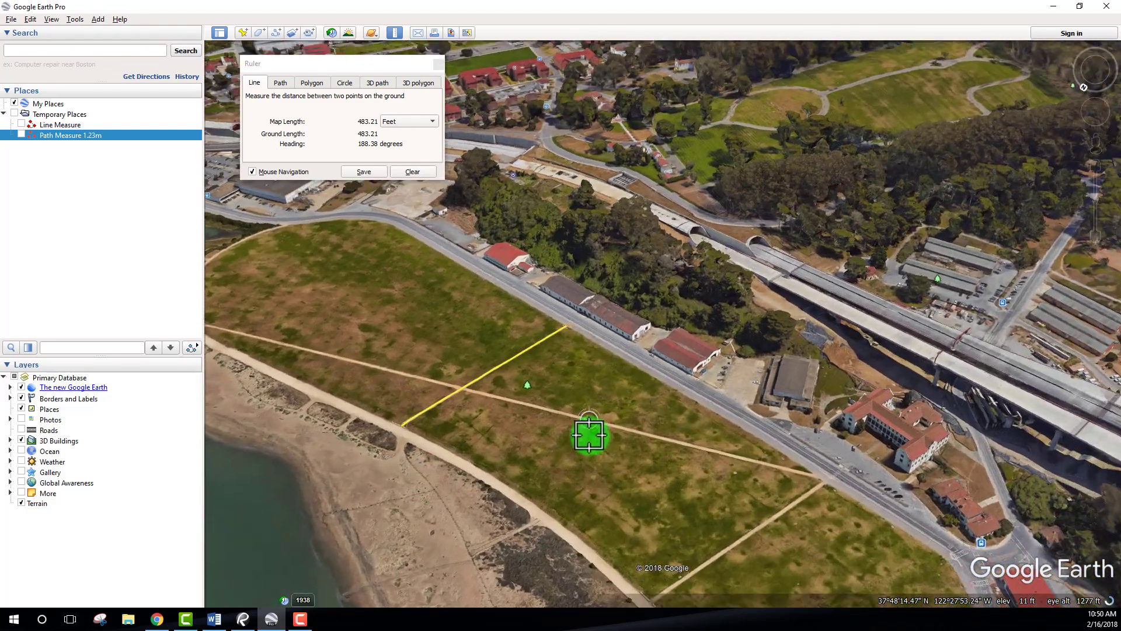
pyautogui.moveTo(565, 322); pyautogui.dragTo(870, 495)
pyautogui.moveTo(646, 508); pyautogui.dragTo(655, 343)
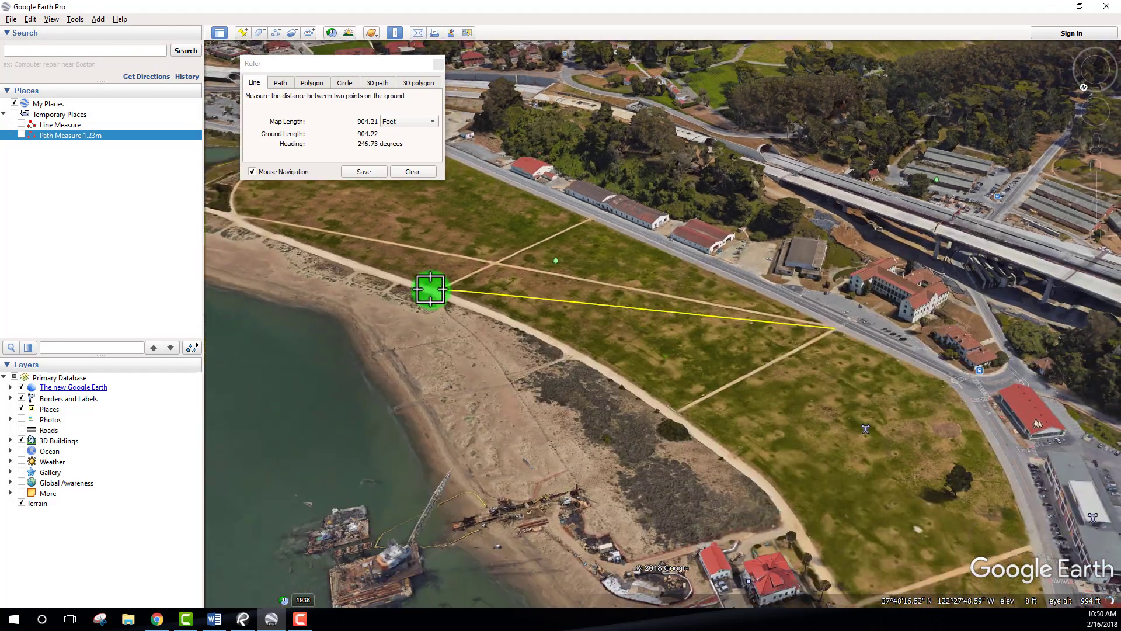
pyautogui.moveTo(442, 299); pyautogui.dragTo(676, 421)
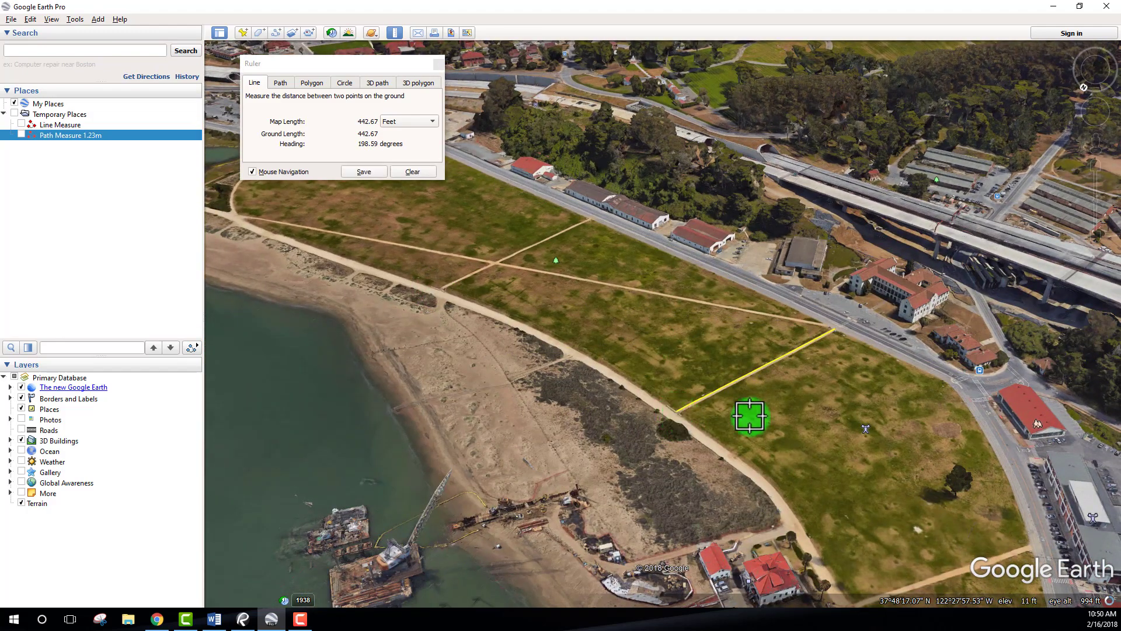
pyautogui.moveTo(827, 383); pyautogui.dragTo(727, 419)
pyautogui.moveTo(719, 420); pyautogui.dragTo(531, 257, button='middle')
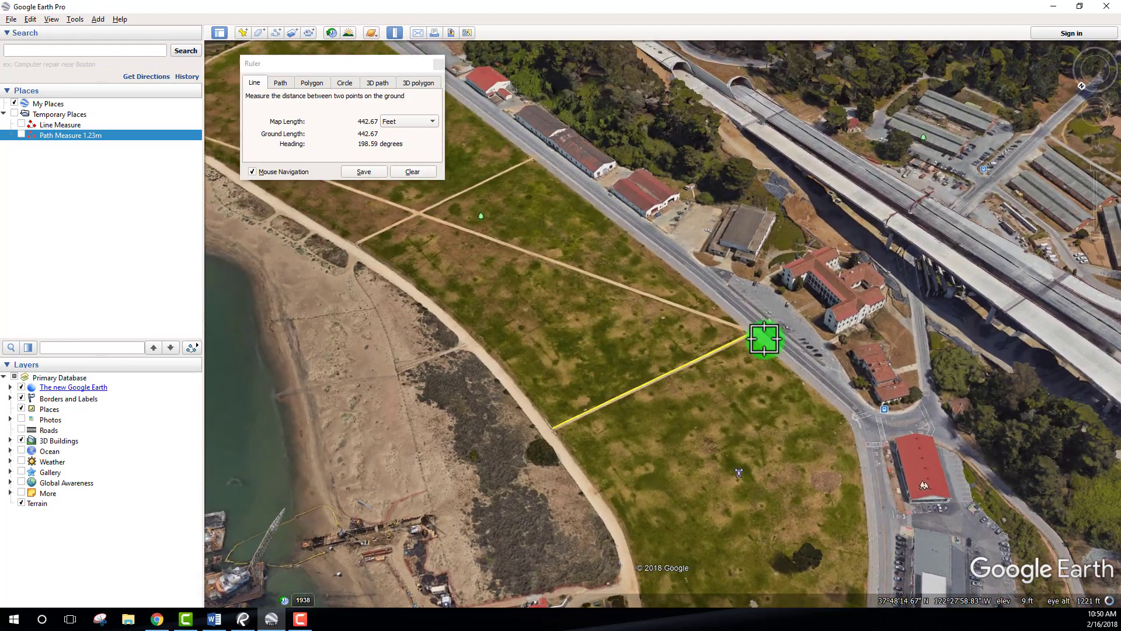
pyautogui.moveTo(750, 337)
pyautogui.mouseDown()
pyautogui.moveTo(567, 414)
pyautogui.moveTo(763, 336)
pyautogui.moveTo(652, 373)
pyautogui.moveTo(688, 380)
pyautogui.moveTo(749, 341)
pyautogui.mouseUp()
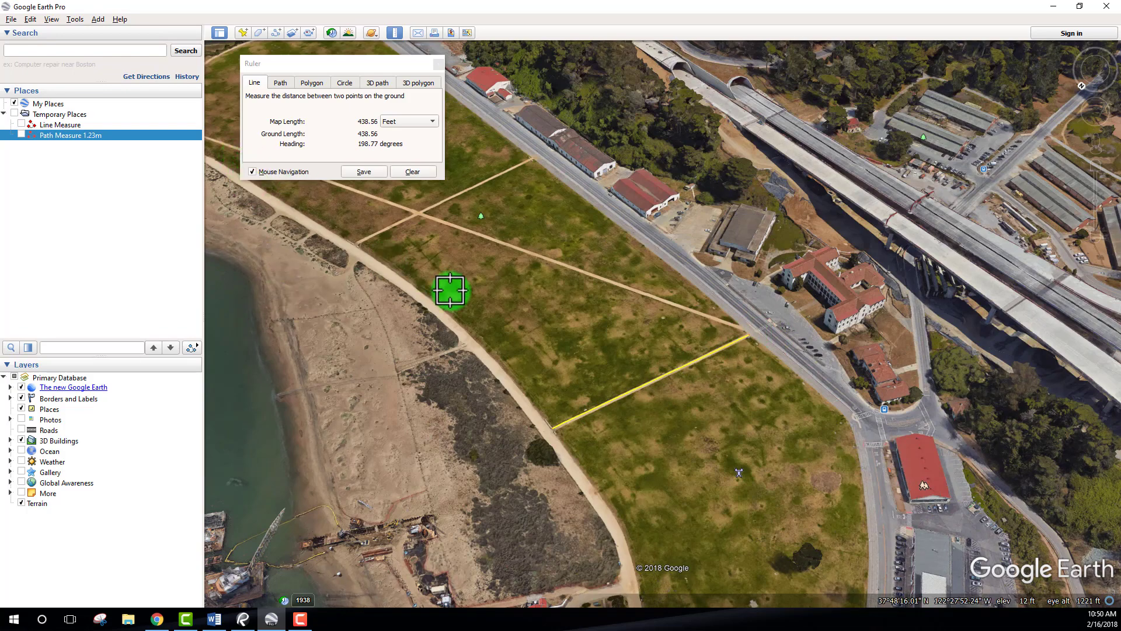
# Step: Turn off the Ruler's mouse navigation and place several trial measuring lines across the field
pyautogui.click(252, 172)
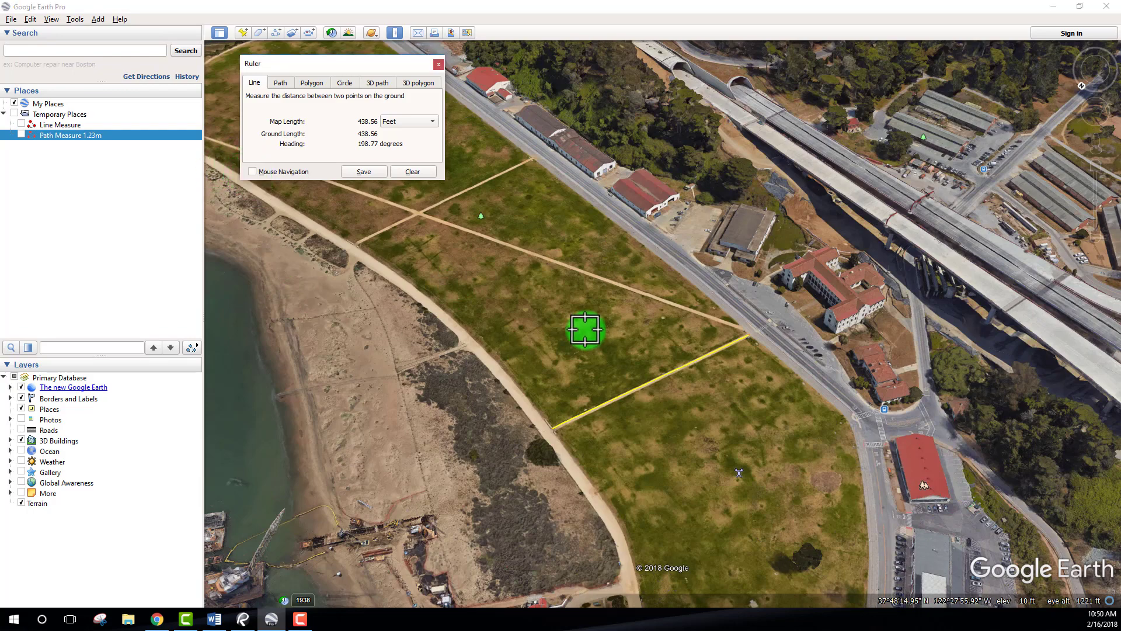
pyautogui.click(754, 440)
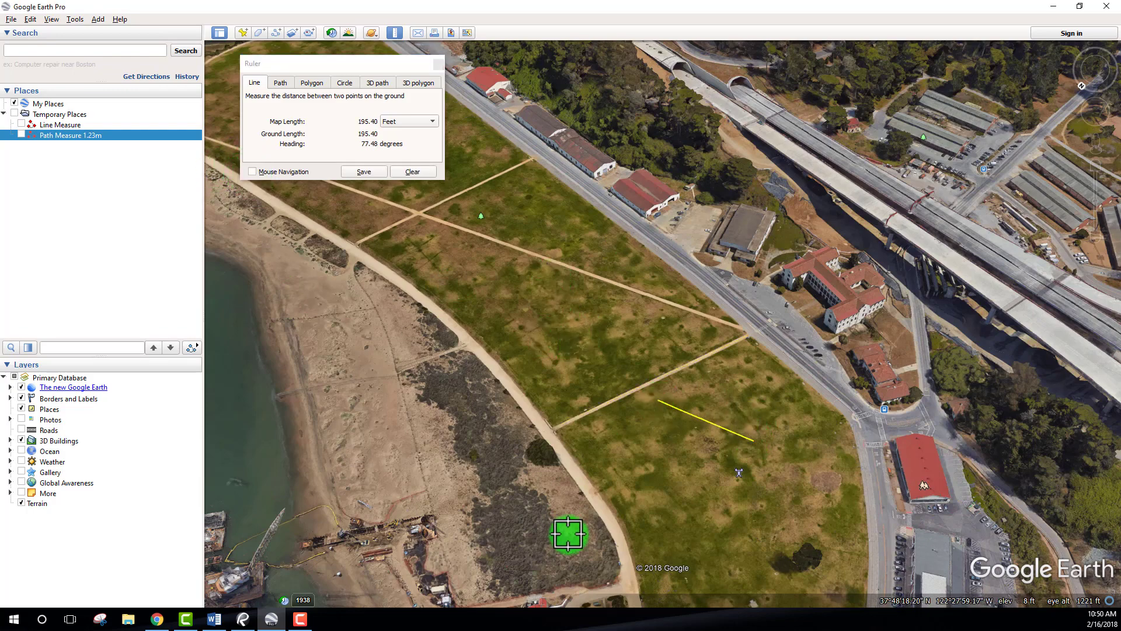
pyautogui.click(746, 488)
pyautogui.click(579, 272)
pyautogui.moveTo(543, 358); pyautogui.dragTo(711, 476)
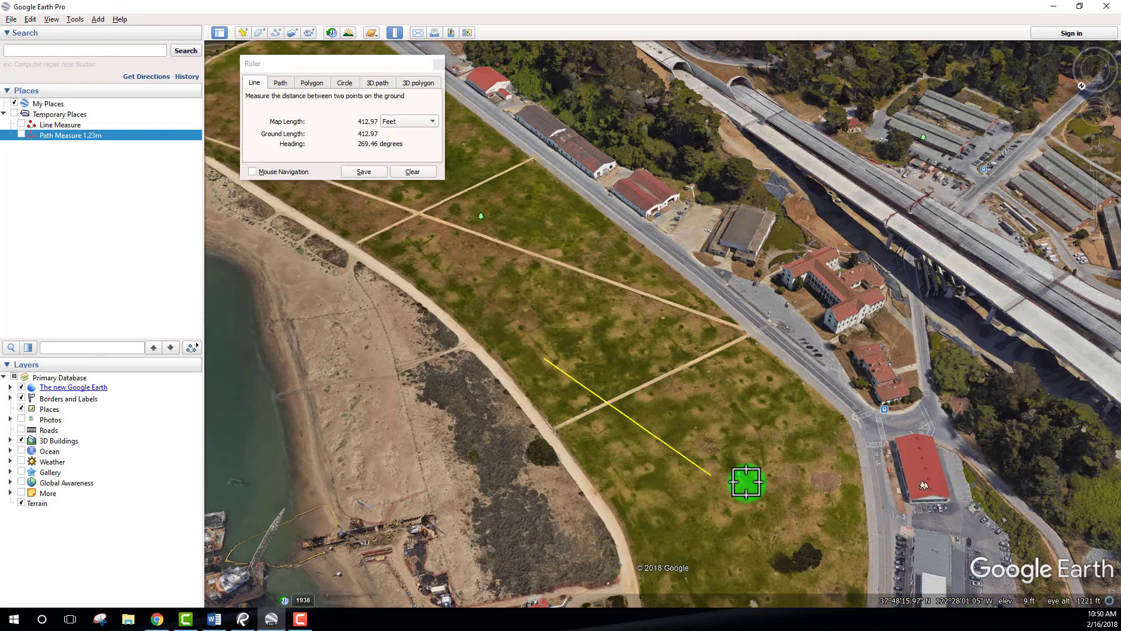
pyautogui.click(747, 470)
pyautogui.moveTo(739, 375); pyautogui.dragTo(552, 241)
pyautogui.click(524, 206)
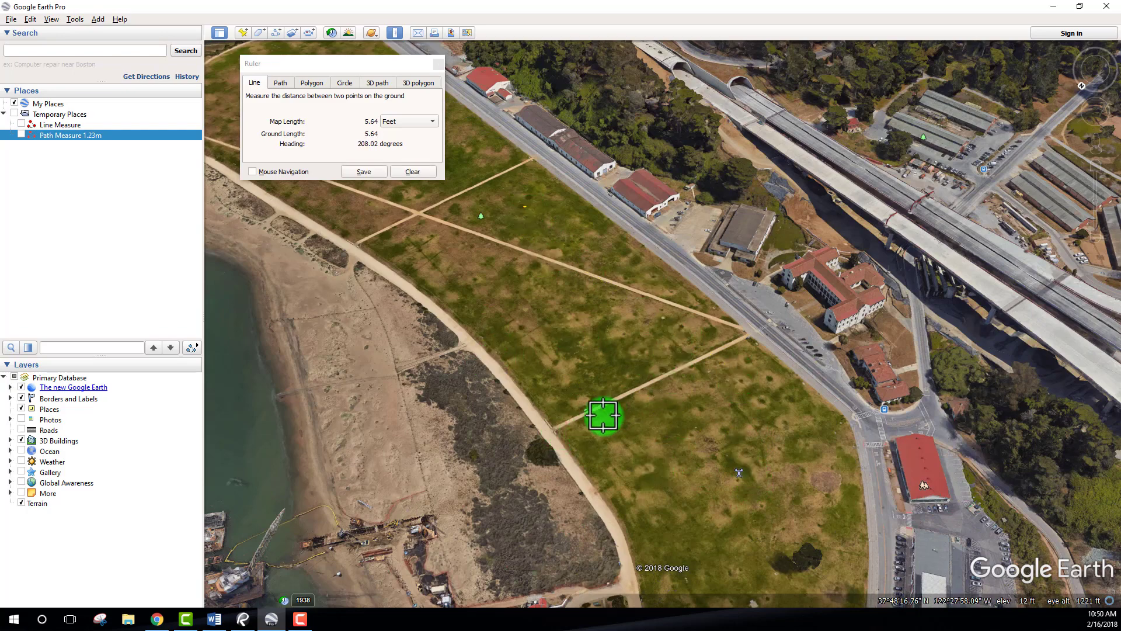
# Step: Zoom out and back in on the field, and measure a line of about 439 feet across its grass from the shoreline footpath
pyautogui.scroll(1, 634, 386)
pyautogui.scroll(2, 631, 356)
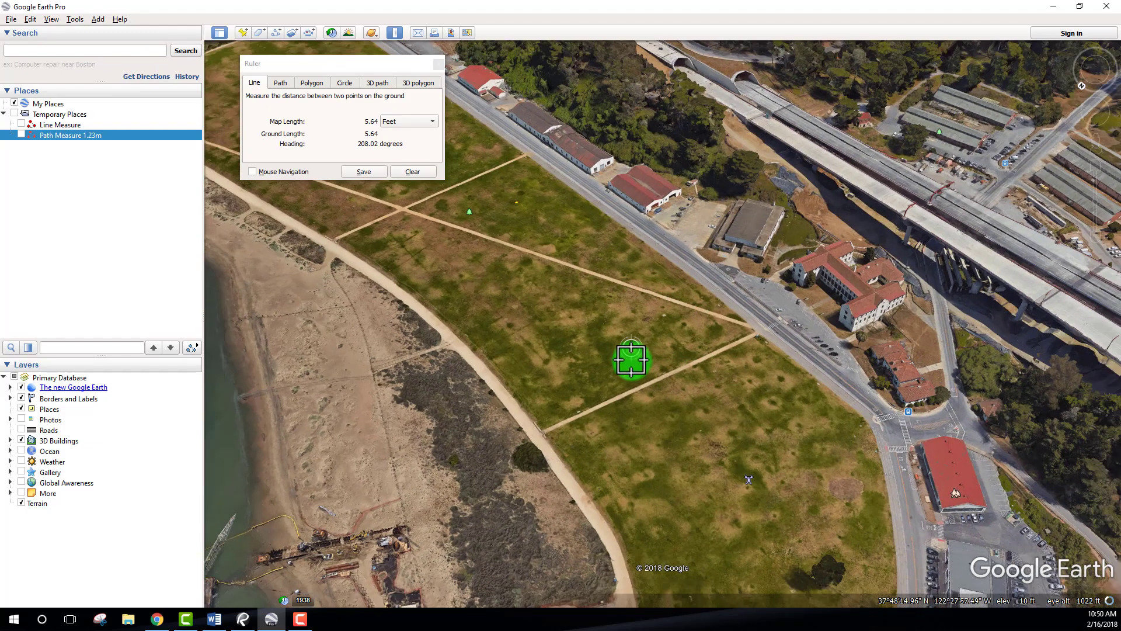
pyautogui.scroll(-3, 630, 395)
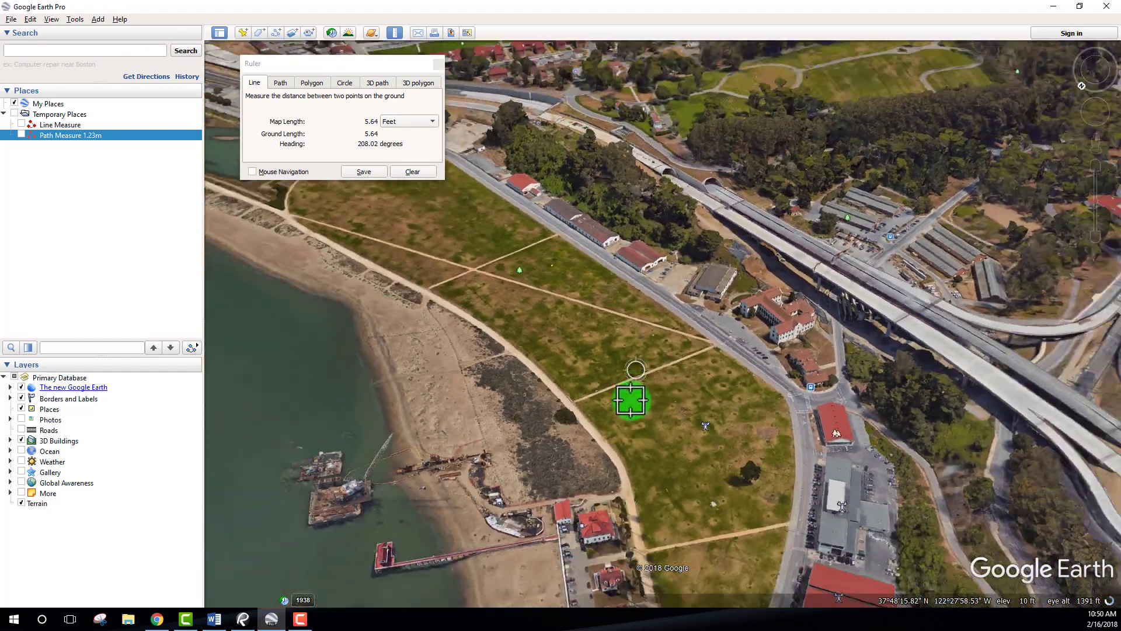
pyautogui.scroll(5, 641, 392)
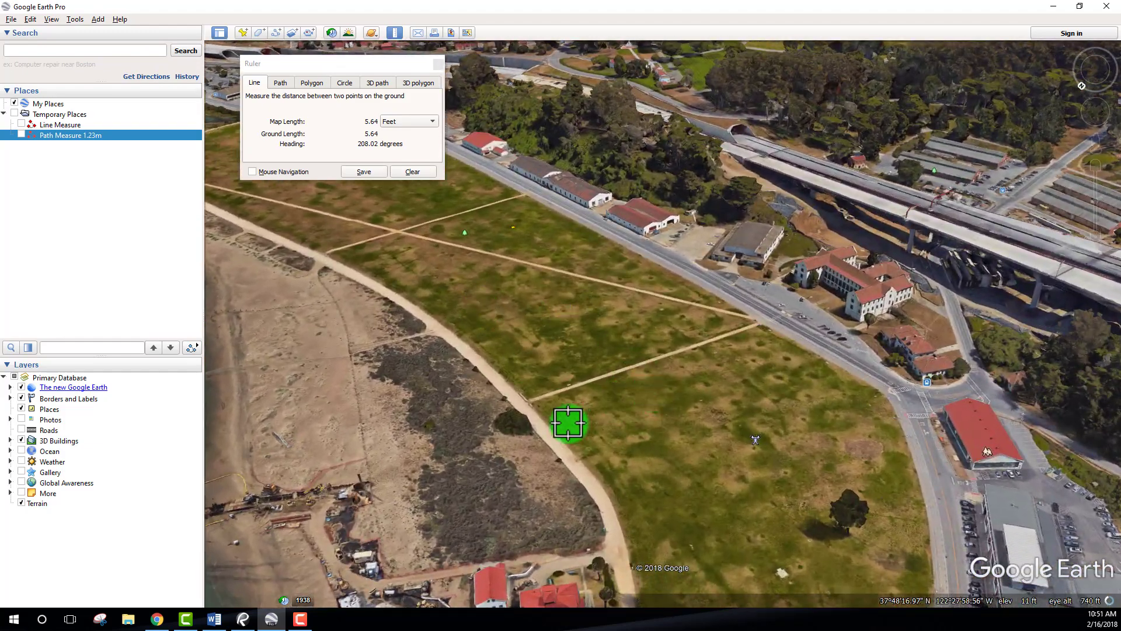
pyautogui.click(536, 407)
pyautogui.click(831, 469)
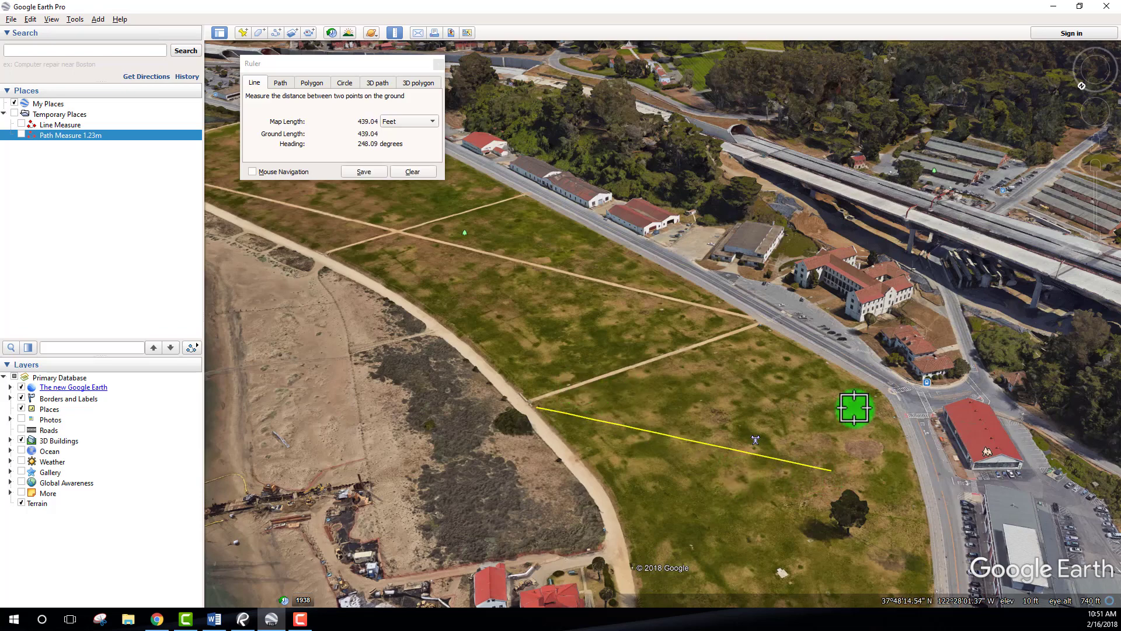
# Step: Place a few more trial measuring lines across the grass and clear the measurement
pyautogui.click(720, 477)
pyautogui.click(771, 354)
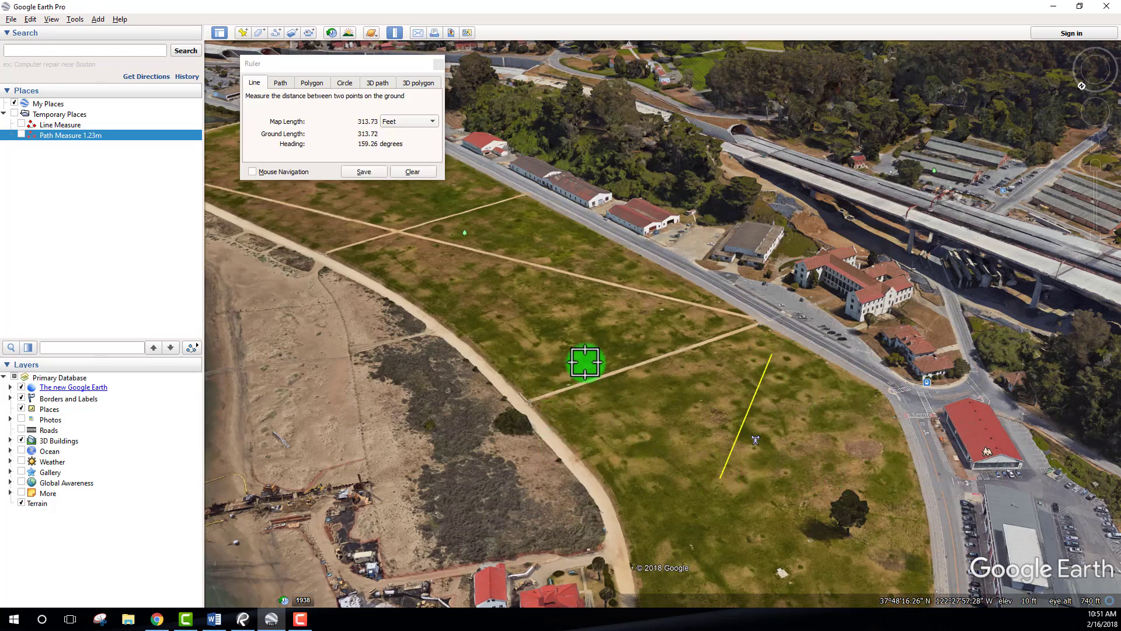
pyautogui.click(665, 438)
pyautogui.click(632, 432)
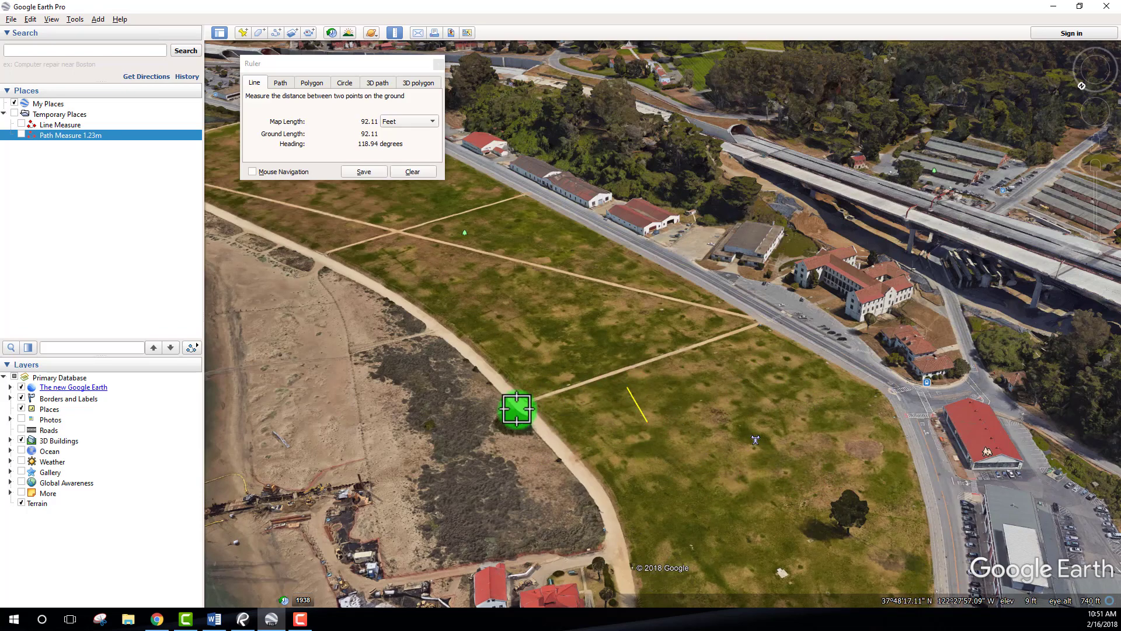
pyautogui.click(413, 171)
# Step: Turn the Ruler's mouse navigation on, measure a line of about 623 feet from the shoreline path junction across the field, and clear it
pyautogui.click(255, 171)
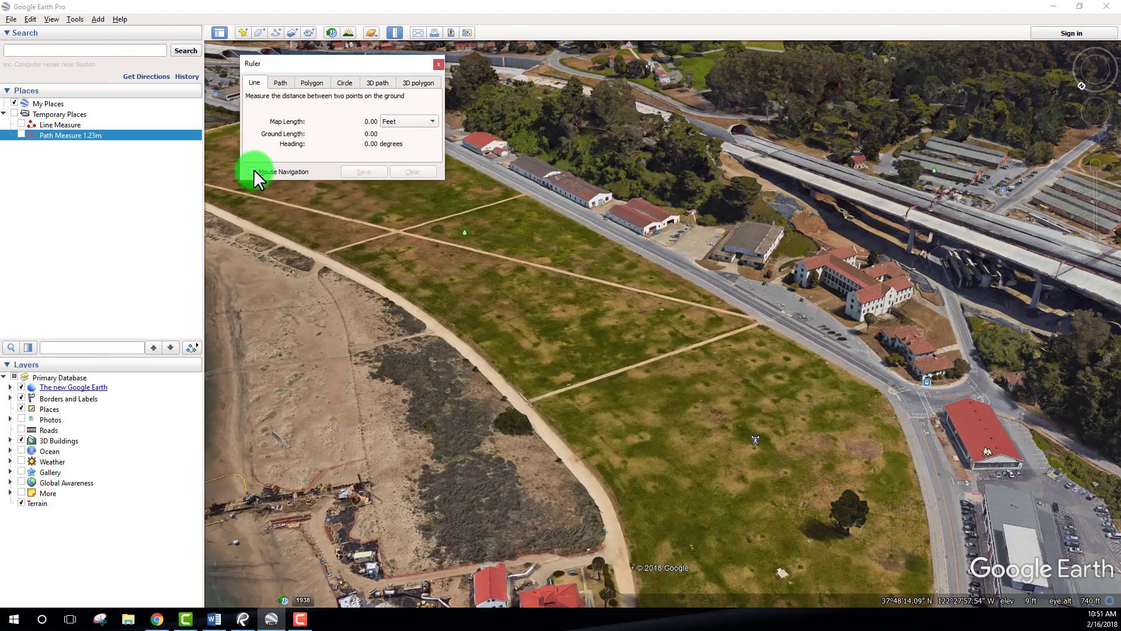
pyautogui.click(530, 400)
pyautogui.moveTo(658, 425); pyautogui.dragTo(829, 490, button='middle')
pyautogui.moveTo(814, 479); pyautogui.dragTo(759, 331)
pyautogui.moveTo(588, 308); pyautogui.dragTo(835, 230, button='middle')
pyautogui.moveTo(782, 241); pyautogui.dragTo(810, 334)
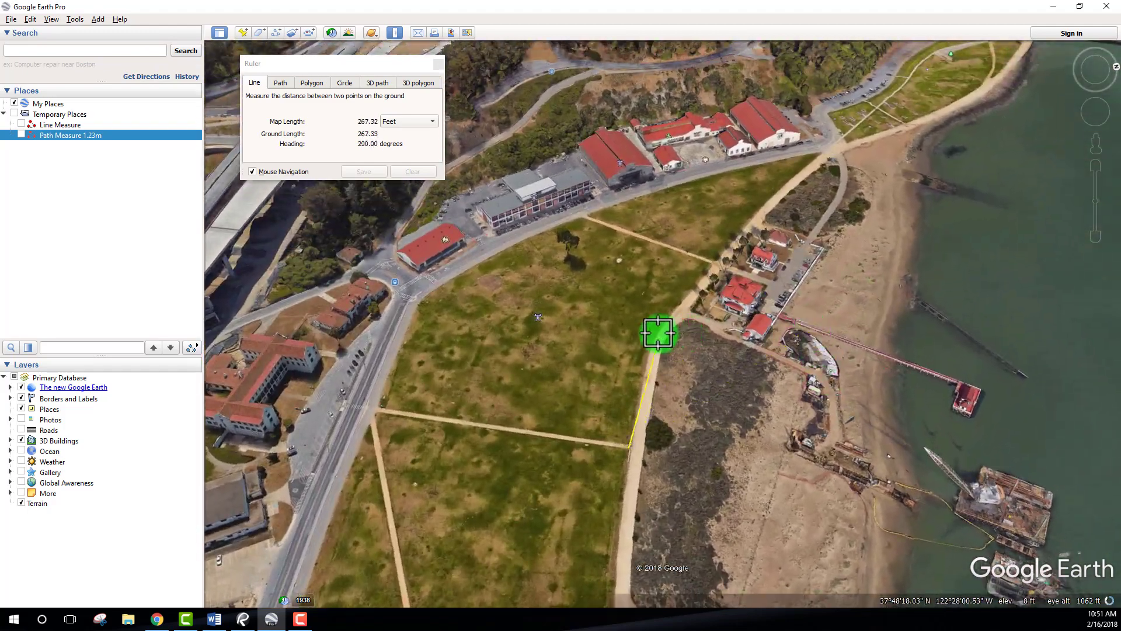
pyautogui.click(580, 218)
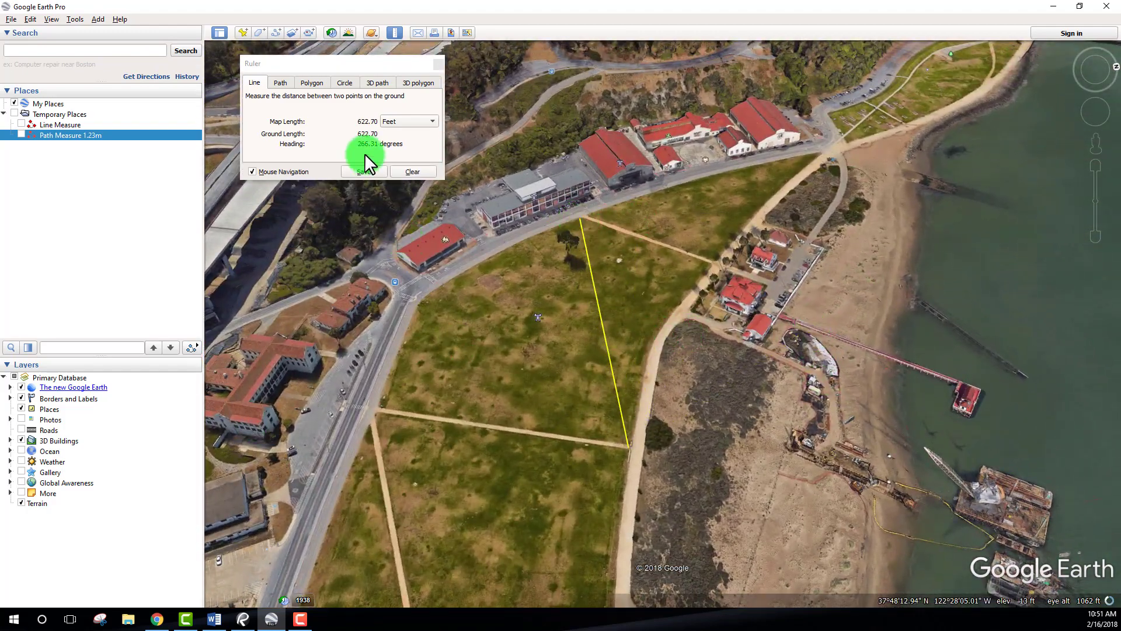
pyautogui.click(422, 173)
# Step: Examine the field, the highway interchange and the road to the tunnel from several angles and distances
pyautogui.moveTo(642, 275); pyautogui.dragTo(436, 252, button='middle')
pyautogui.moveTo(441, 248); pyautogui.dragTo(821, 262)
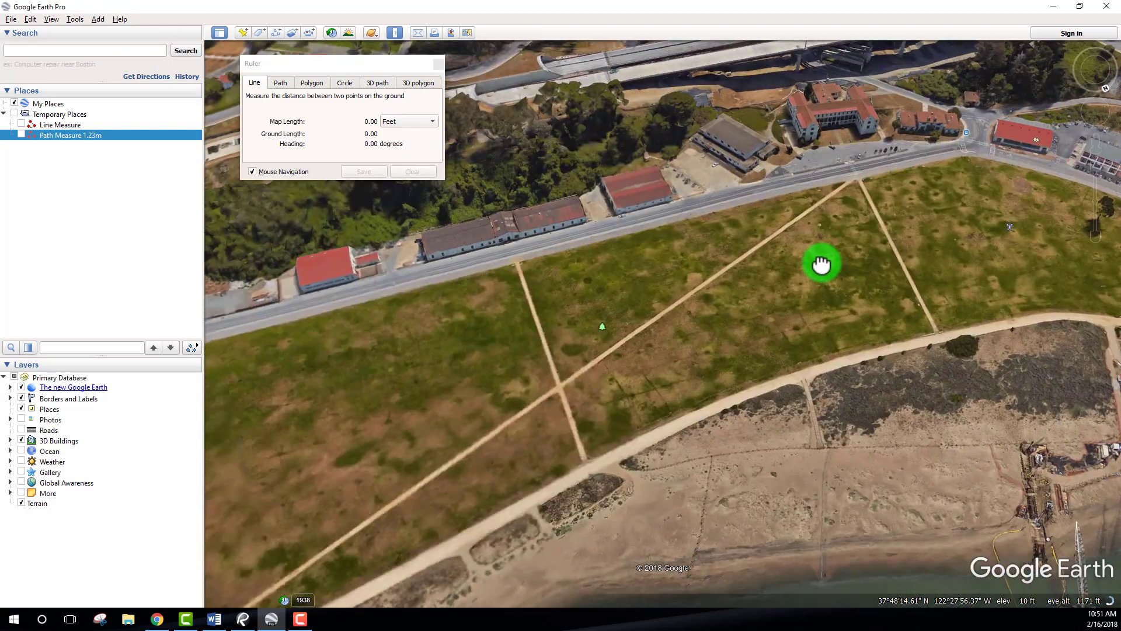
pyautogui.moveTo(674, 294); pyautogui.dragTo(601, 272, button='middle')
pyautogui.scroll(-5, 602, 272)
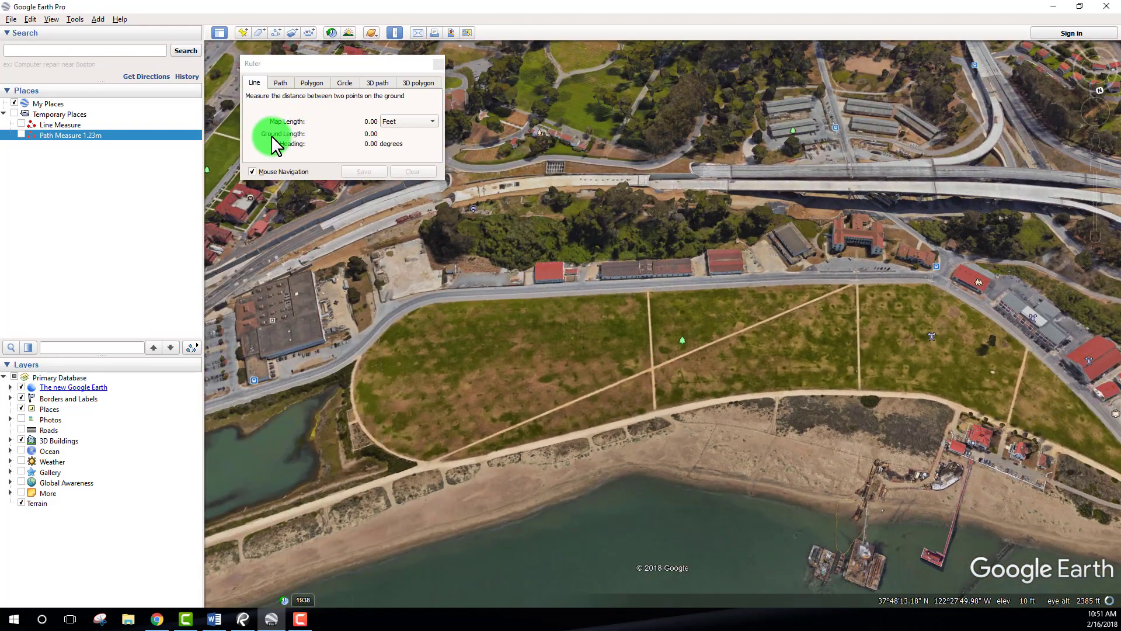
pyautogui.moveTo(717, 172); pyautogui.dragTo(658, 358)
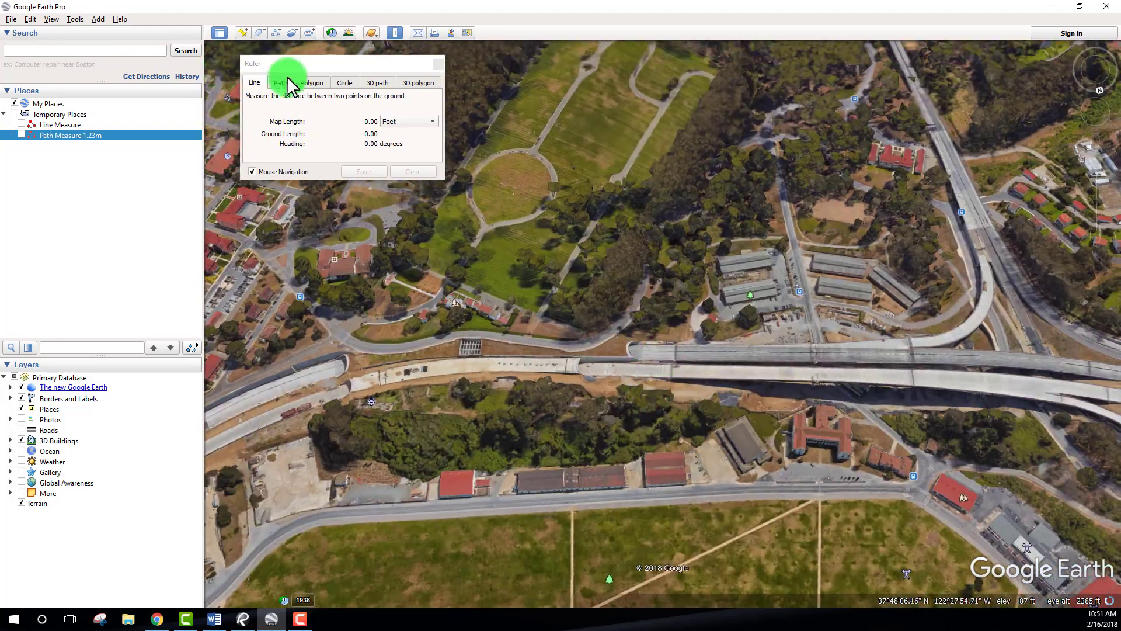
pyautogui.moveTo(860, 204); pyautogui.dragTo(839, 453, button='right')
pyautogui.moveTo(838, 453); pyautogui.dragTo(676, 401, button='middle')
pyautogui.moveTo(981, 362); pyautogui.dragTo(756, 435)
pyautogui.moveTo(702, 348); pyautogui.dragTo(749, 371, button='middle')
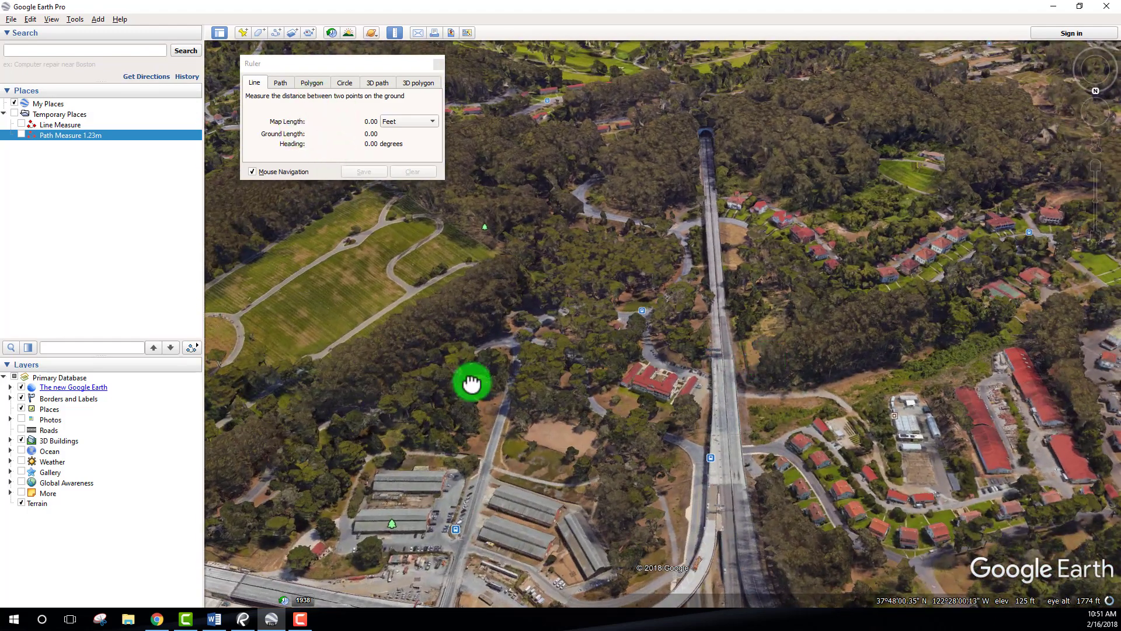
pyautogui.moveTo(472, 383); pyautogui.dragTo(602, 150)
pyautogui.moveTo(387, 408); pyautogui.dragTo(545, 388)
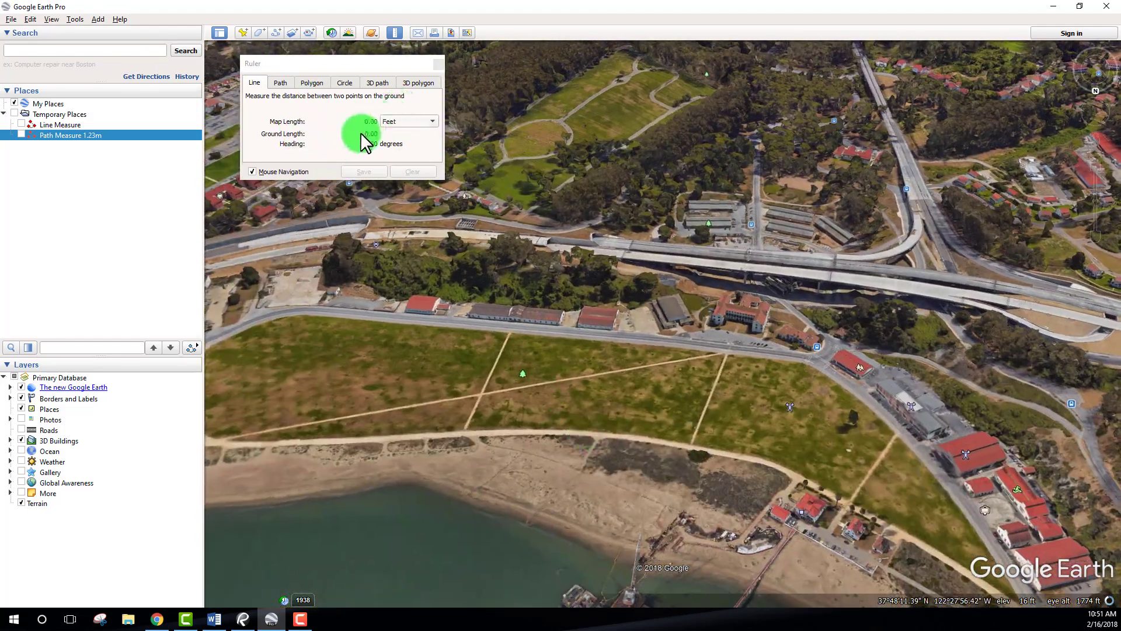
# Step: Measure the diagonal path from the path crossing to the road-side junction and clear the line
pyautogui.click(479, 393)
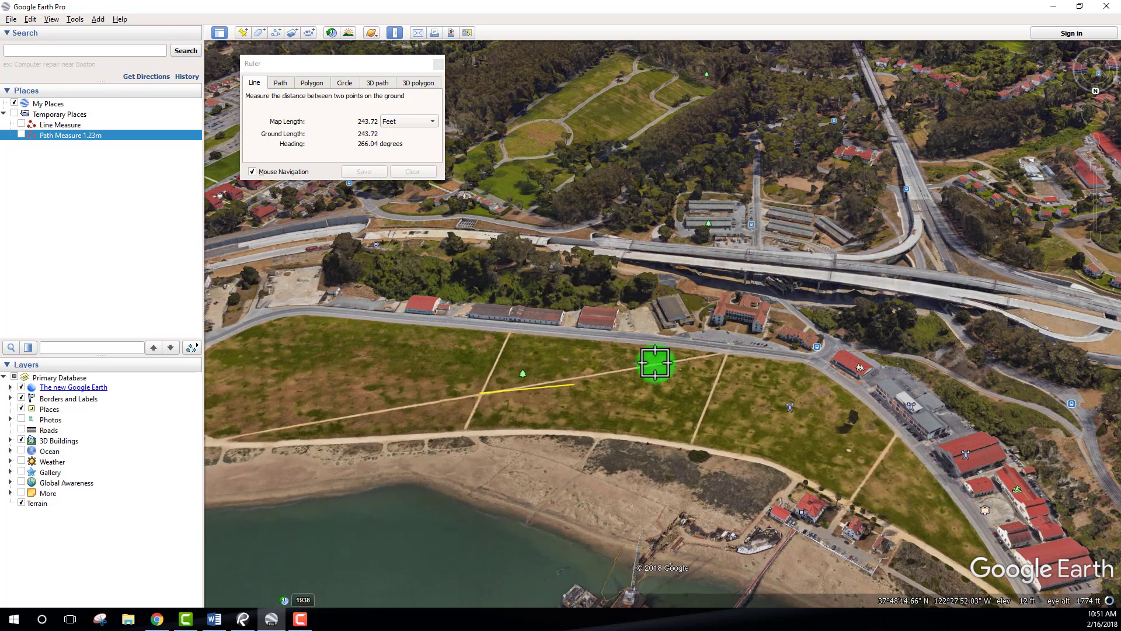
pyautogui.click(728, 352)
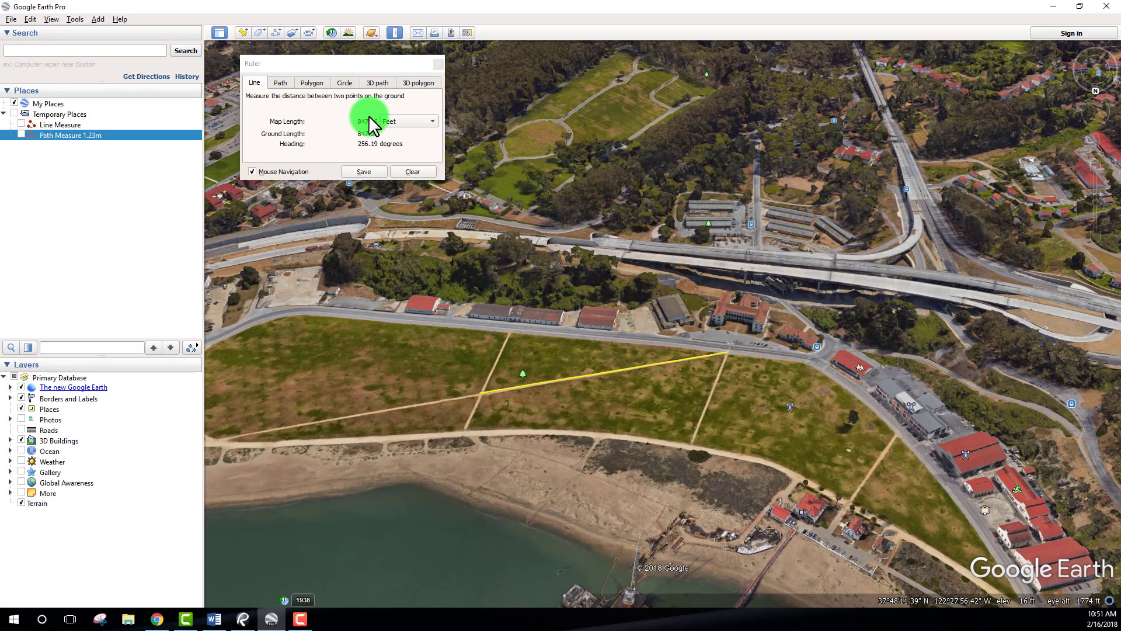
pyautogui.click(412, 172)
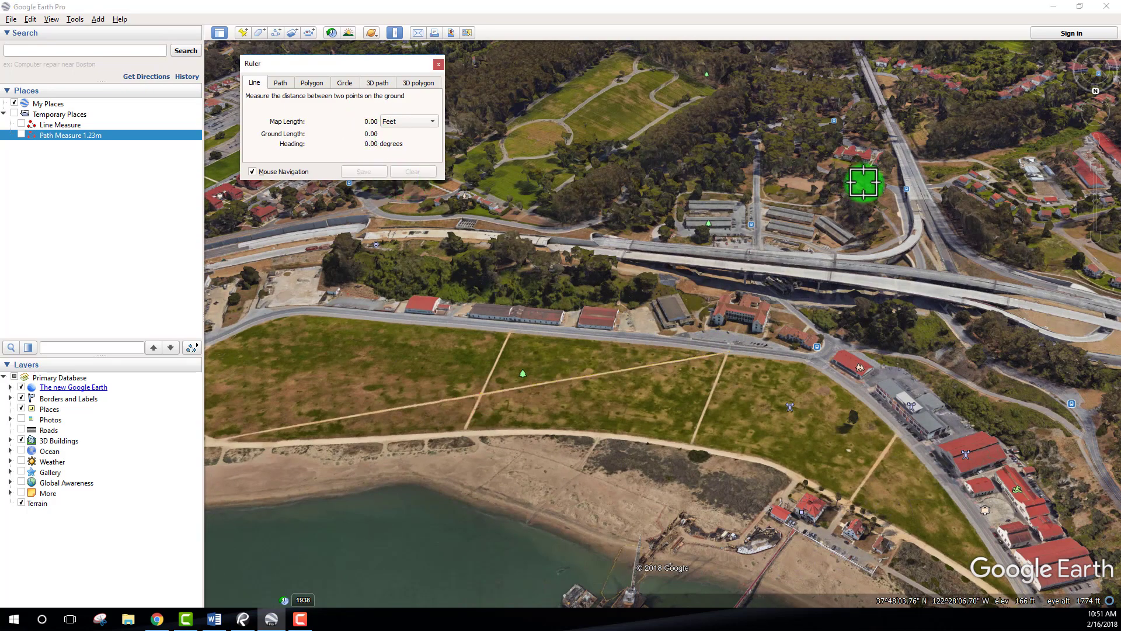
# Step: Measure the highway between the overpass and the tunnel entrance, about 2,257 feet, inspect the line from low and high angles, and clear it
pyautogui.moveTo(863, 183); pyautogui.dragTo(641, 237)
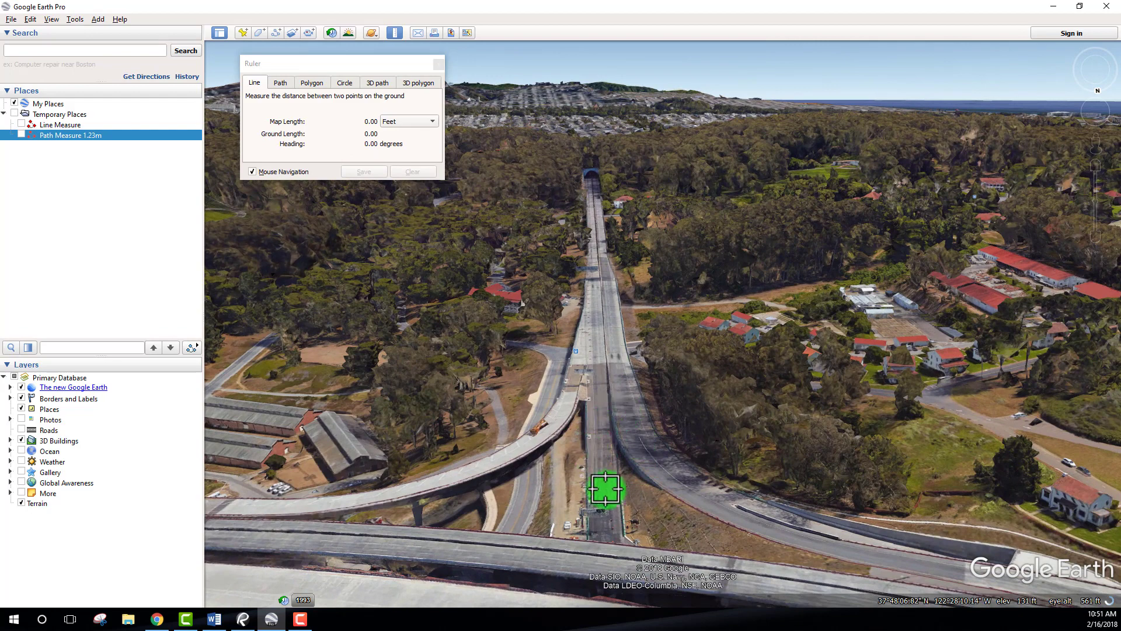
pyautogui.click(605, 498)
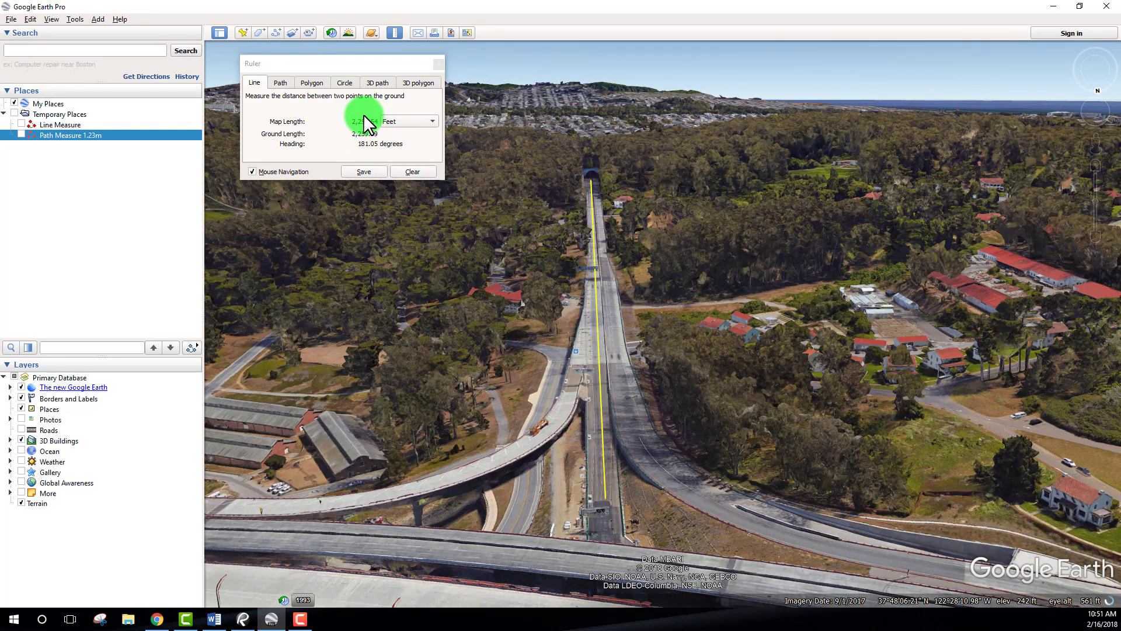
pyautogui.hotkey('shift', 'Down')
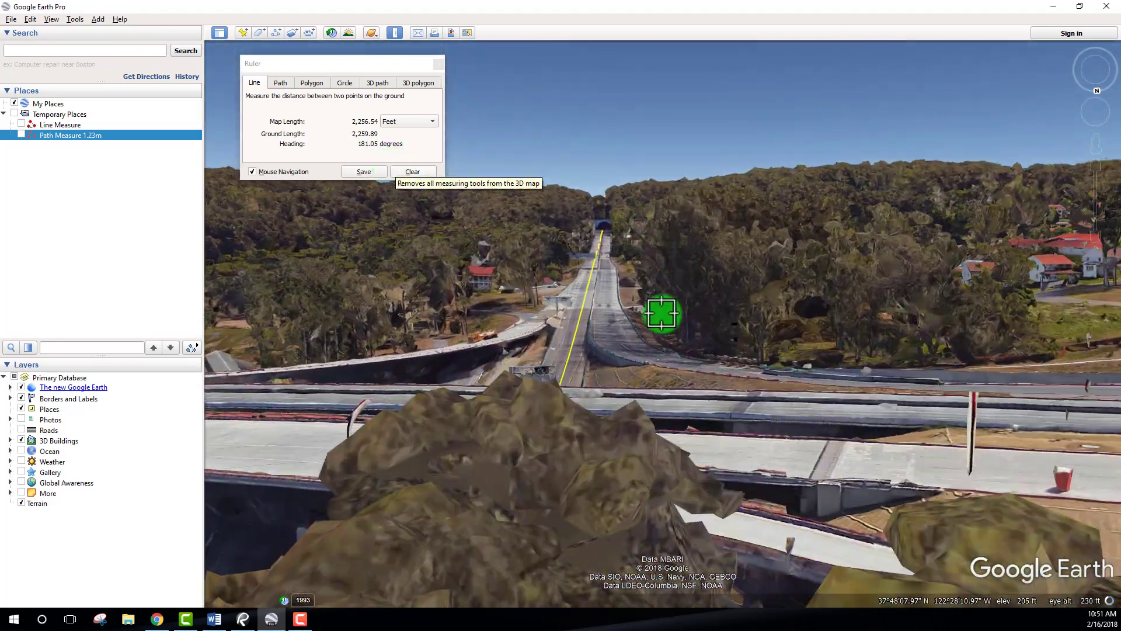
pyautogui.moveTo(574, 374); pyautogui.dragTo(591, 420)
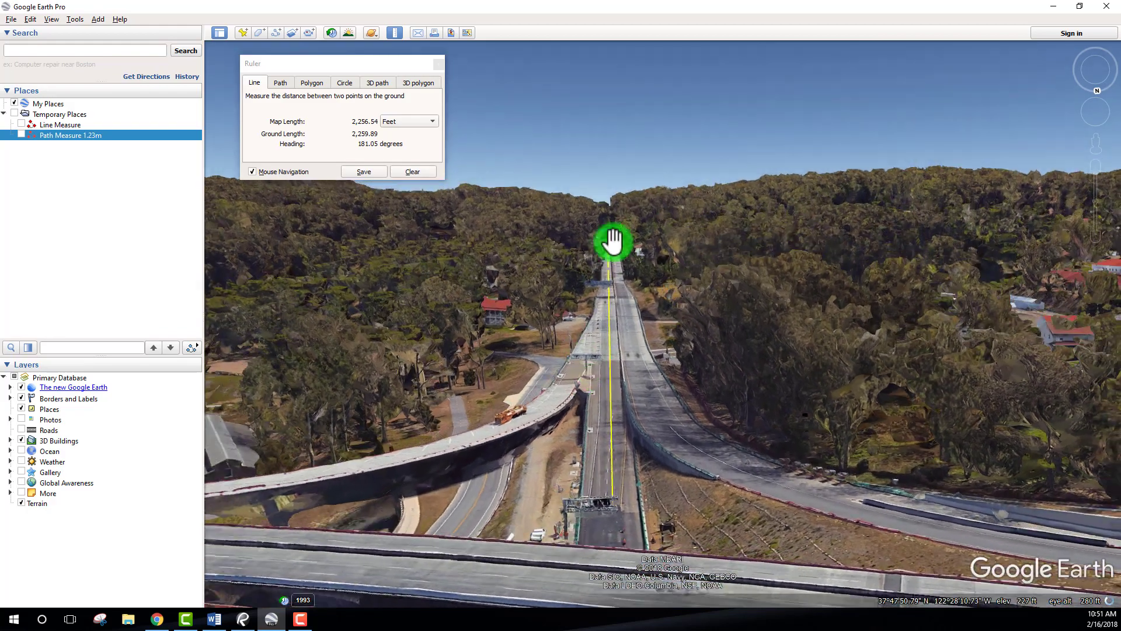
pyautogui.moveTo(613, 243); pyautogui.dragTo(593, 400, button='middle')
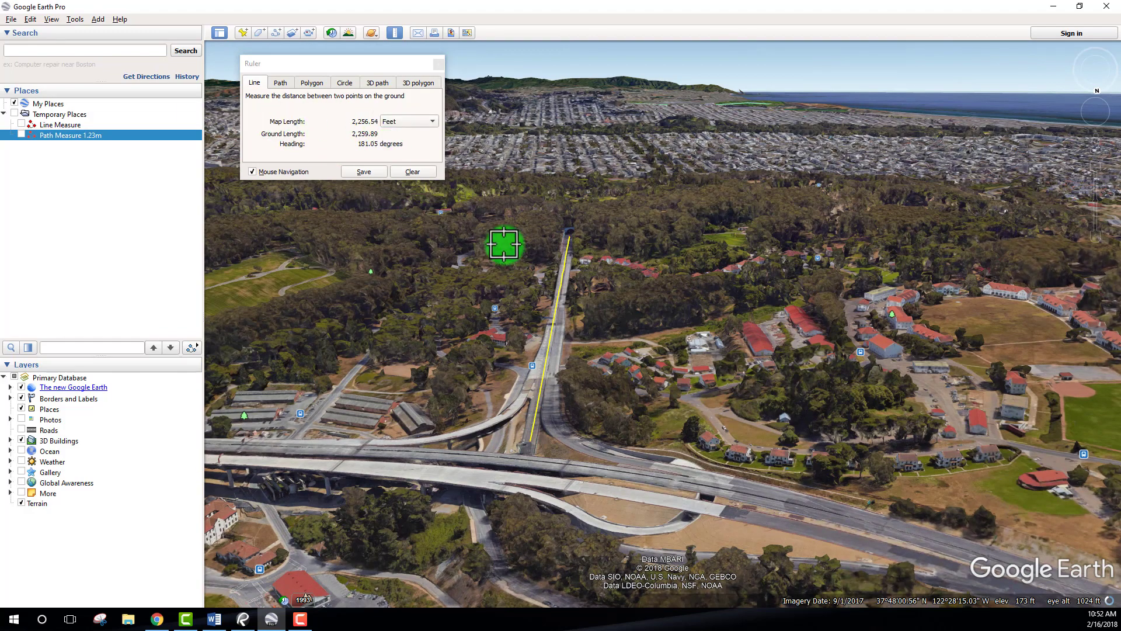
pyautogui.scroll(-5, 517, 236)
pyautogui.moveTo(635, 307); pyautogui.dragTo(584, 229, button='middle')
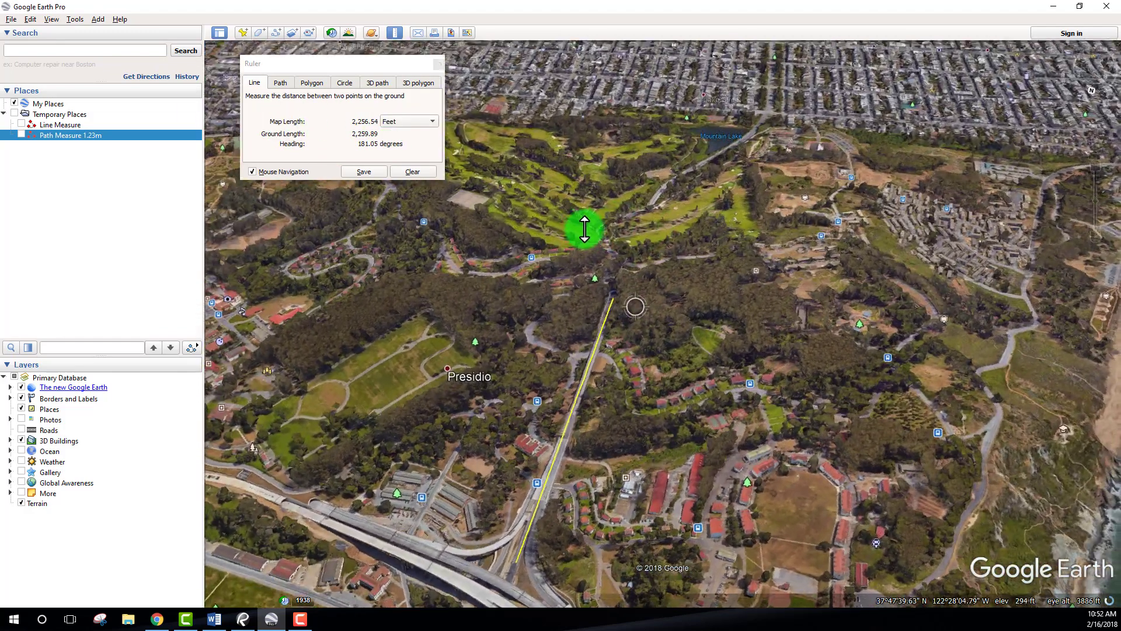
pyautogui.moveTo(472, 329); pyautogui.dragTo(583, 228)
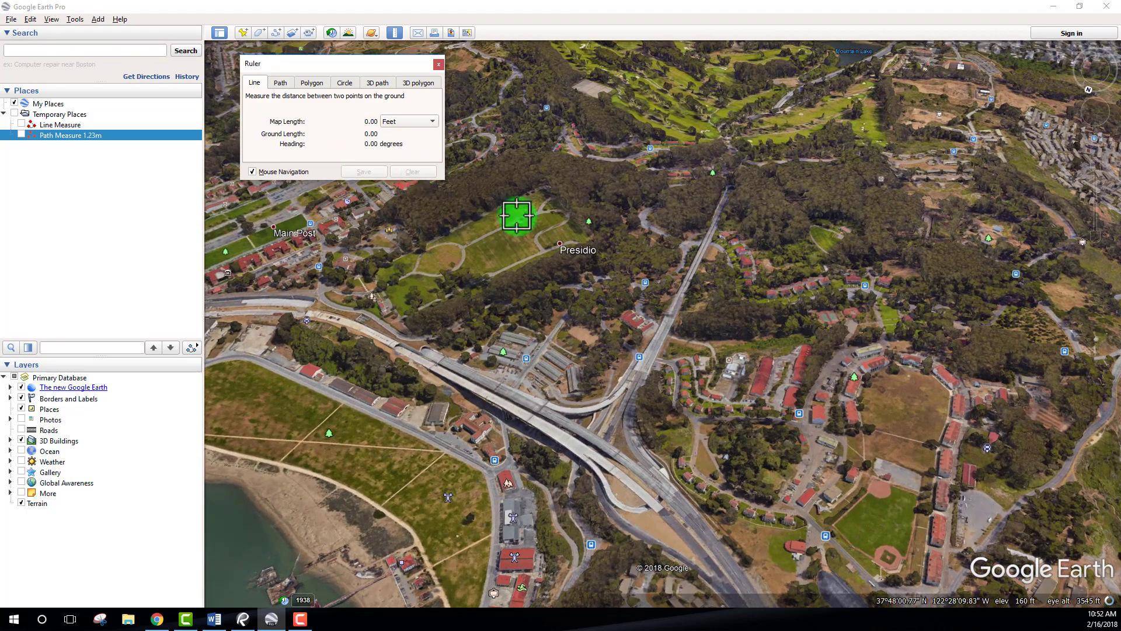
# Step: Turn off the 3D Buildings layer and inspect the interchange and the shoreline field without it
pyautogui.moveTo(596, 279); pyautogui.dragTo(696, 282)
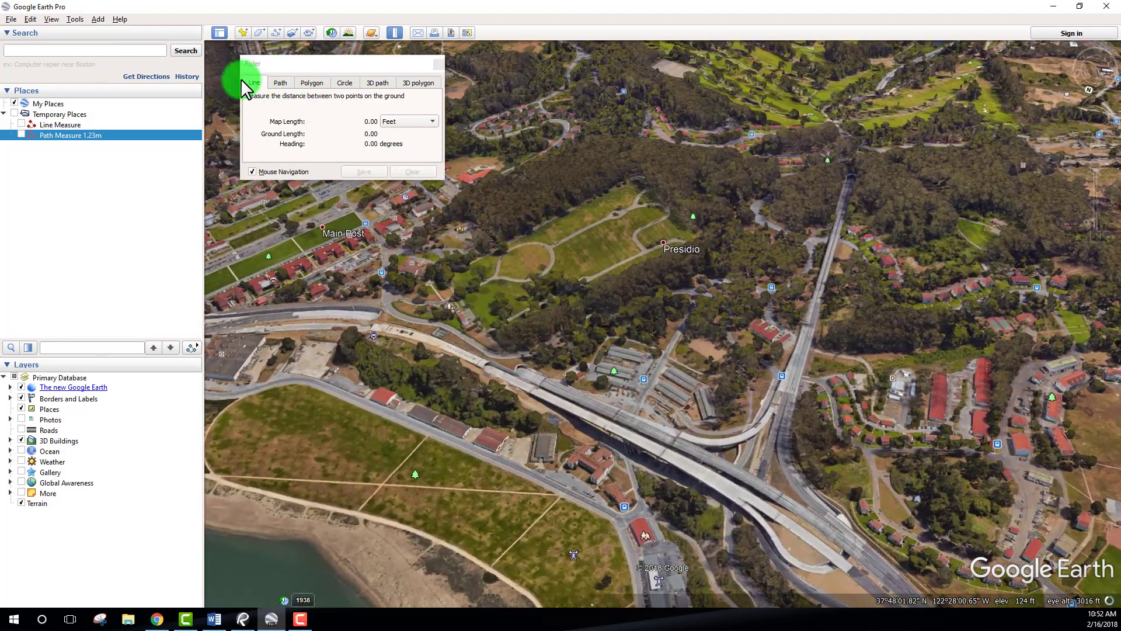
pyautogui.moveTo(613, 463); pyautogui.dragTo(724, 369, button='middle')
pyautogui.moveTo(621, 282); pyautogui.dragTo(333, 181, button='middle')
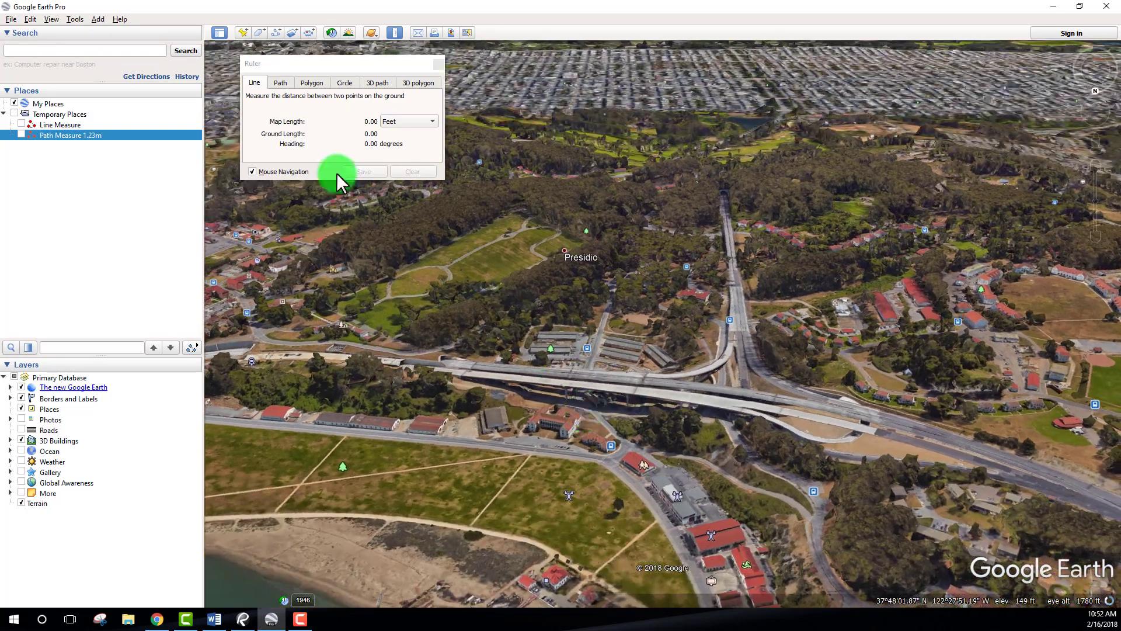
pyautogui.click(21, 440)
pyautogui.scroll(3, 735, 274)
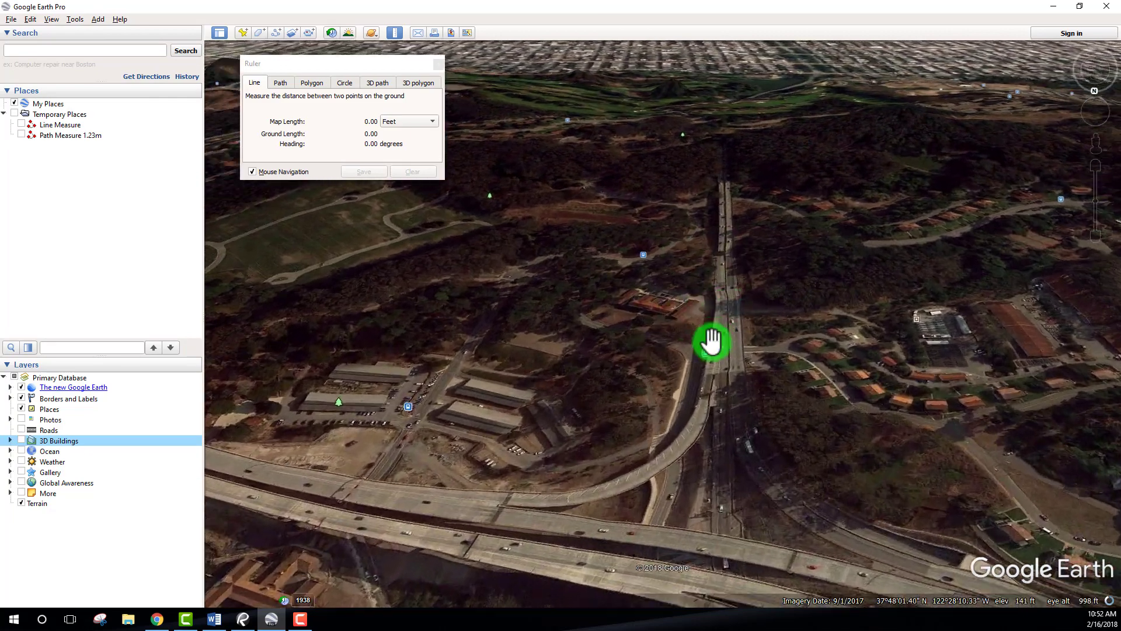
pyautogui.moveTo(712, 341); pyautogui.dragTo(727, 500, button='middle')
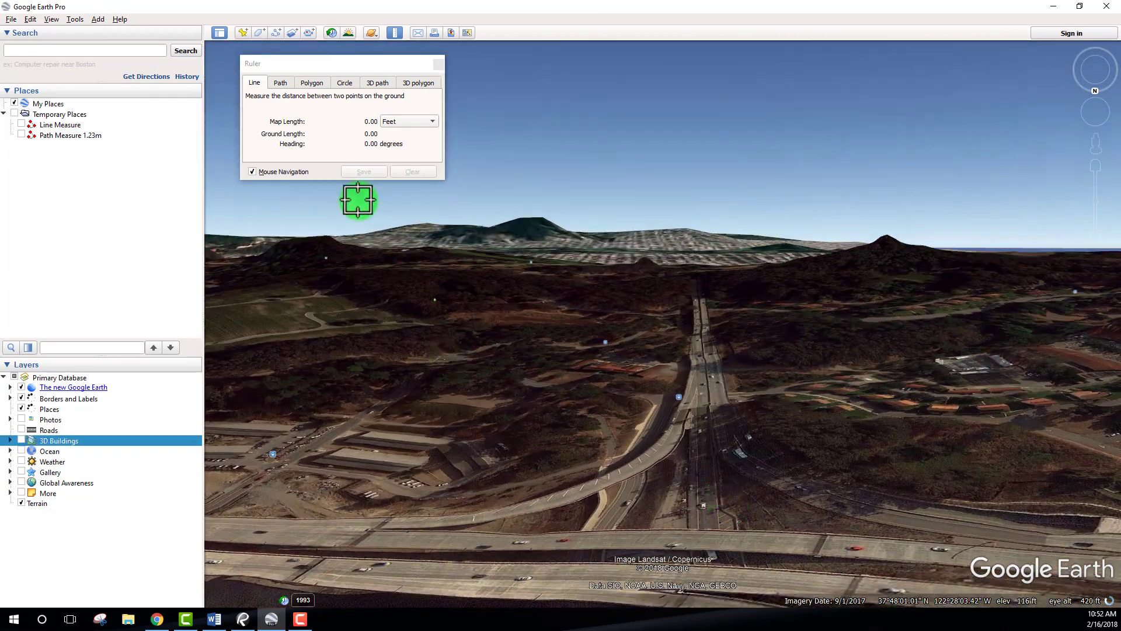
pyautogui.moveTo(507, 433); pyautogui.dragTo(703, 333)
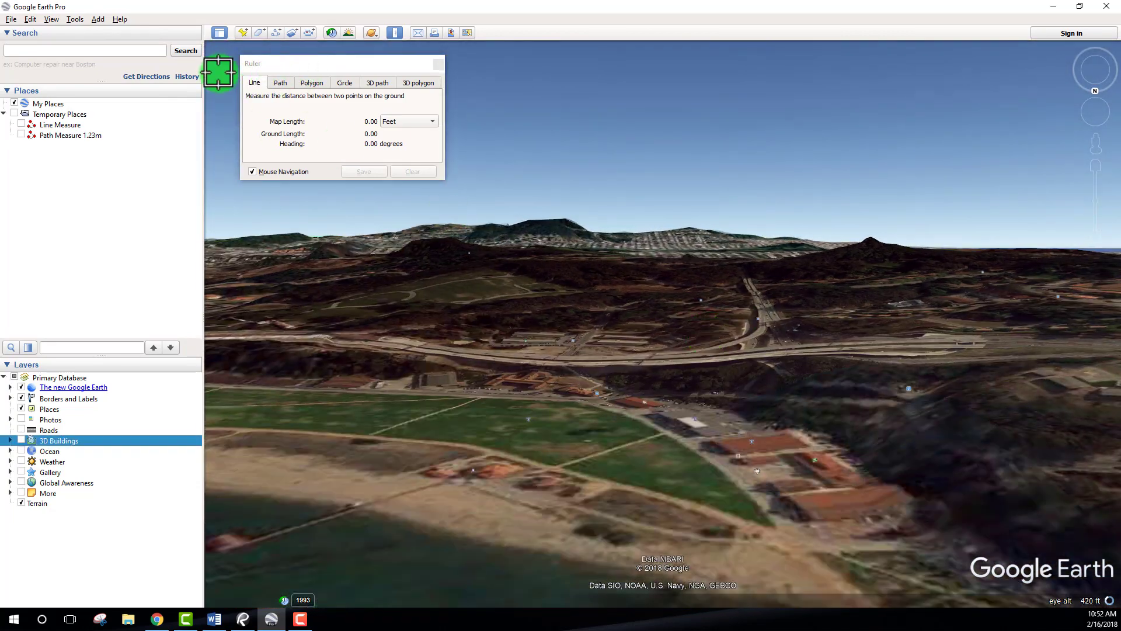
# Step: Turn the 3D Buildings layer back on and inspect the Presidio green with its circular drive from near and far
pyautogui.click(280, 82)
pyautogui.click(312, 83)
pyautogui.click(345, 83)
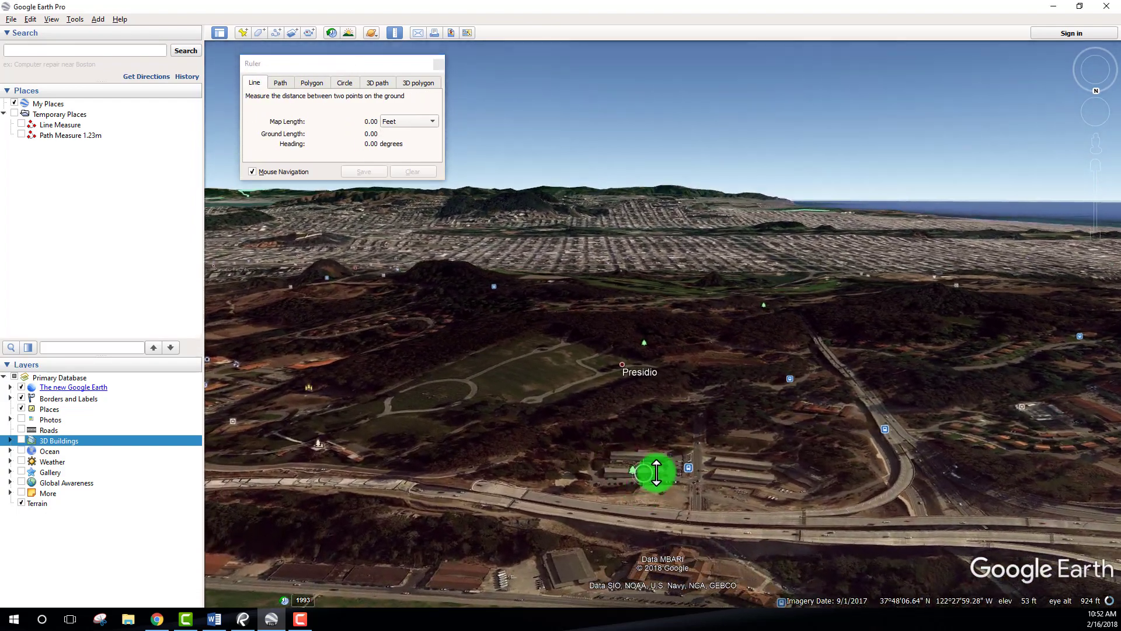
pyautogui.moveTo(656, 472); pyautogui.dragTo(733, 440, button='middle')
pyautogui.moveTo(660, 397); pyautogui.dragTo(703, 373)
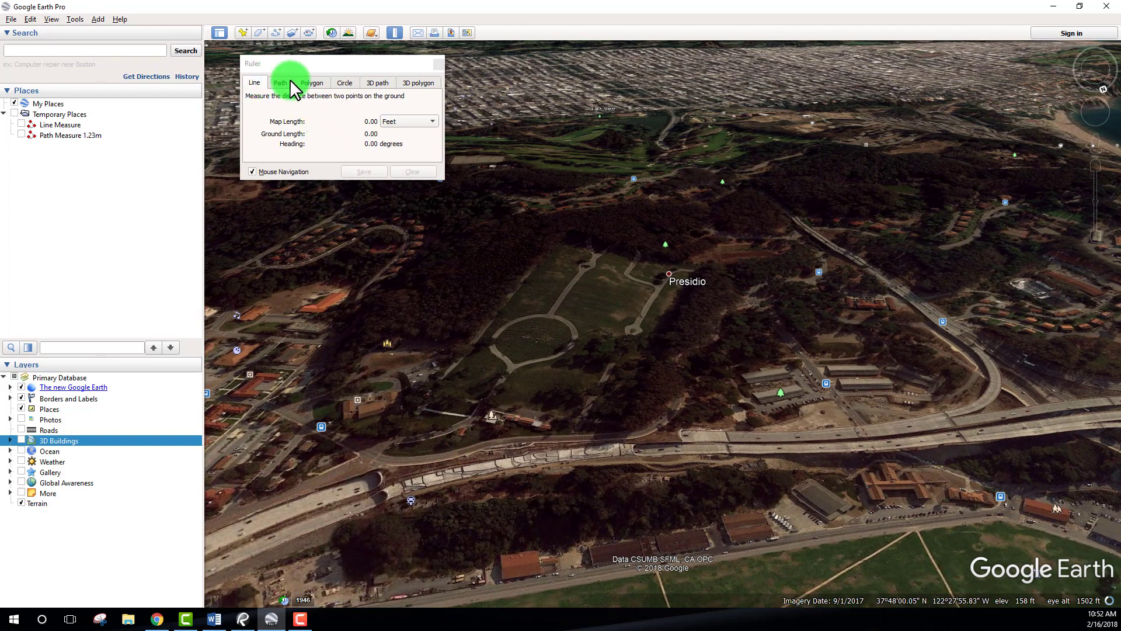
pyautogui.click(23, 440)
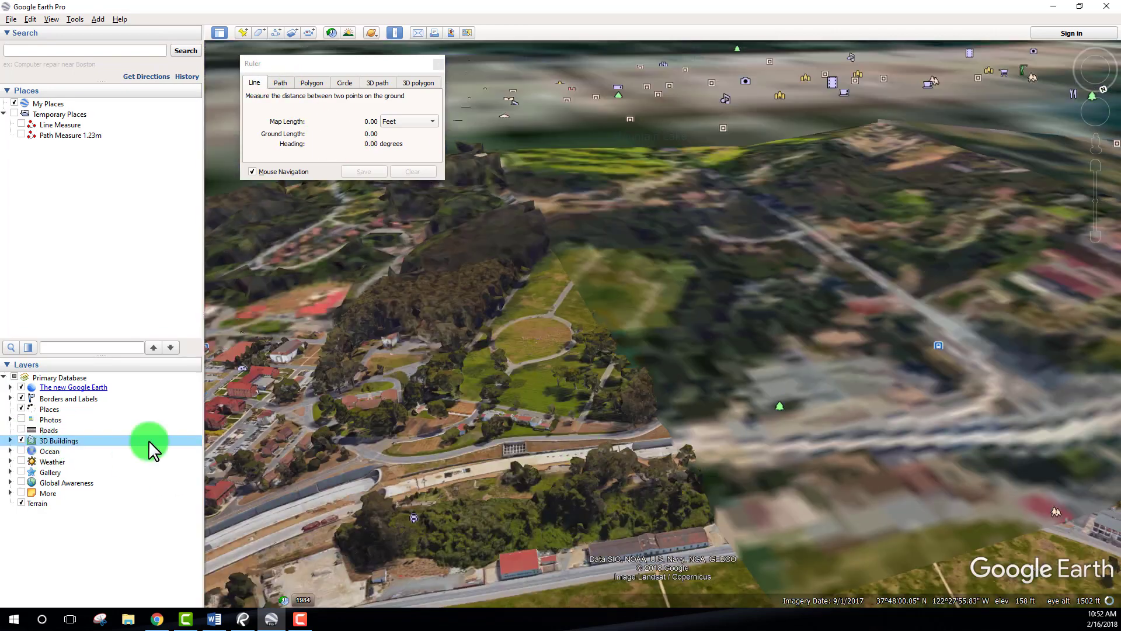
pyautogui.scroll(6, 543, 379)
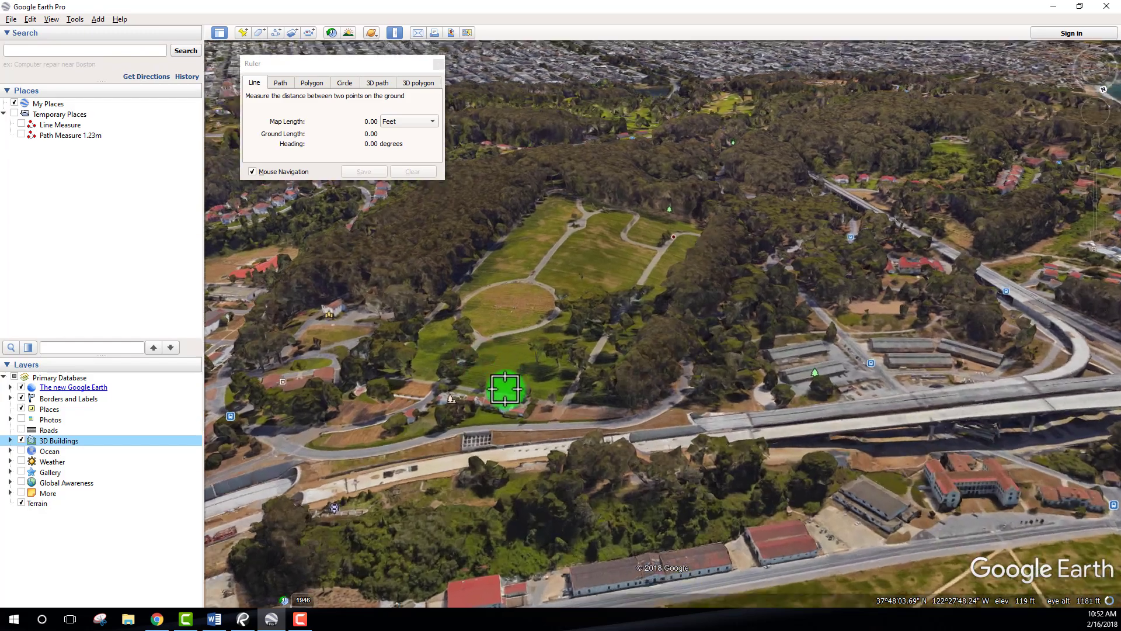
pyautogui.scroll(-3, 677, 345)
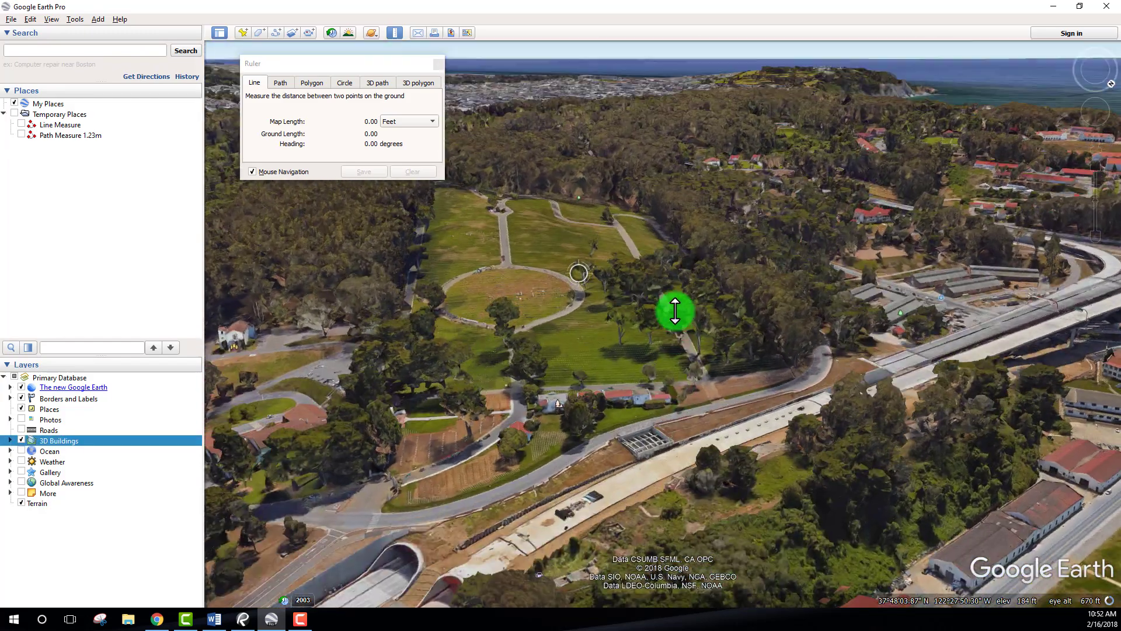
pyautogui.scroll(-5, 688, 345)
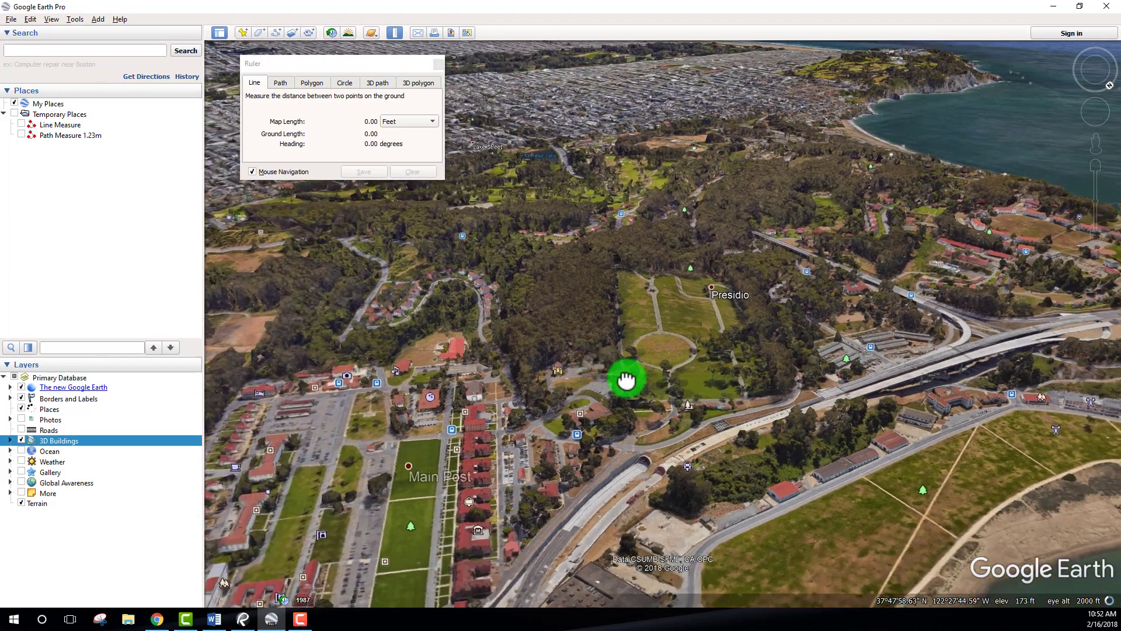
# Step: Measure a multi-point path from the entrance near the red-roofed buildings around the circular drive and up the central lane, about 1,436 feet
pyautogui.moveTo(627, 379); pyautogui.dragTo(724, 408)
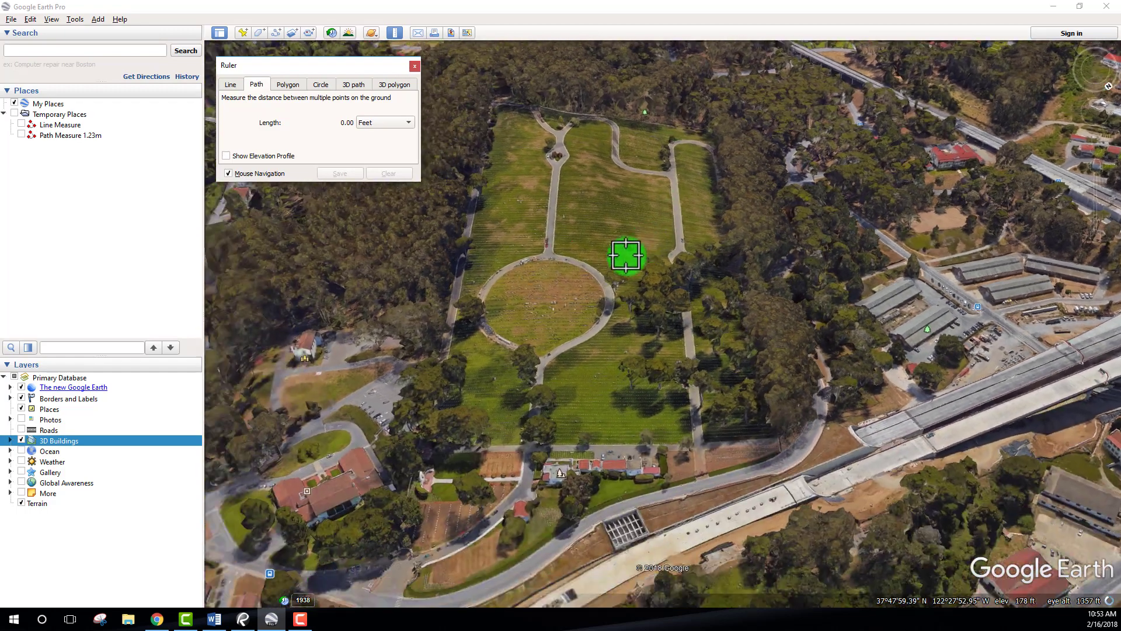
pyautogui.scroll(2, 604, 445)
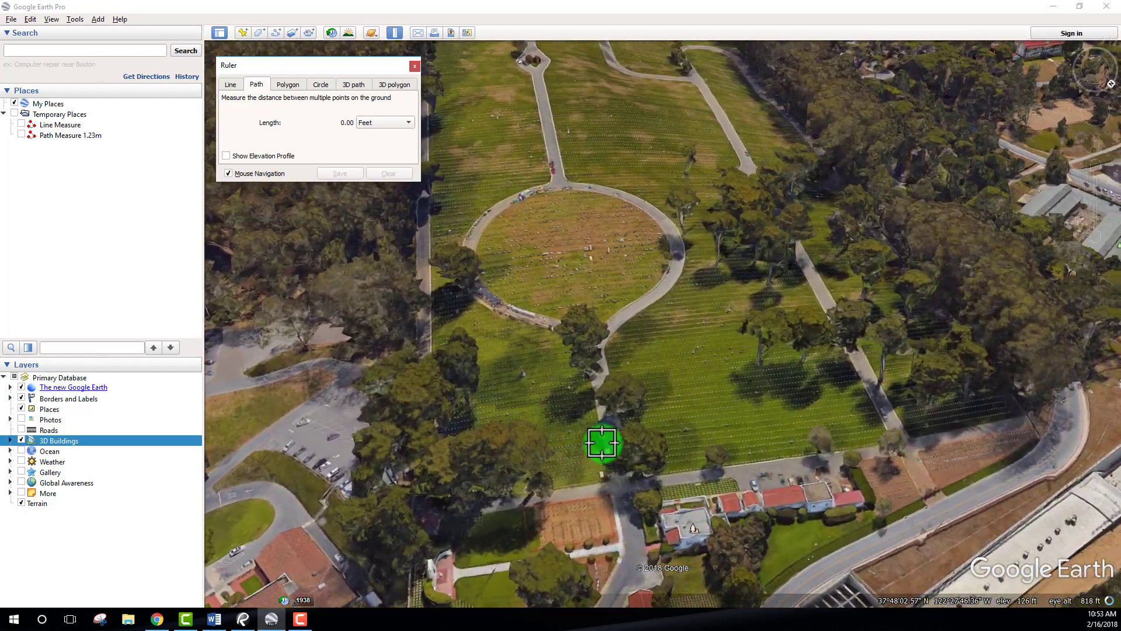
pyautogui.moveTo(601, 443); pyautogui.dragTo(608, 448, button='middle')
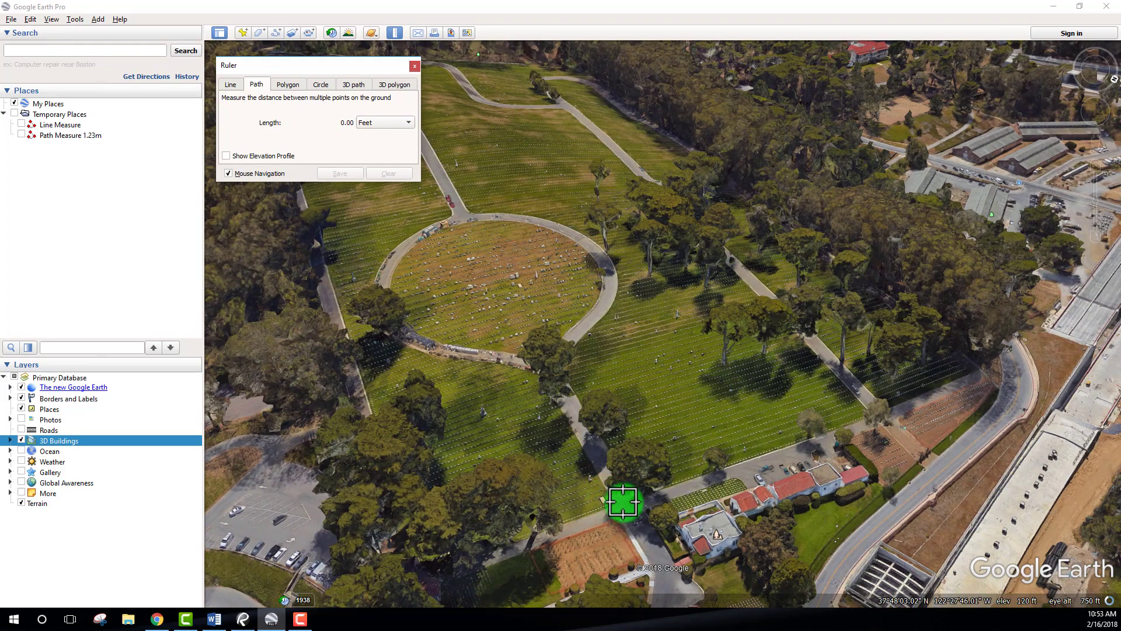
pyautogui.moveTo(540, 364); pyautogui.dragTo(355, 513)
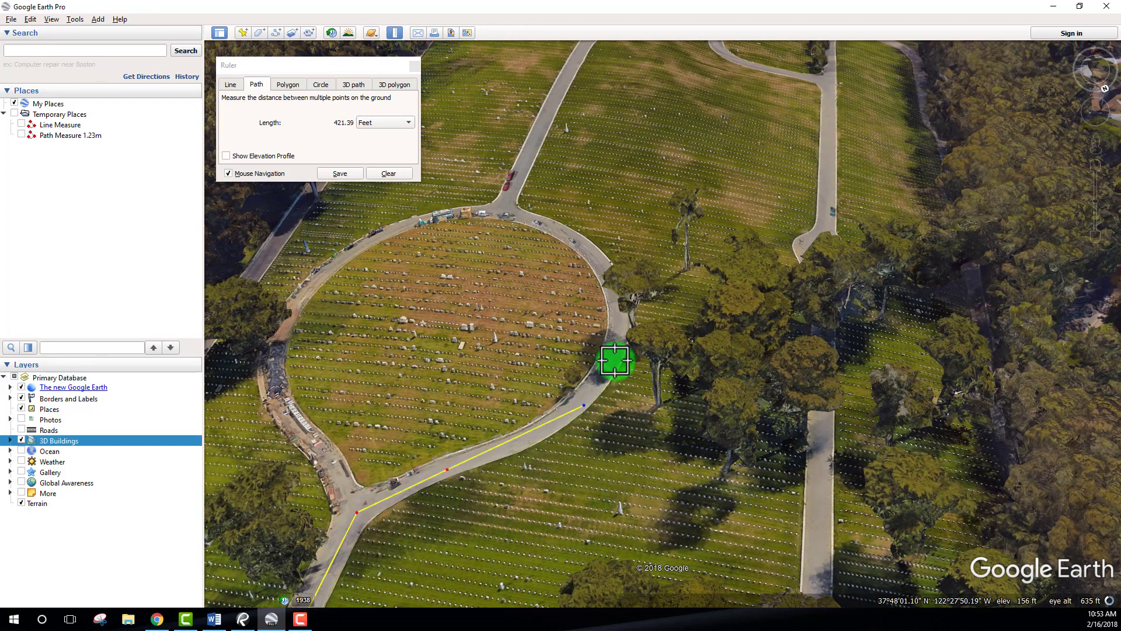
pyautogui.moveTo(619, 335); pyautogui.dragTo(620, 429)
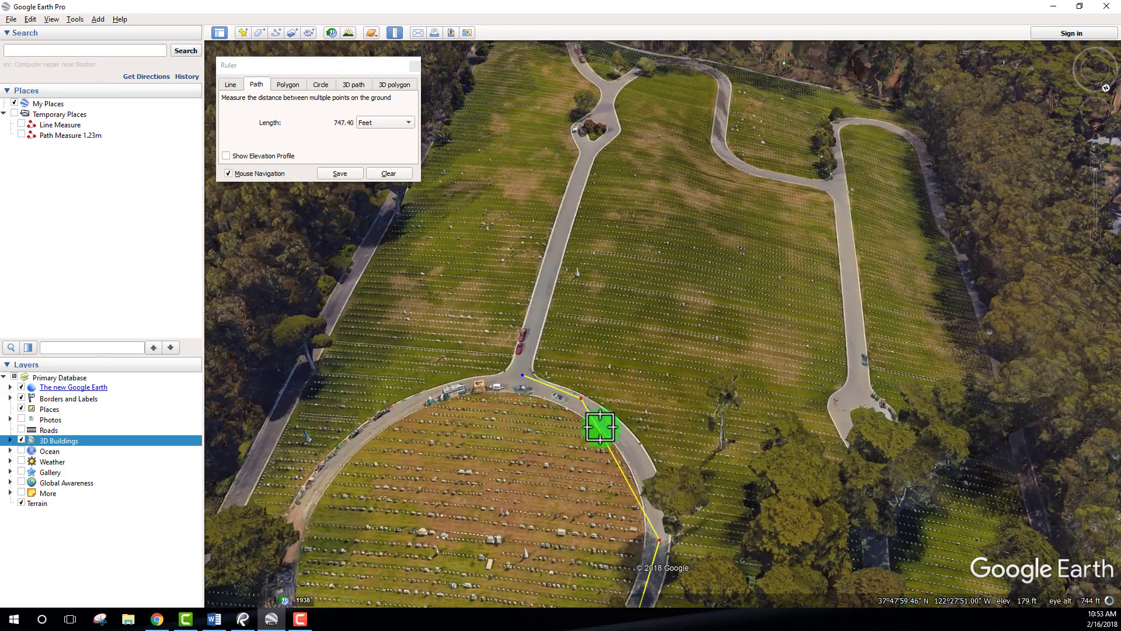
pyautogui.click(587, 151)
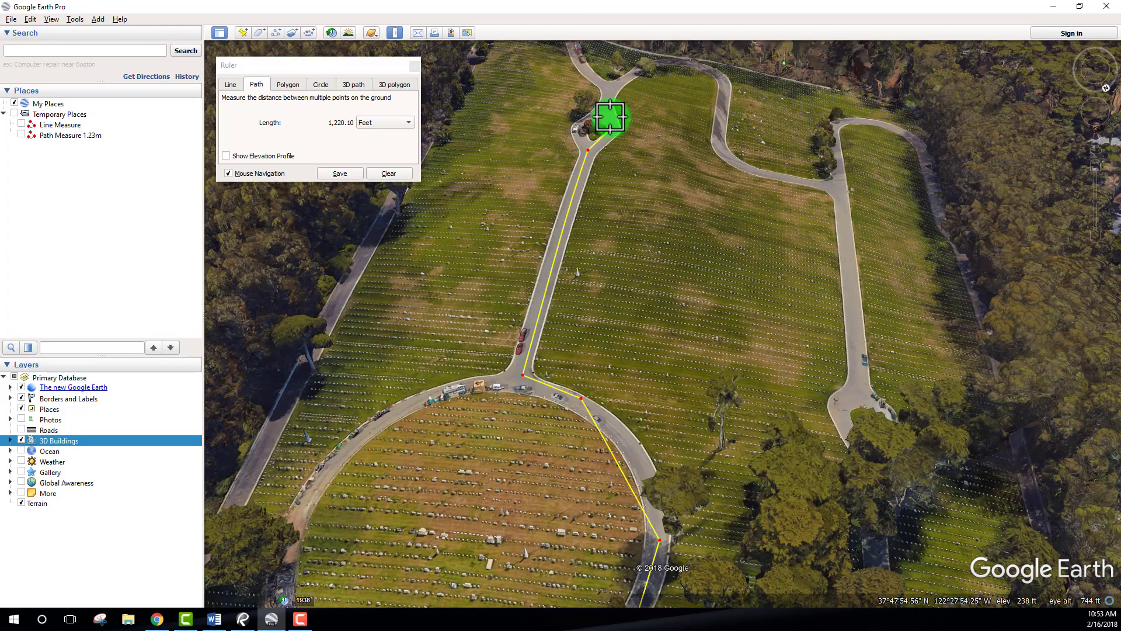
pyautogui.moveTo(608, 92); pyautogui.dragTo(556, 203)
pyautogui.press('Down')
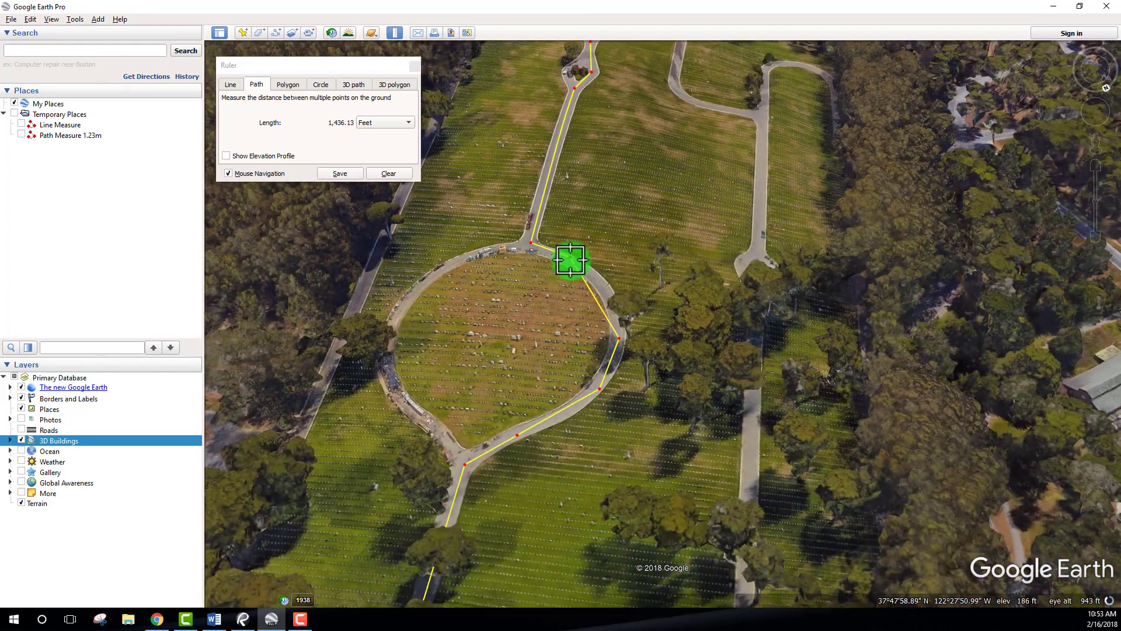
# Step: Refine the path's points along the bend of the circular drive so the line follows the road, about 1,440 feet, and inspect it
pyautogui.moveTo(576, 258); pyautogui.dragTo(634, 301)
pyautogui.scroll(3, 649, 314)
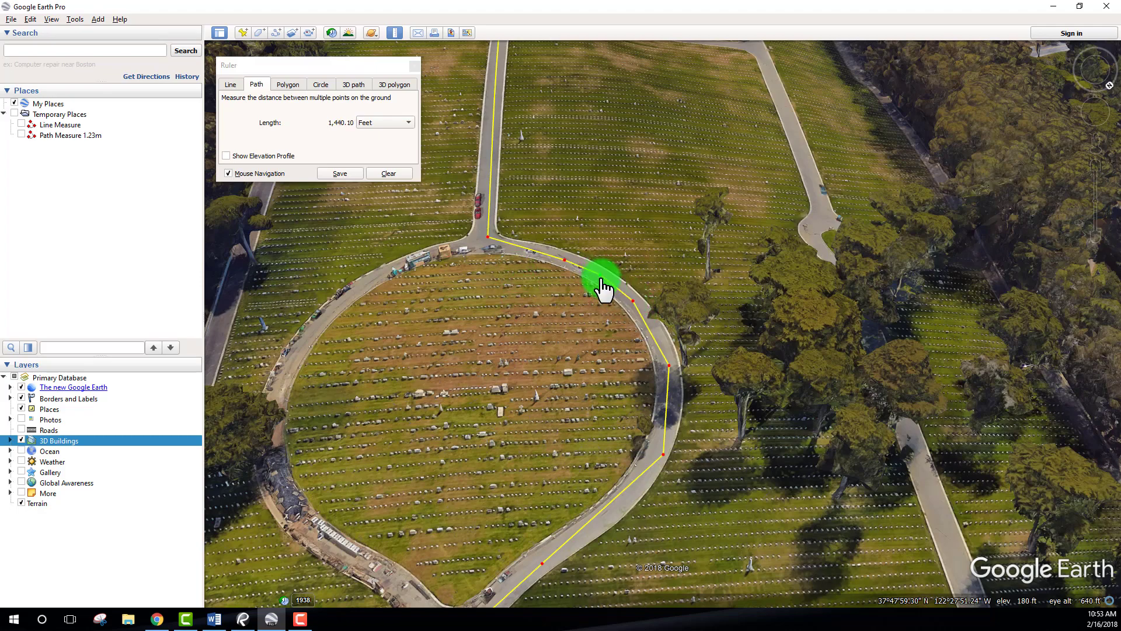
pyautogui.scroll(-5, 590, 258)
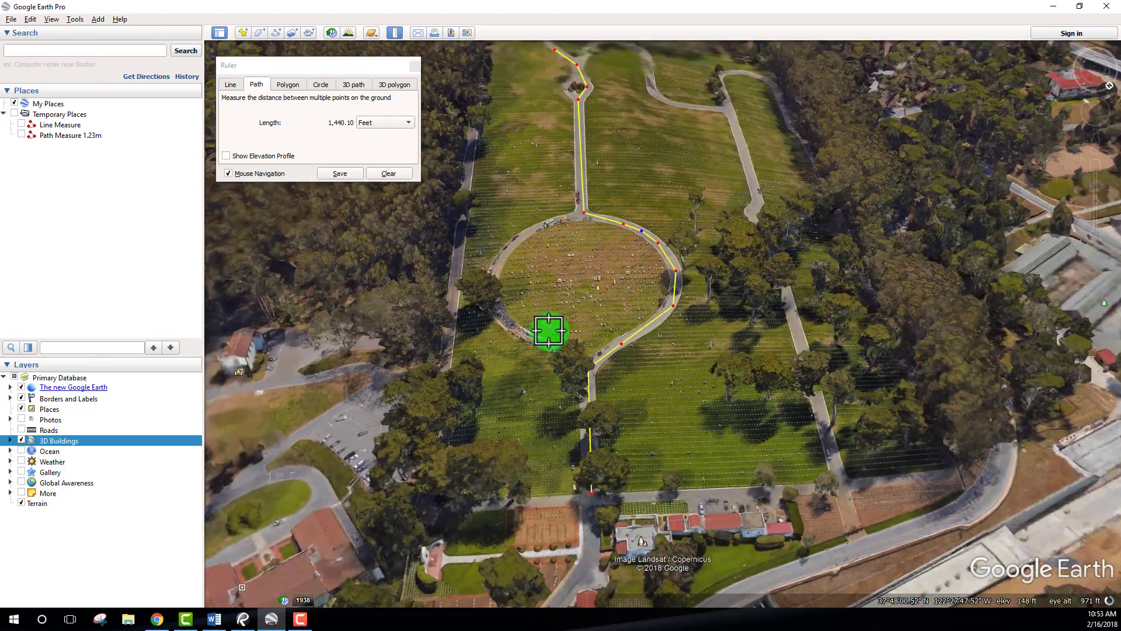
pyautogui.scroll(4, 560, 280)
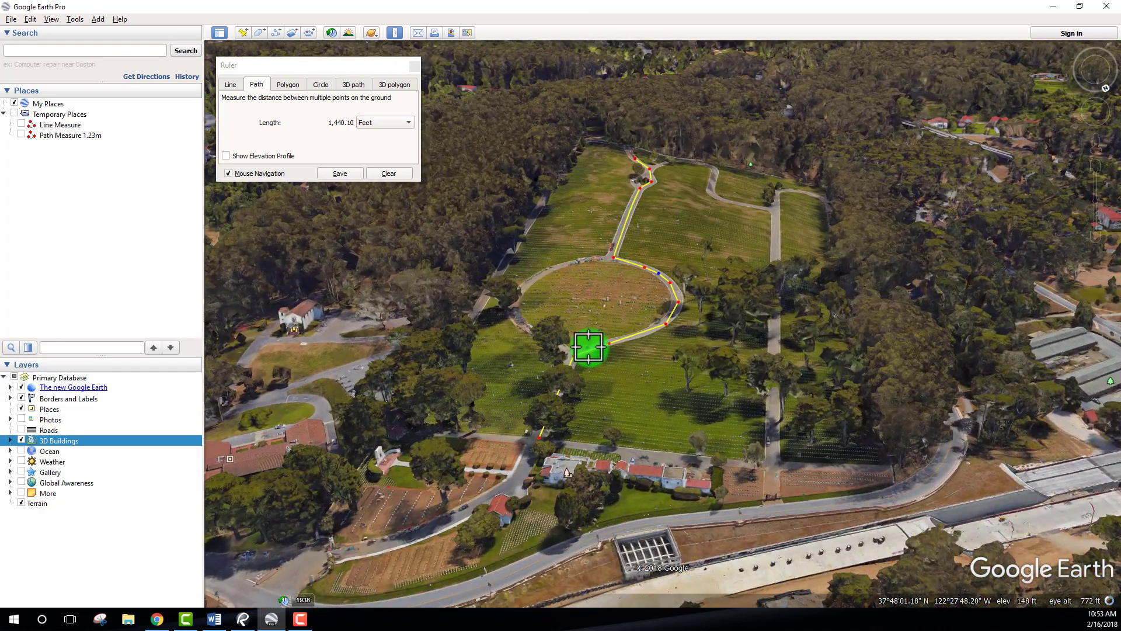
# Step: Show the path's elevation profile and extend the path to the highway and across the city, about 13,000 feet
pyautogui.click(226, 155)
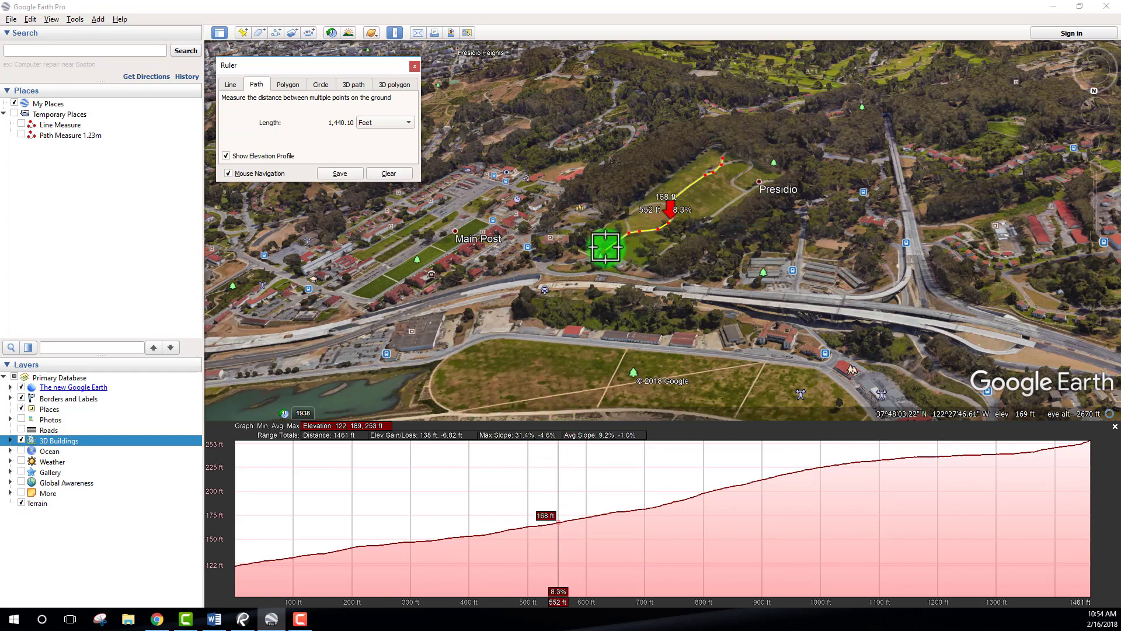
pyautogui.moveTo(606, 247); pyautogui.dragTo(561, 266)
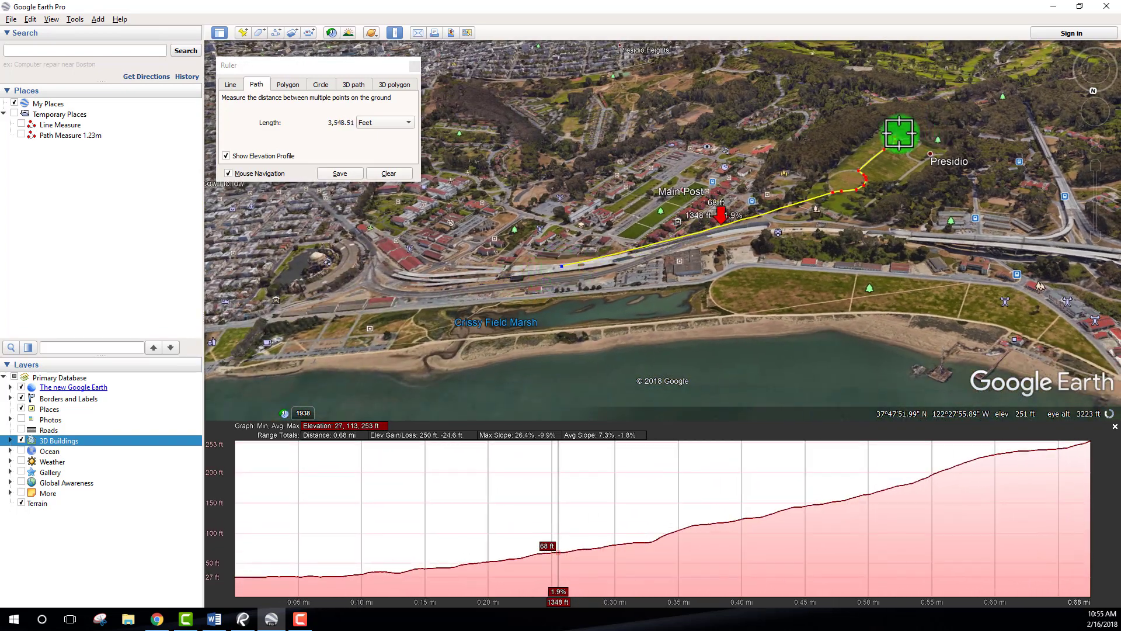
pyautogui.moveTo(899, 133); pyautogui.dragTo(860, 181)
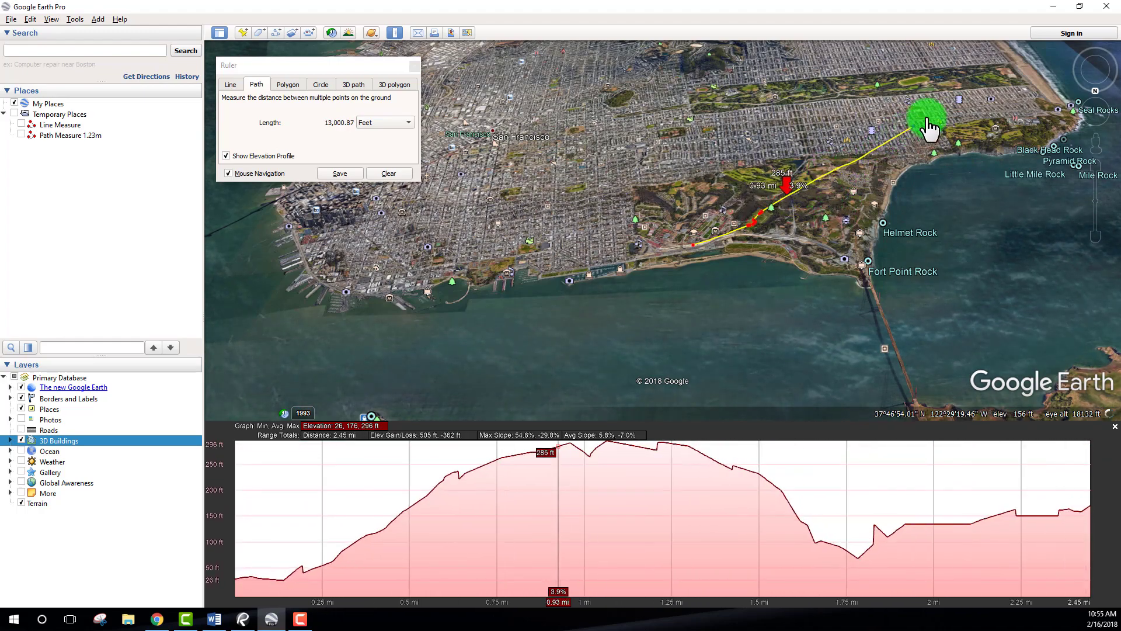
# Step: Extend the path from San Francisco across California toward Nevada, about 264 miles, examine its elevation profile, and clear the path
pyautogui.moveTo(986, 108); pyautogui.dragTo(522, 231)
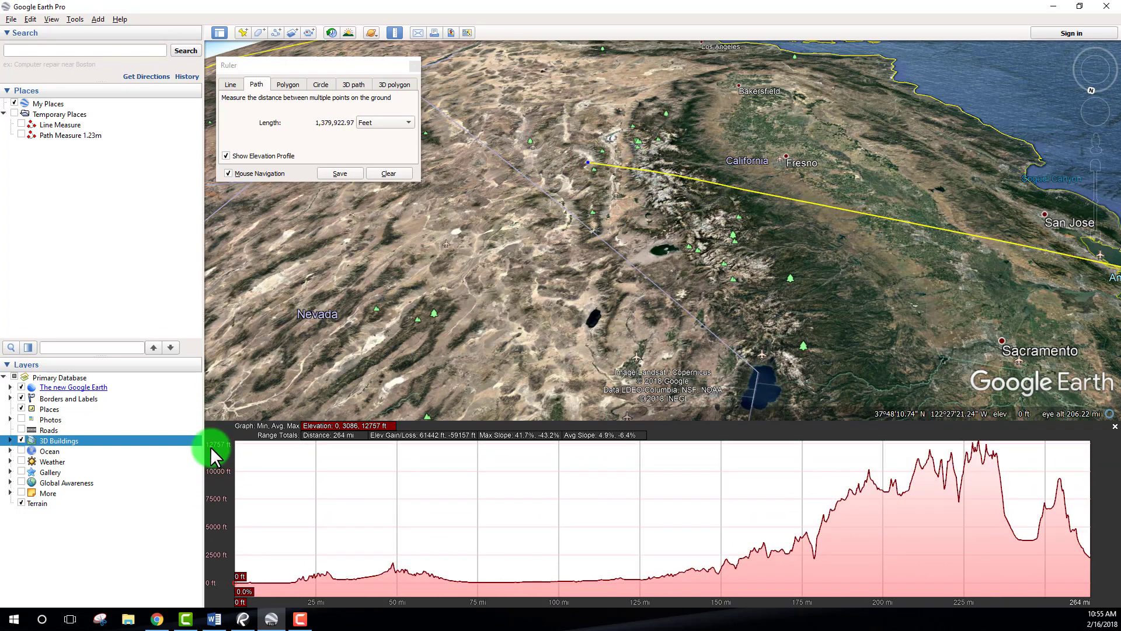
pyautogui.moveTo(940, 272); pyautogui.dragTo(825, 243)
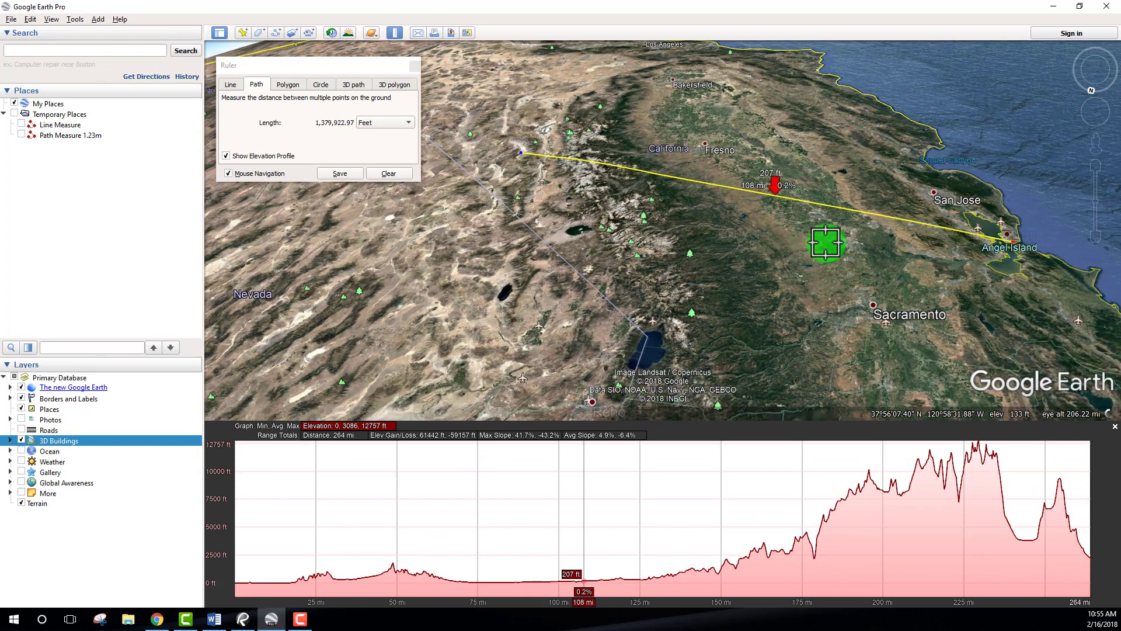
pyautogui.scroll(5, 795, 252)
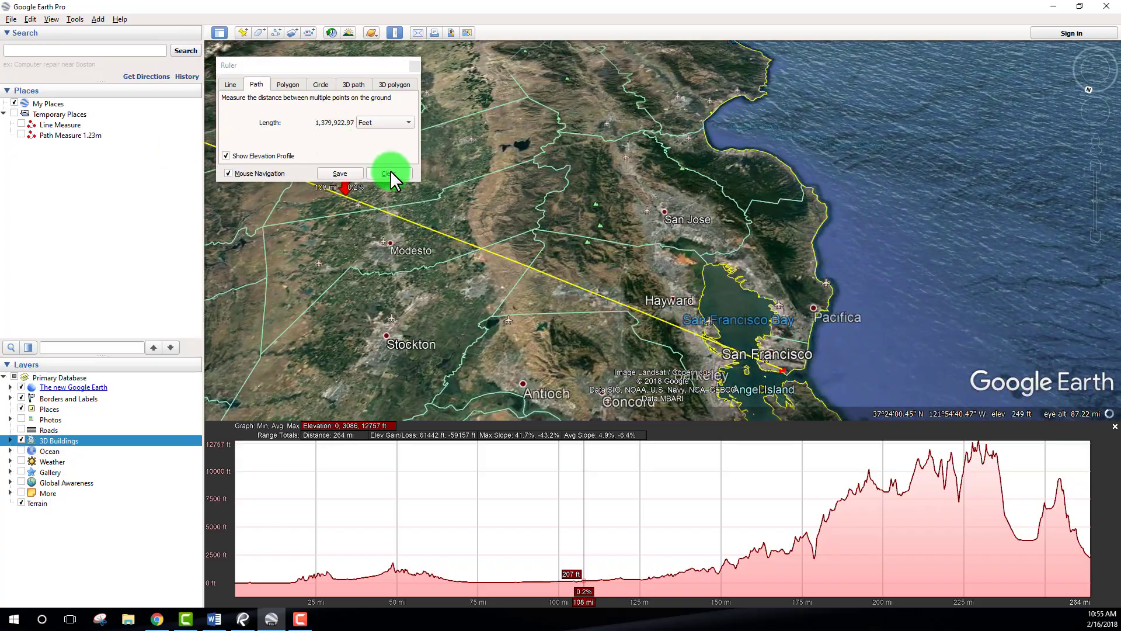
pyautogui.click(388, 174)
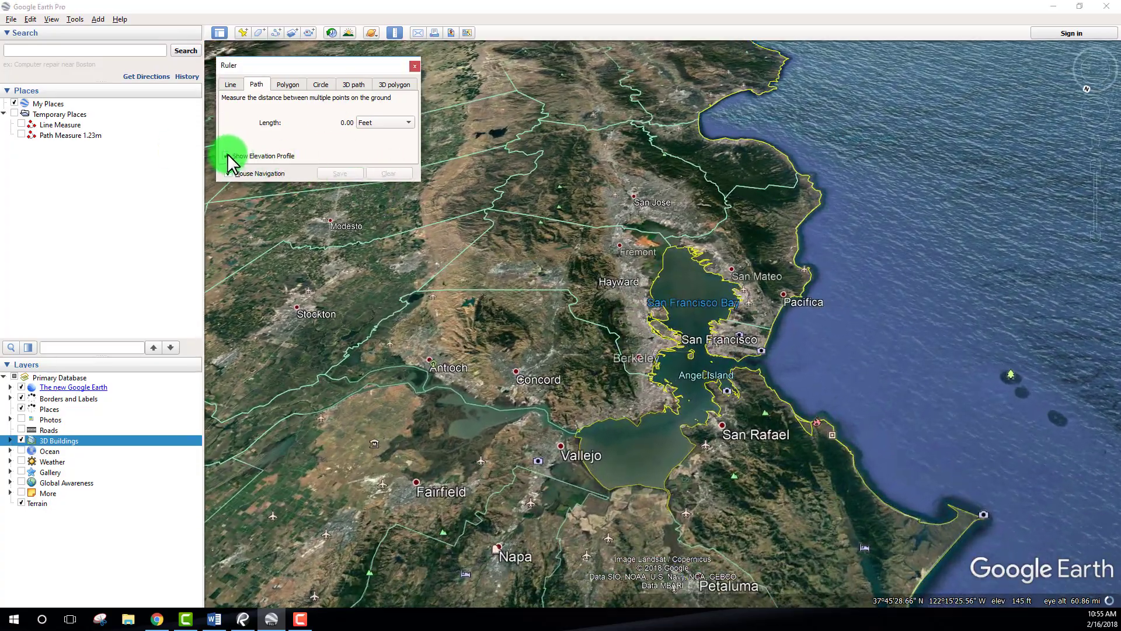
# Step: Inspect San Francisco and its bay from above and at a low angle, and turn the view back to north
pyautogui.moveTo(721, 300); pyautogui.dragTo(526, 196, button='middle')
pyautogui.scroll(5, 753, 297)
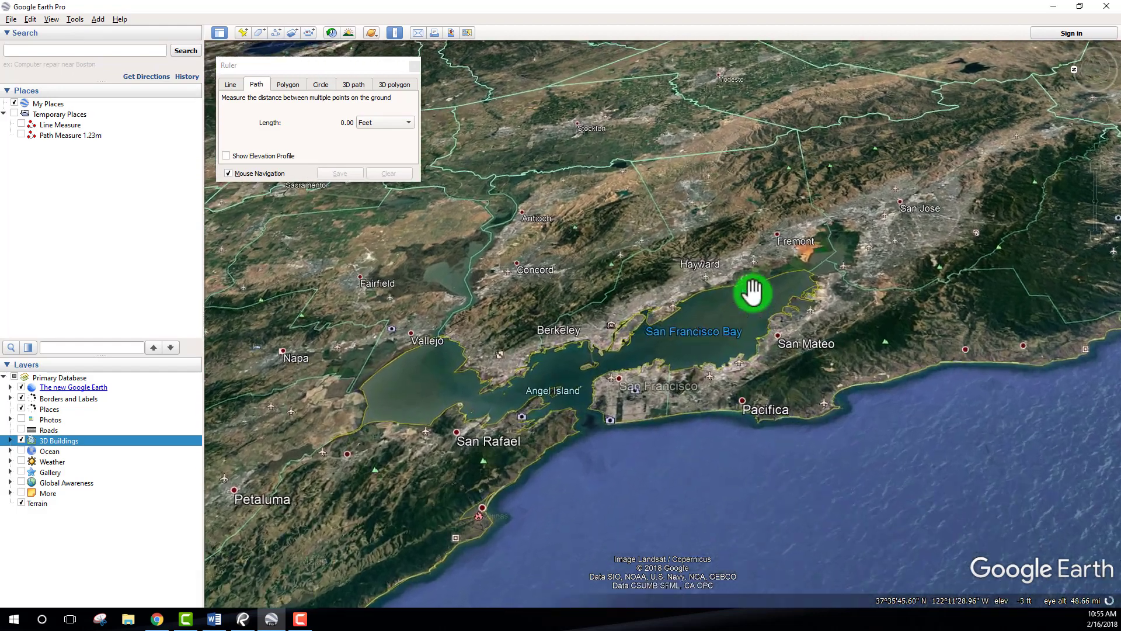
pyautogui.scroll(5, 663, 363)
pyautogui.moveTo(663, 363); pyautogui.dragTo(723, 282)
pyautogui.moveTo(723, 283); pyautogui.dragTo(776, 379, button='middle')
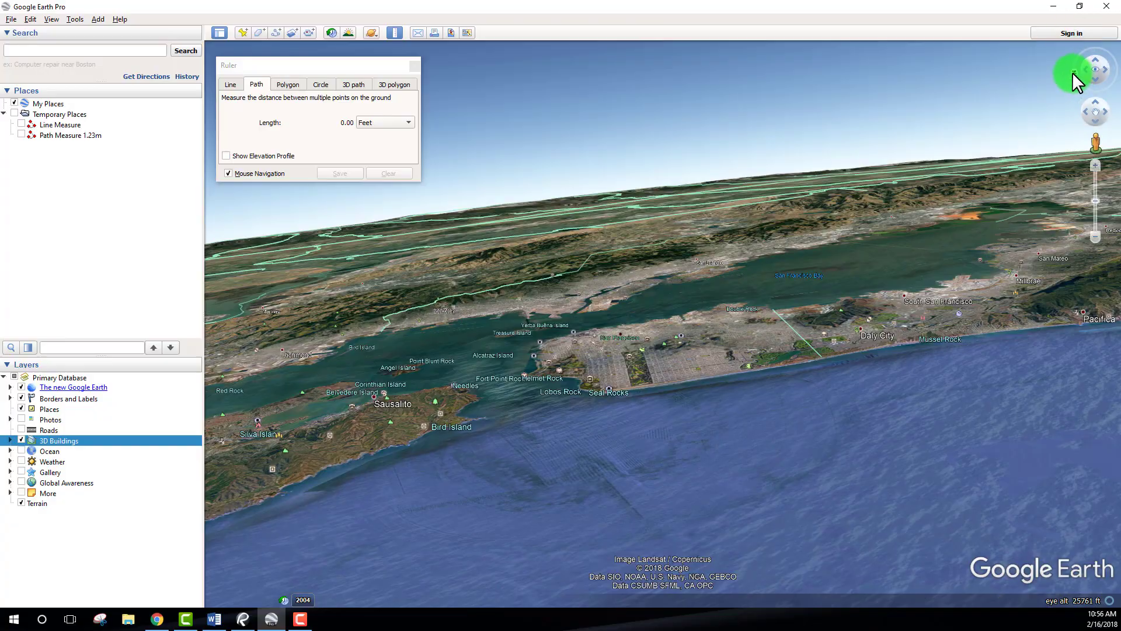
pyautogui.moveTo(1076, 81); pyautogui.dragTo(1071, 65)
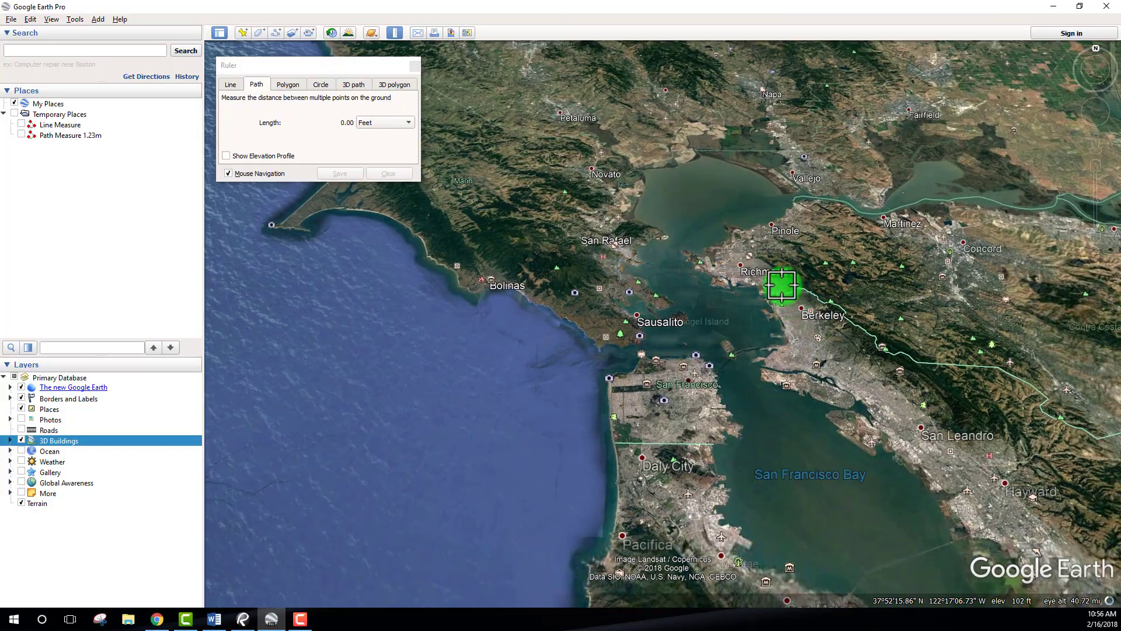
# Step: Locate the empty dirt lot beside the freeway near Somisspo and the Design District and inspect it up close
pyautogui.moveTo(782, 285); pyautogui.dragTo(784, 412, button='middle')
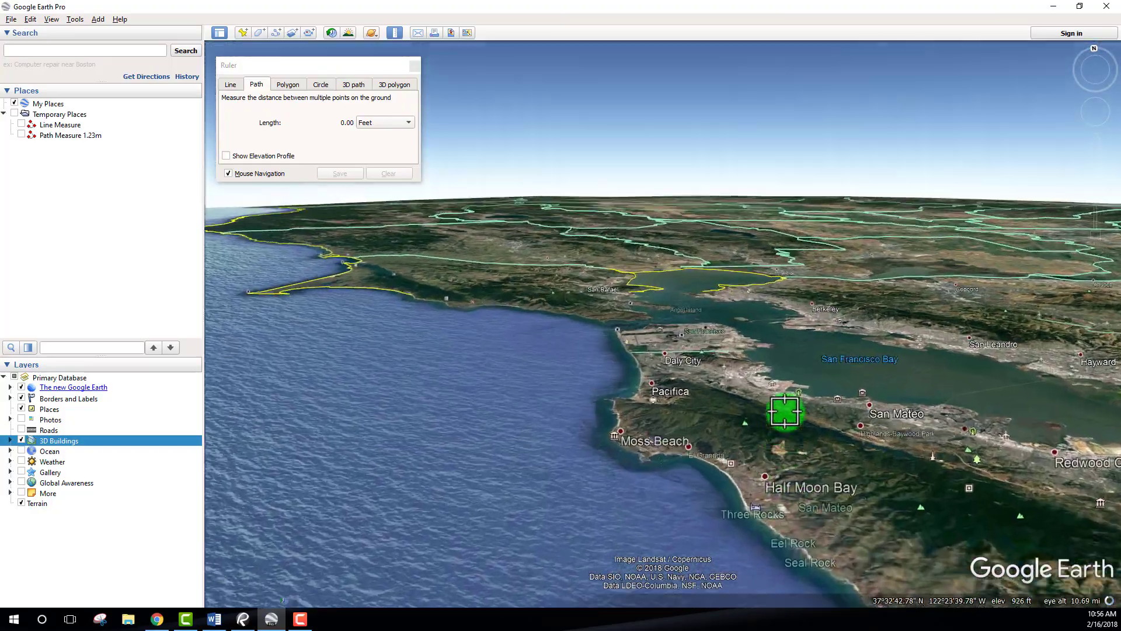
pyautogui.moveTo(782, 370); pyautogui.dragTo(781, 403)
pyautogui.scroll(5, 782, 403)
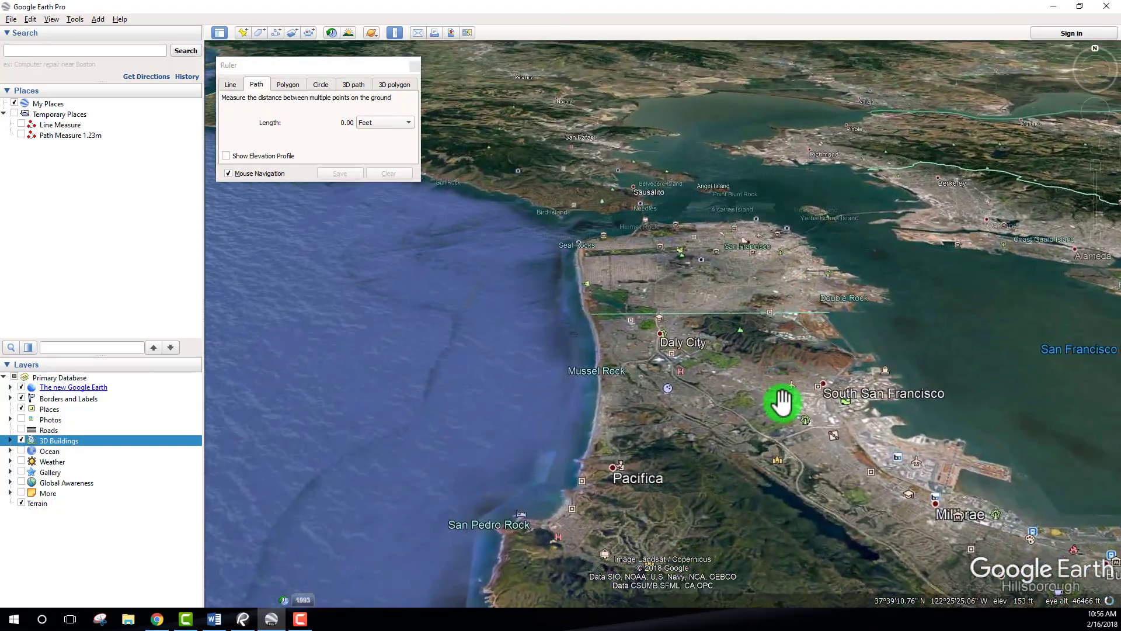
pyautogui.scroll(5, 782, 402)
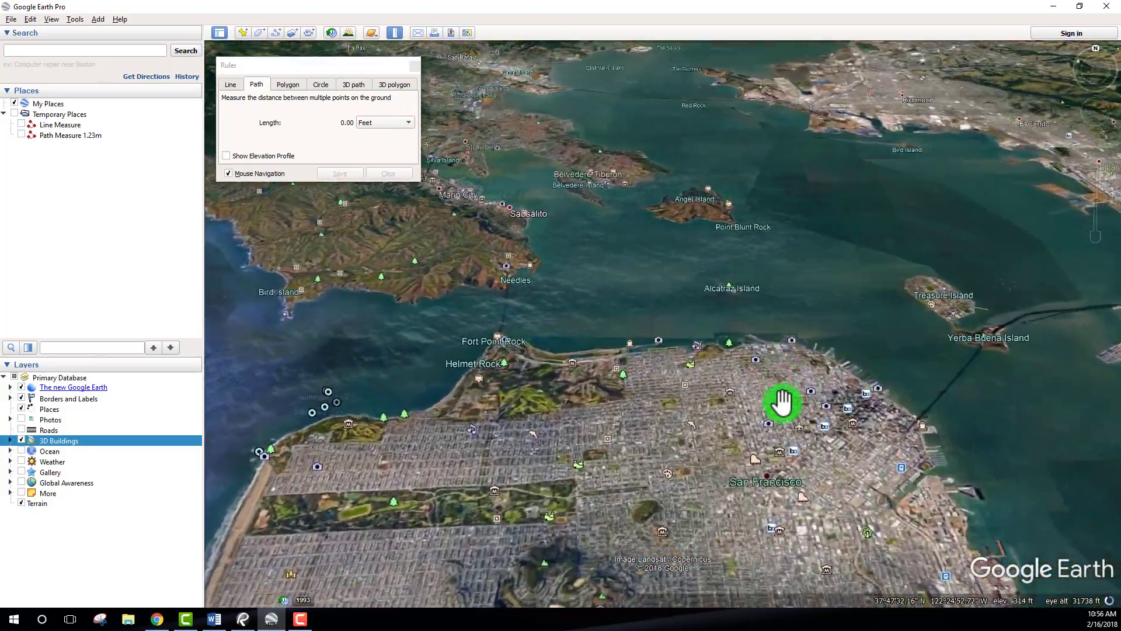
pyautogui.scroll(5, 783, 402)
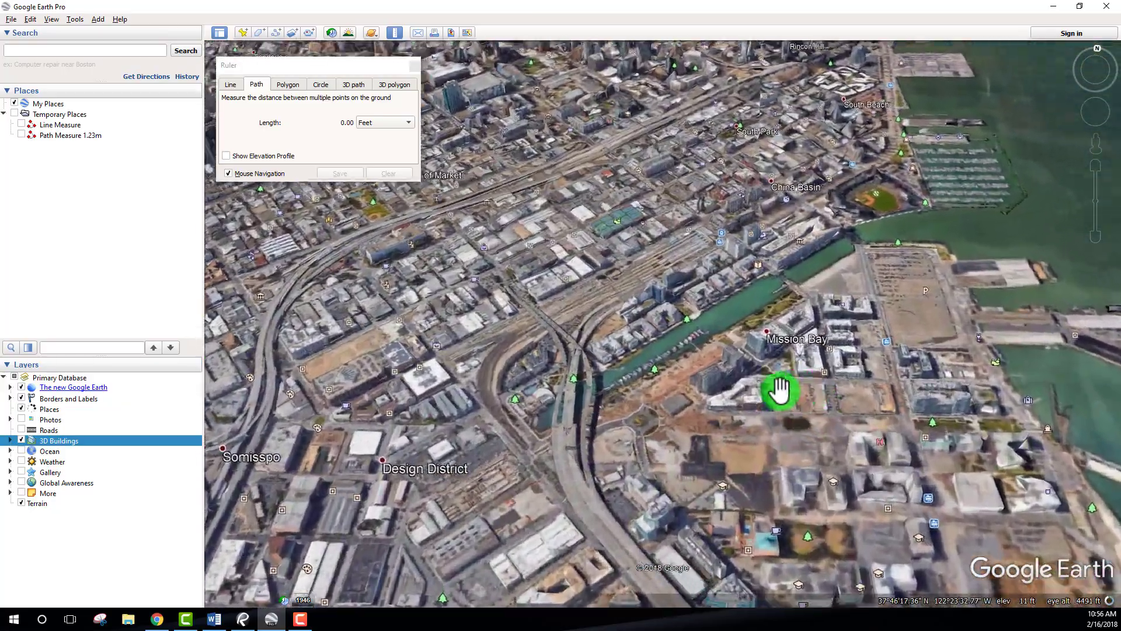
pyautogui.moveTo(779, 391)
pyautogui.mouseDown(button='middle')
pyautogui.moveTo(720, 422)
pyautogui.moveTo(598, 325)
pyautogui.mouseUp(button='middle')
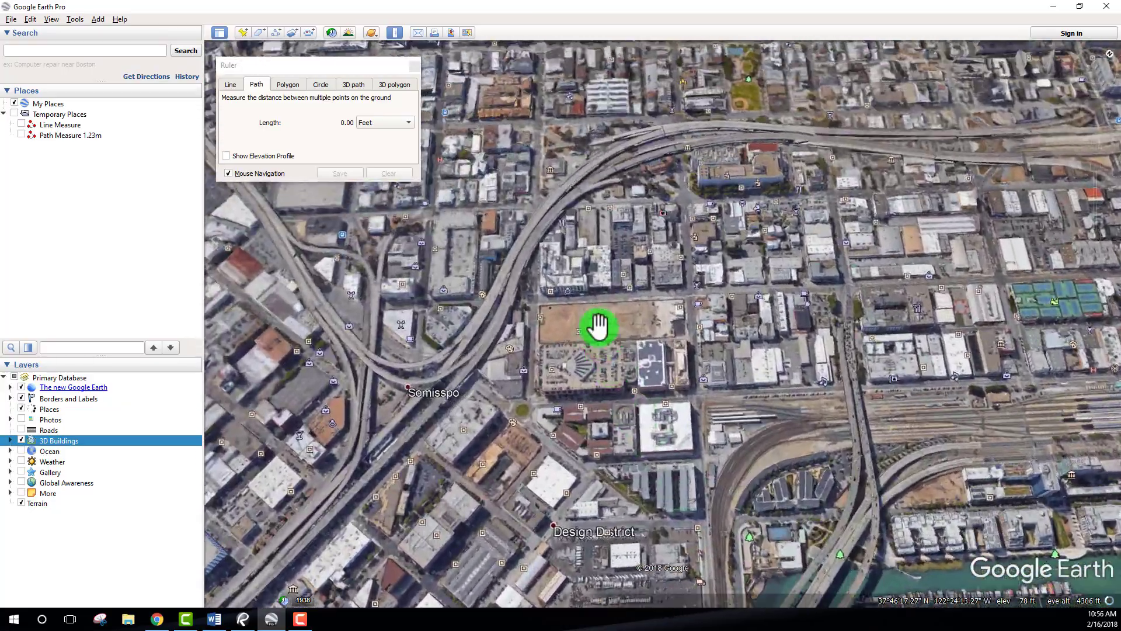
pyautogui.moveTo(598, 325); pyautogui.dragTo(655, 318, button='right')
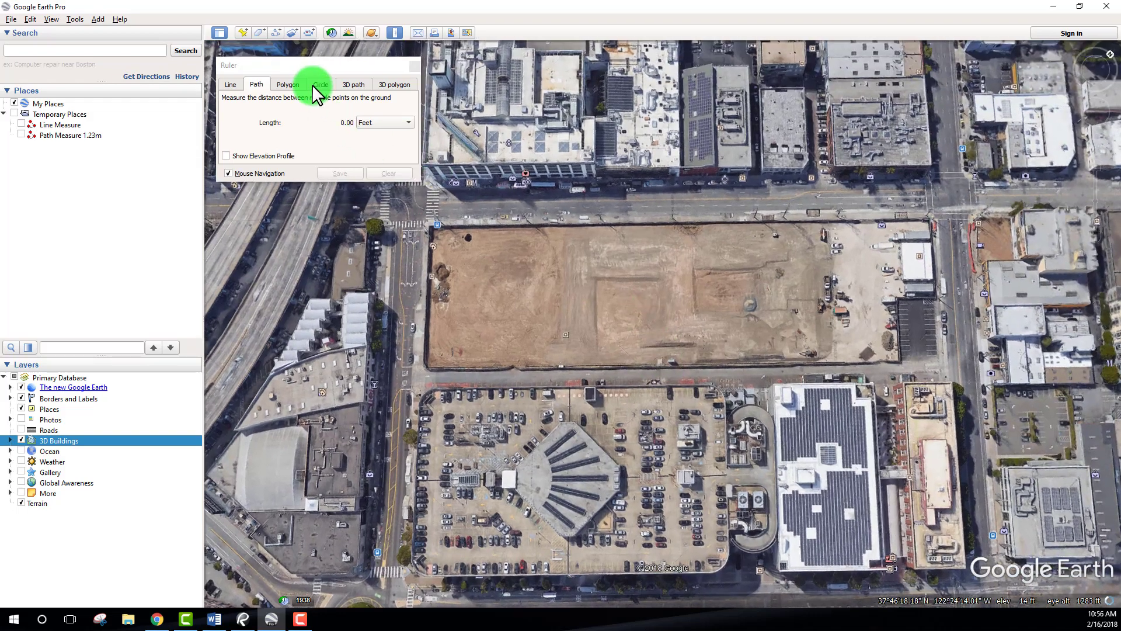
# Step: Start a polygon measurement and place corner points along the freeway-side fence of the empty dirt lot
pyautogui.click(287, 85)
pyautogui.moveTo(317, 66)
pyautogui.mouseDown()
pyautogui.moveTo(330, 88)
pyautogui.moveTo(321, 62)
pyautogui.mouseUp()
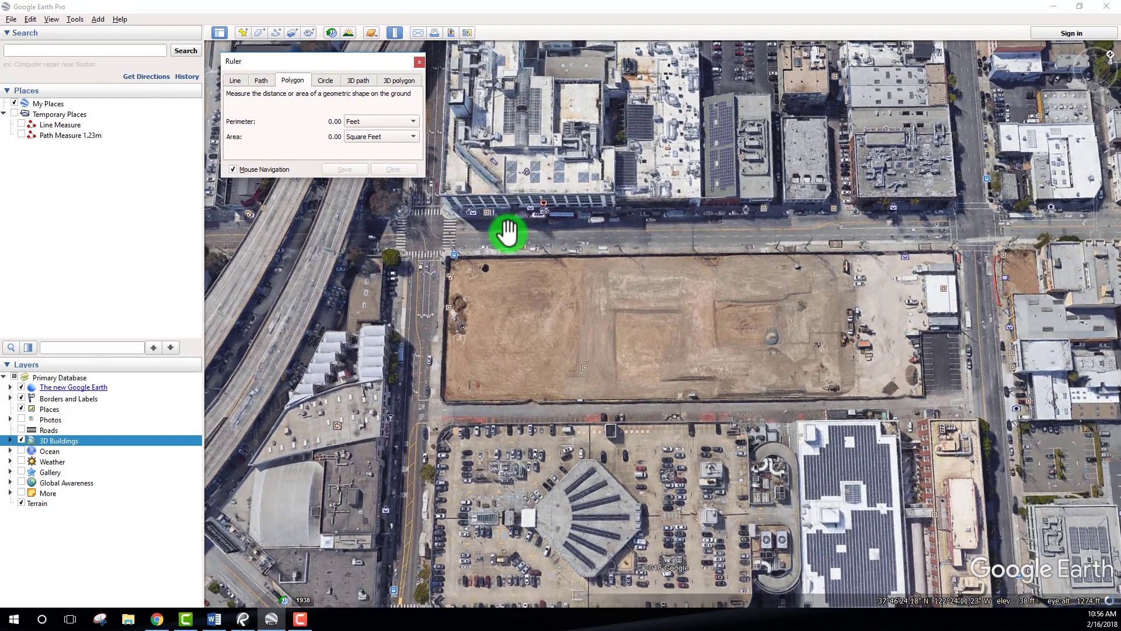
pyautogui.moveTo(548, 241); pyautogui.dragTo(596, 280, button='middle')
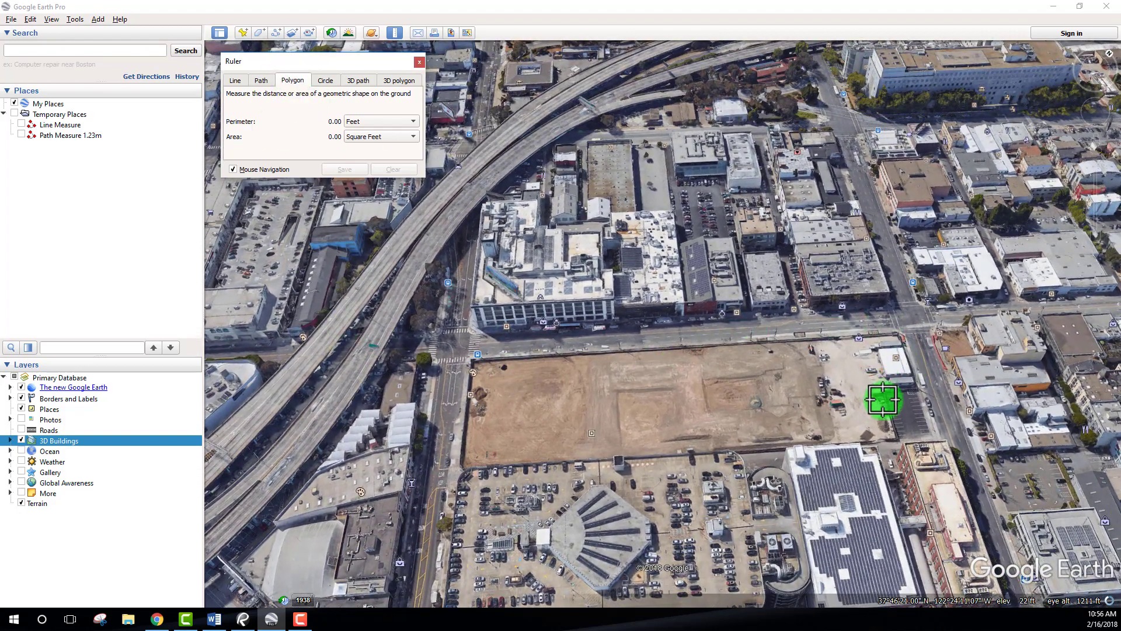
pyautogui.moveTo(496, 375); pyautogui.dragTo(578, 505, button='right')
pyautogui.moveTo(708, 471); pyautogui.dragTo(532, 551, button='right')
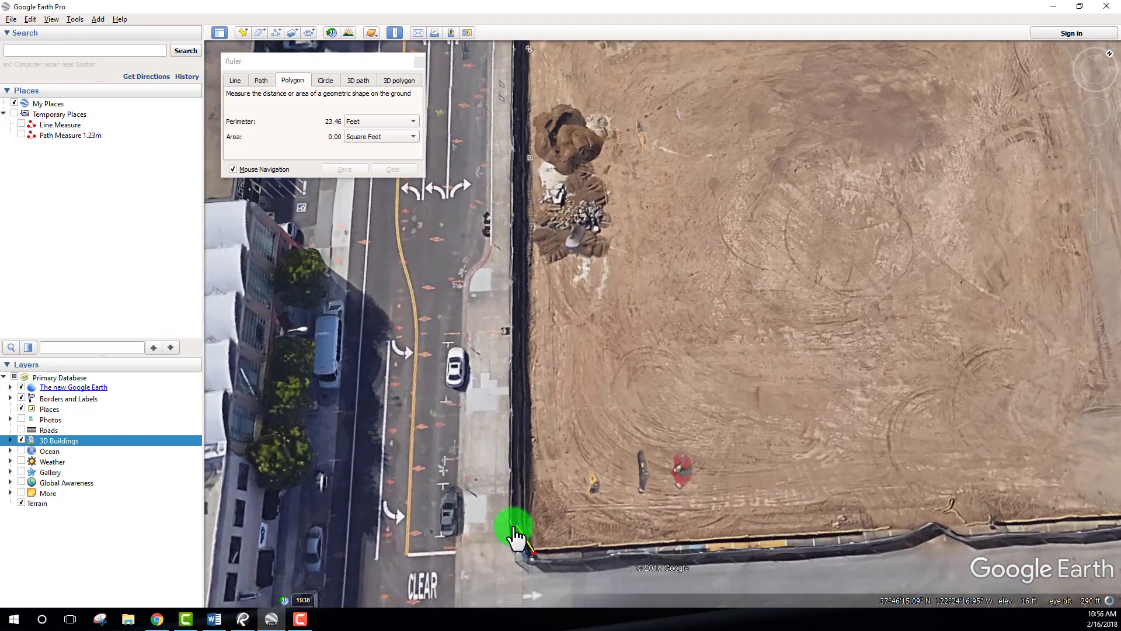
pyautogui.scroll(-2, 514, 528)
pyautogui.moveTo(490, 307); pyautogui.dragTo(512, 528)
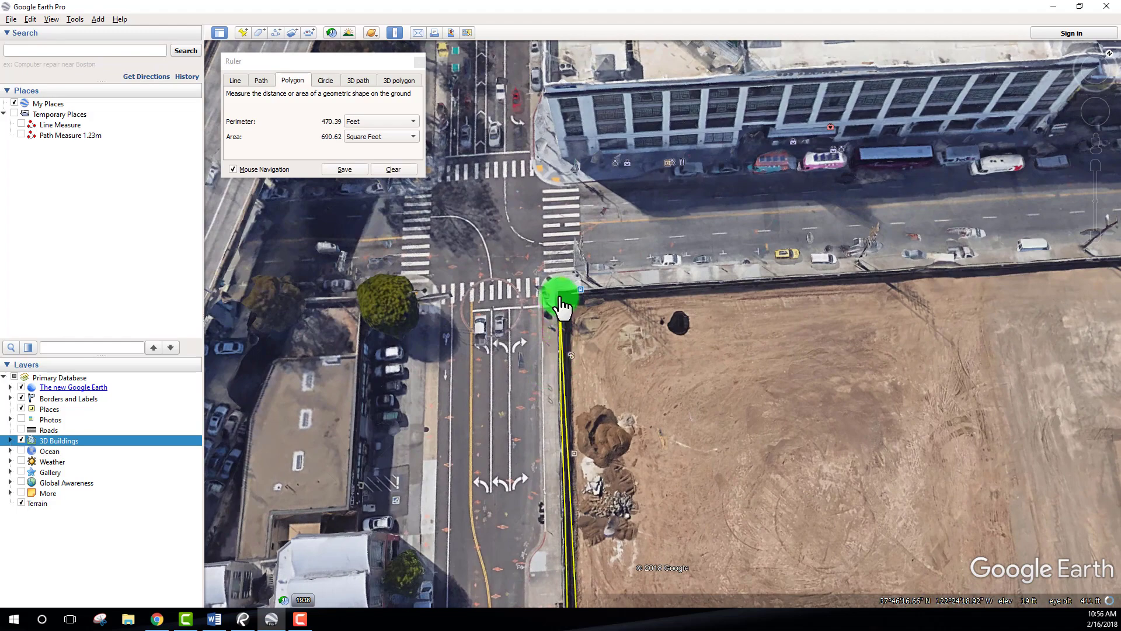
pyautogui.press('Right')
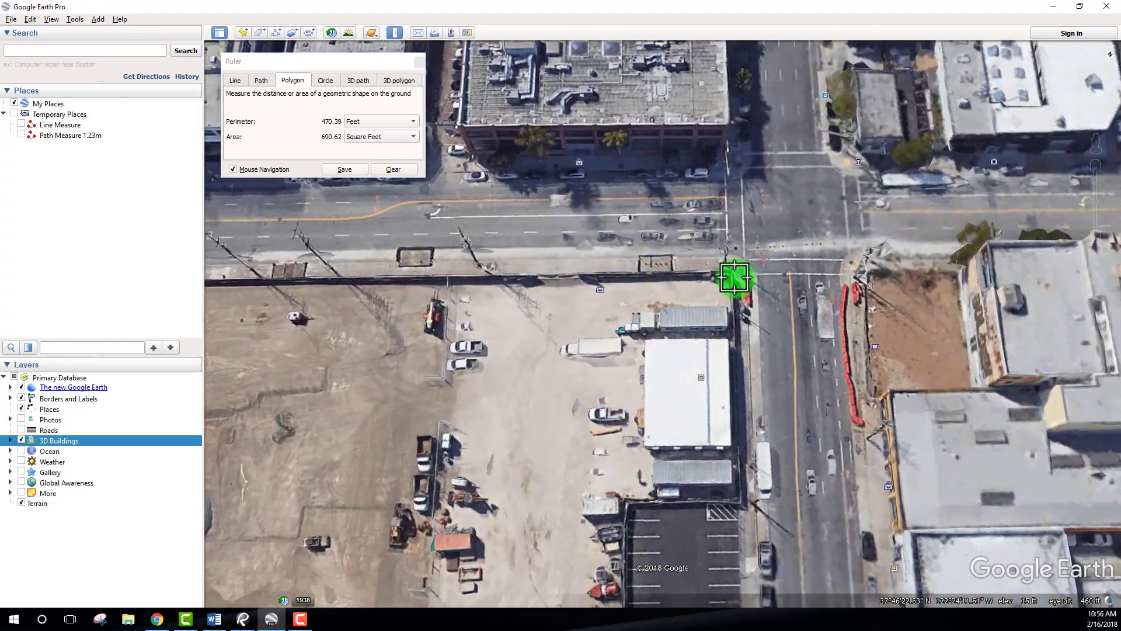
# Step: Finish the polygon around the lot's far corners, excluding the small striped parking area, with a perimeter of about 2,120 feet
pyautogui.click(729, 281)
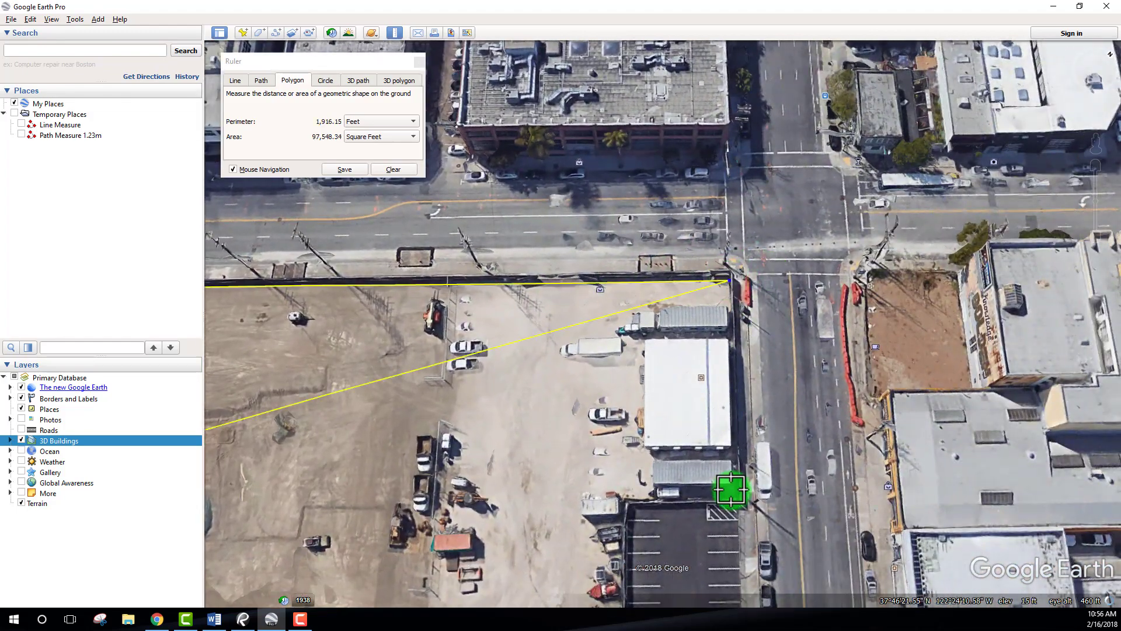
pyautogui.click(739, 502)
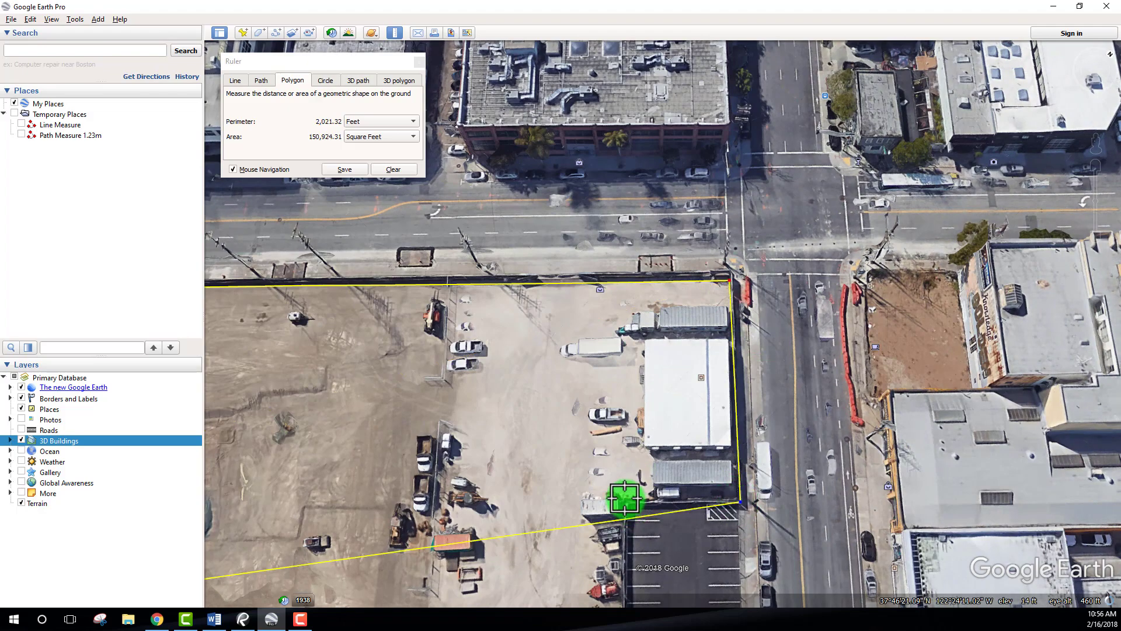
pyautogui.click(626, 502)
pyautogui.moveTo(638, 498); pyautogui.dragTo(671, 126)
pyautogui.scroll(-1, 658, 495)
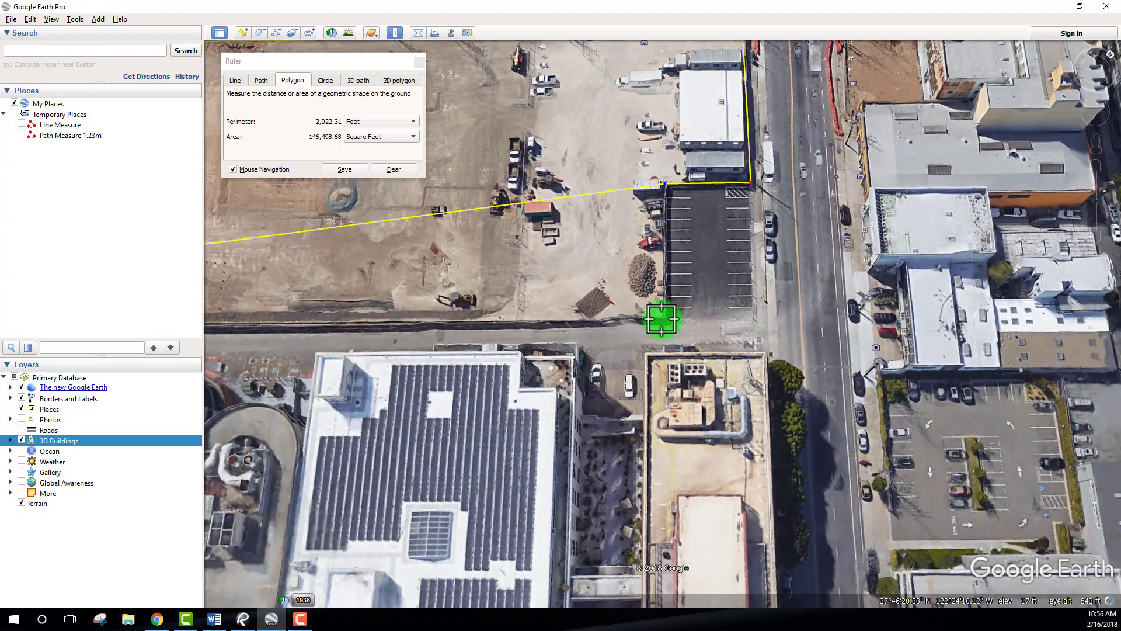
pyautogui.click(660, 320)
pyautogui.scroll(-4, 655, 332)
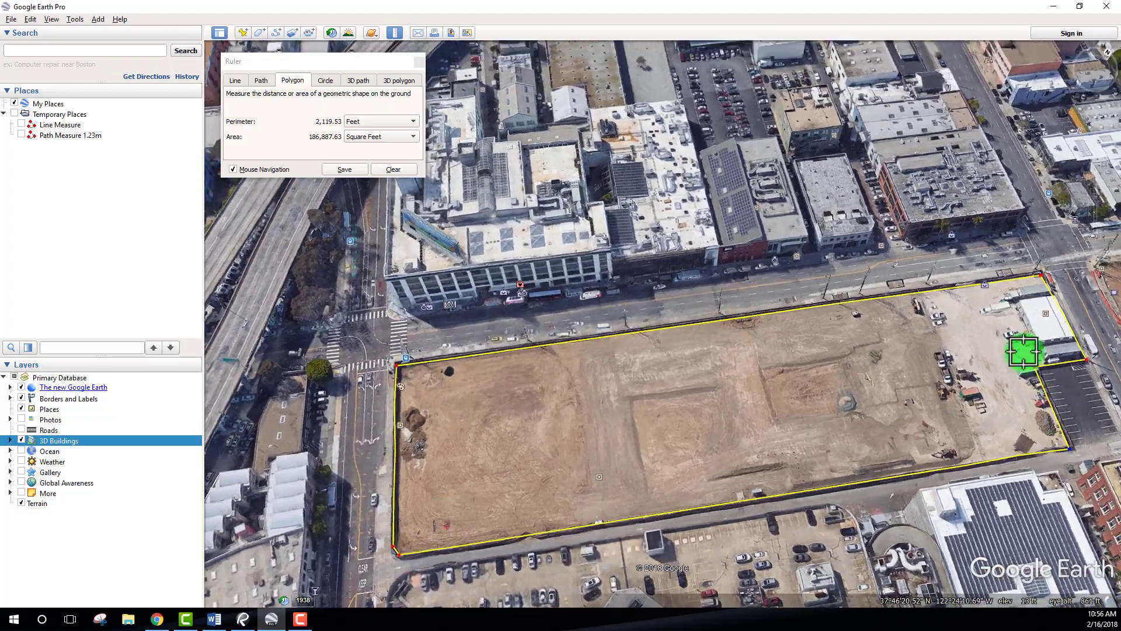
# Step: Check the perimeter unit options and view the lot's area in acres, returning the area unit to square feet
pyautogui.moveTo(803, 428); pyautogui.dragTo(798, 426, button='middle')
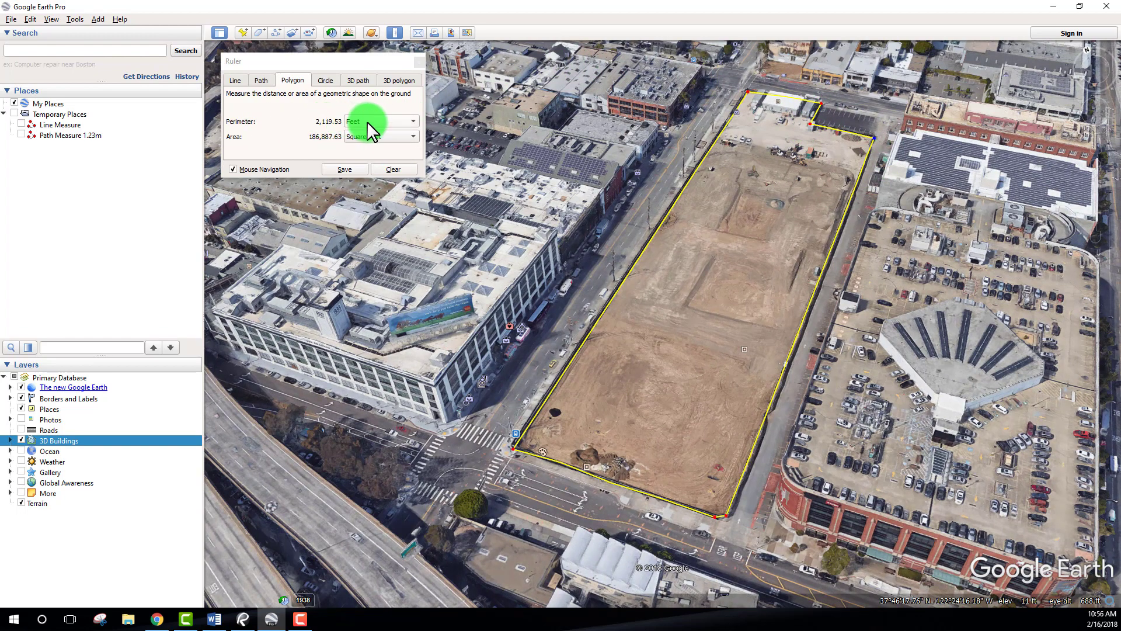
pyautogui.click(384, 119)
pyautogui.click(384, 120)
pyautogui.click(384, 121)
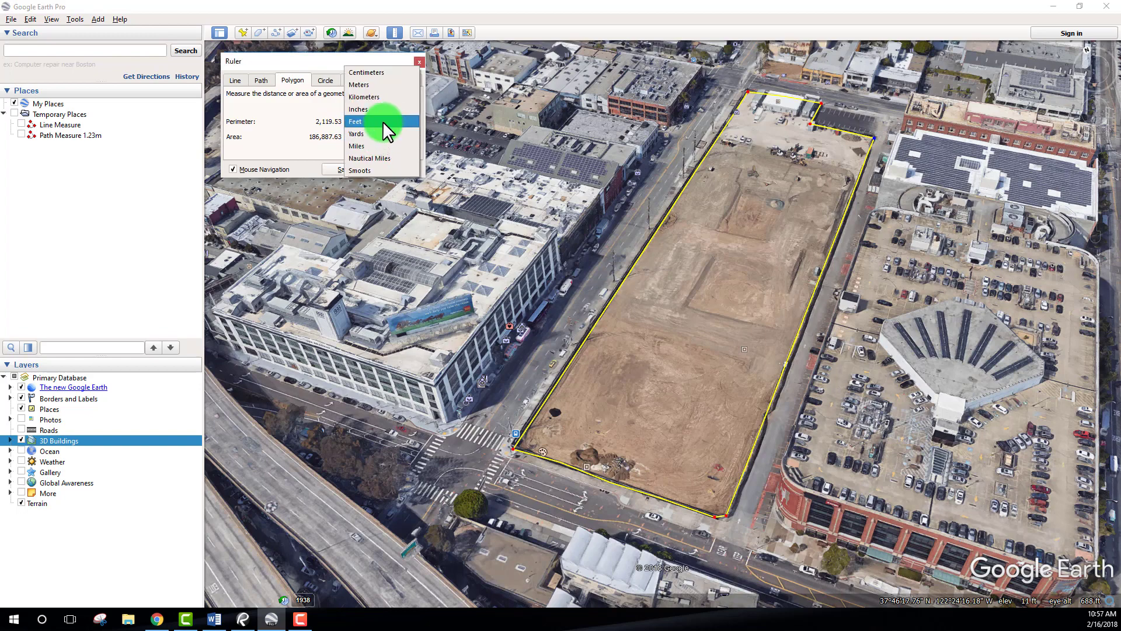
pyautogui.click(383, 121)
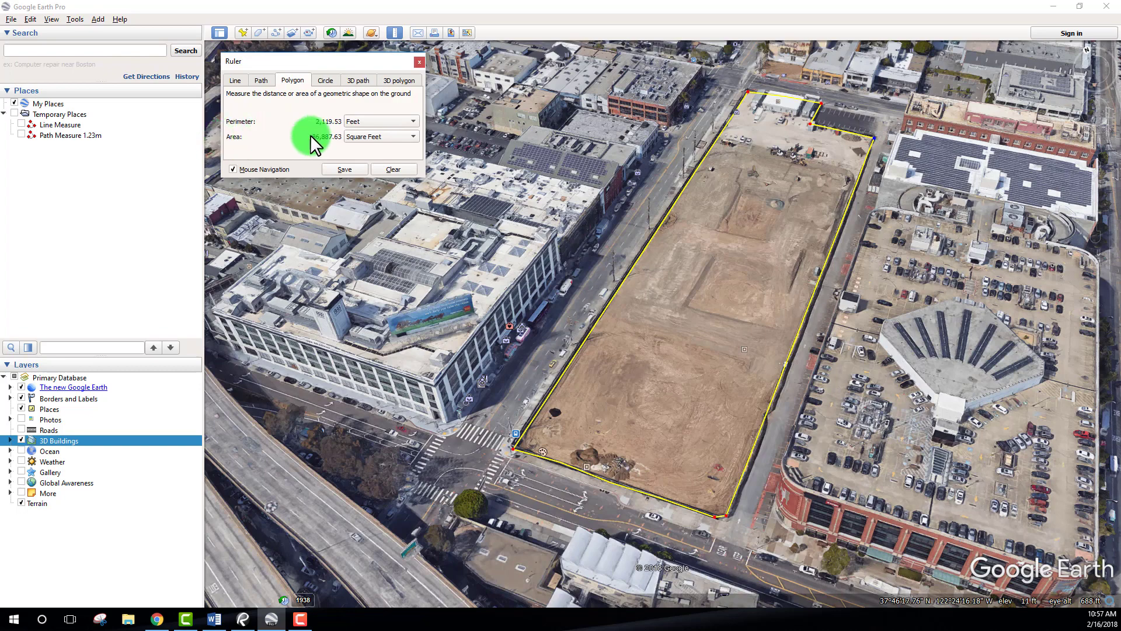
pyautogui.click(381, 136)
pyautogui.click(373, 181)
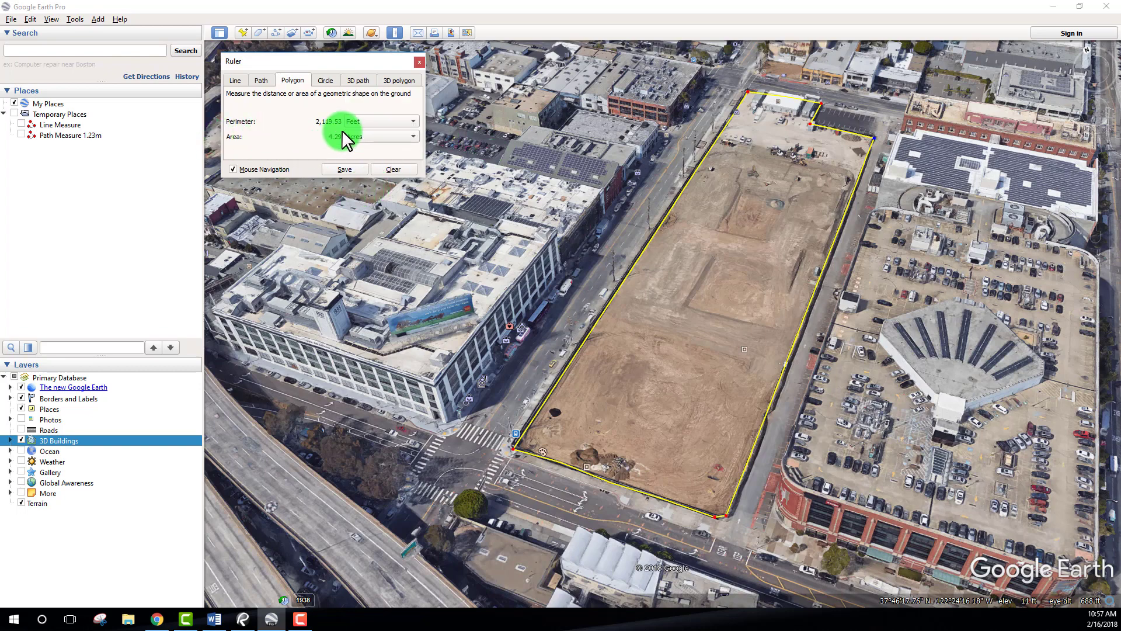
pyautogui.click(390, 138)
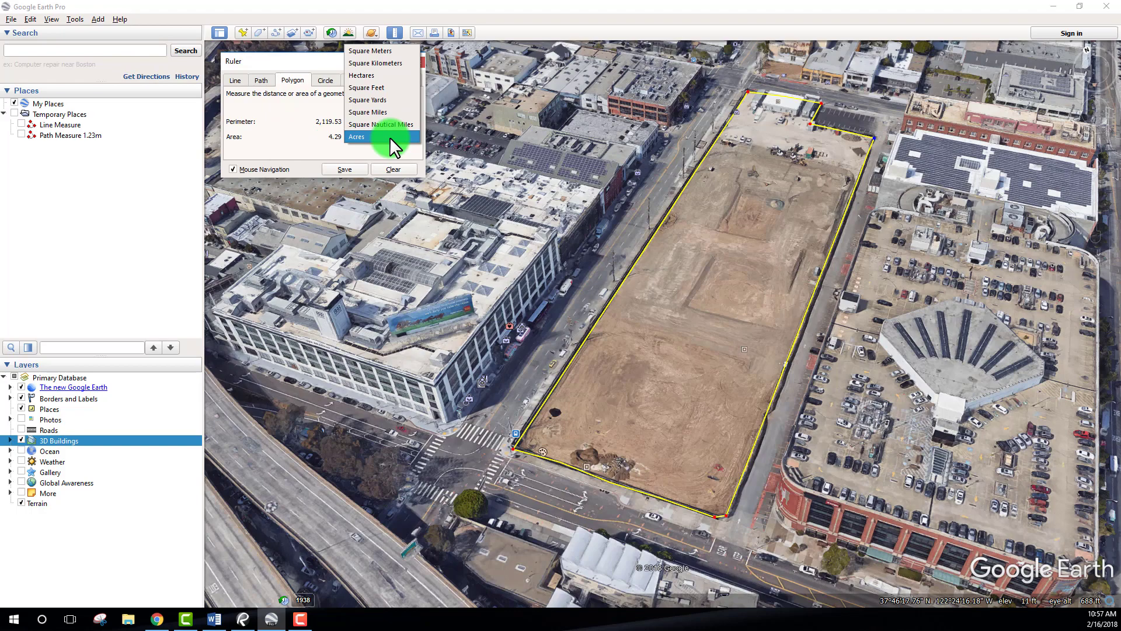
pyautogui.click(364, 87)
# Step: Begin saving the lot polygon as a new place and open its measurements
pyautogui.moveTo(701, 249); pyautogui.dragTo(463, 125, button='middle')
pyautogui.scroll(-2, 658, 264)
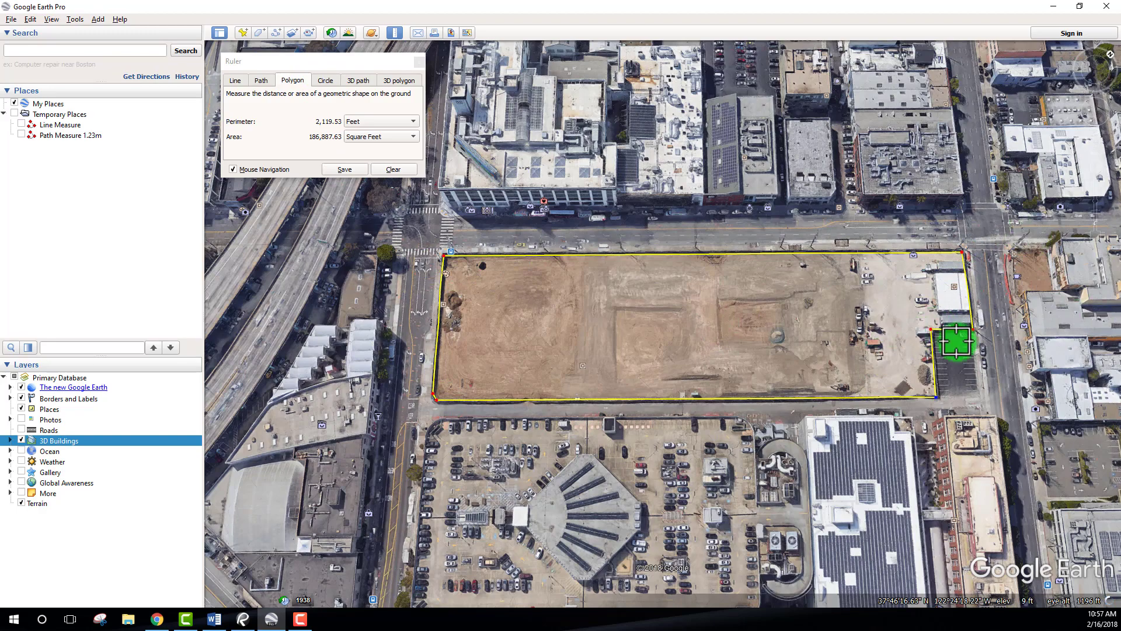
pyautogui.moveTo(589, 335); pyautogui.dragTo(1039, 187, button='middle')
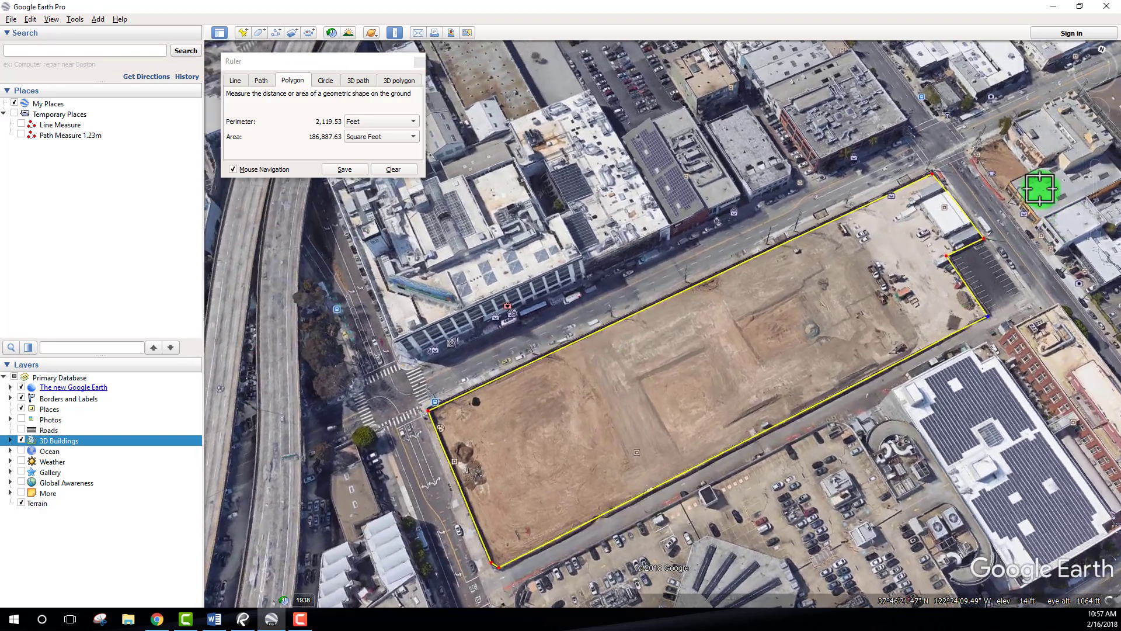
pyautogui.moveTo(580, 448); pyautogui.dragTo(976, 202, button='middle')
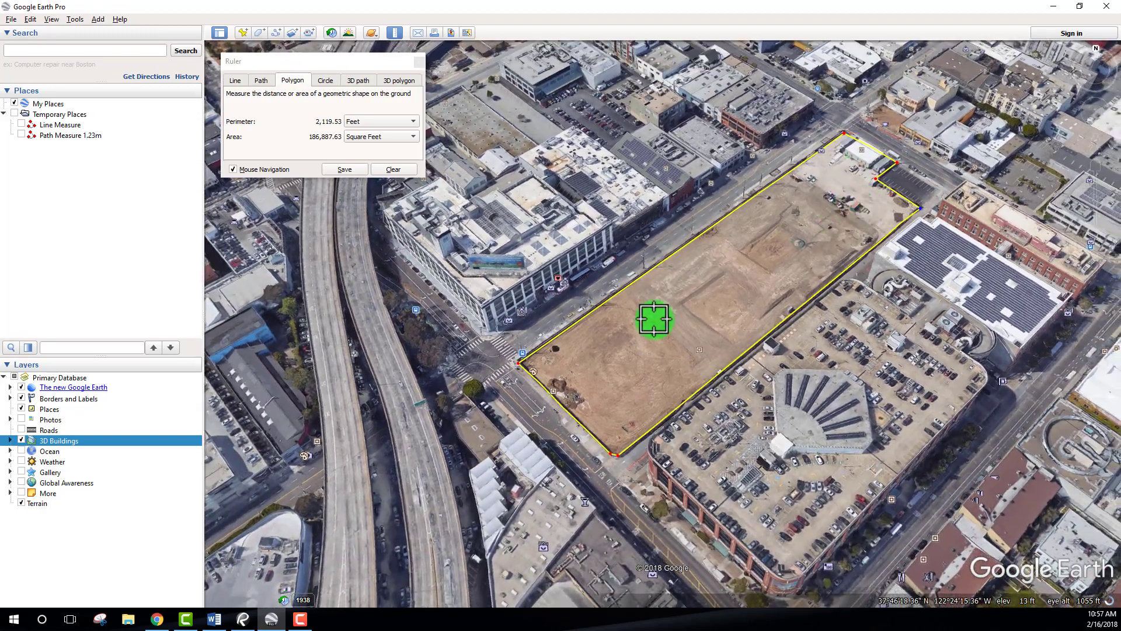
pyautogui.scroll(-1, 653, 320)
pyautogui.click(345, 169)
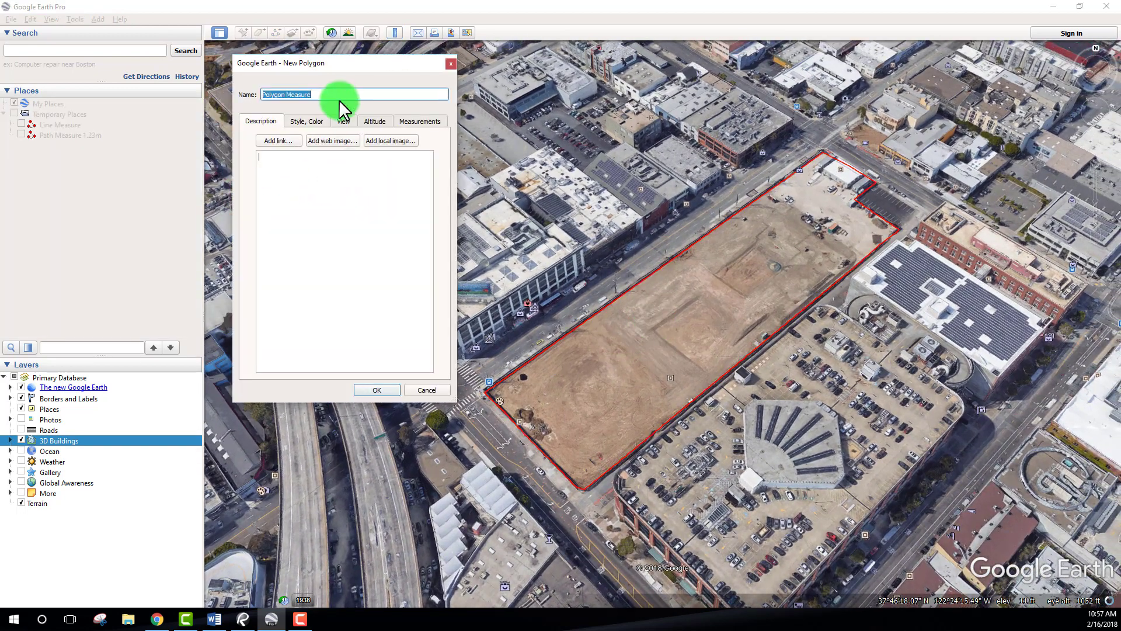
pyautogui.click(327, 95)
pyautogui.click(416, 121)
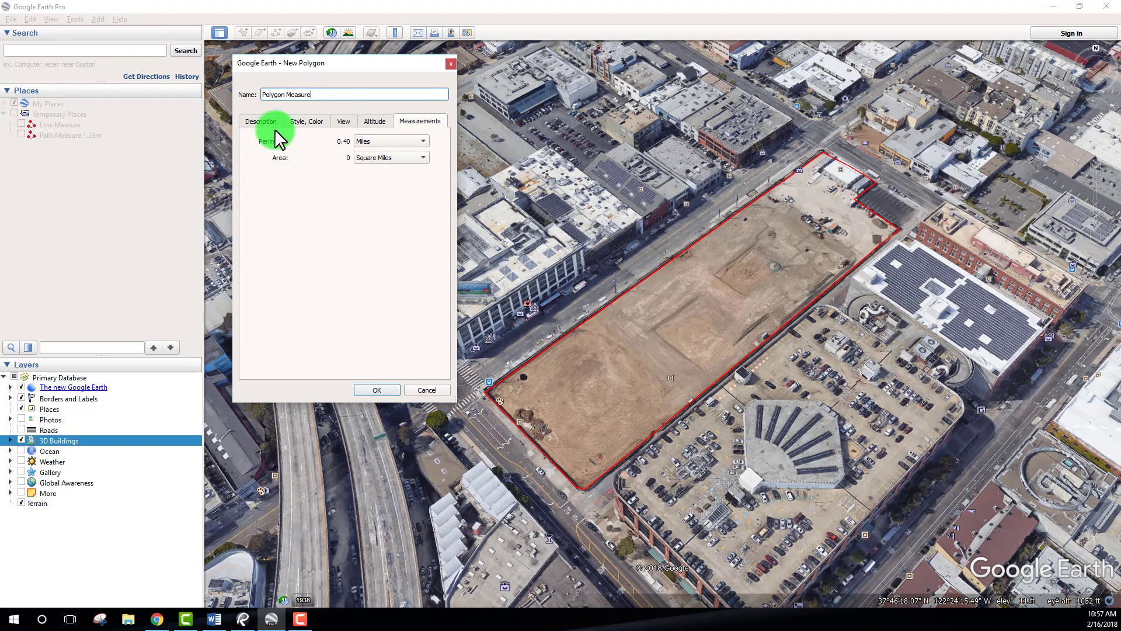
# Step: Show the new polygon's perimeter in feet and its area in square feet
pyautogui.moveTo(324, 66); pyautogui.dragTo(315, 70)
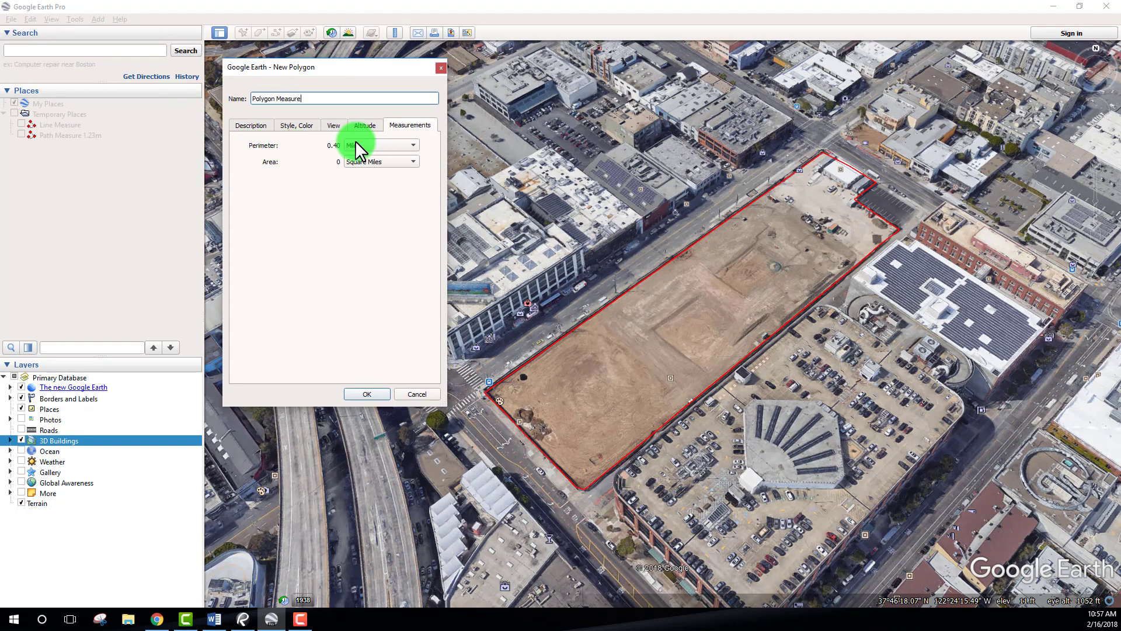
pyautogui.click(380, 146)
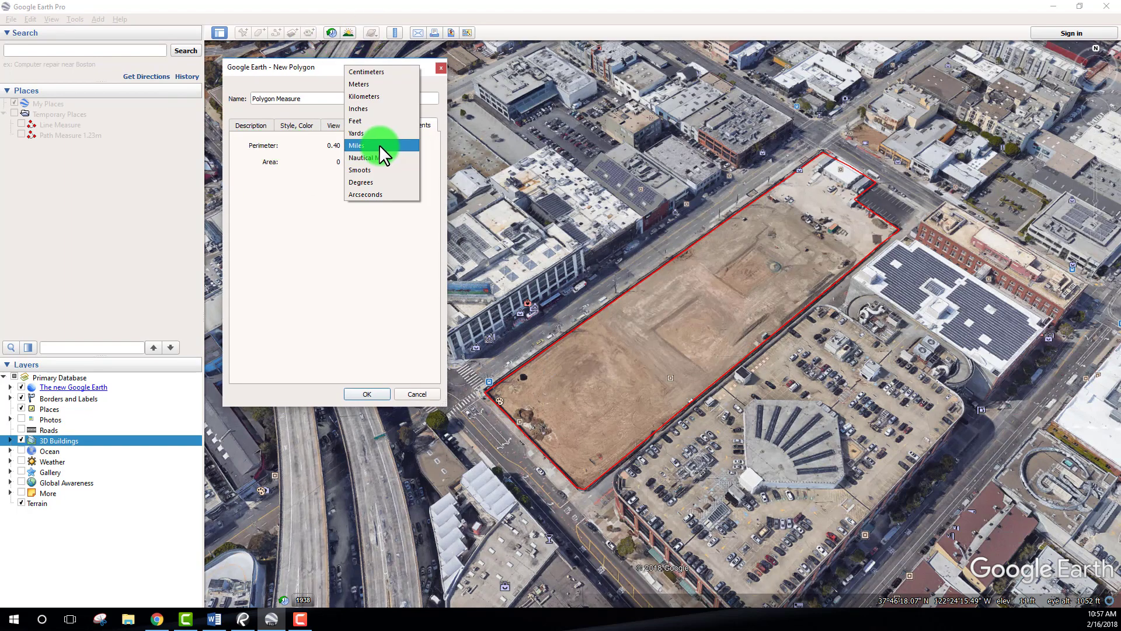
pyautogui.click(361, 121)
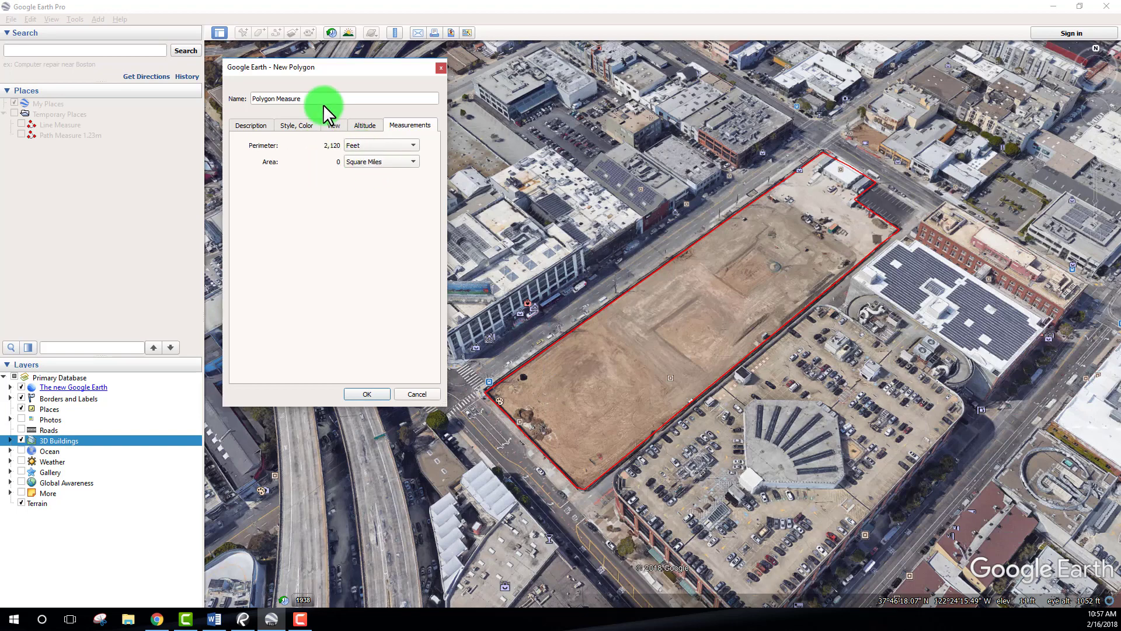
pyautogui.moveTo(293, 72); pyautogui.dragTo(299, 83)
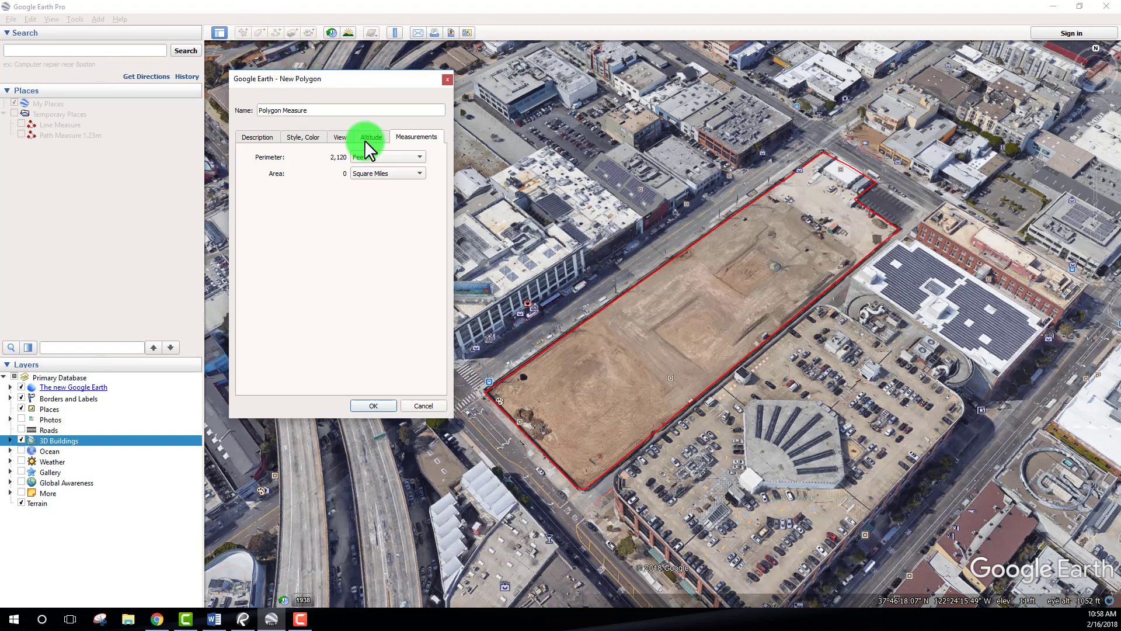
pyautogui.click(372, 173)
pyautogui.click(373, 156)
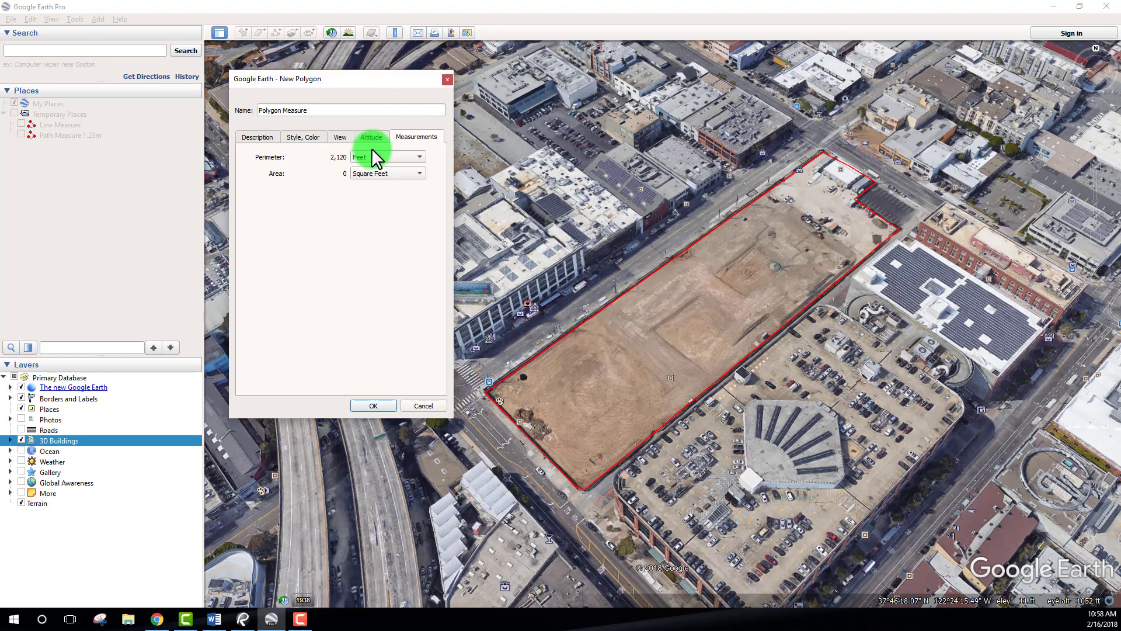
# Step: Name the polygon "Polygon Measure 2120lf - 186.8ksf", save it and check its outline on the lot
pyautogui.click(352, 110)
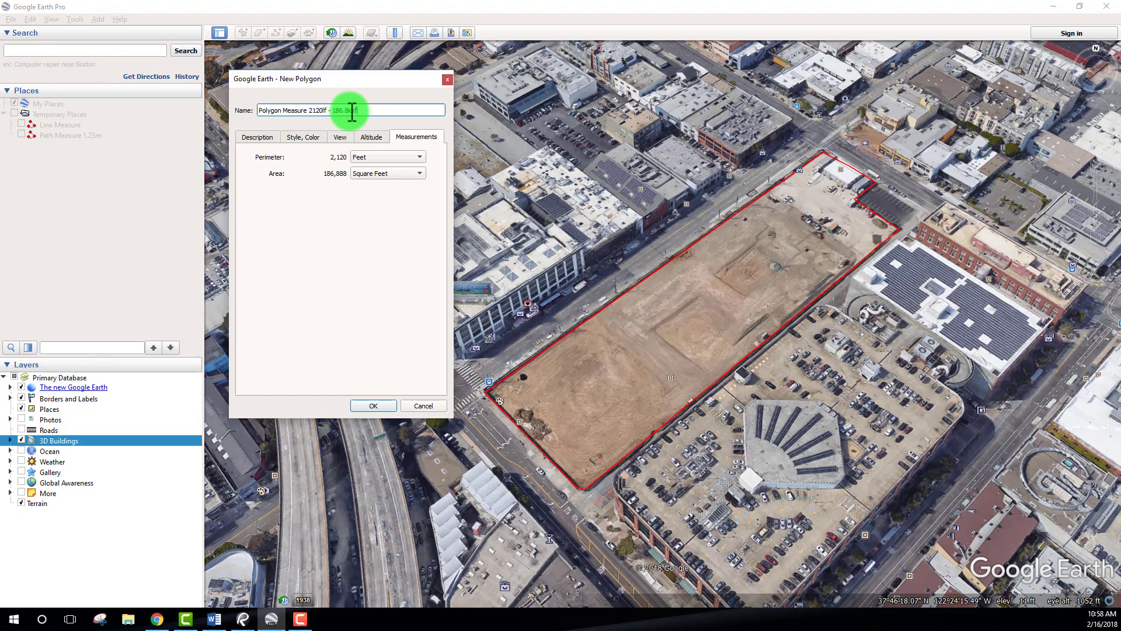
pyautogui.click(374, 405)
pyautogui.click(65, 146)
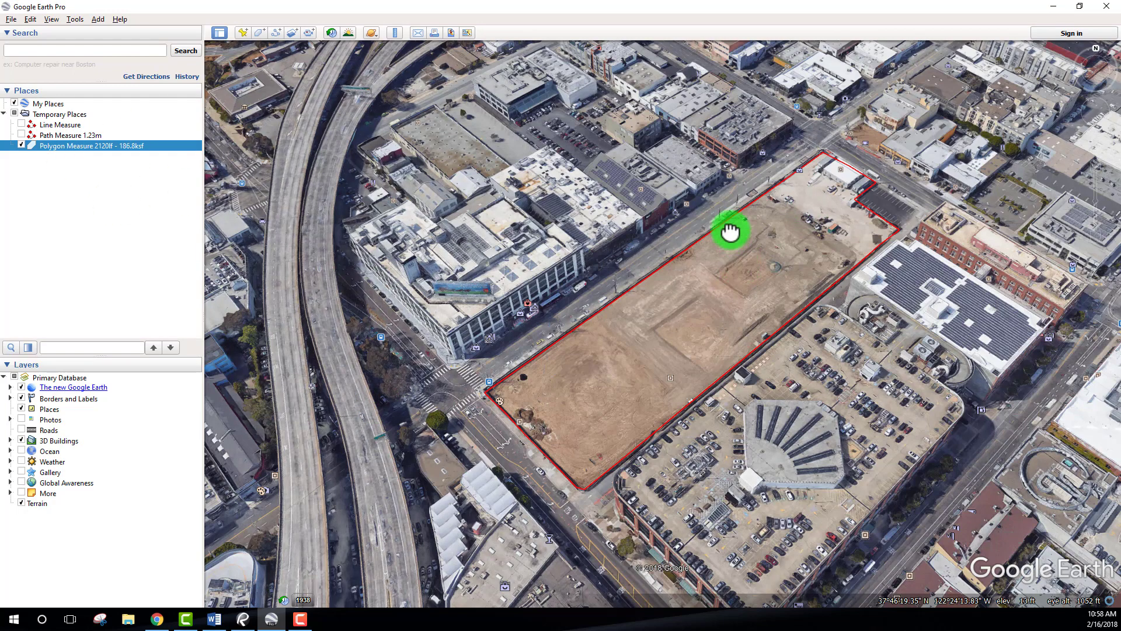
pyautogui.moveTo(730, 233); pyautogui.dragTo(708, 240)
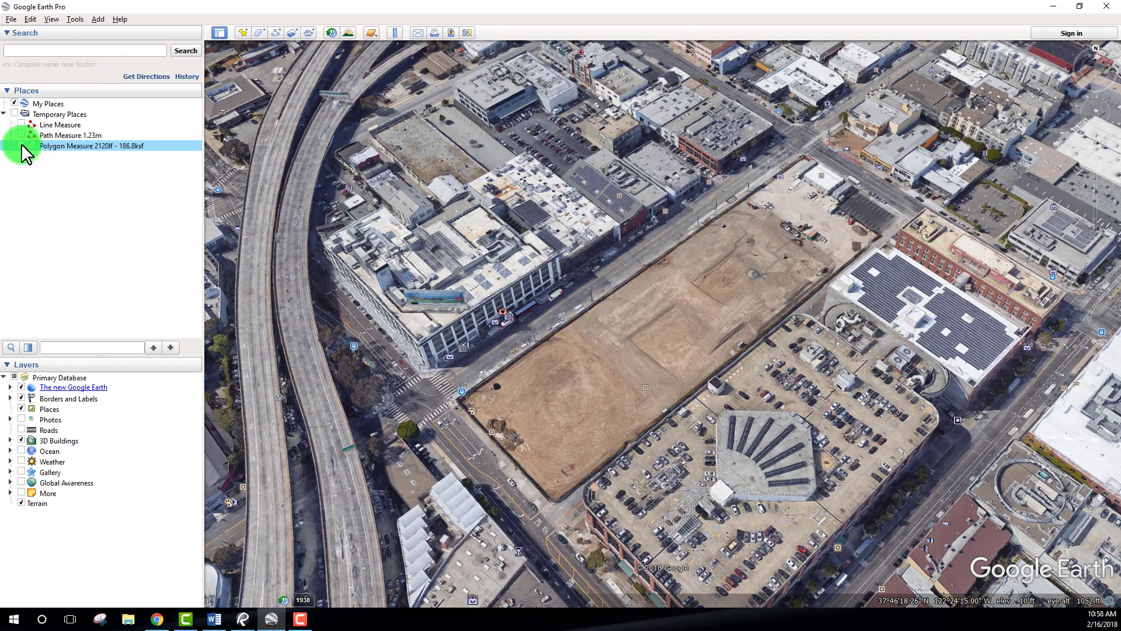
# Step: Edit the saved polygon's altitude to be relative to ground and raise its outline about 11 m above the lot
pyautogui.rightClick(119, 147)
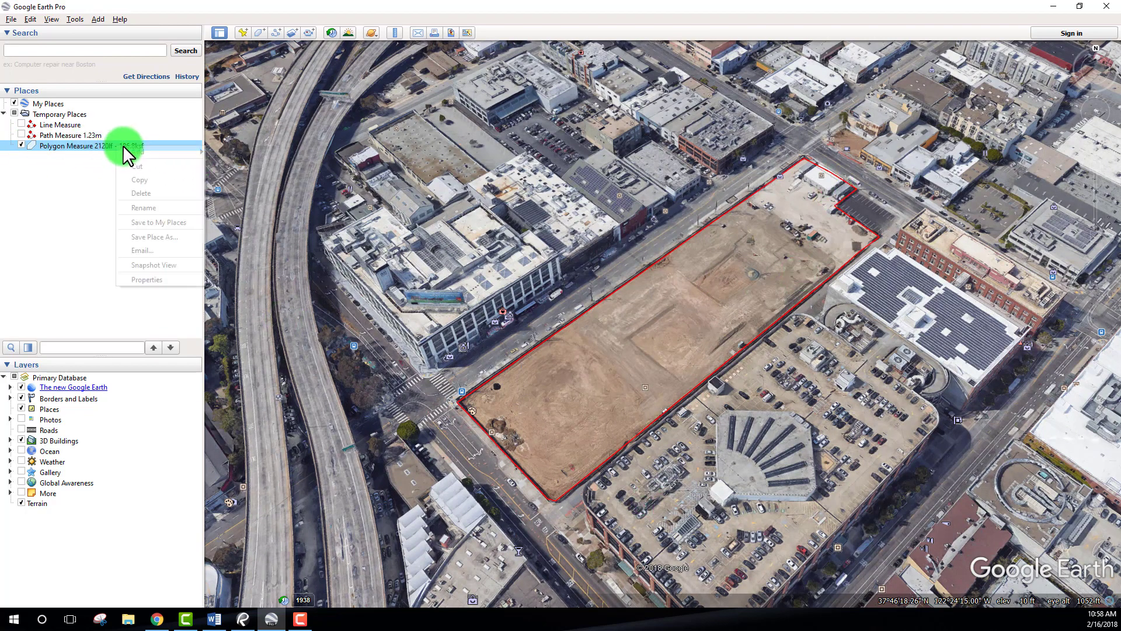
pyautogui.click(159, 277)
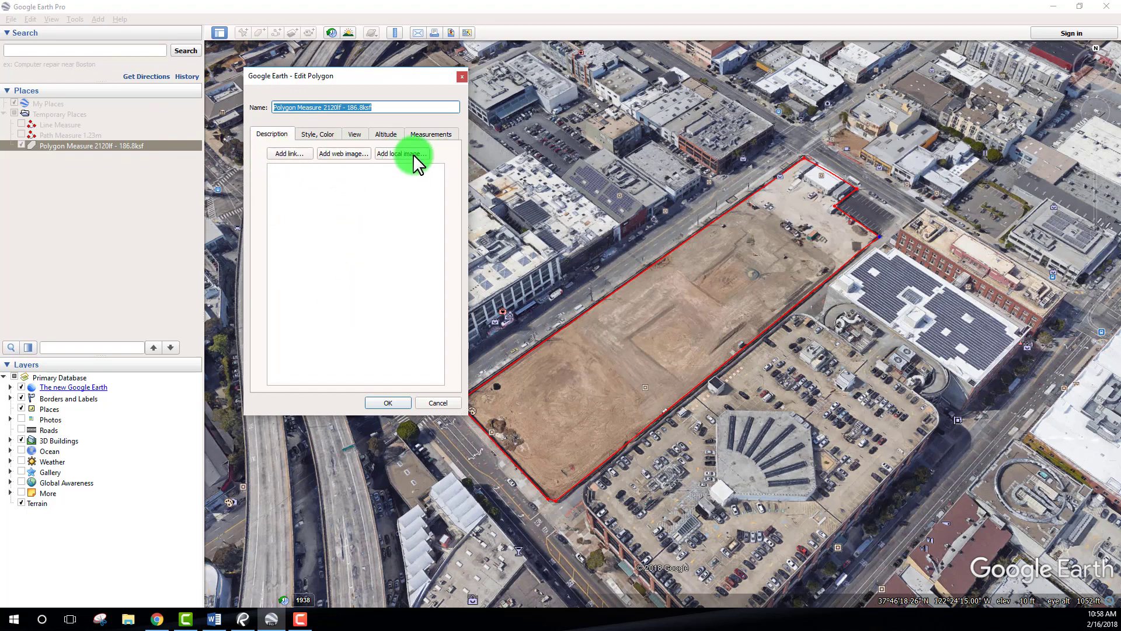
pyautogui.click(385, 135)
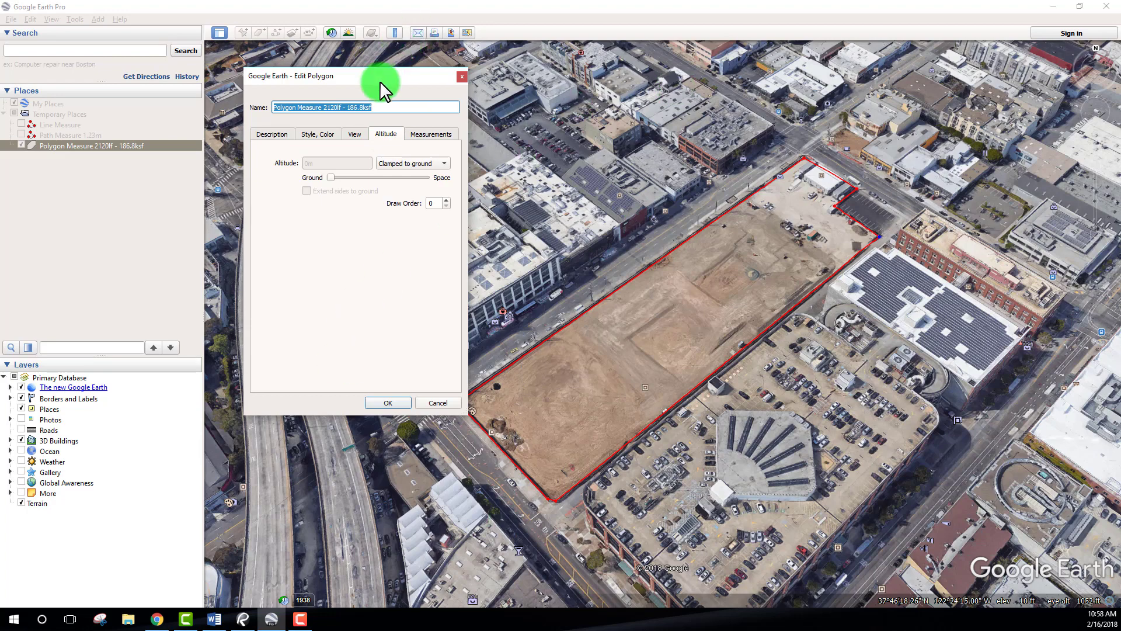
pyautogui.moveTo(374, 77); pyautogui.dragTo(303, 69)
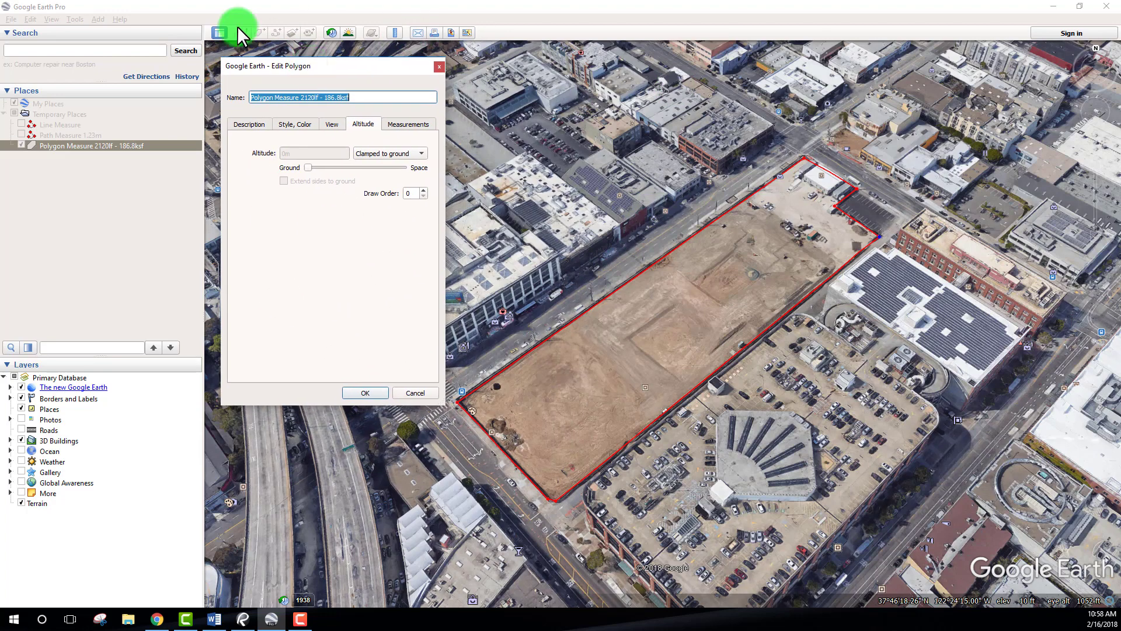
pyautogui.click(395, 153)
pyautogui.click(369, 175)
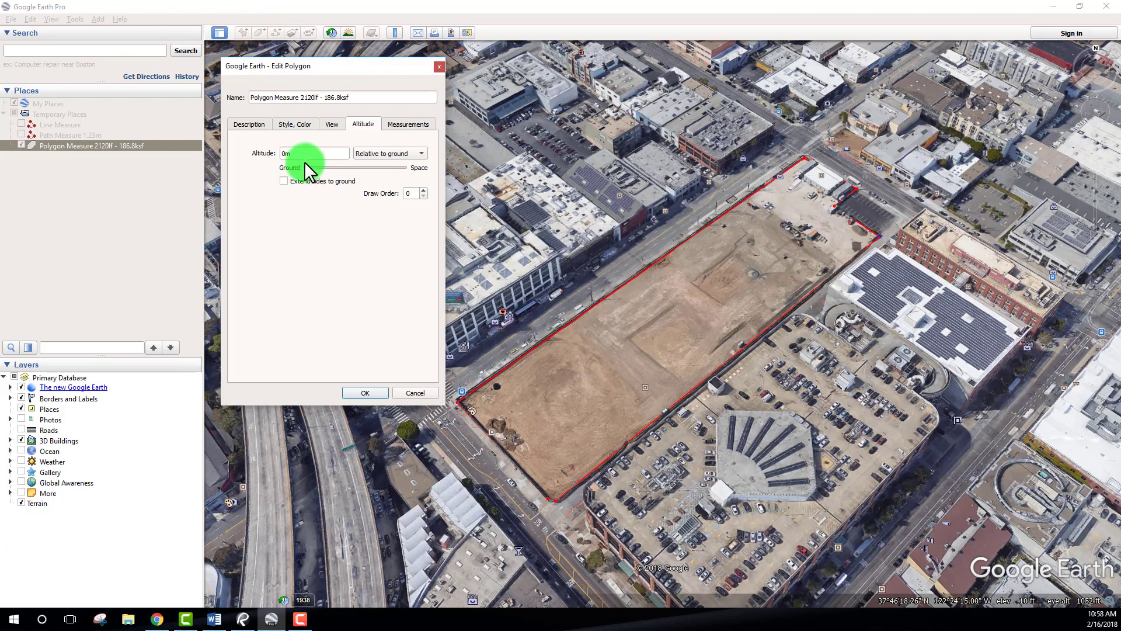
pyautogui.moveTo(308, 168); pyautogui.dragTo(314, 170)
pyautogui.moveTo(667, 308); pyautogui.dragTo(846, 255, button='middle')
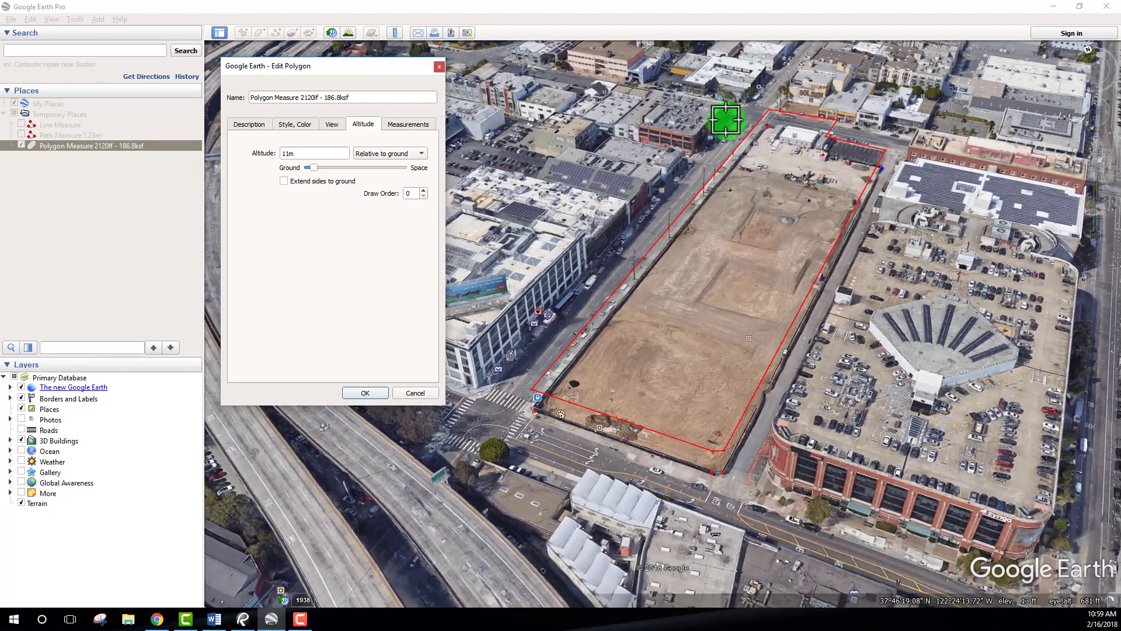
# Step: Raise the polygon to about 24 m, extend its sides to the ground and save the changes
pyautogui.moveTo(313, 166); pyautogui.dragTo(314, 170)
pyautogui.click(285, 181)
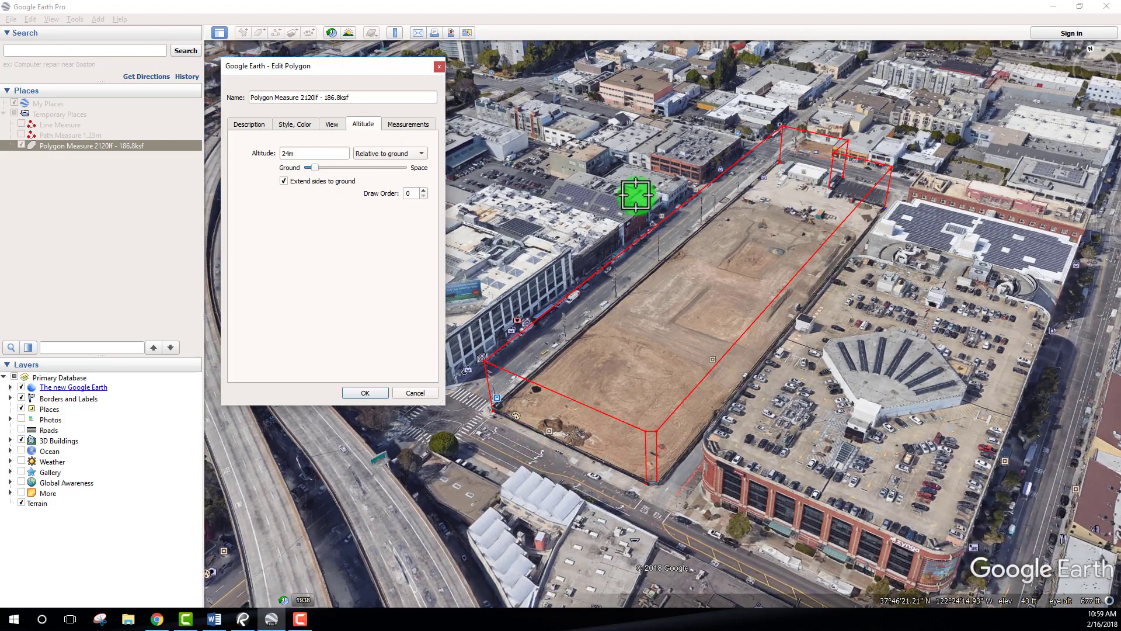
pyautogui.scroll(-3, 658, 325)
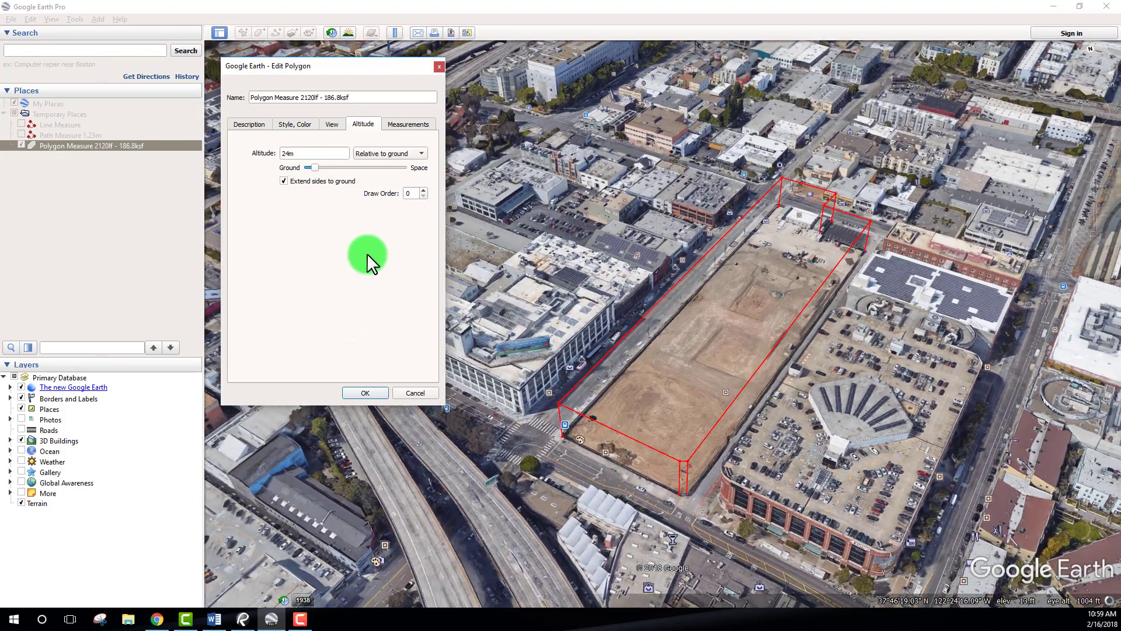
pyautogui.moveTo(335, 68); pyautogui.dragTo(338, 61)
pyautogui.click(363, 385)
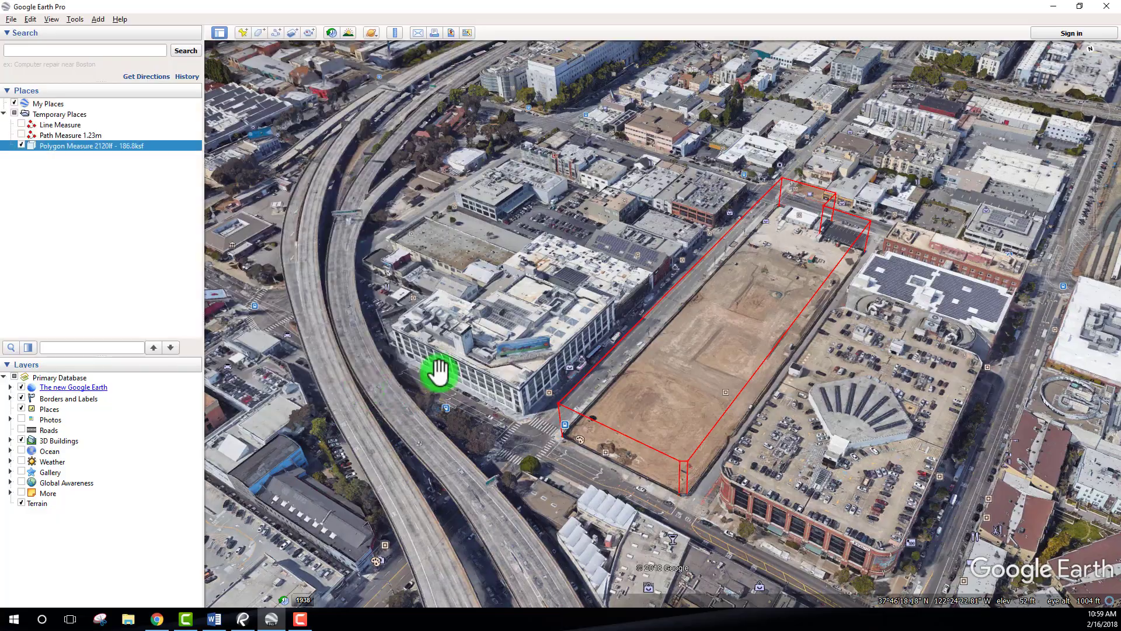
# Step: Start a circle measurement centred on San Francisco and stretch its radius across the surrounding region
pyautogui.moveTo(438, 370); pyautogui.dragTo(593, 221, button='middle')
pyautogui.click(395, 32)
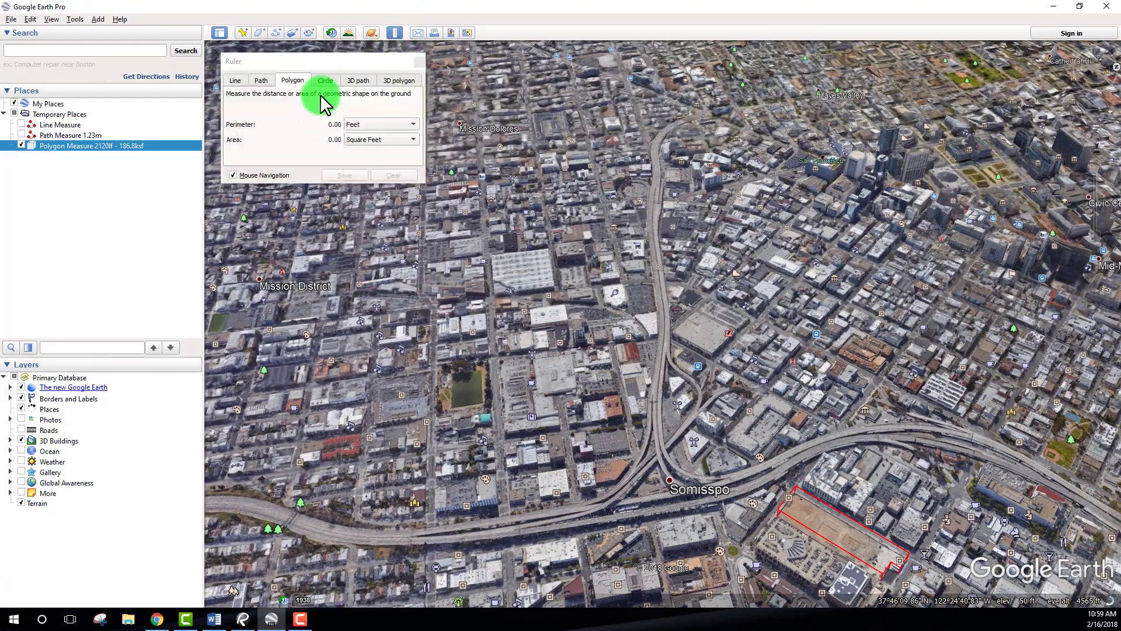
pyautogui.click(323, 81)
pyautogui.moveTo(620, 305); pyautogui.dragTo(491, 193, button='middle')
pyautogui.scroll(-5, 613, 295)
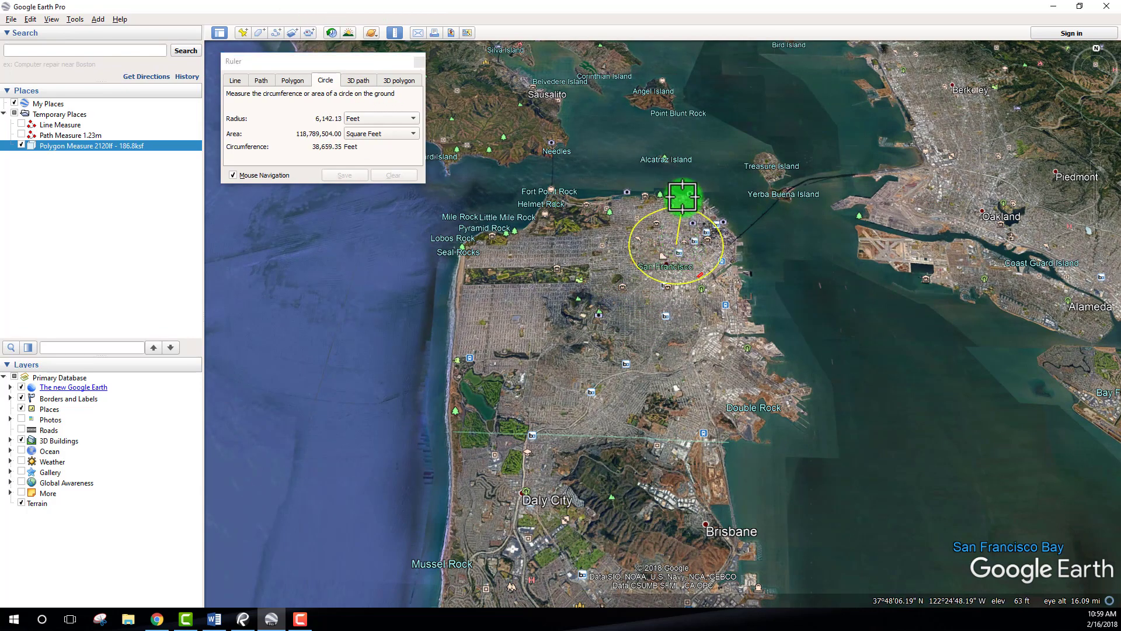
pyautogui.scroll(-6, 682, 198)
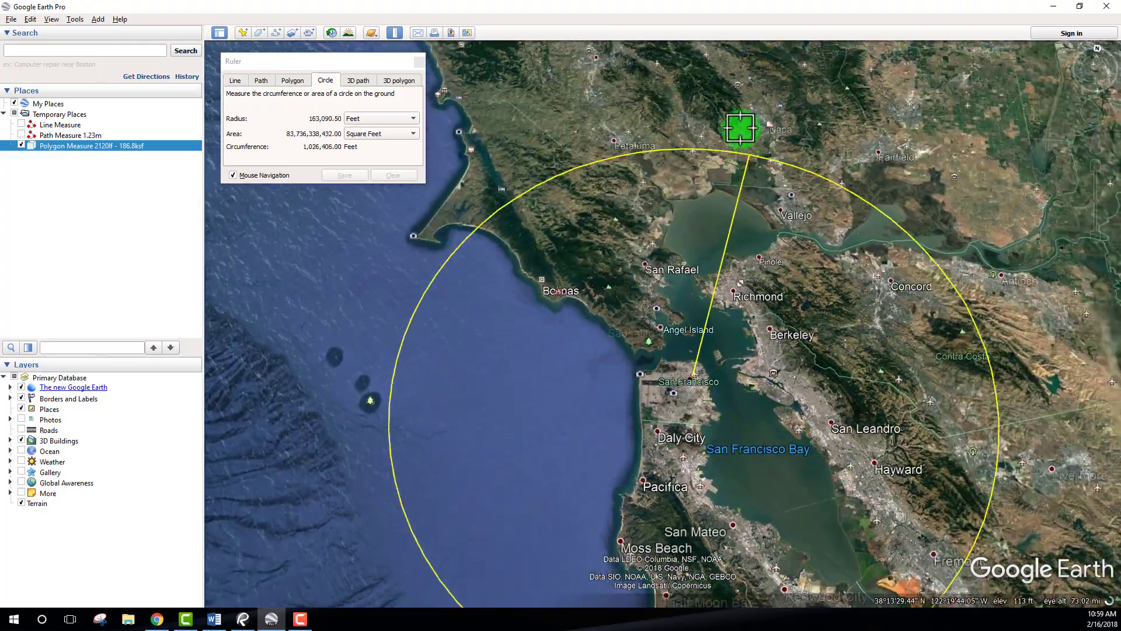
pyautogui.scroll(-6, 740, 128)
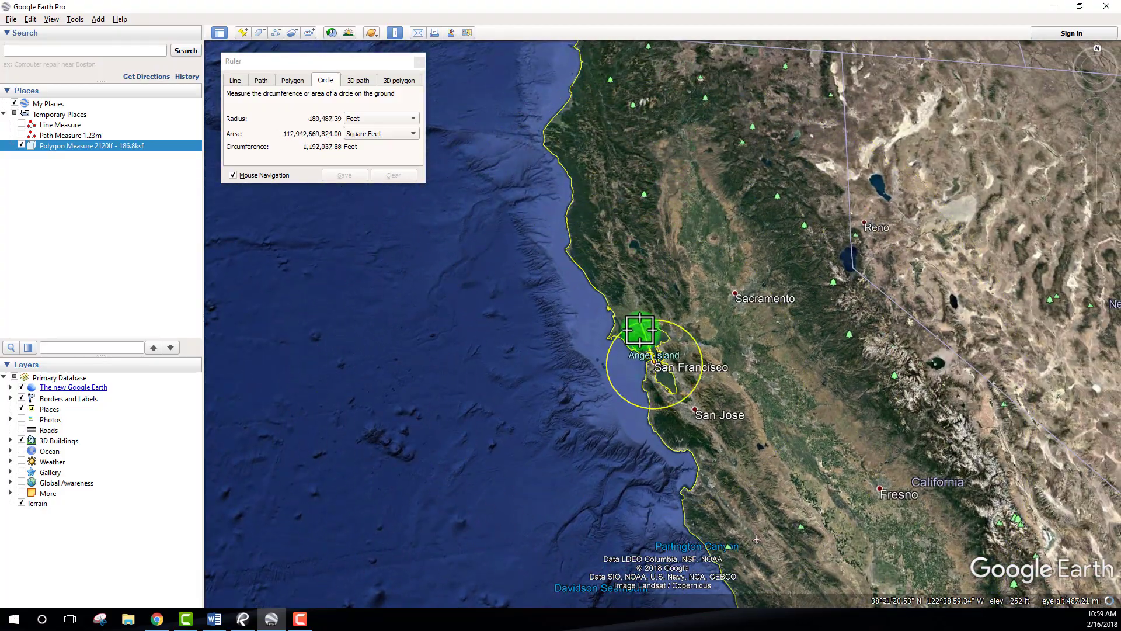
# Step: Set the circle's radius unit to miles and finish the circle around San Francisco at a radius of about 100 miles
pyautogui.click(392, 118)
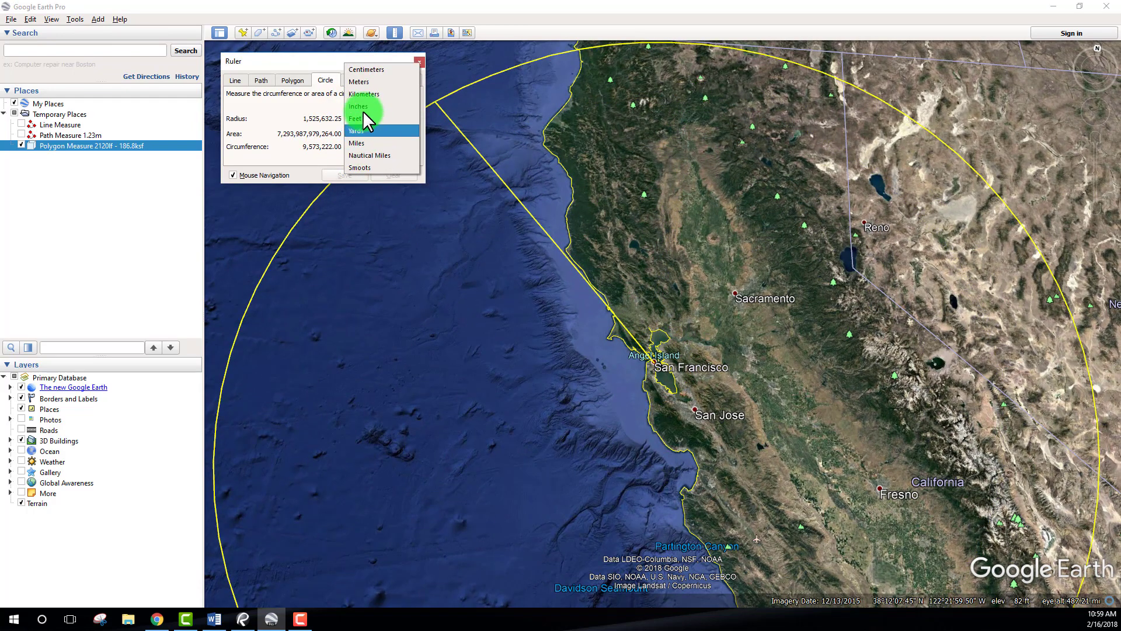
pyautogui.click(354, 144)
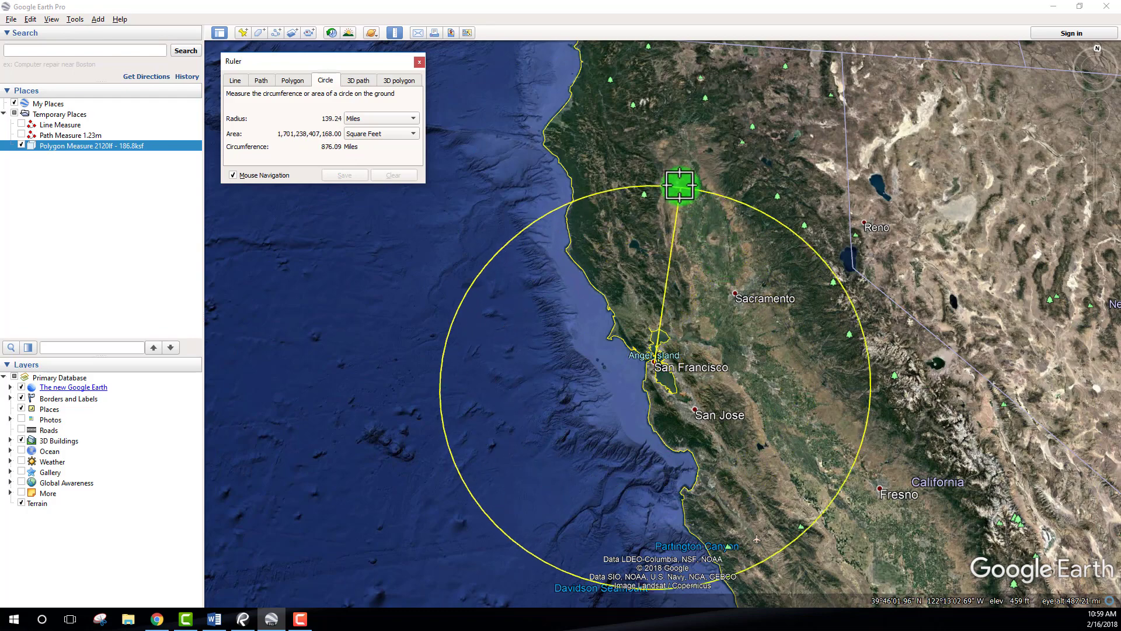
pyautogui.scroll(-5, 679, 186)
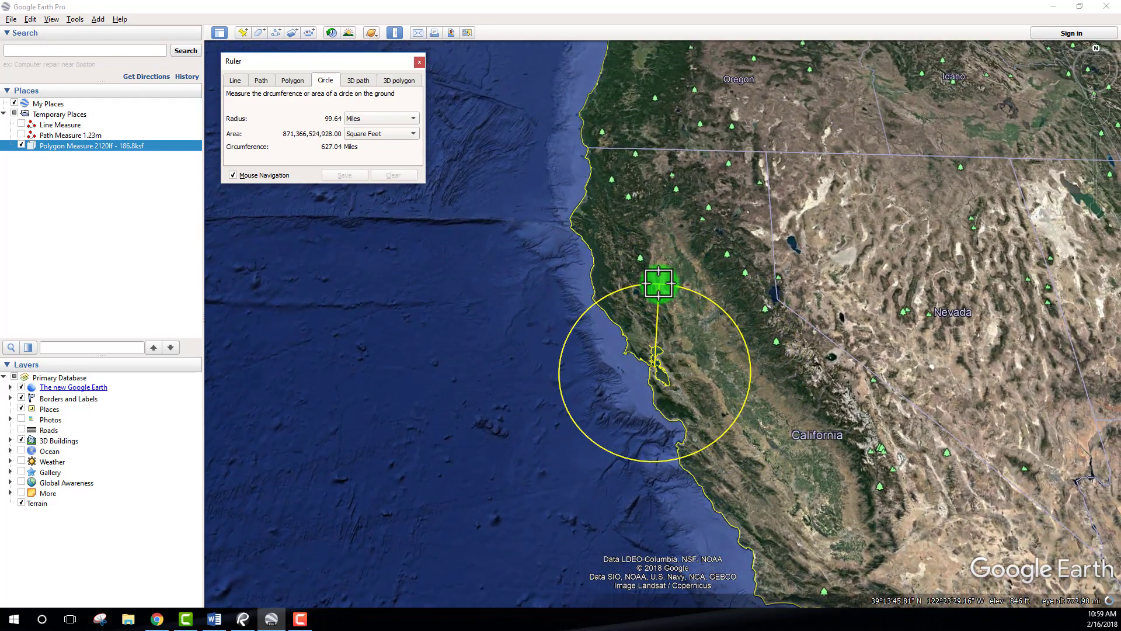
pyautogui.click(658, 282)
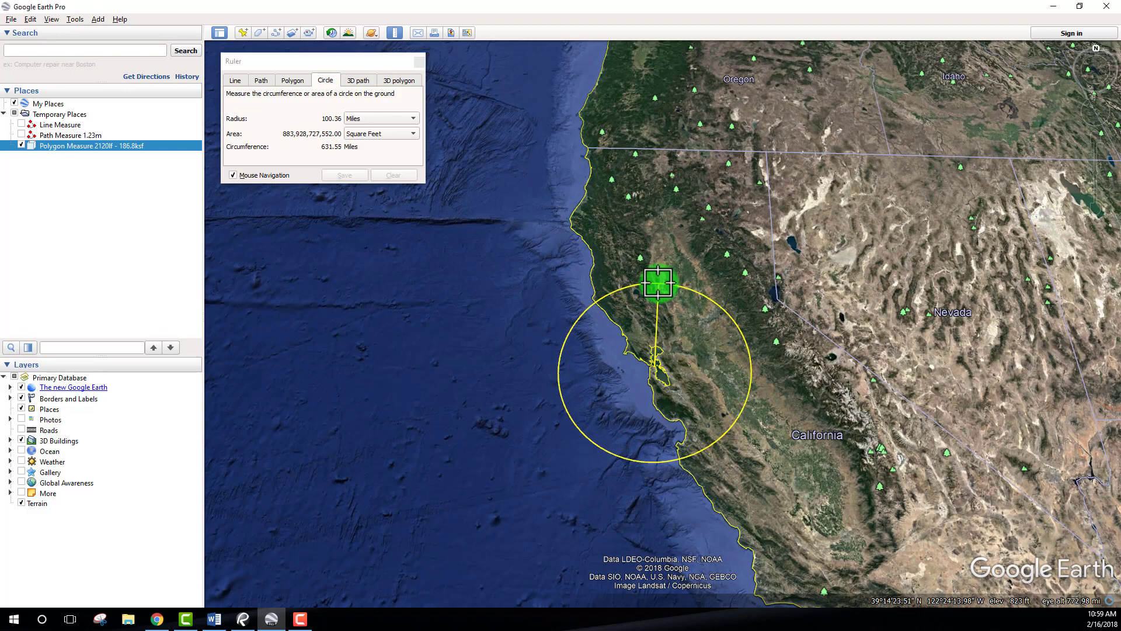
# Step: Enlarge the circle around San Francisco to a radius of about 503 miles, reaching up into Oregon
pyautogui.scroll(3, 786, 491)
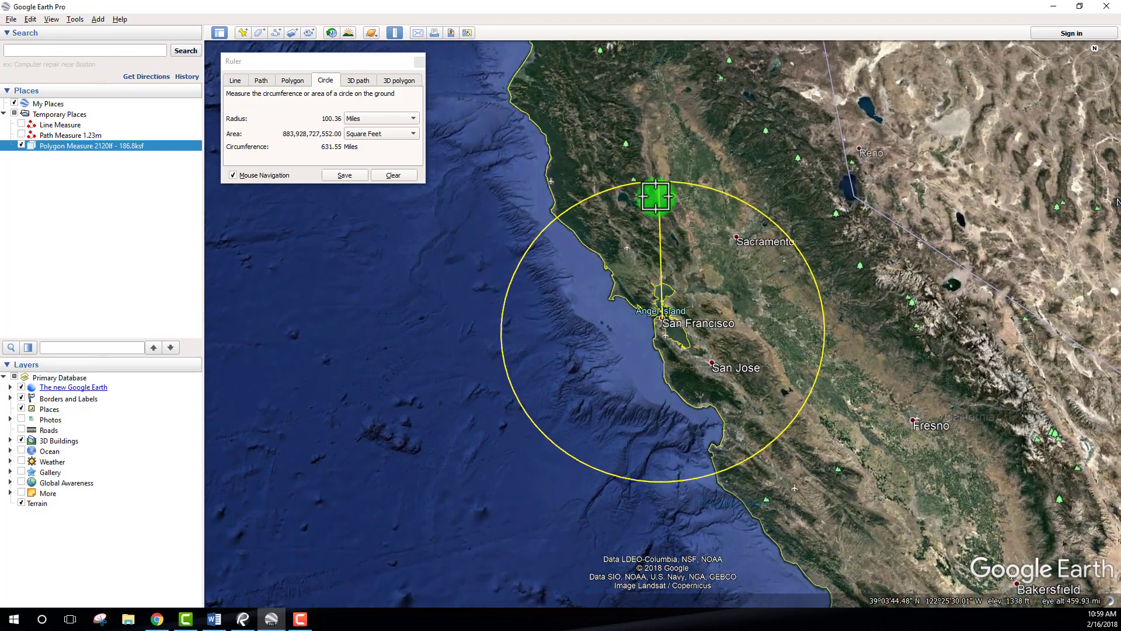
pyautogui.moveTo(622, 156); pyautogui.dragTo(625, 103)
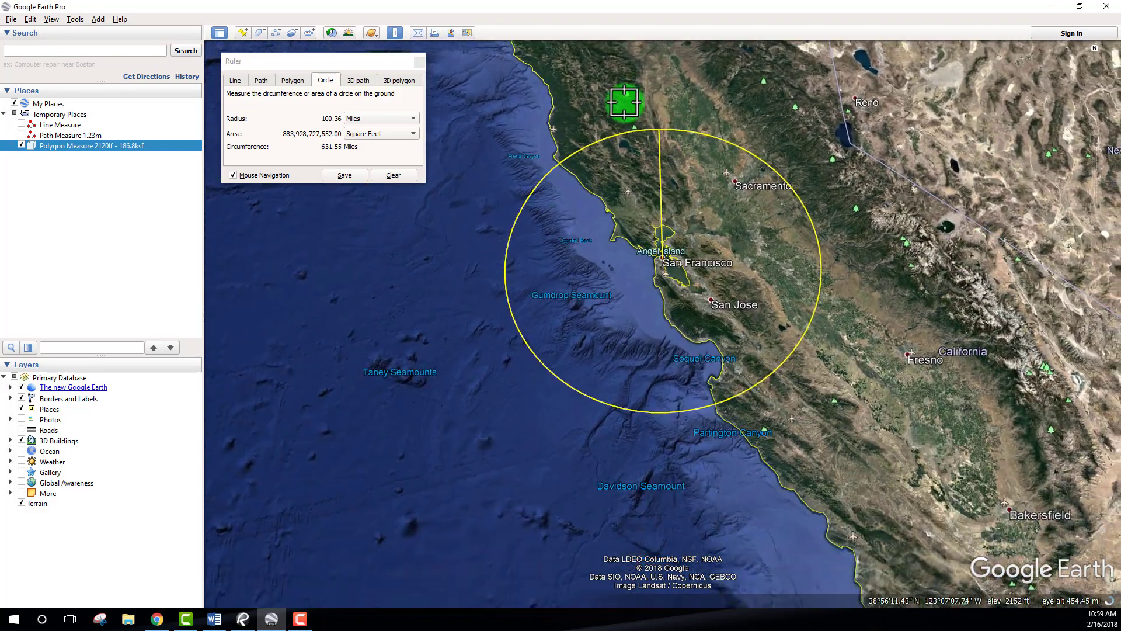
pyautogui.scroll(-2, 745, 230)
pyautogui.moveTo(746, 230); pyautogui.dragTo(715, 287)
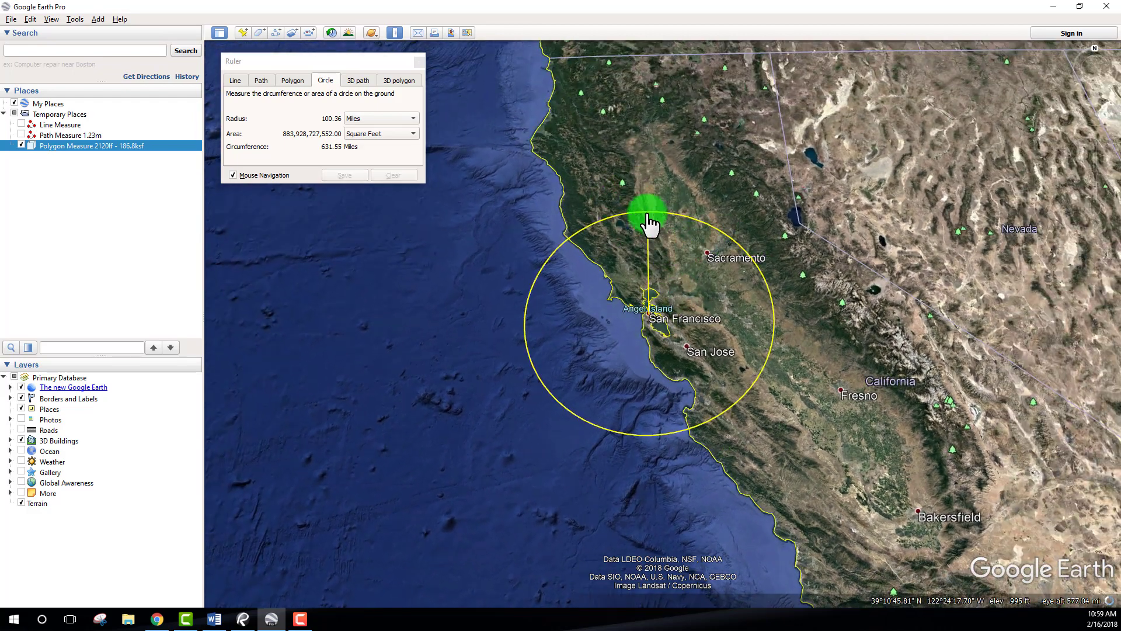
pyautogui.moveTo(650, 222); pyautogui.dragTo(645, 162)
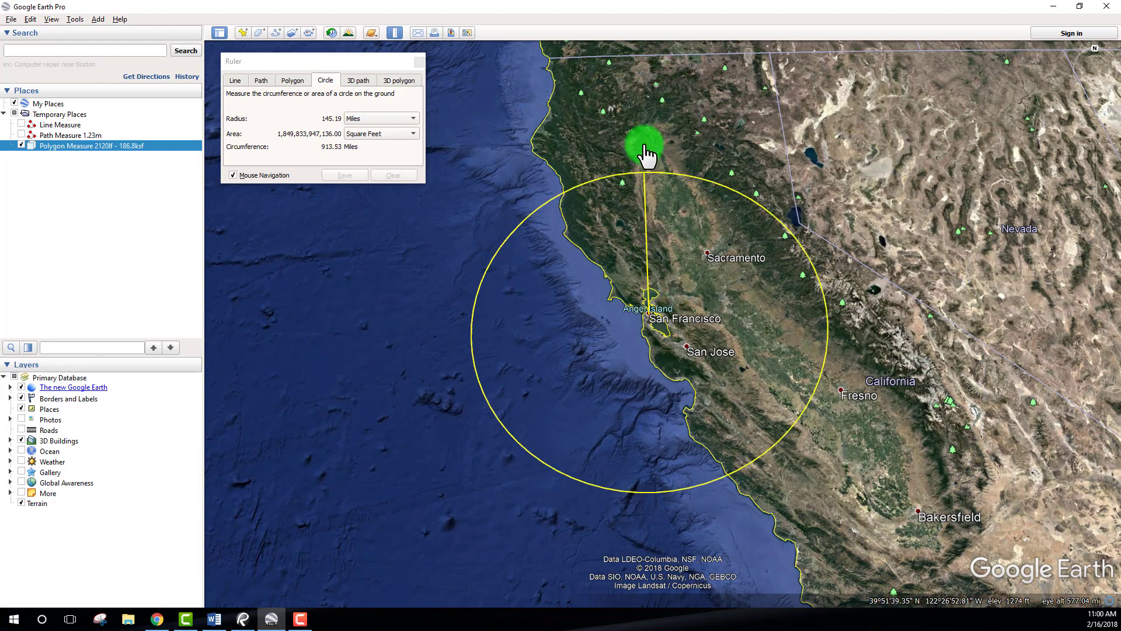
pyautogui.scroll(-5, 647, 153)
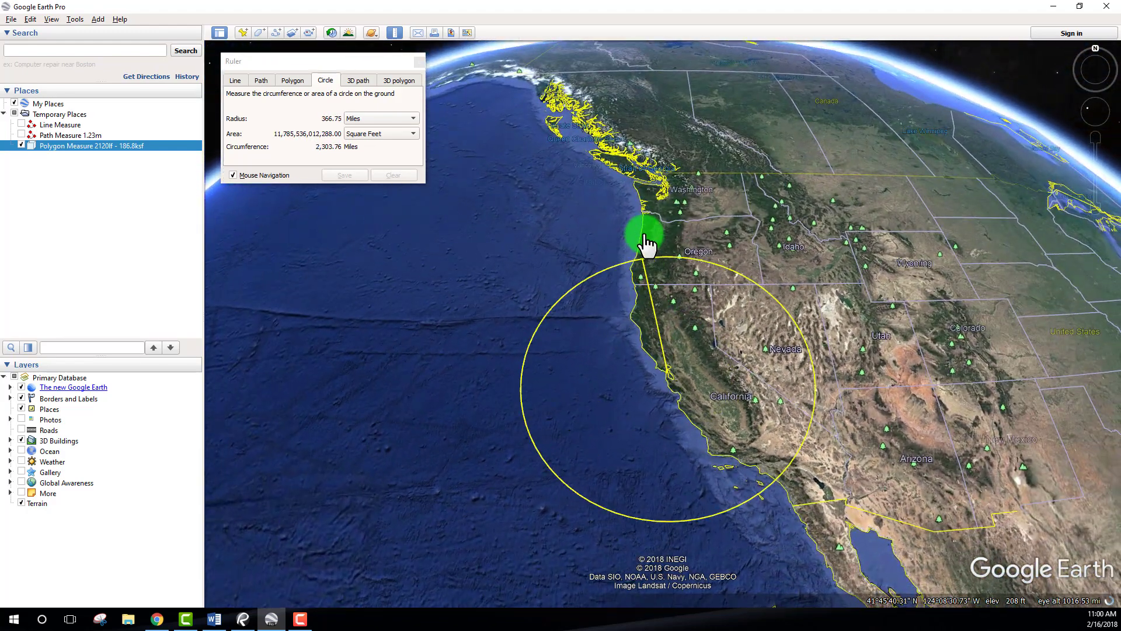
pyautogui.moveTo(647, 243); pyautogui.dragTo(682, 240)
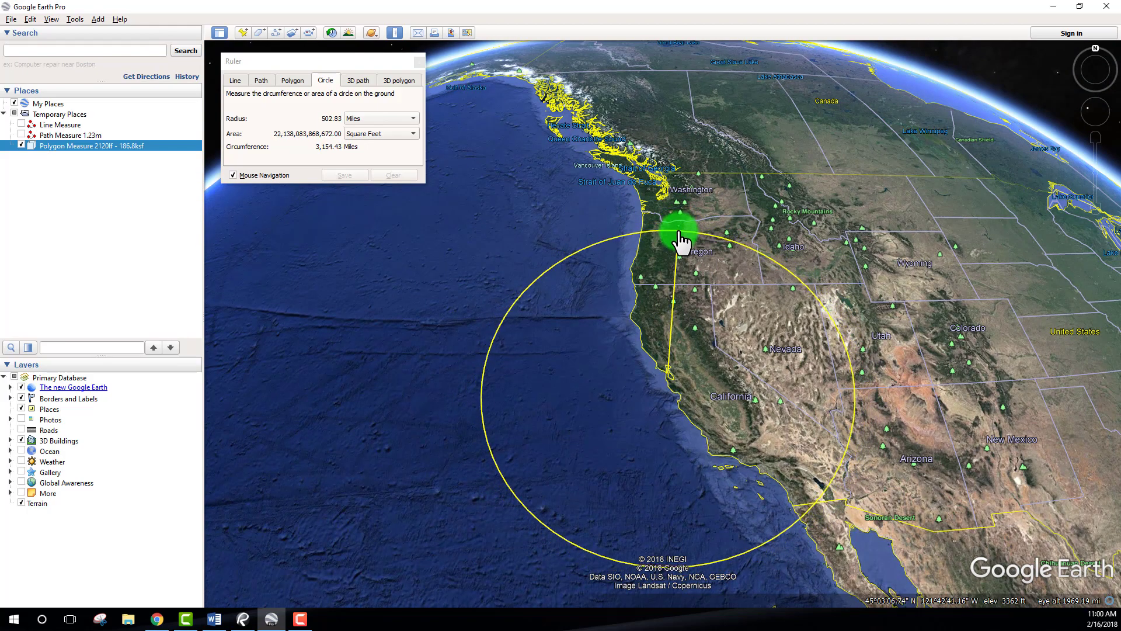
# Step: Show the circle's area in acres, and switch its area unit to square miles
pyautogui.moveTo(661, 291); pyautogui.dragTo(670, 260)
pyautogui.scroll(-2, 671, 260)
pyautogui.scroll(3, 811, 282)
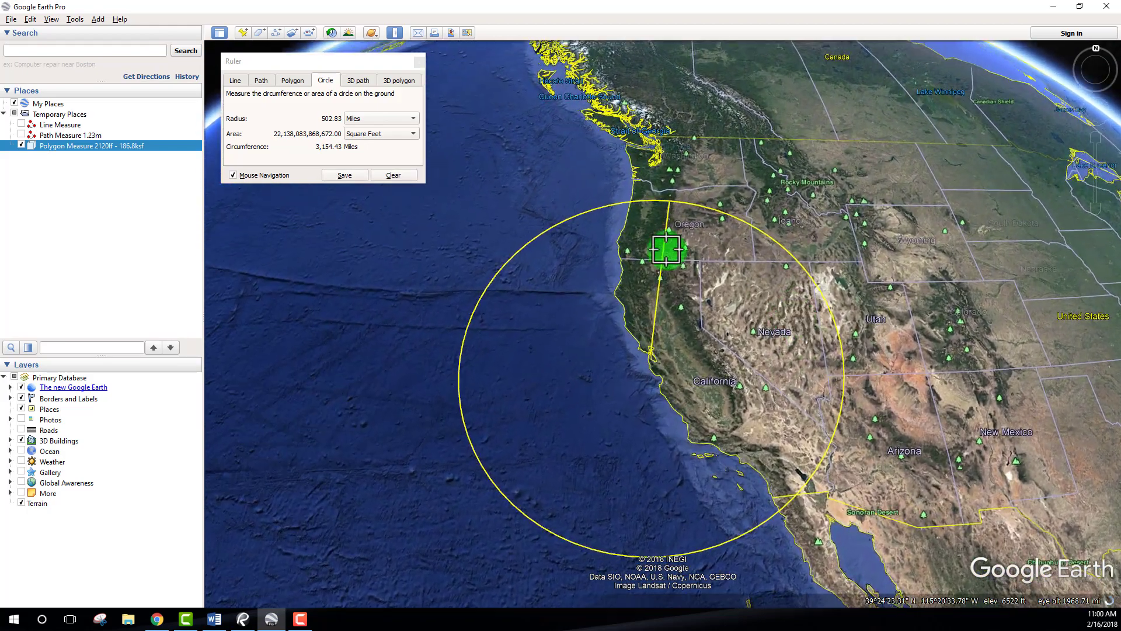
pyautogui.moveTo(564, 248); pyautogui.dragTo(686, 311, button='middle')
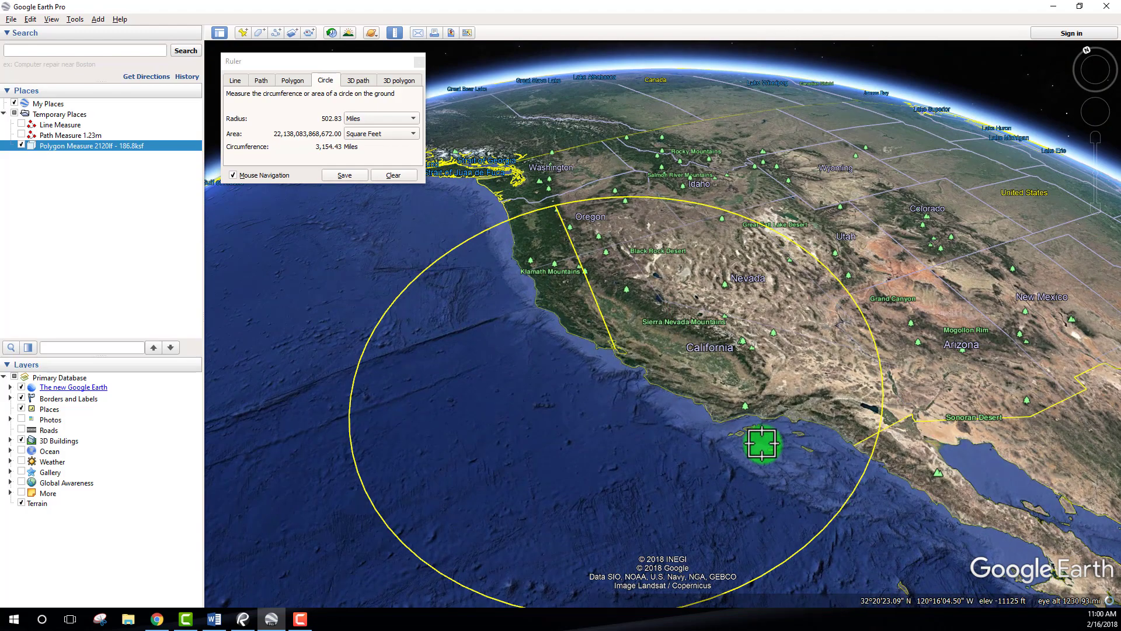
pyautogui.moveTo(690, 396); pyautogui.dragTo(611, 275, button='middle')
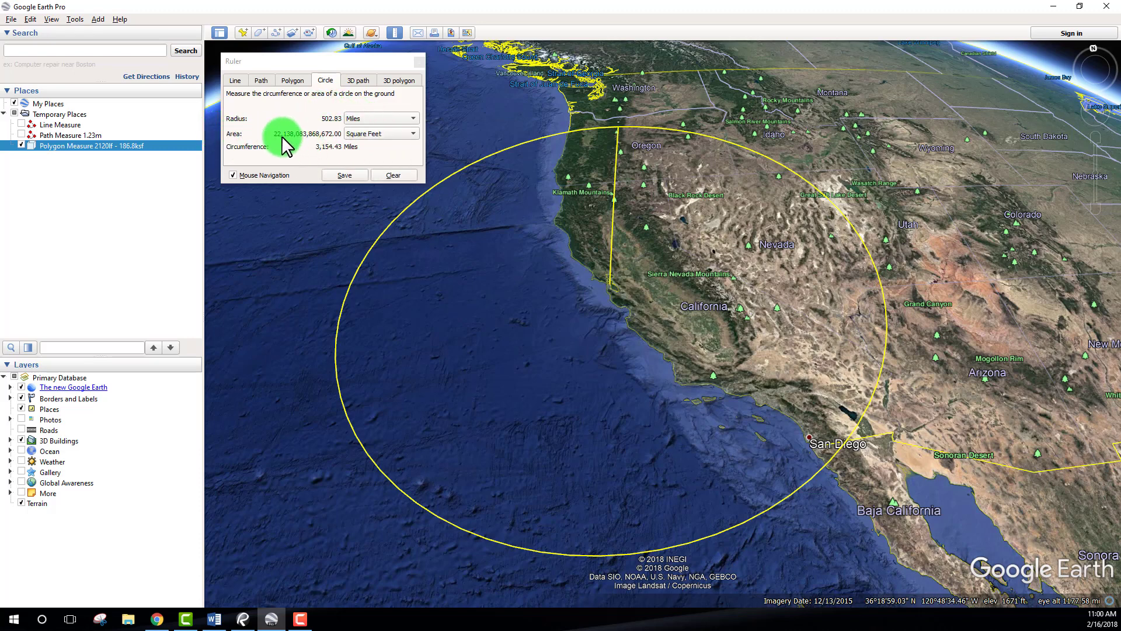
pyautogui.click(386, 134)
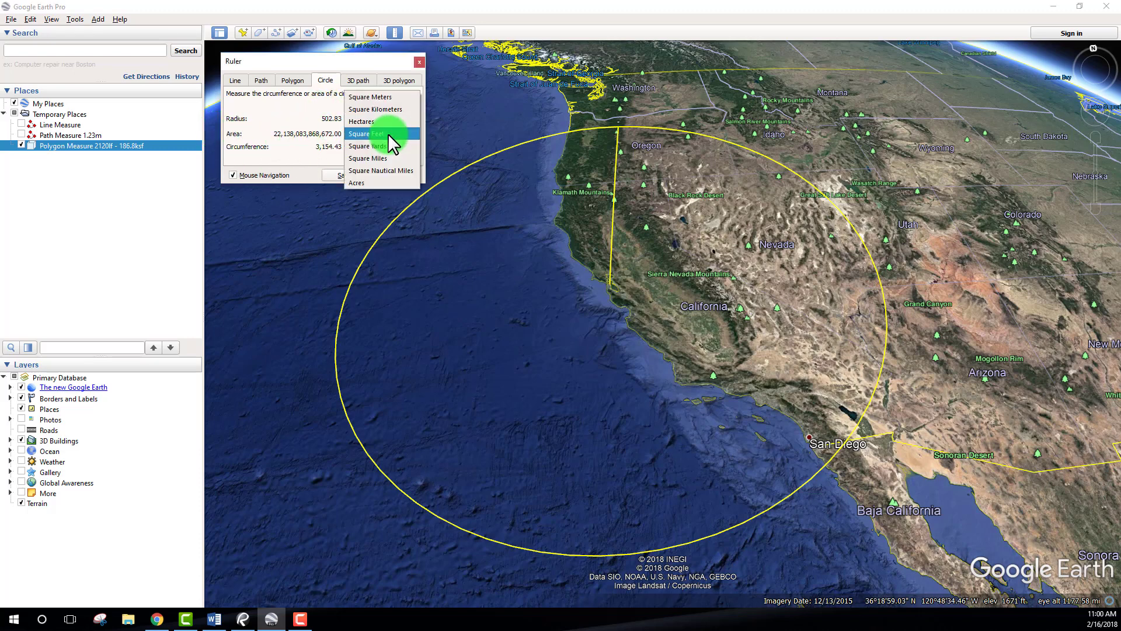
pyautogui.click(363, 184)
pyautogui.click(386, 133)
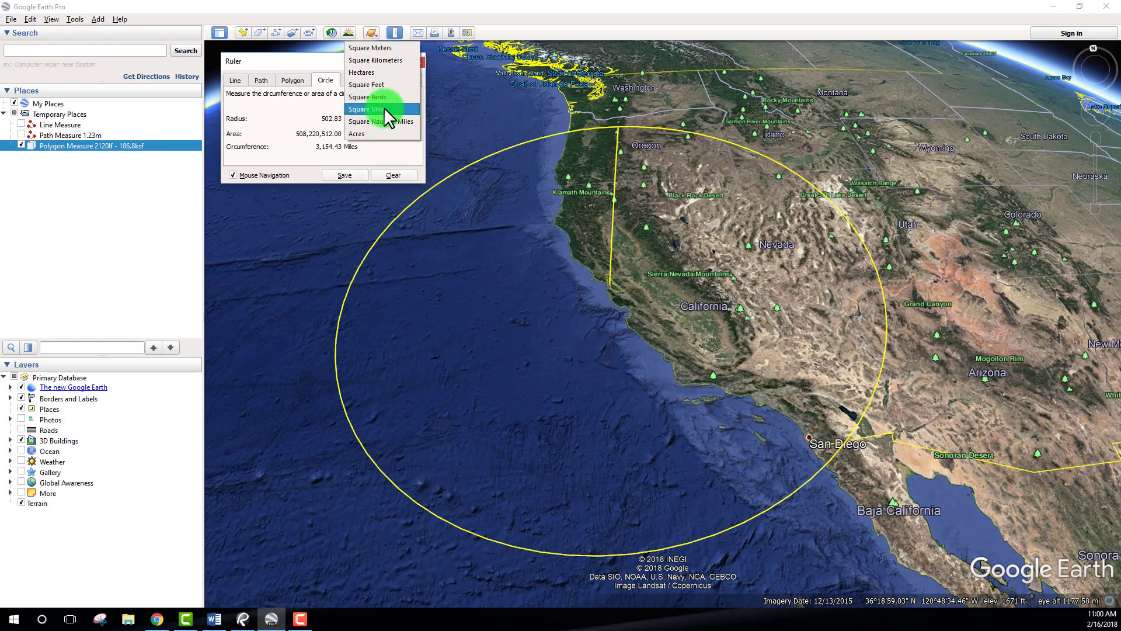
pyautogui.click(385, 110)
# Step: Shrink the circle around San Francisco to a radius of about 20.5 miles
pyautogui.click(608, 248)
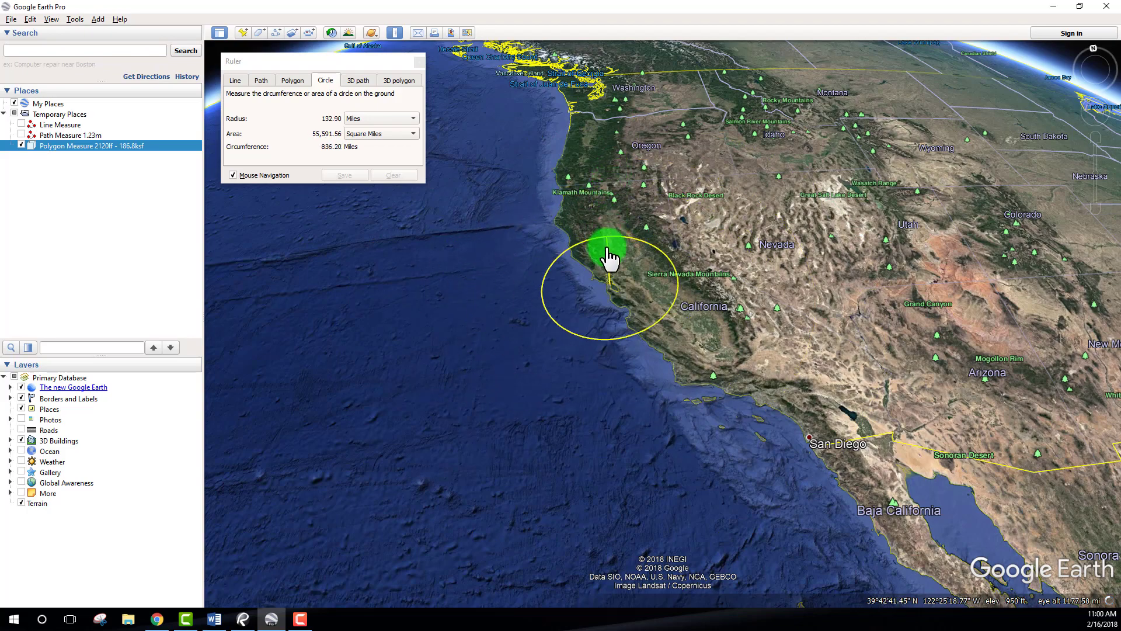
pyautogui.scroll(8, 610, 286)
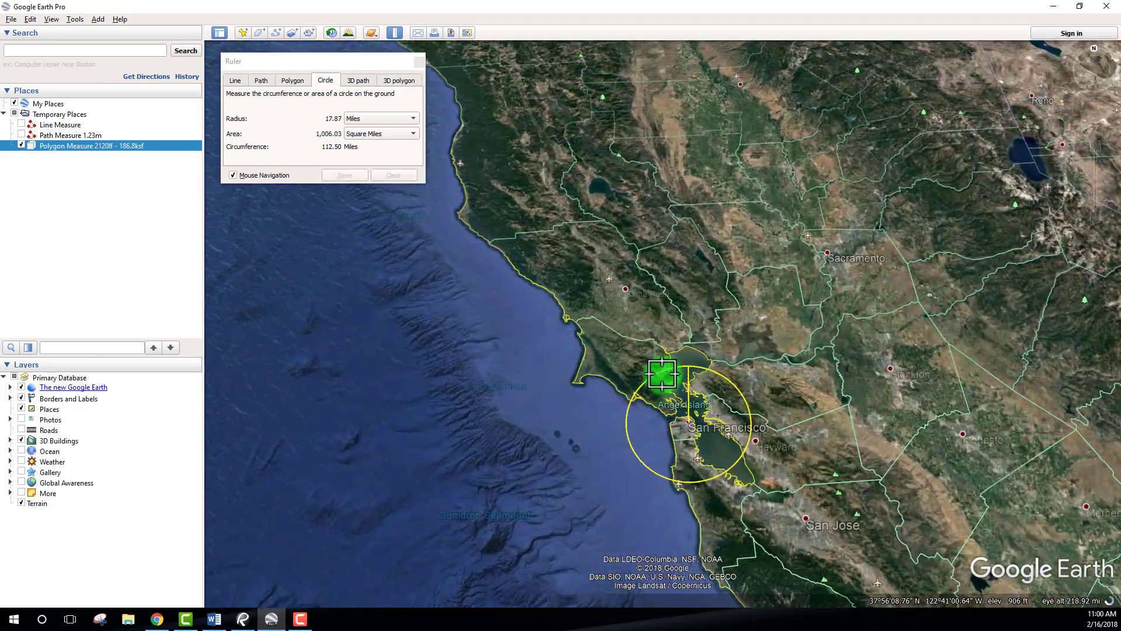
pyautogui.click(664, 212)
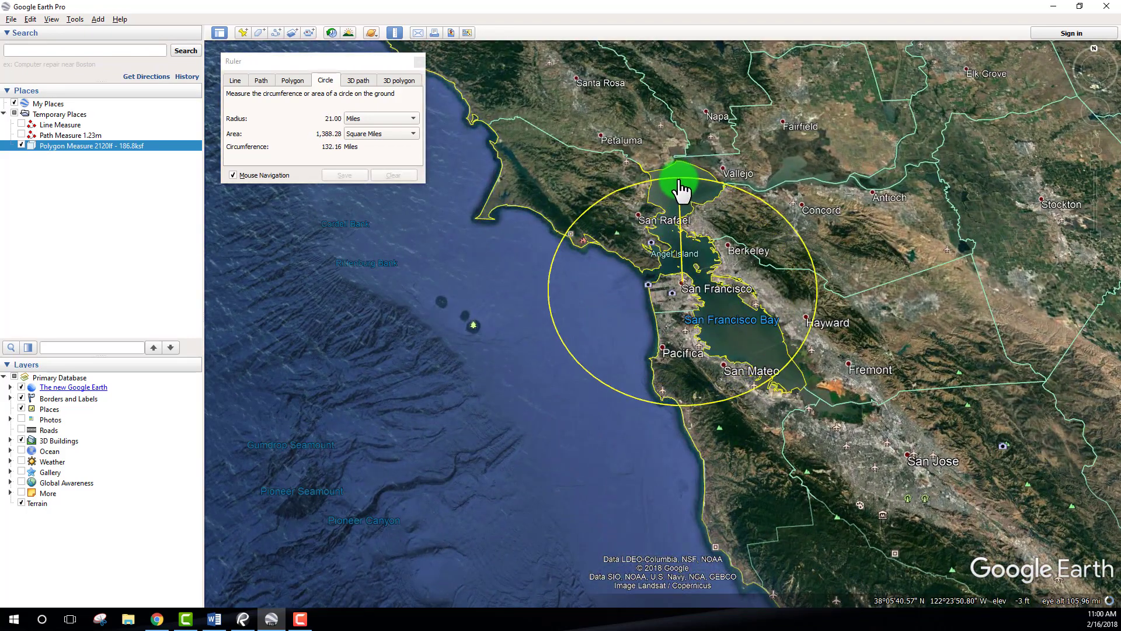
pyautogui.click(679, 188)
# Step: Save the San Francisco circle as Circle Measure and bring the round parking lot inside the looping ramp into view
pyautogui.moveTo(665, 291); pyautogui.dragTo(661, 350)
pyautogui.scroll(3, 658, 240)
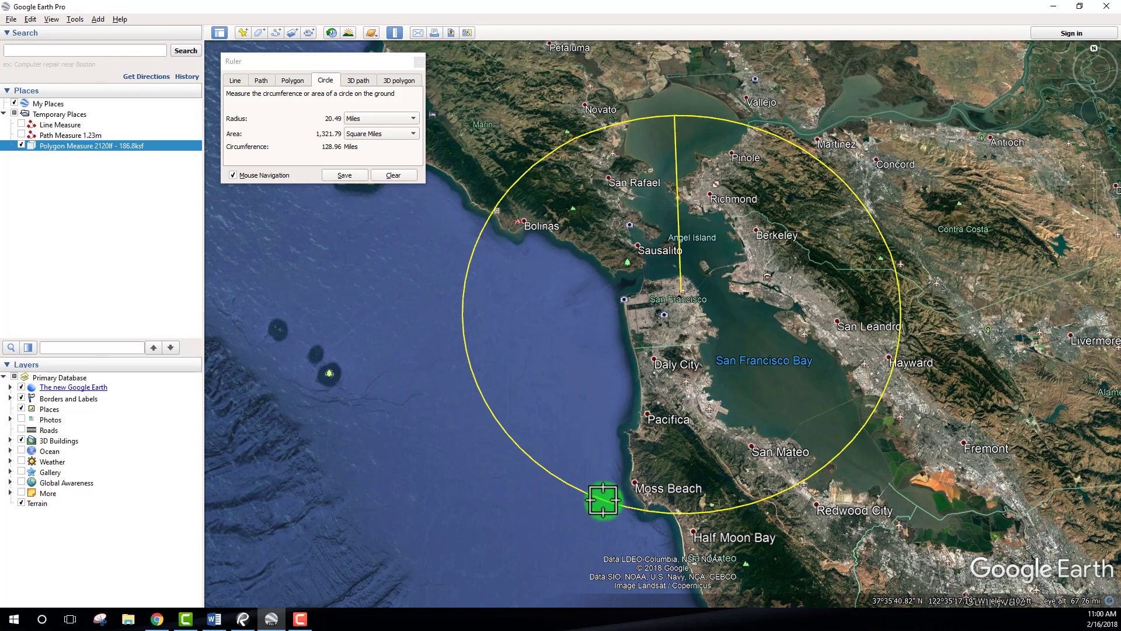
pyautogui.scroll(2, 750, 243)
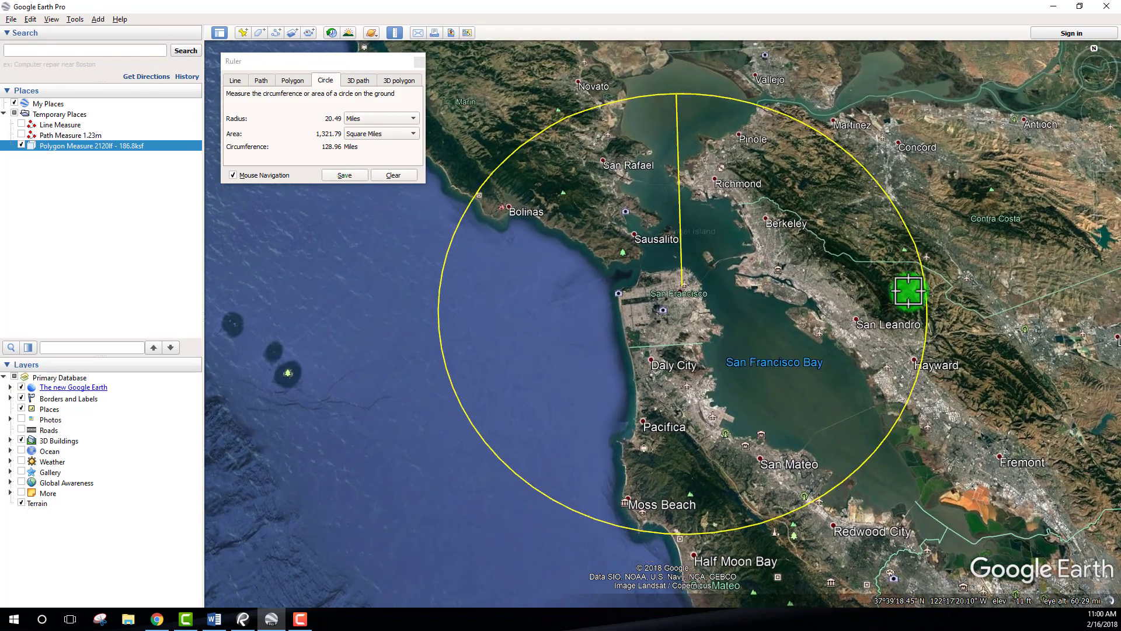
pyautogui.click(344, 175)
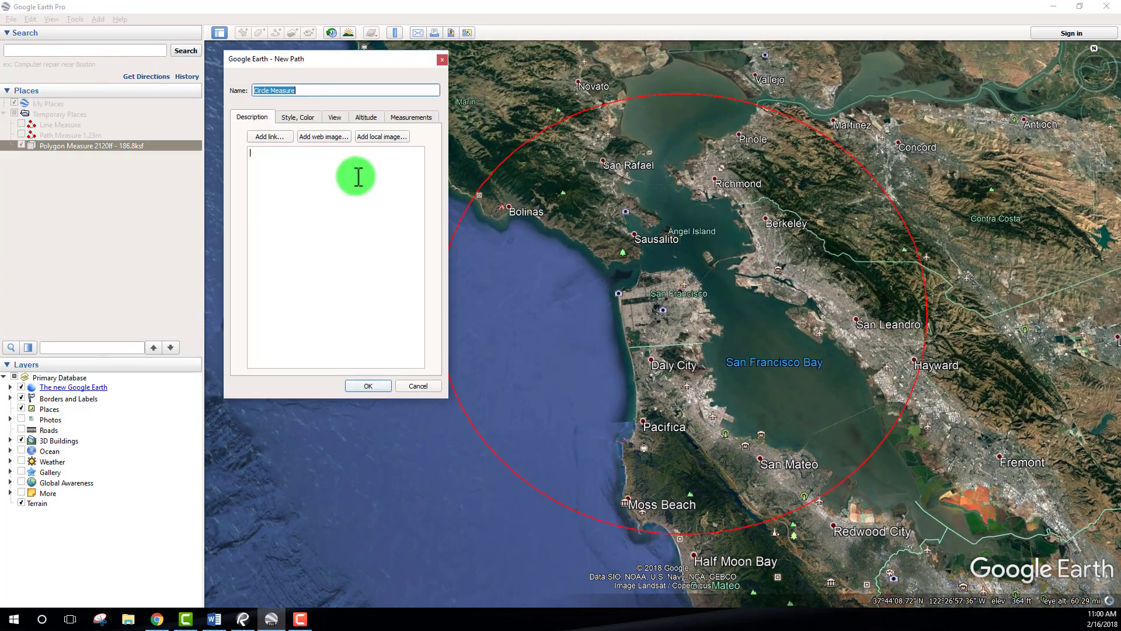
pyautogui.scroll(5, 743, 278)
pyautogui.scroll(5, 658, 270)
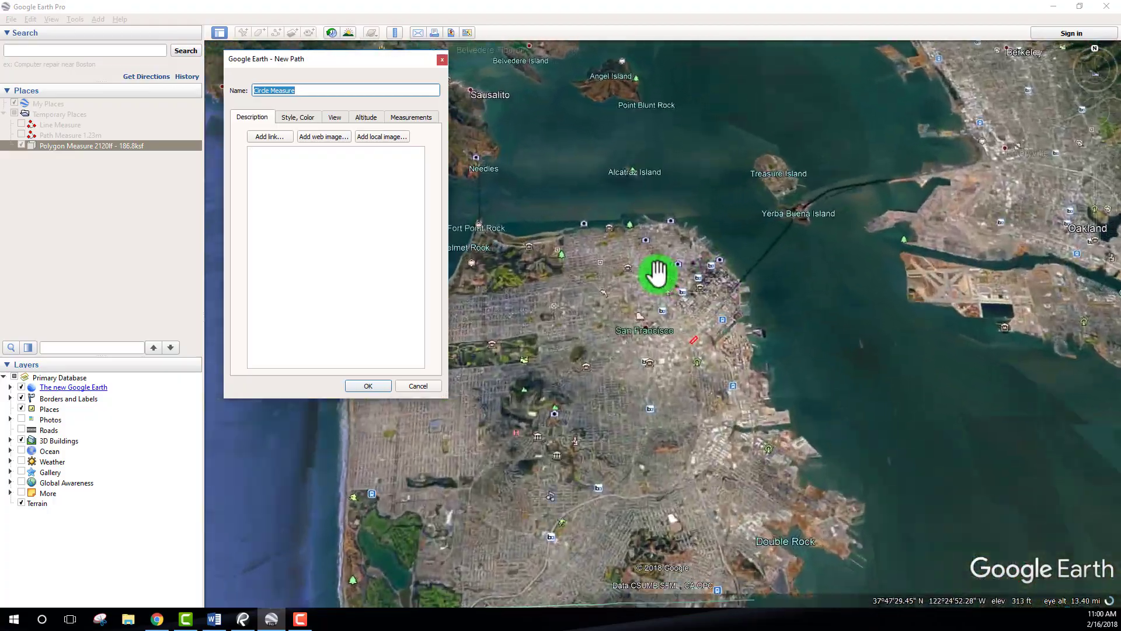
pyautogui.scroll(5, 658, 256)
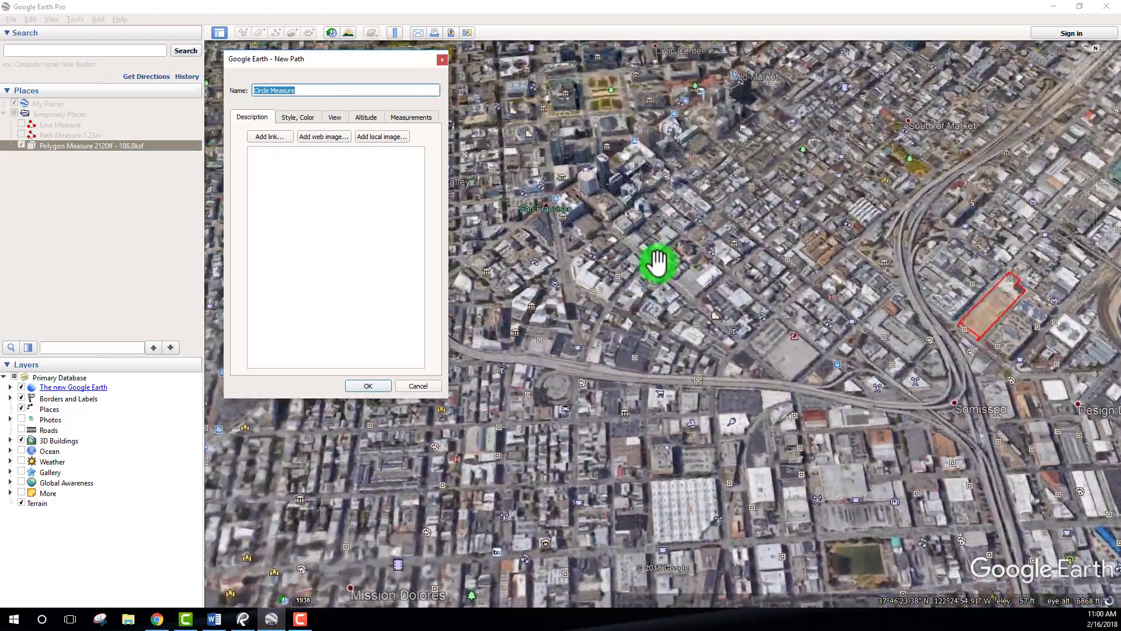
pyautogui.scroll(5, 655, 442)
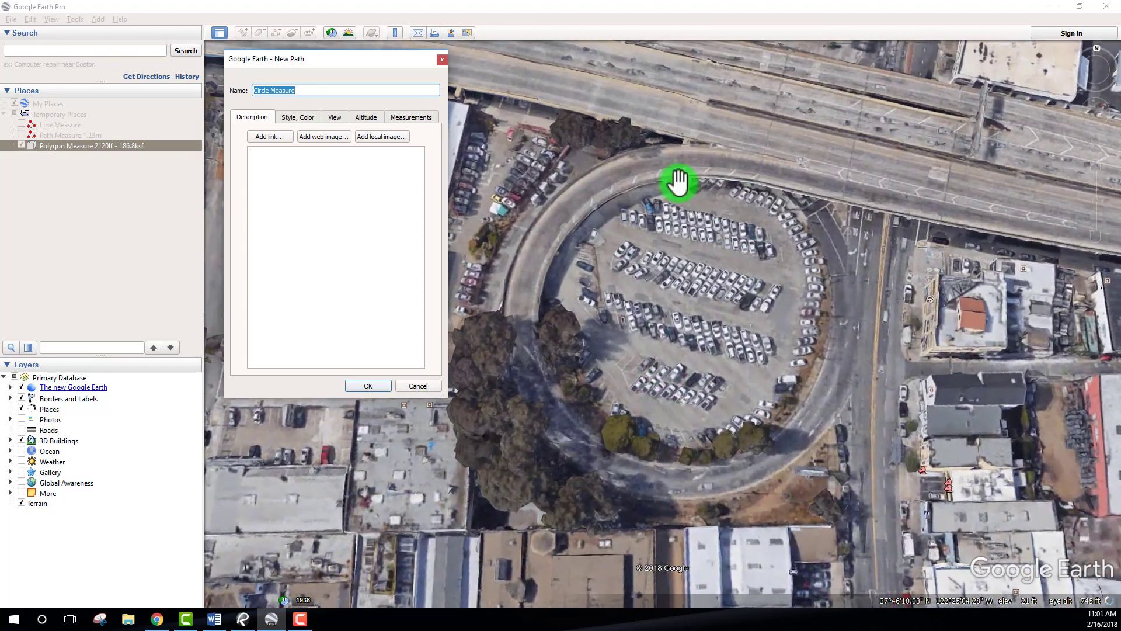
pyautogui.click(367, 386)
# Step: Reopen the Ruler and measure a circle about 0.02 miles in radius around the round parking lot
pyautogui.click(394, 33)
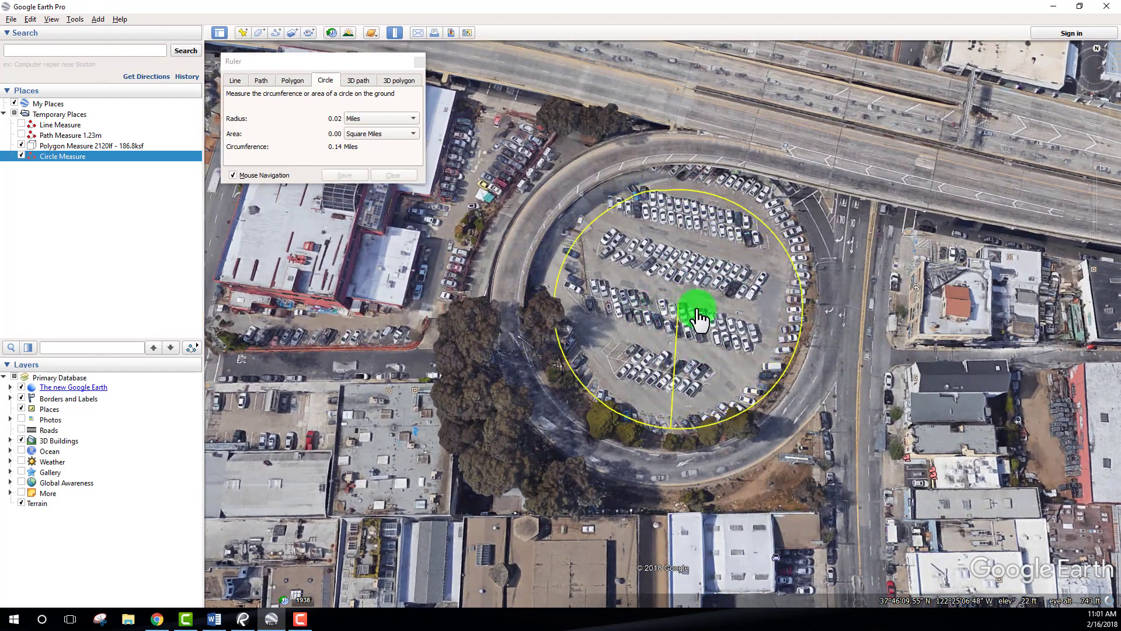
pyautogui.scroll(-5, 685, 350)
pyautogui.moveTo(685, 242); pyautogui.dragTo(738, 82)
pyautogui.scroll(-2, 543, 260)
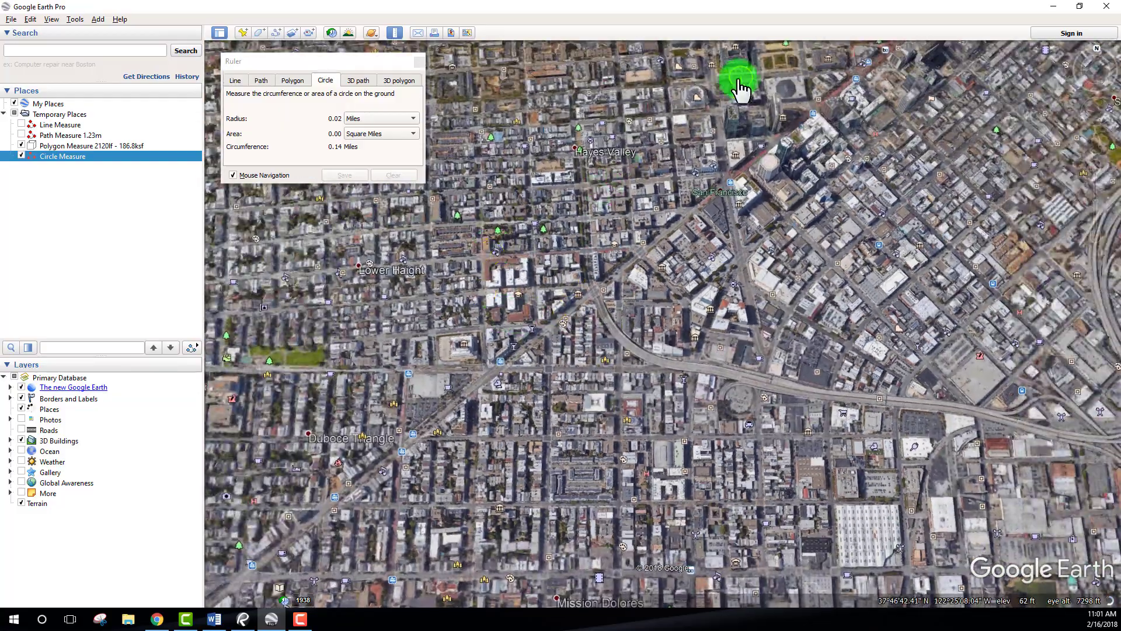
# Step: Draw a circle centred on the waterfront ballpark's home plate with a radius of about 0.06 miles
pyautogui.scroll(-4, 743, 212)
pyautogui.scroll(-3, 818, 304)
pyautogui.moveTo(762, 286); pyautogui.dragTo(575, 356)
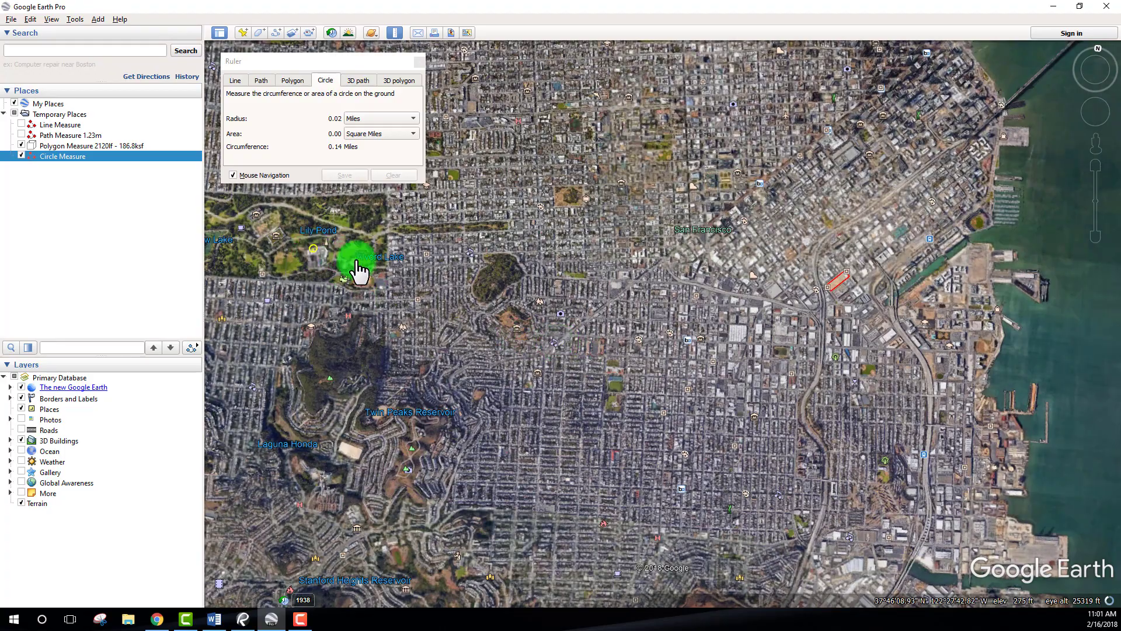
pyautogui.scroll(3, 888, 278)
pyautogui.moveTo(888, 278); pyautogui.dragTo(576, 510)
pyautogui.scroll(8, 759, 232)
pyautogui.scroll(4, 700, 343)
pyautogui.moveTo(577, 546); pyautogui.dragTo(590, 481)
pyautogui.scroll(-3, 591, 481)
pyautogui.moveTo(701, 453)
pyautogui.mouseDown()
pyautogui.moveTo(713, 385)
pyautogui.moveTo(688, 441)
pyautogui.mouseUp()
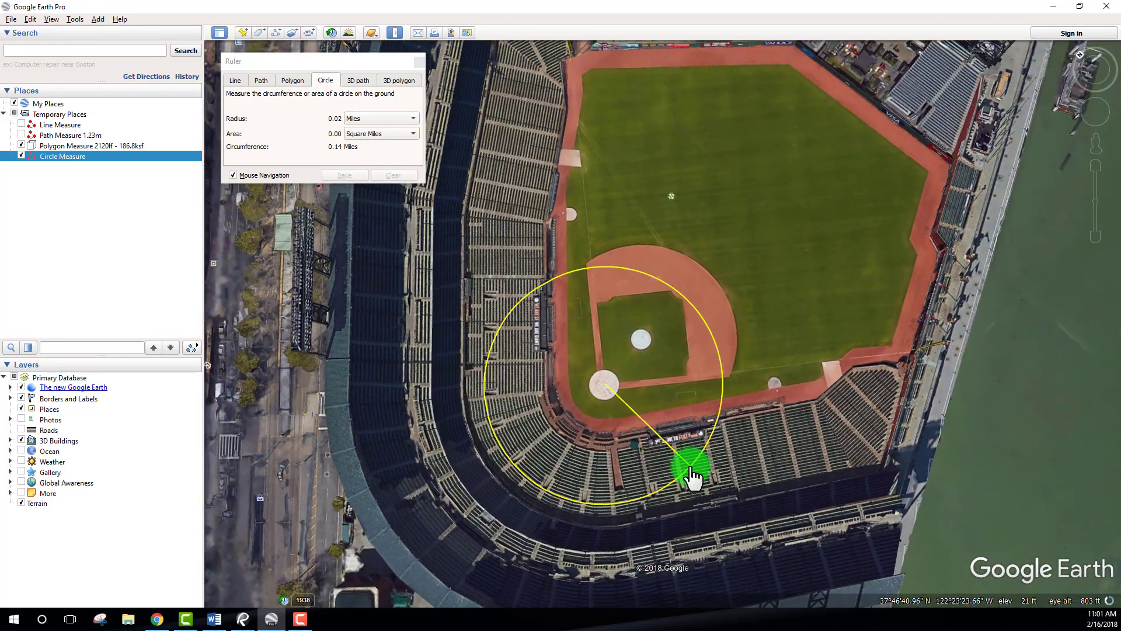
pyautogui.moveTo(782, 390); pyautogui.dragTo(833, 326)
pyautogui.scroll(-2, 846, 250)
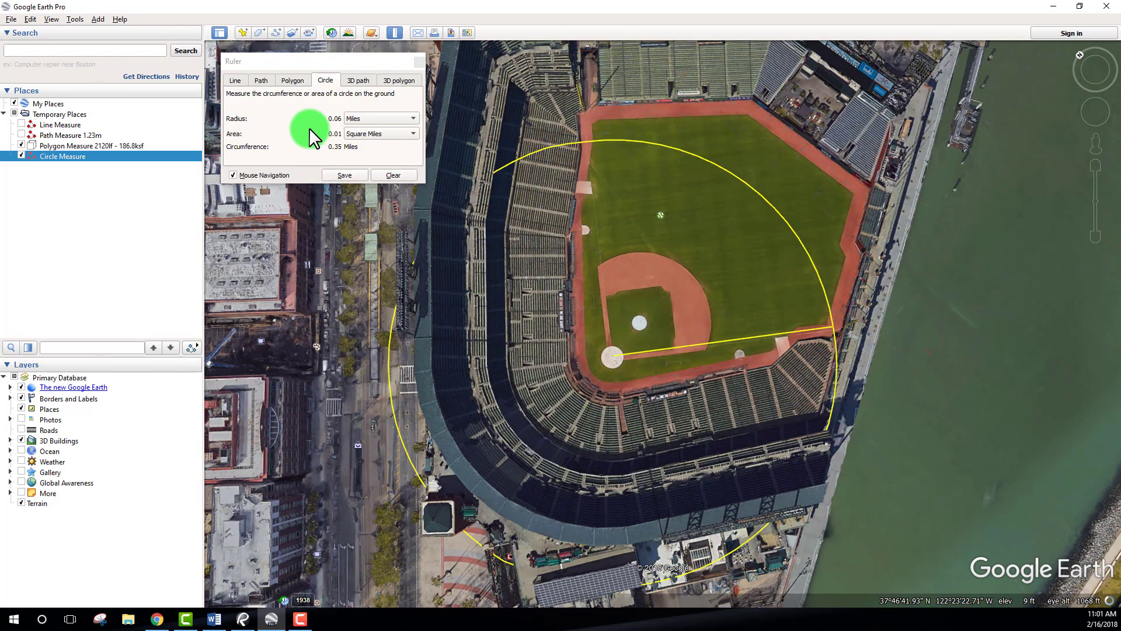
# Step: Set the circle's radius unit to feet and stretch the circle to the outfield wall, about 420 feet from home plate
pyautogui.click(380, 118)
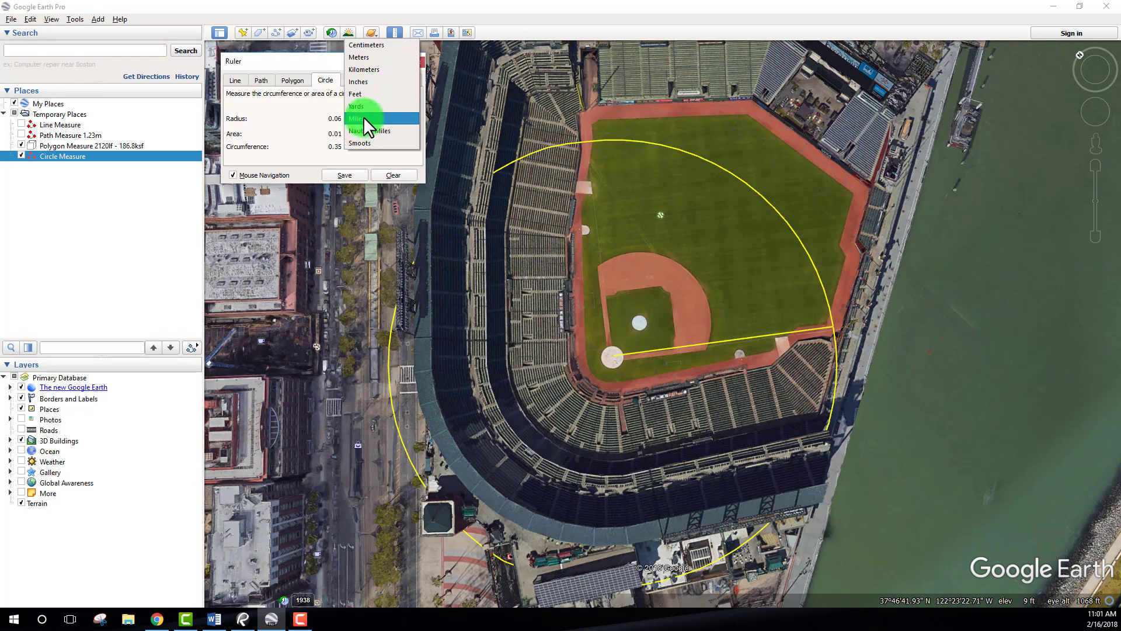
pyautogui.click(384, 95)
pyautogui.moveTo(833, 336); pyautogui.dragTo(459, 164)
pyautogui.scroll(5, 801, 325)
pyautogui.scroll(1, 815, 241)
pyautogui.scroll(-3, 458, 158)
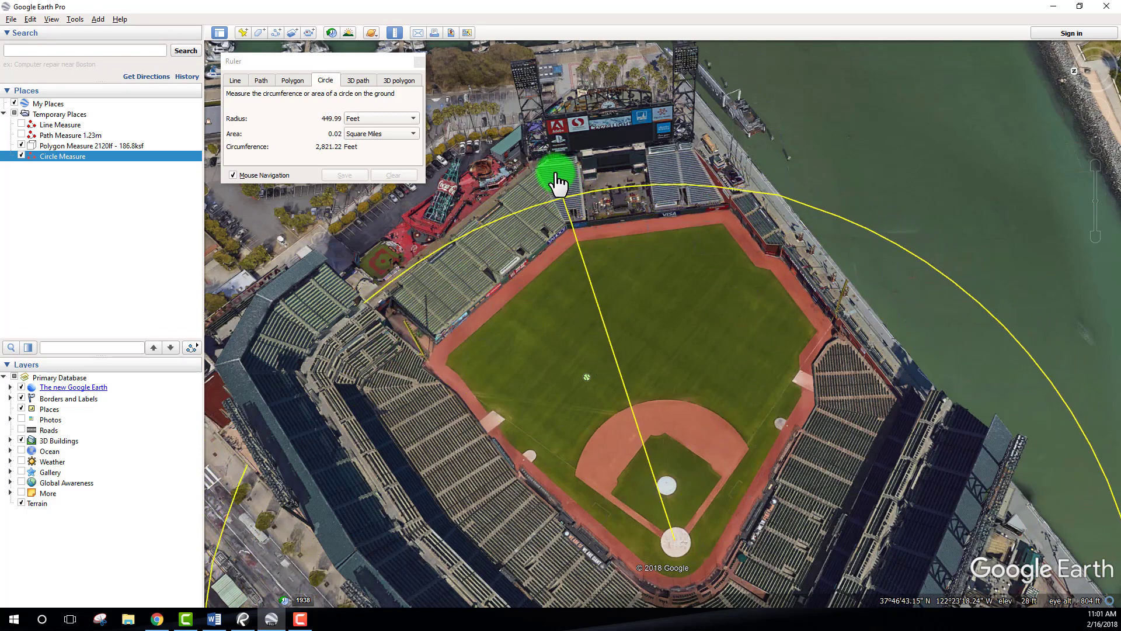
pyautogui.scroll(-3, 727, 205)
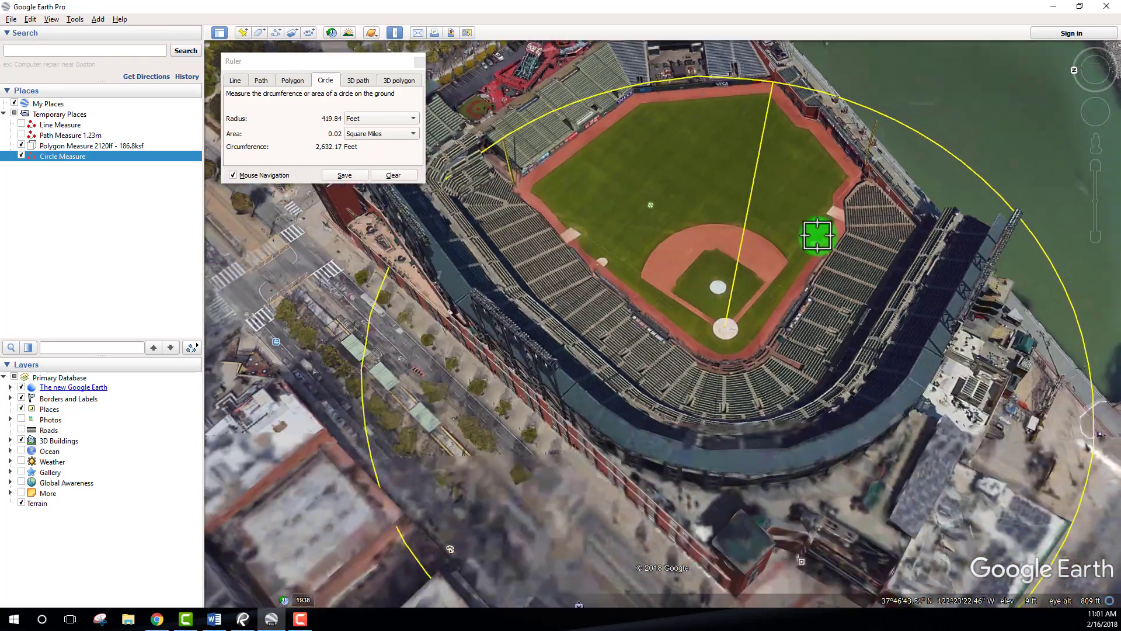
# Step: Save the ballpark circle as Circle Measure
pyautogui.moveTo(818, 235); pyautogui.dragTo(708, 230, button='middle')
pyautogui.scroll(2, 708, 230)
pyautogui.click(345, 178)
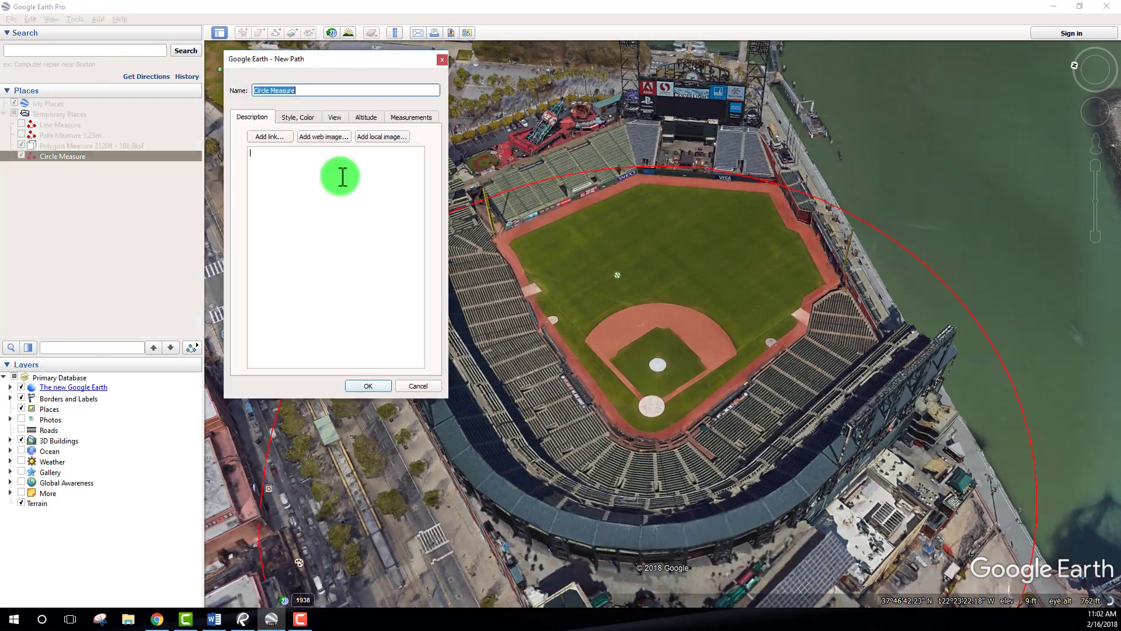
pyautogui.click(372, 386)
# Step: Inspect the ballpark circle from another angle and hide both saved circles and the saved polygon
pyautogui.scroll(-3, 683, 303)
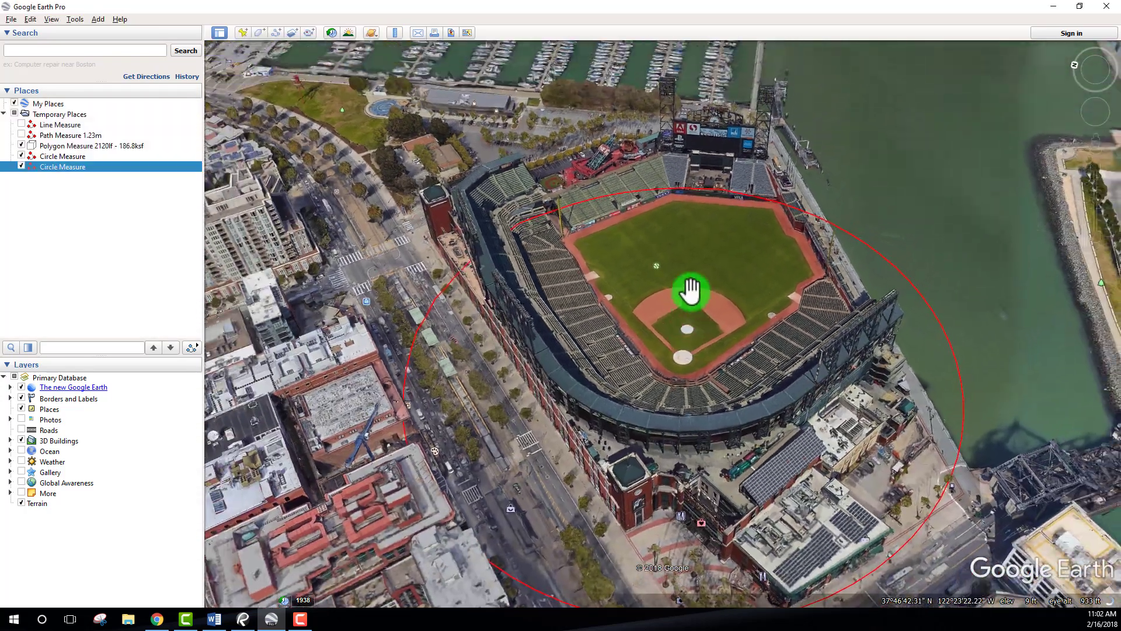
pyautogui.moveTo(721, 248); pyautogui.dragTo(489, 299, button='middle')
pyautogui.scroll(3, 489, 299)
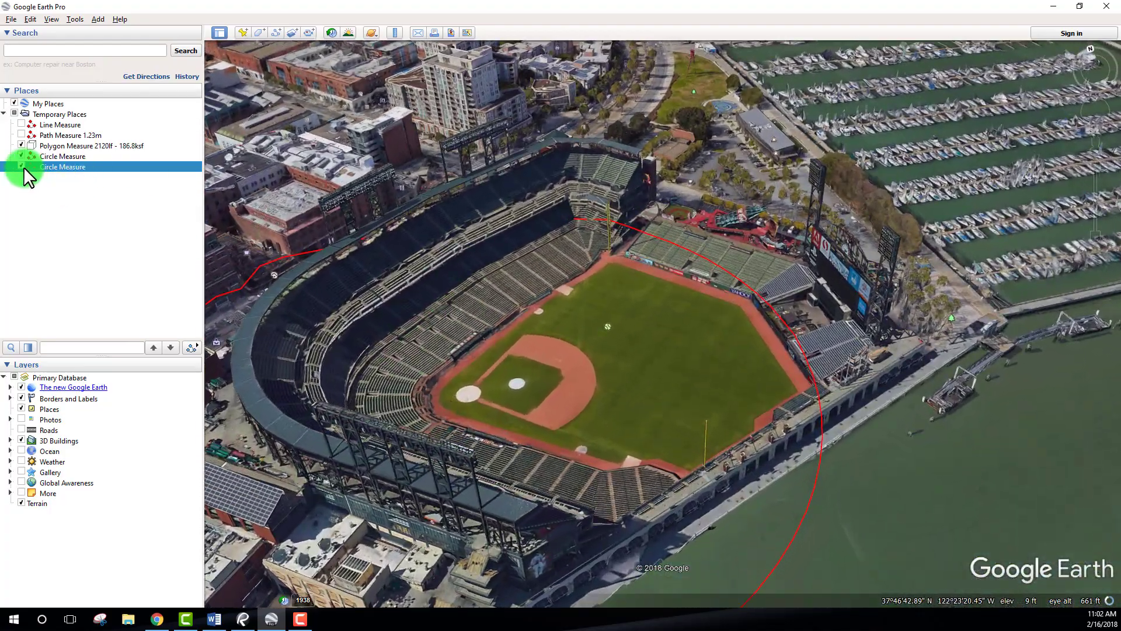
pyautogui.click(22, 166)
pyautogui.click(23, 155)
pyautogui.doubleClick(23, 146)
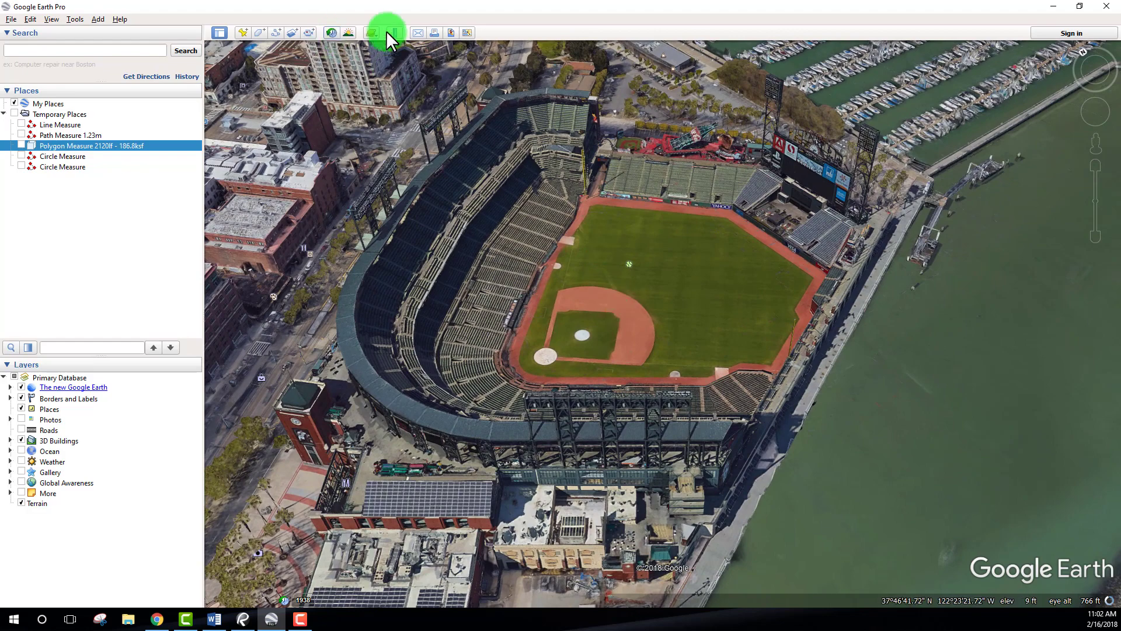
# Step: Open the Ruler and look over the waterfront ballpark and its surrounding blocks at close and wide range
pyautogui.click(394, 34)
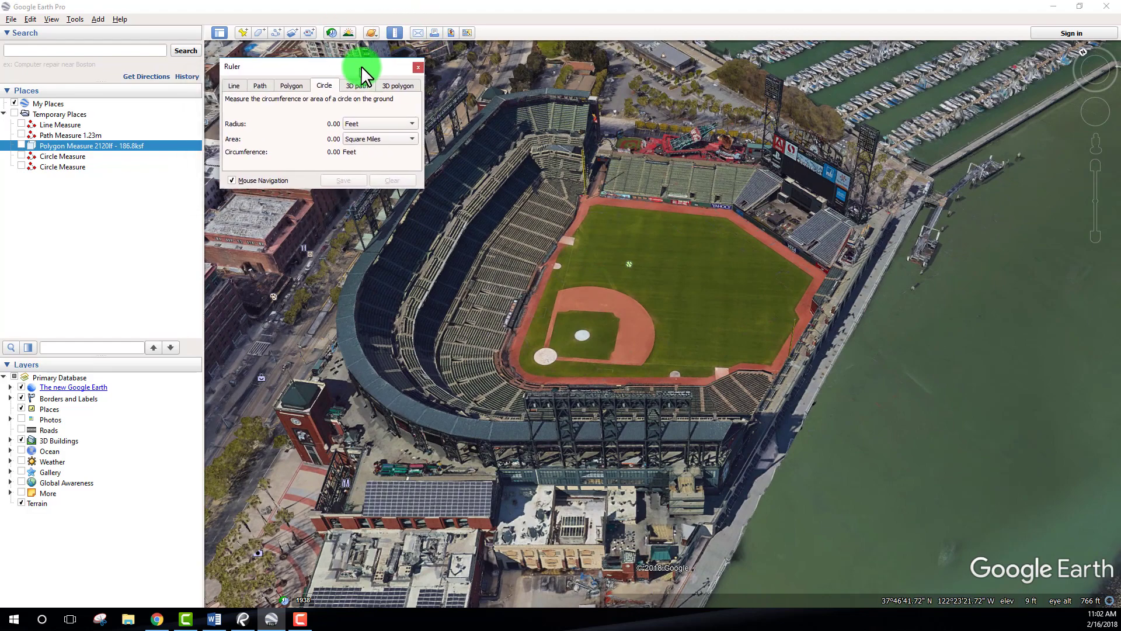
pyautogui.scroll(-5, 761, 292)
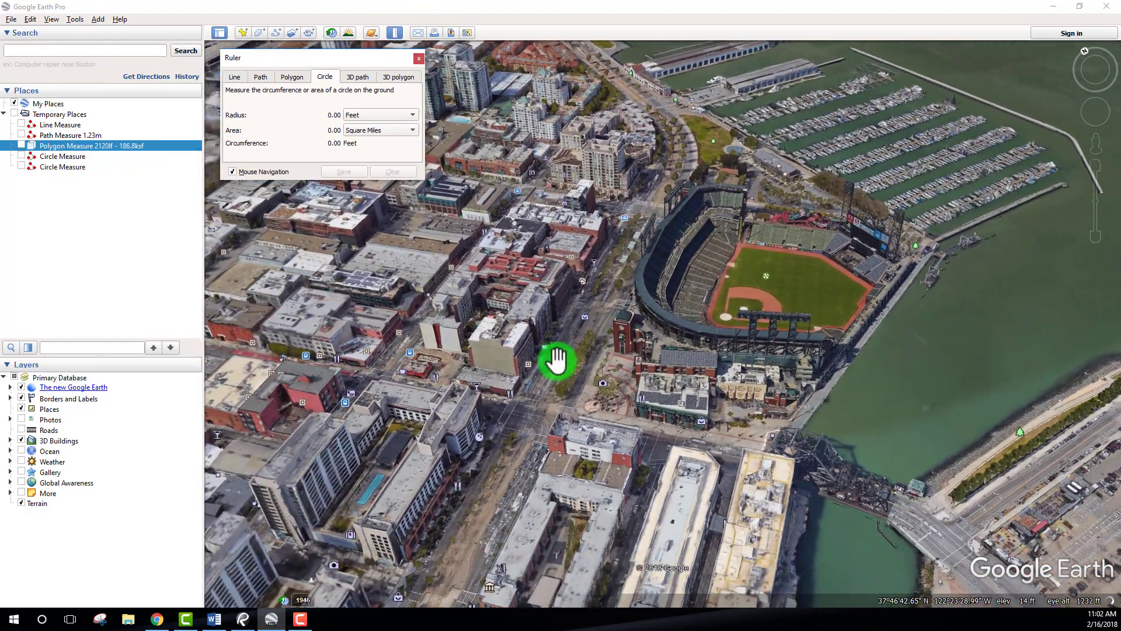
pyautogui.moveTo(556, 360); pyautogui.dragTo(724, 298)
pyautogui.moveTo(555, 355); pyautogui.dragTo(540, 350, button='middle')
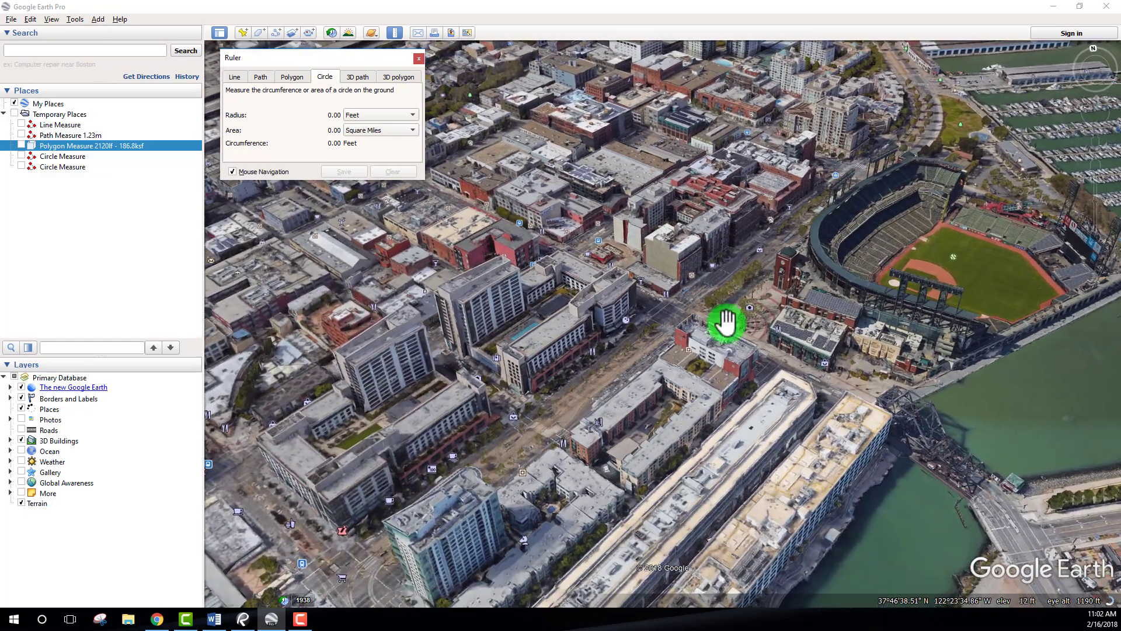
pyautogui.press('Right')
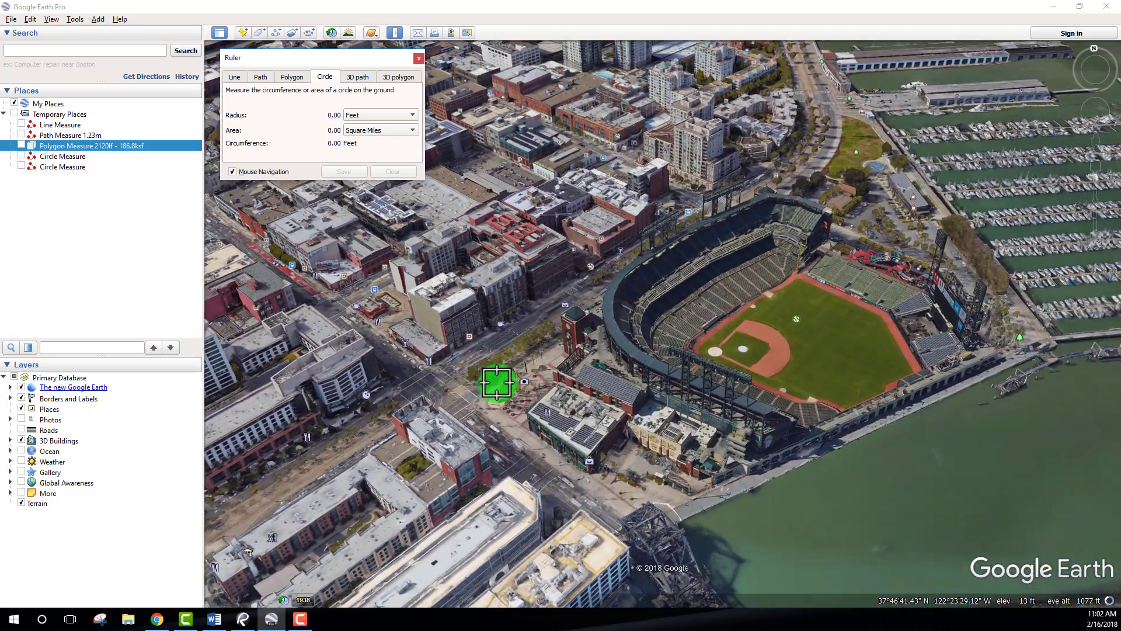
pyautogui.scroll(3, 497, 383)
pyautogui.scroll(3, 496, 383)
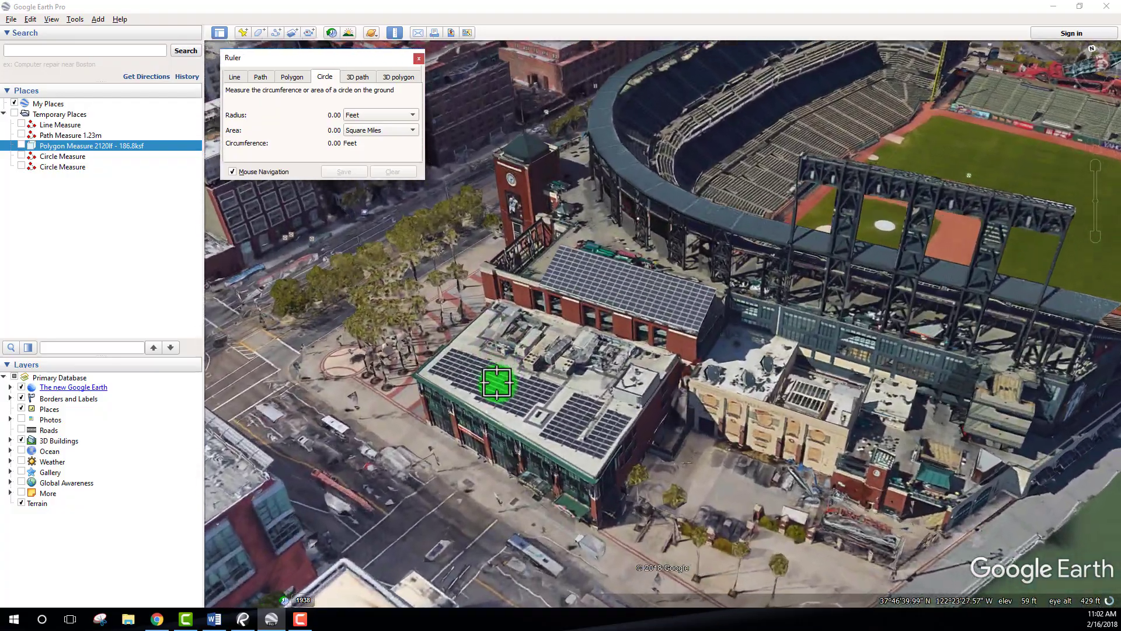
pyautogui.scroll(-3, 497, 383)
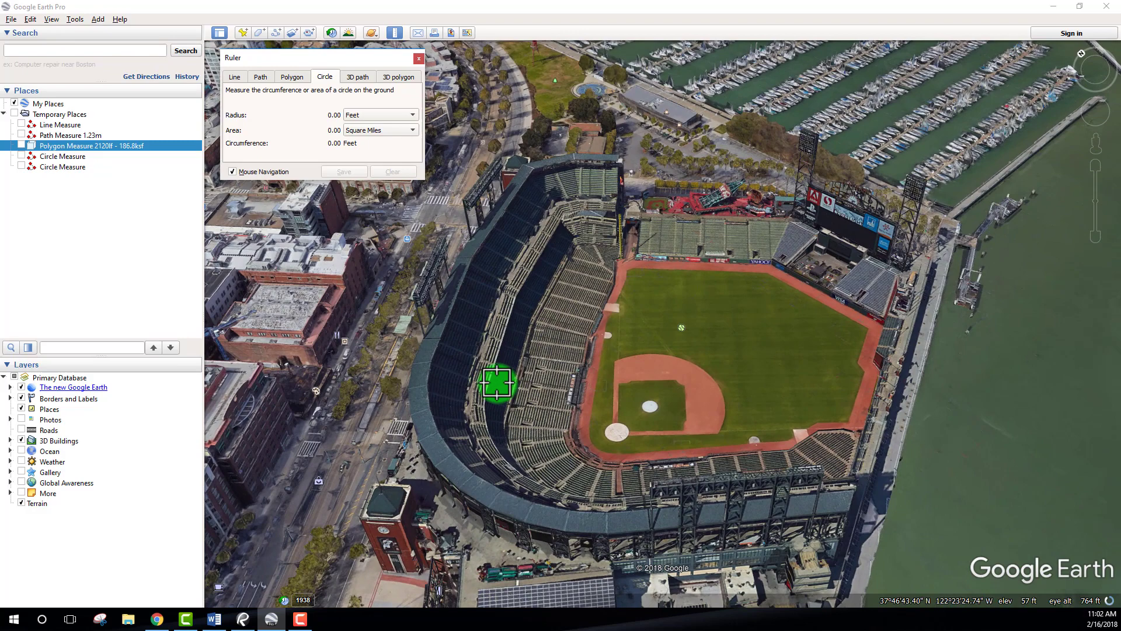
pyautogui.moveTo(497, 383); pyautogui.dragTo(490, 373)
pyautogui.scroll(2, 770, 426)
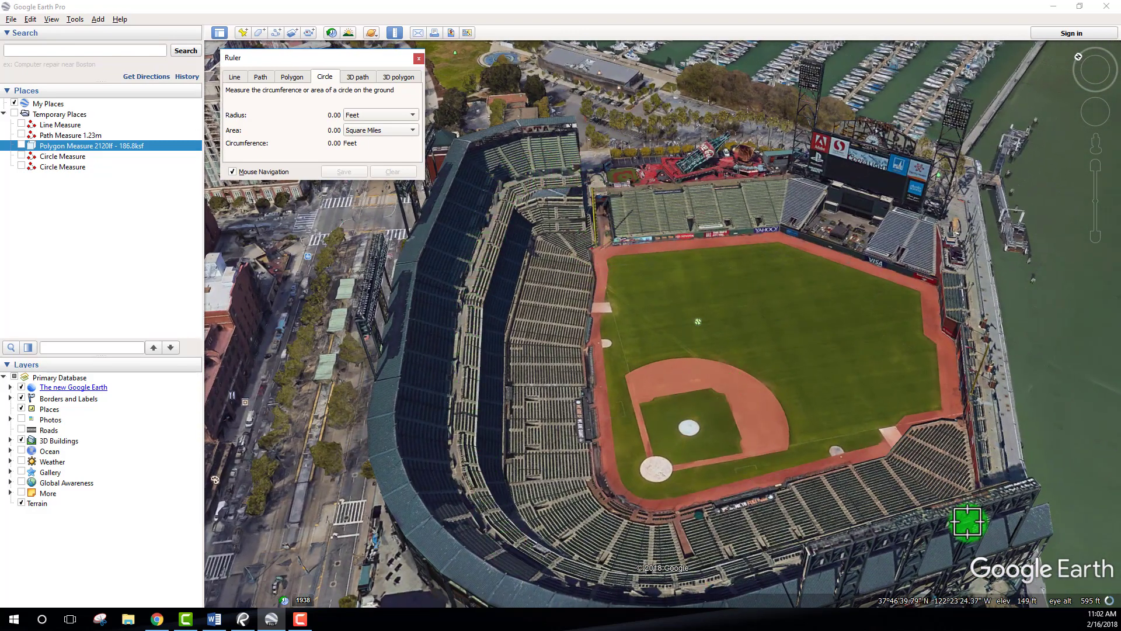
# Step: Hide the 3D Buildings layer to compare the ballpark with its flat imagery, and show the layer again
pyautogui.moveTo(967, 521); pyautogui.dragTo(940, 473, button='middle')
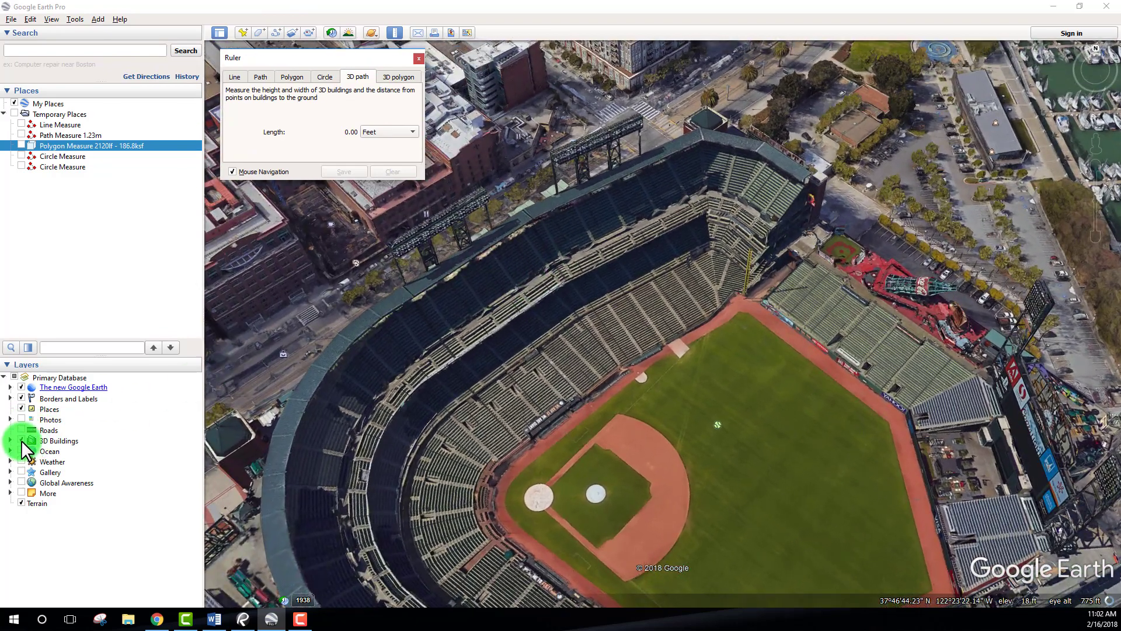
pyautogui.click(21, 440)
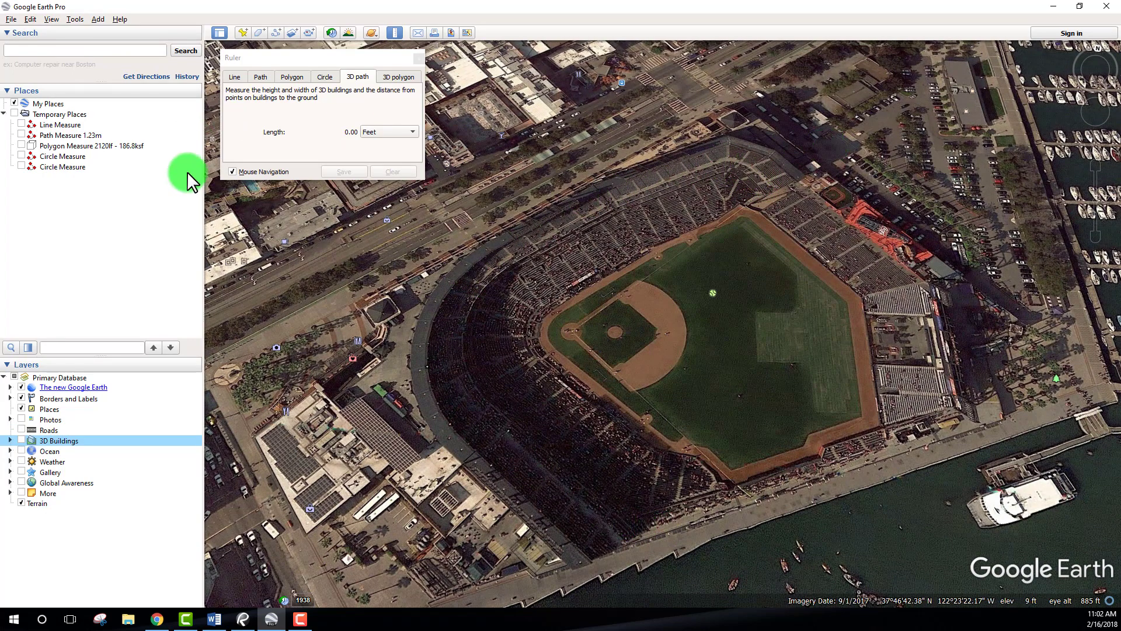
pyautogui.click(21, 440)
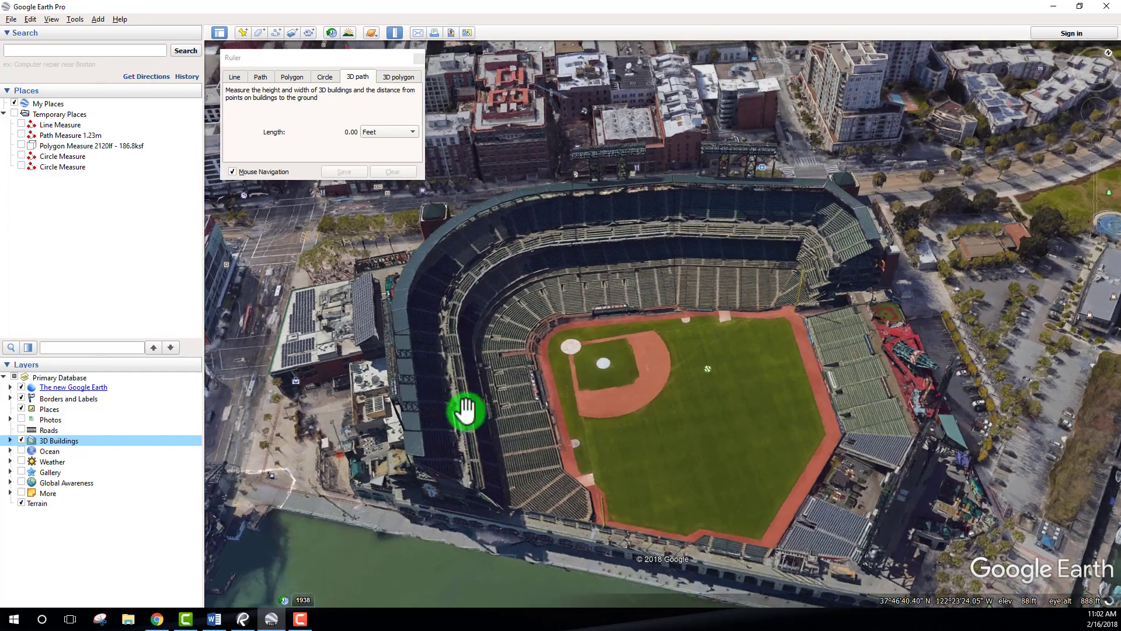
# Step: Draw a 3D path about 1,005 feet long following the curved upper-deck walkway from one end of the stands to the other
pyautogui.moveTo(465, 411); pyautogui.dragTo(422, 270, button='middle')
pyautogui.scroll(7, 756, 351)
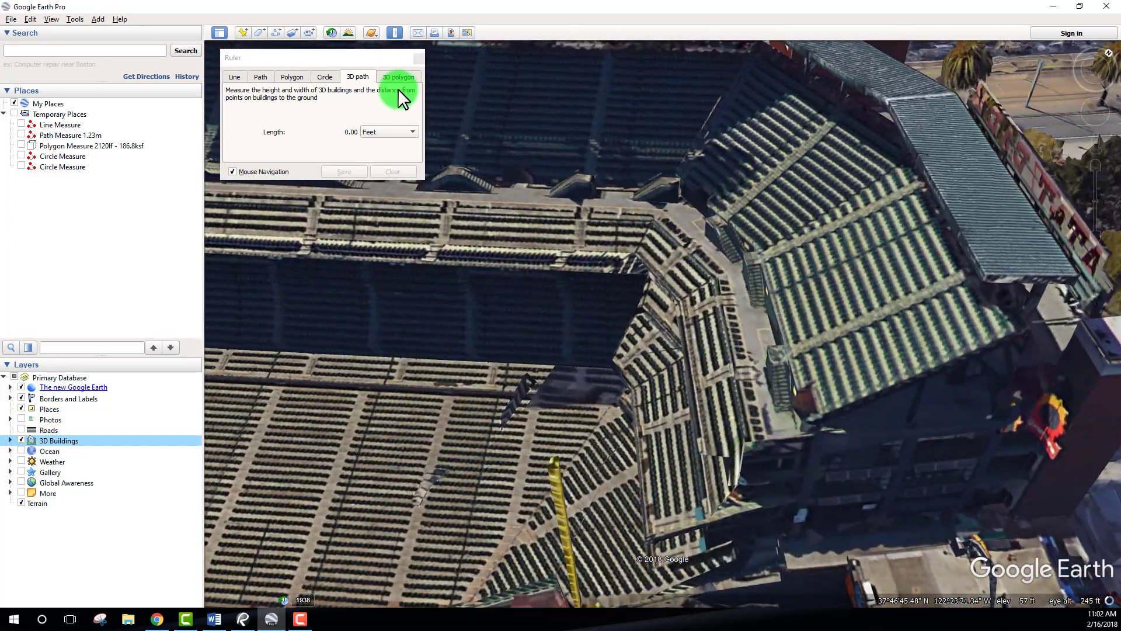
pyautogui.click(764, 435)
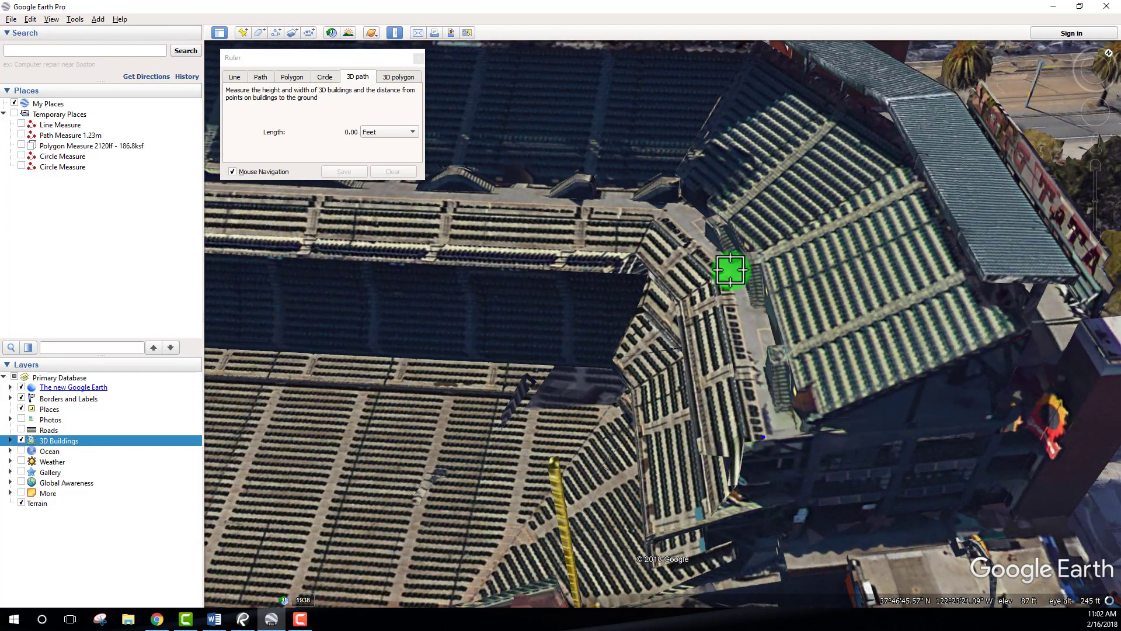
pyautogui.click(658, 207)
pyautogui.moveTo(577, 208); pyautogui.dragTo(545, 258)
pyautogui.click(684, 320)
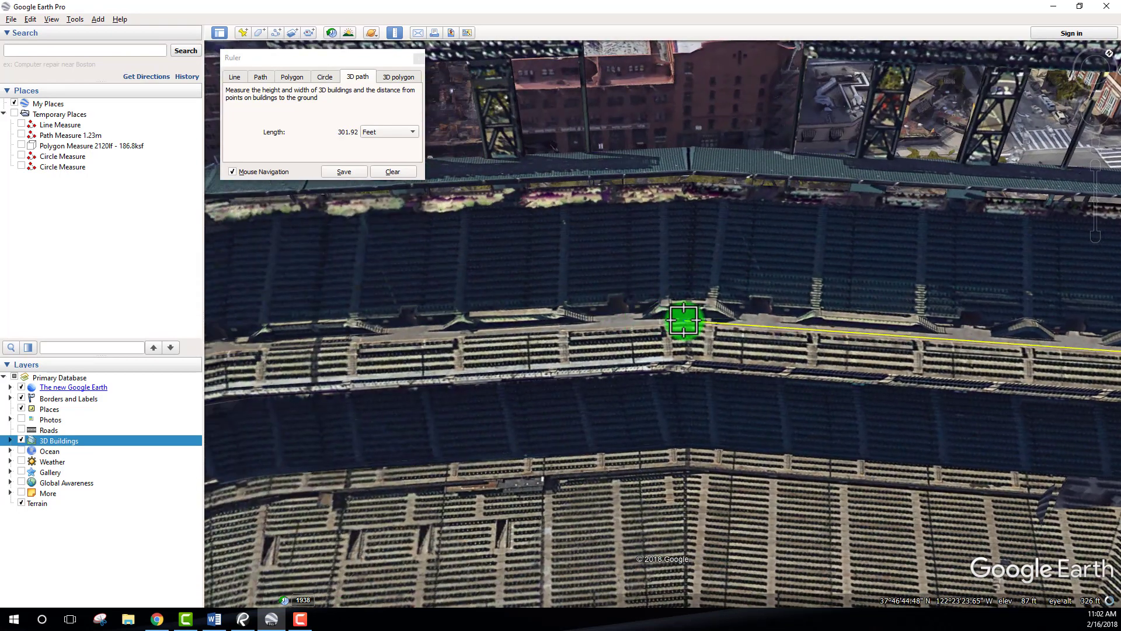
pyautogui.moveTo(274, 338); pyautogui.dragTo(556, 315)
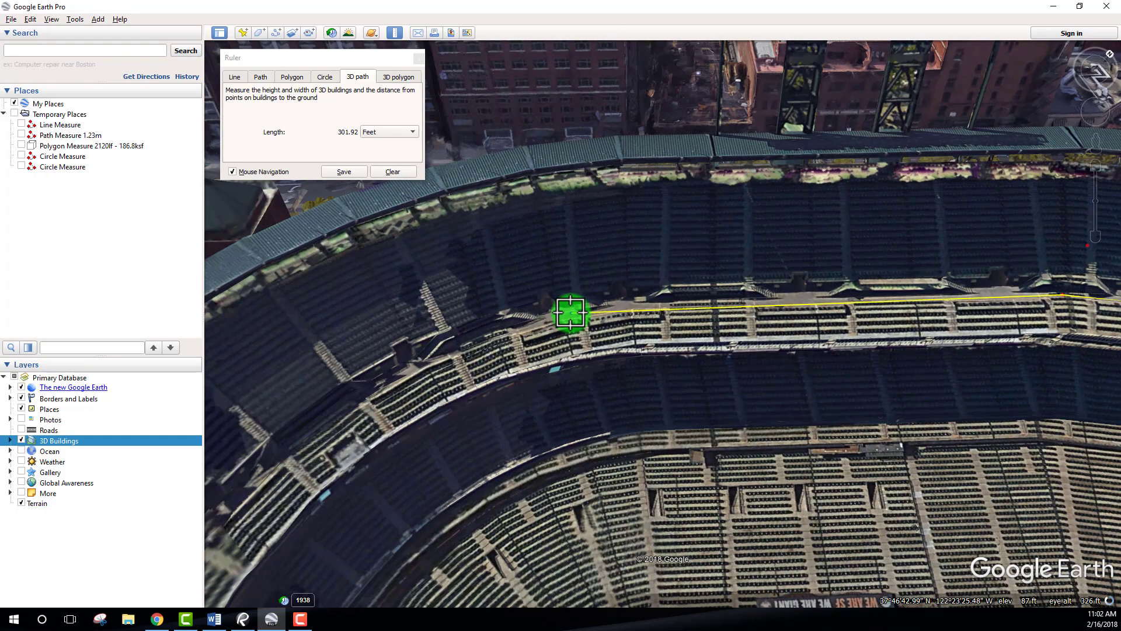
pyautogui.moveTo(432, 358); pyautogui.dragTo(585, 312)
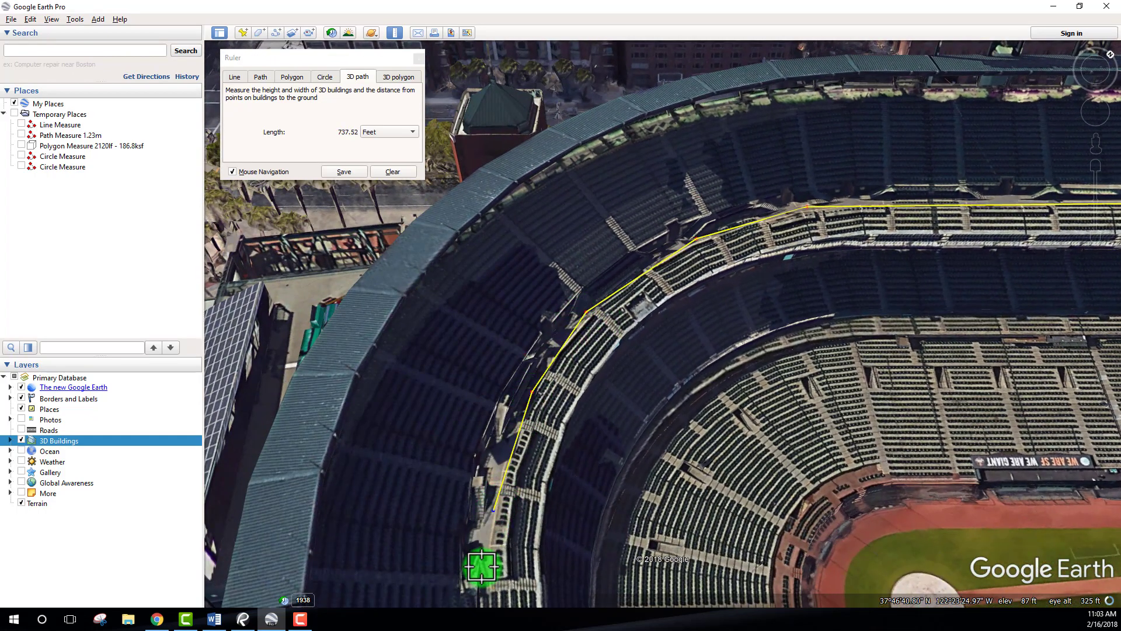
pyautogui.moveTo(481, 554); pyautogui.dragTo(576, 451)
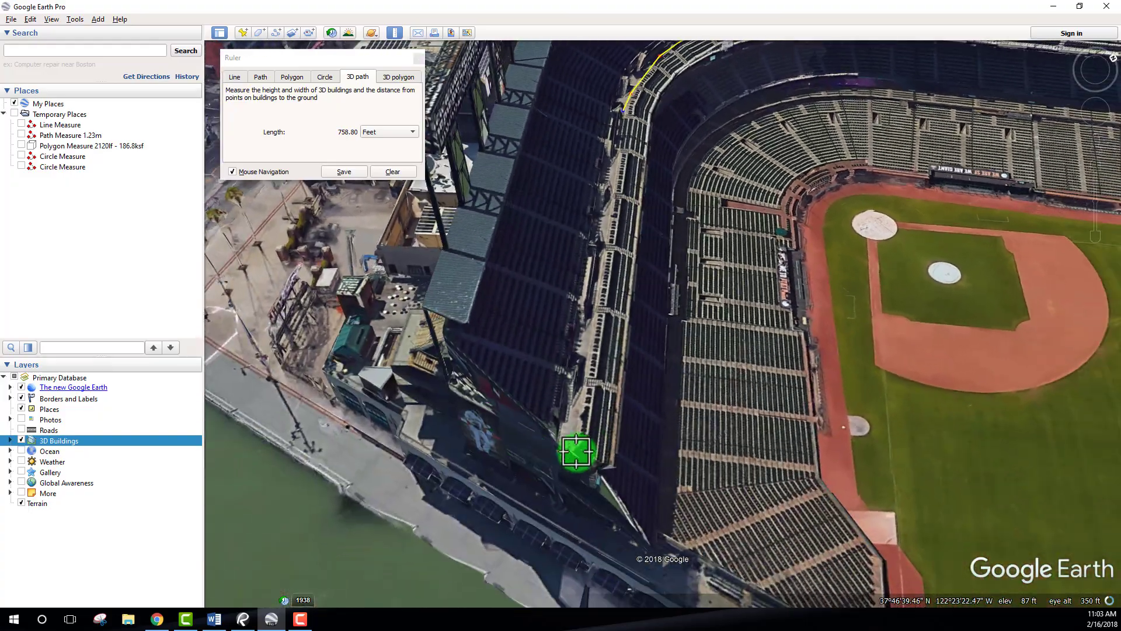
pyautogui.scroll(-5, 574, 444)
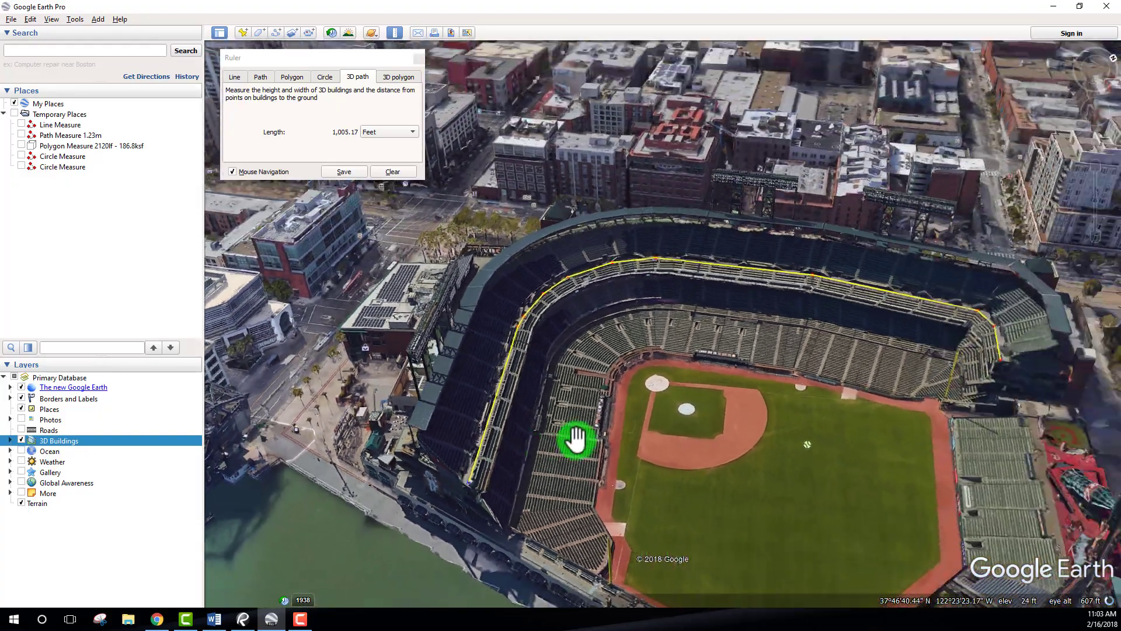
# Step: Inspect the 3D path from a low angle without 3D buildings, restore the 3D Buildings layer and view it against the stands
pyautogui.scroll(4, 626, 229)
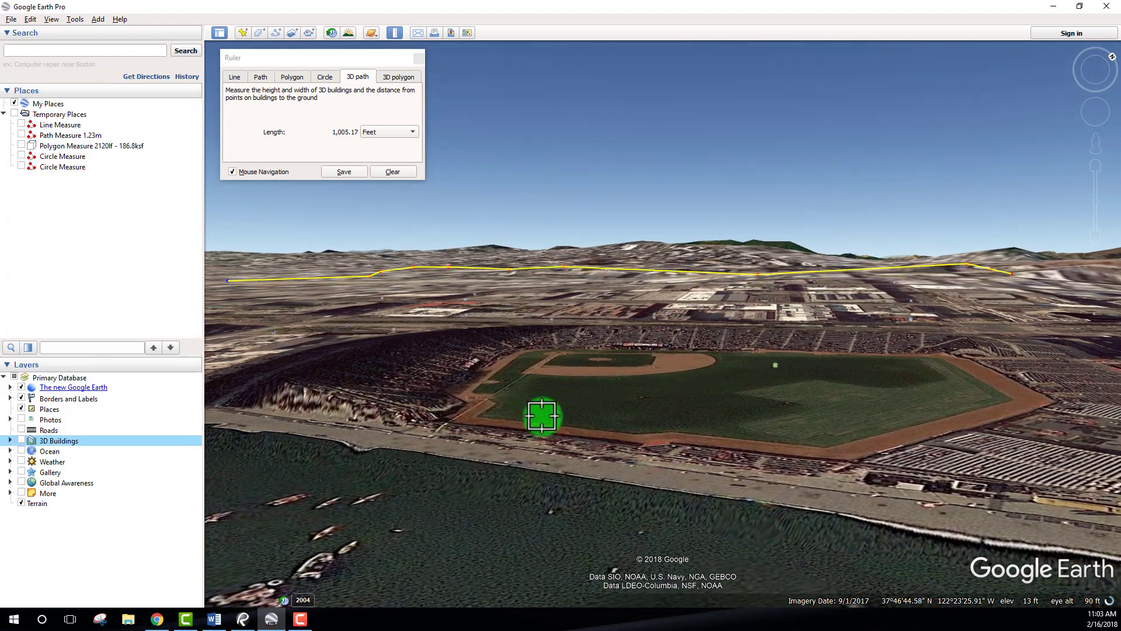
pyautogui.moveTo(369, 311); pyautogui.dragTo(173, 380, button='middle')
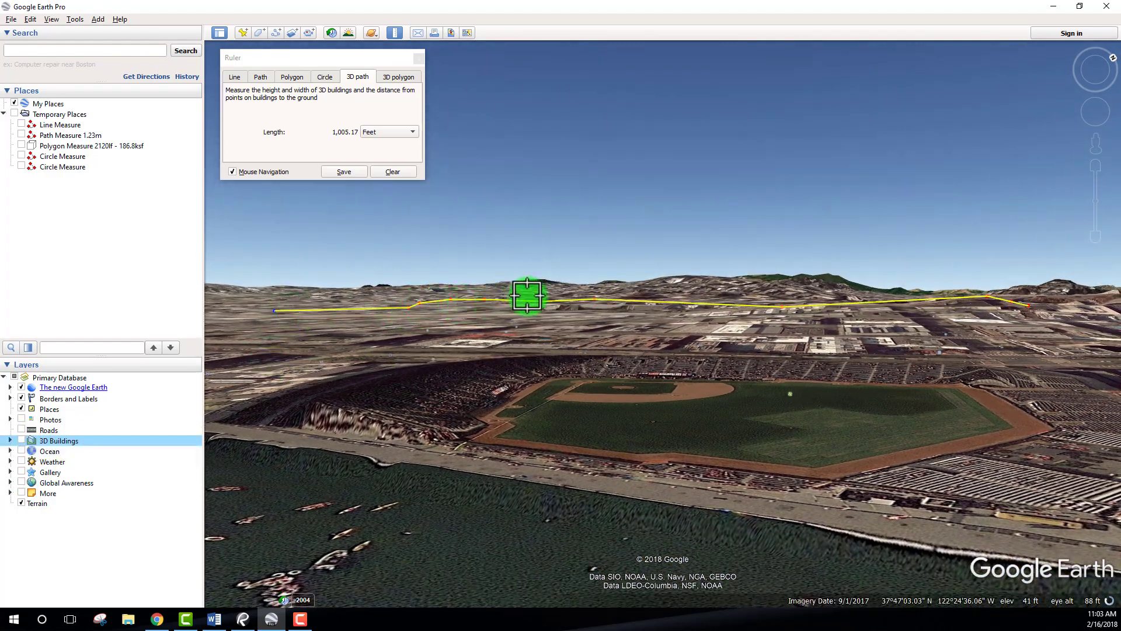
pyautogui.click(21, 440)
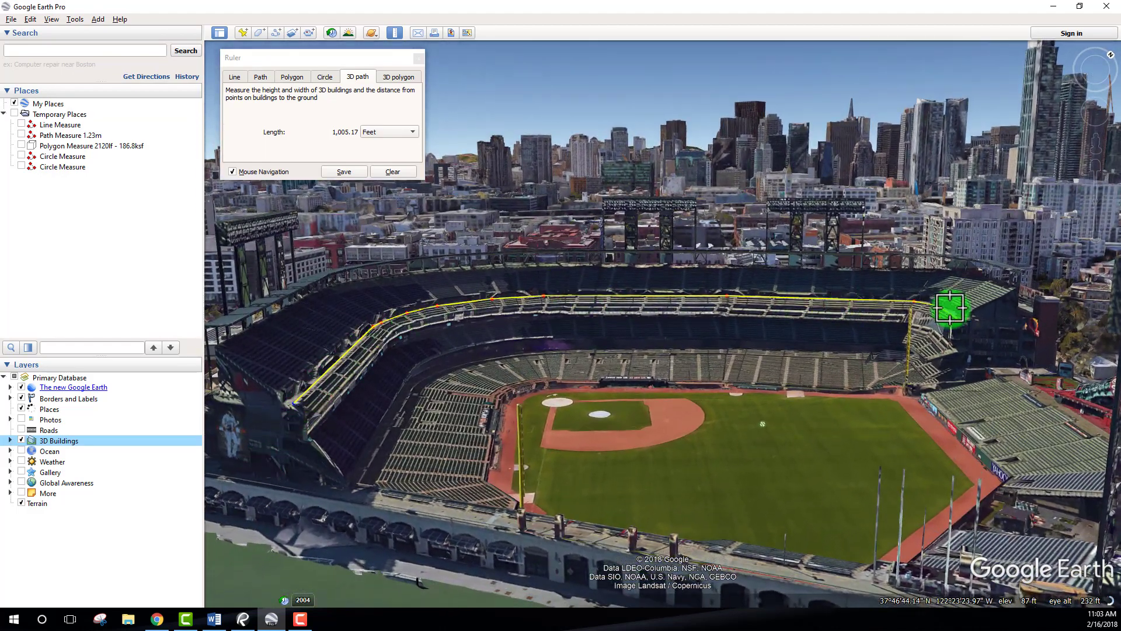
pyautogui.keyDown('shift'); pyautogui.scroll(5, 957, 315); pyautogui.keyUp('shift')
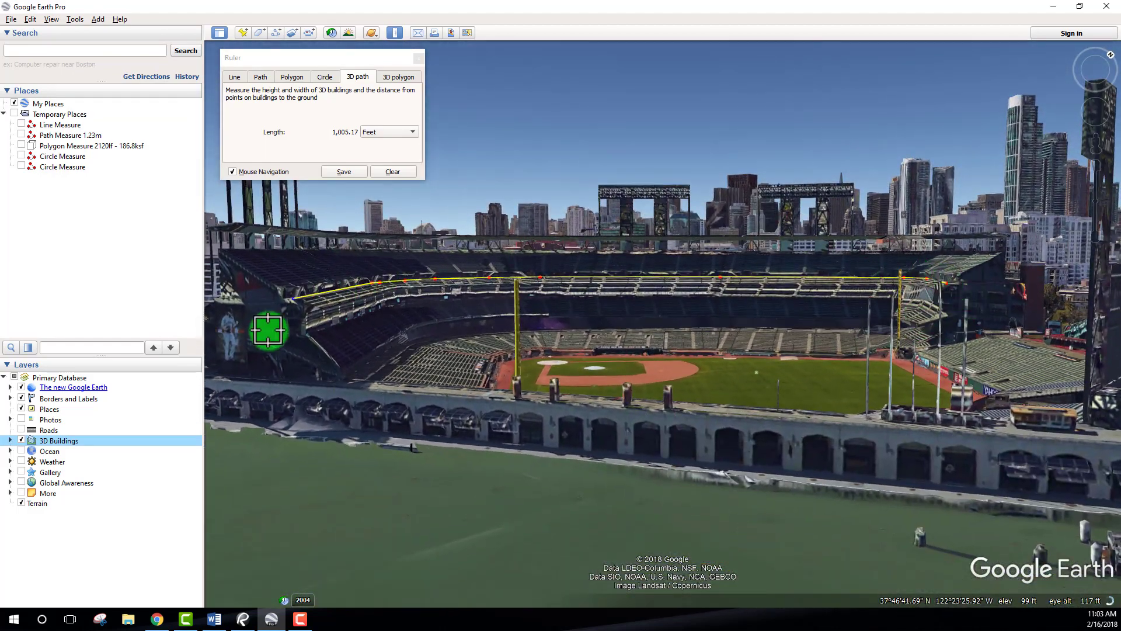
pyautogui.keyDown('shift'); pyautogui.scroll(-8, 502, 355); pyautogui.keyUp('shift')
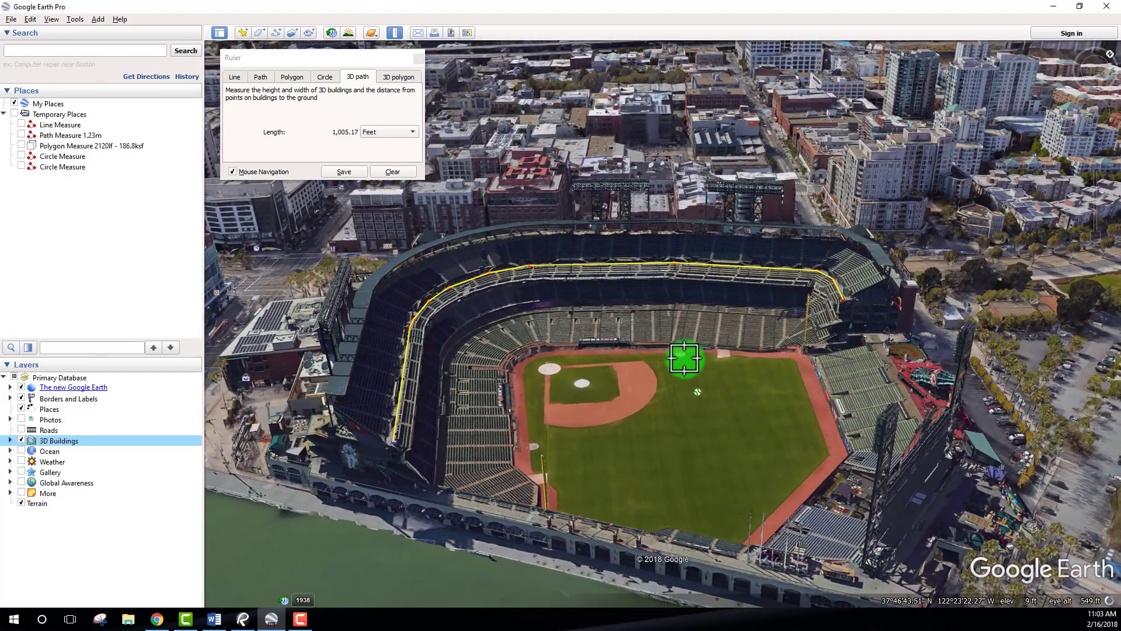
# Step: Save the upper-deck 3D path as Path Measure
pyautogui.click(342, 171)
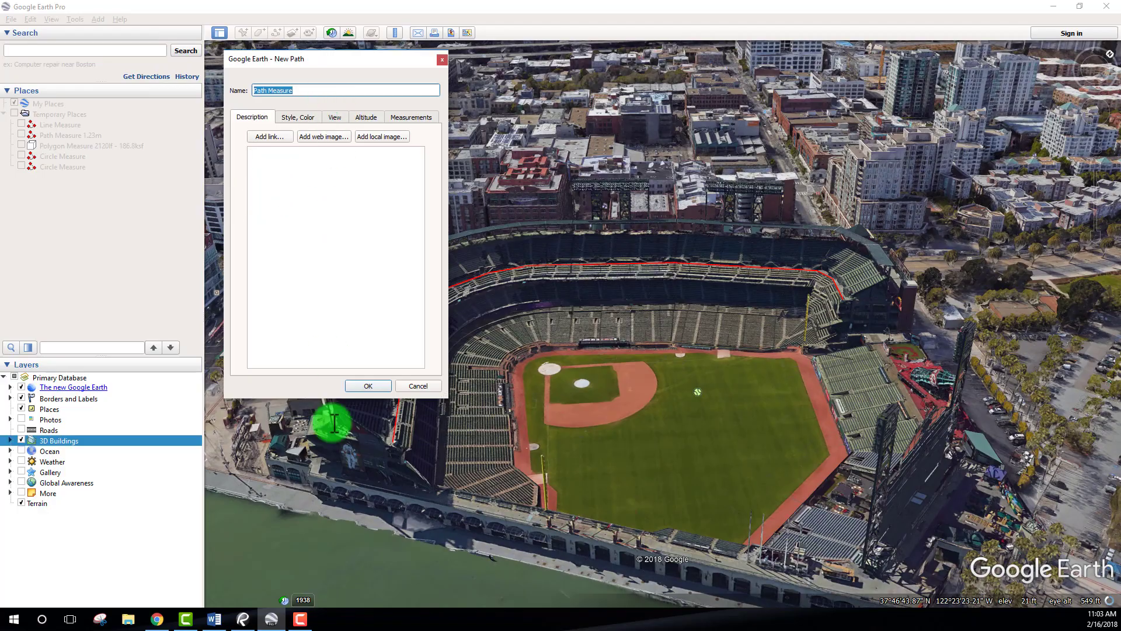
pyautogui.click(362, 385)
pyautogui.scroll(-3, 370, 375)
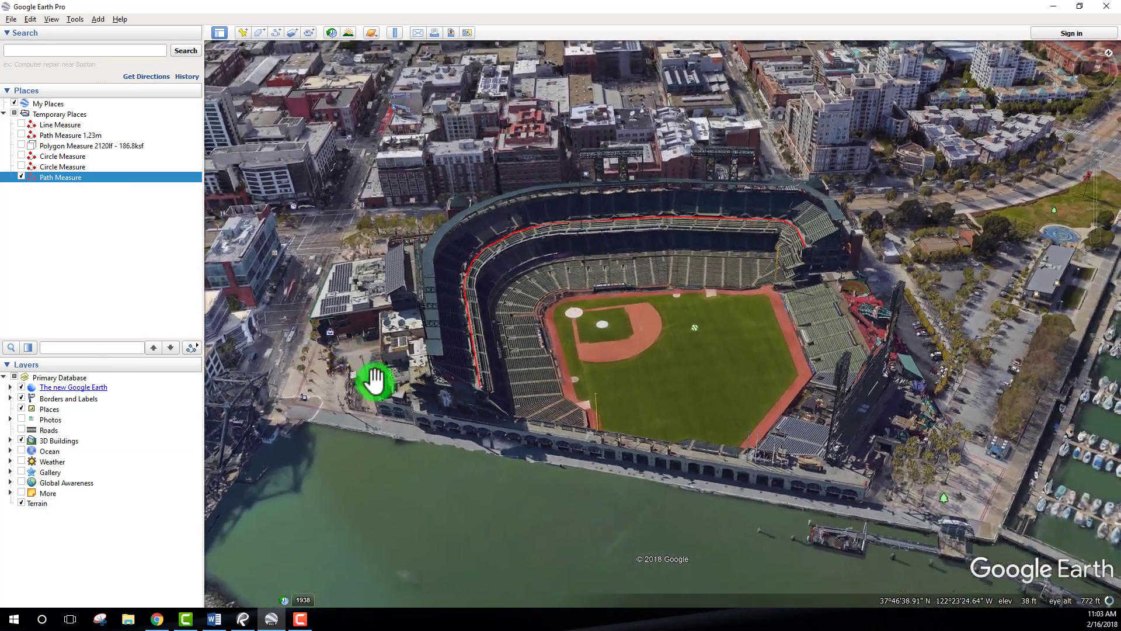
# Step: Face the ballpark's scoreboard and set up a 3D polygon measurement with the area unit in square feet
pyautogui.moveTo(373, 382); pyautogui.dragTo(446, 37)
pyautogui.click(394, 32)
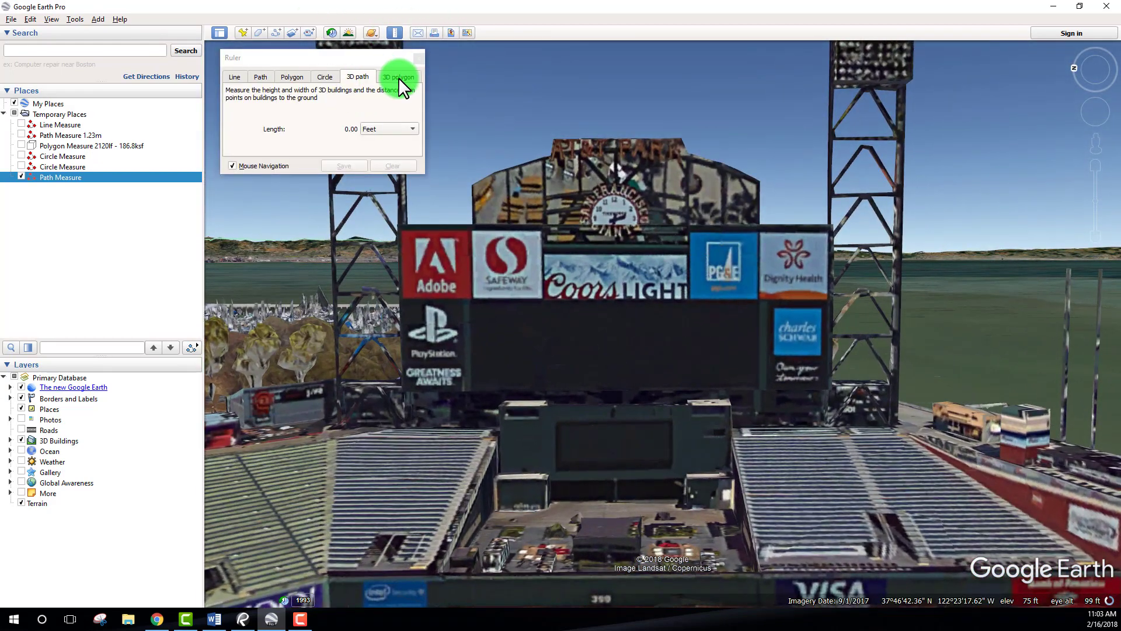
pyautogui.click(394, 77)
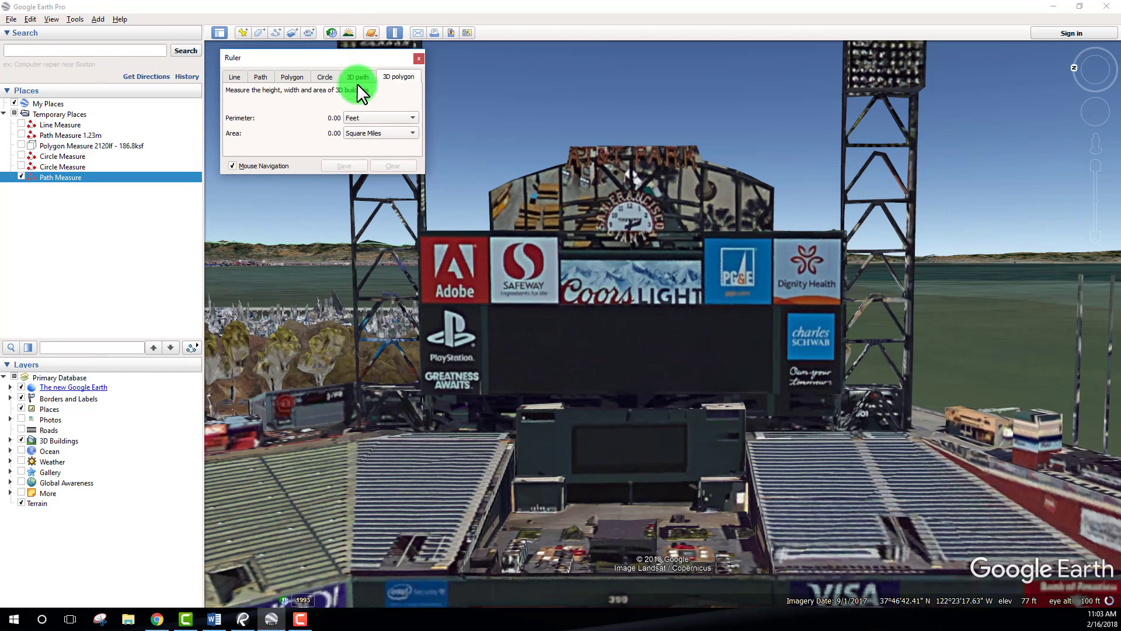
pyautogui.click(357, 77)
pyautogui.click(406, 76)
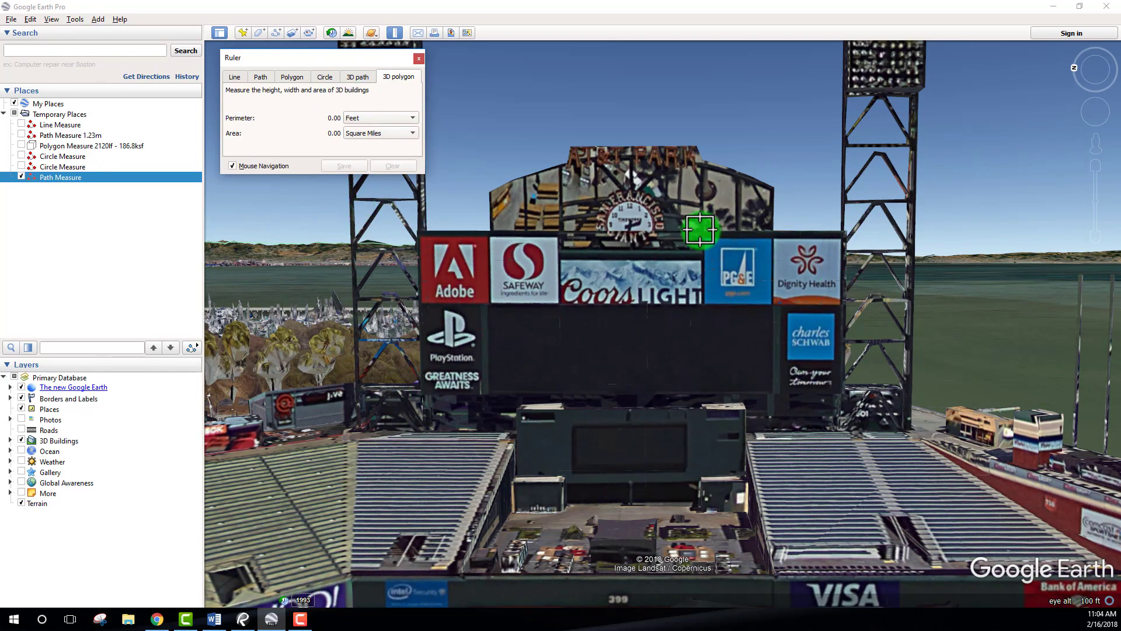
pyautogui.click(381, 133)
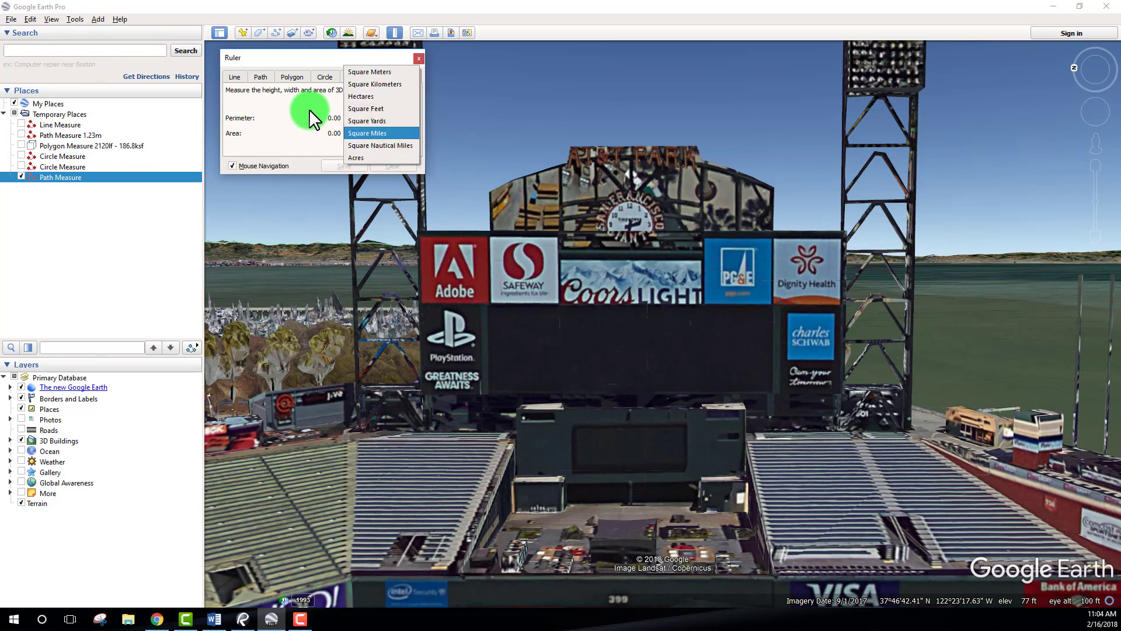
pyautogui.click(360, 108)
# Step: Outline the scoreboard's face with a four-corner 3D polygon of about 419 feet perimeter and 8,809 square feet area
pyautogui.scroll(4, 482, 308)
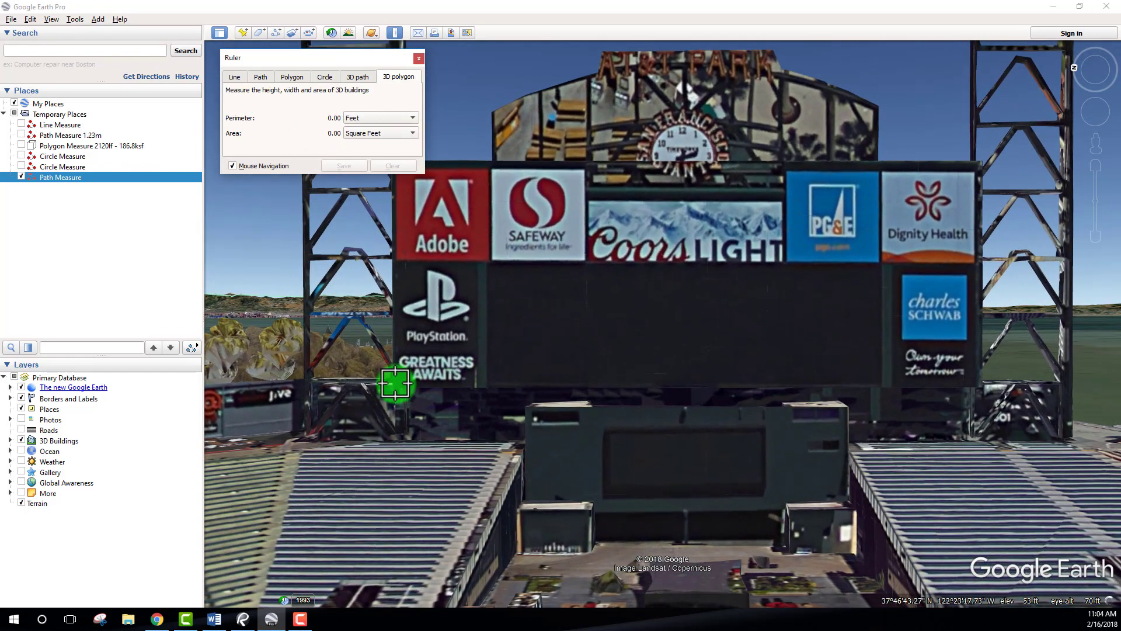
pyautogui.click(396, 384)
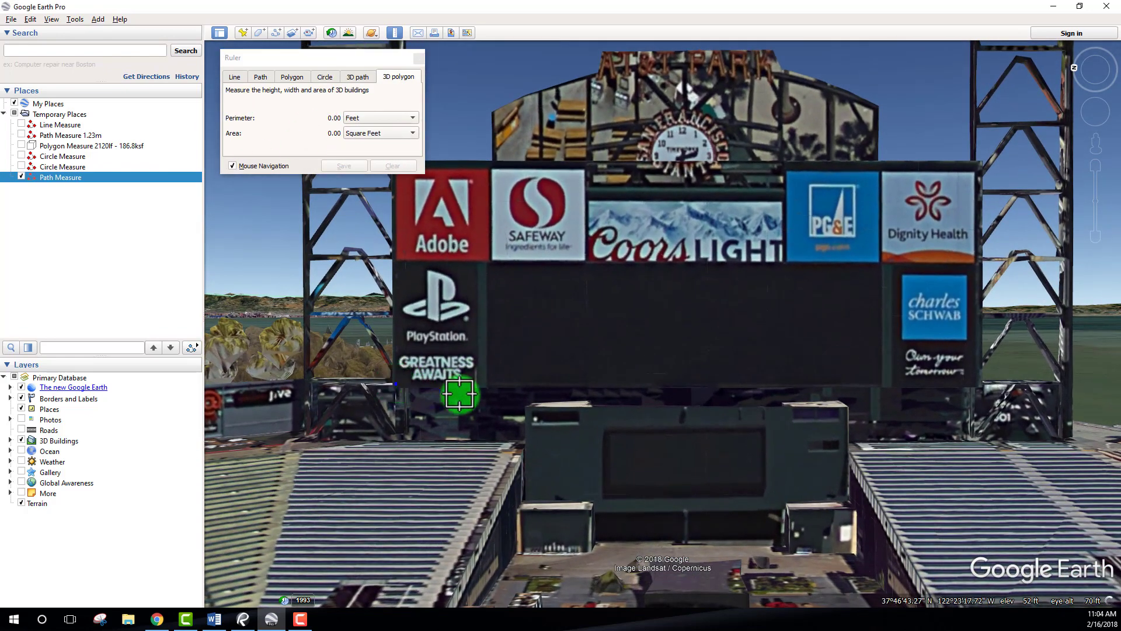
pyautogui.click(977, 383)
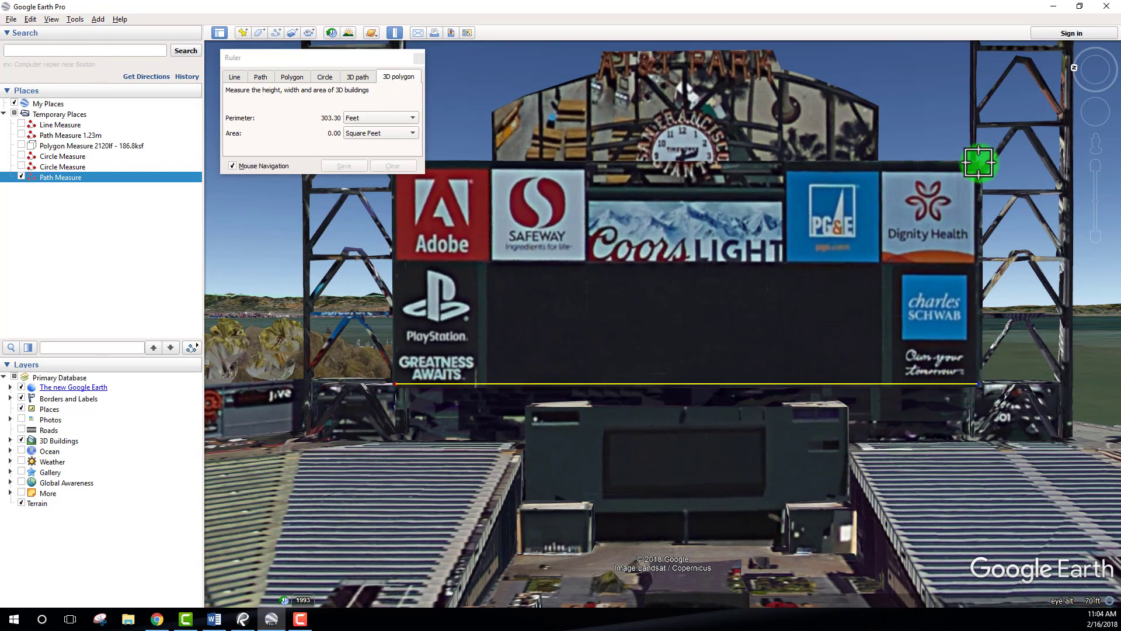
pyautogui.moveTo(950, 179); pyautogui.dragTo(843, 247, button='middle')
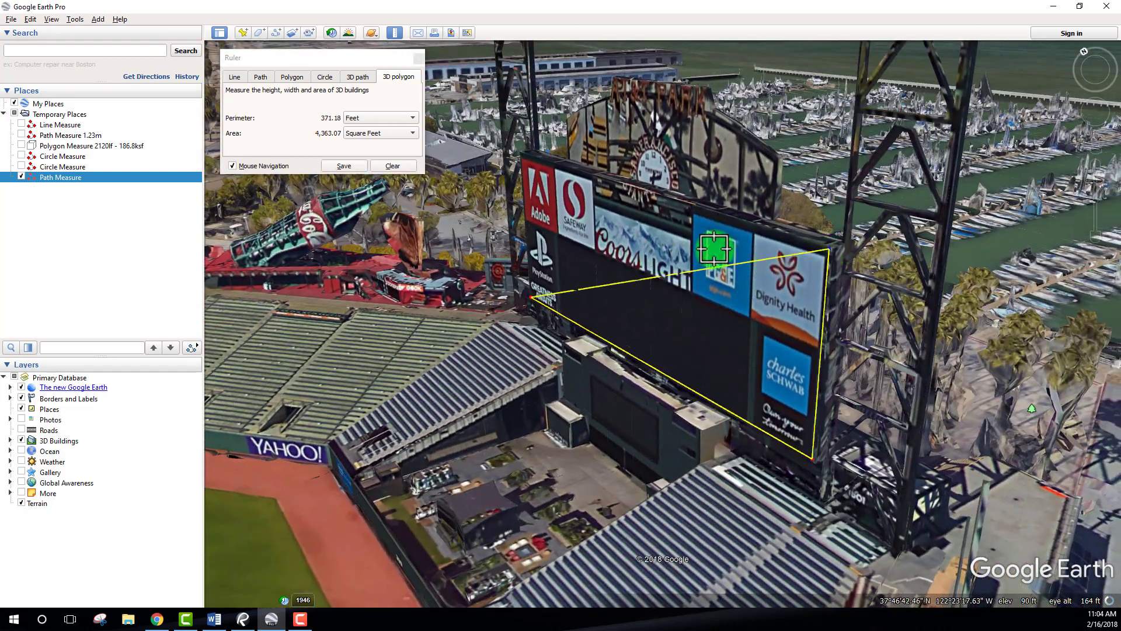
pyautogui.scroll(5, 813, 313)
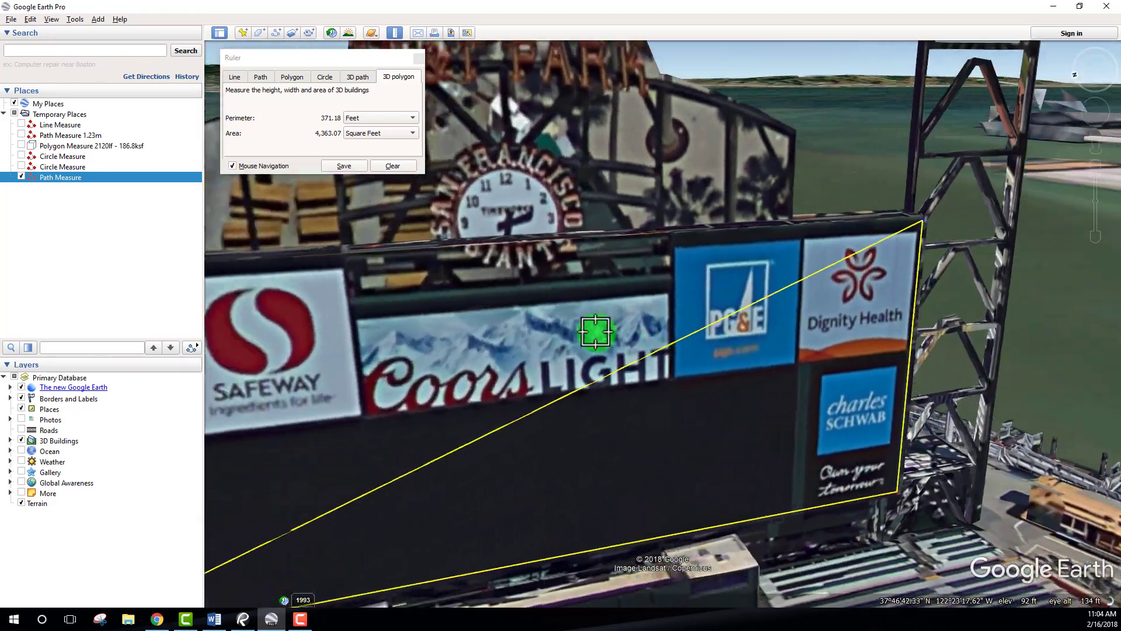
pyautogui.moveTo(596, 328); pyautogui.dragTo(841, 243)
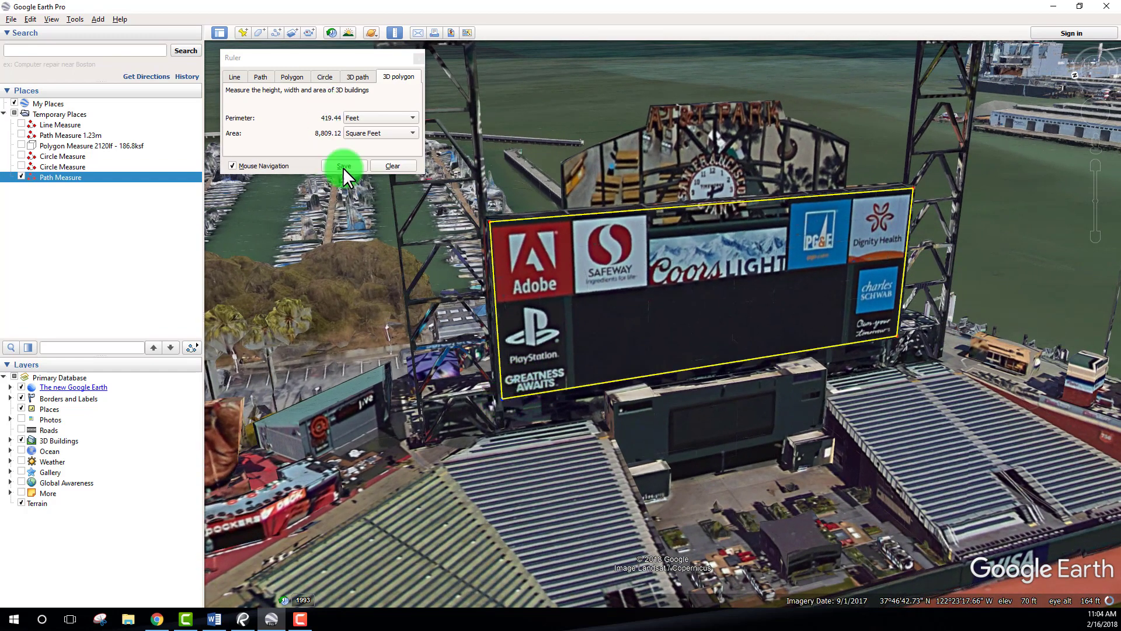
pyautogui.moveTo(876, 215); pyautogui.dragTo(636, 342)
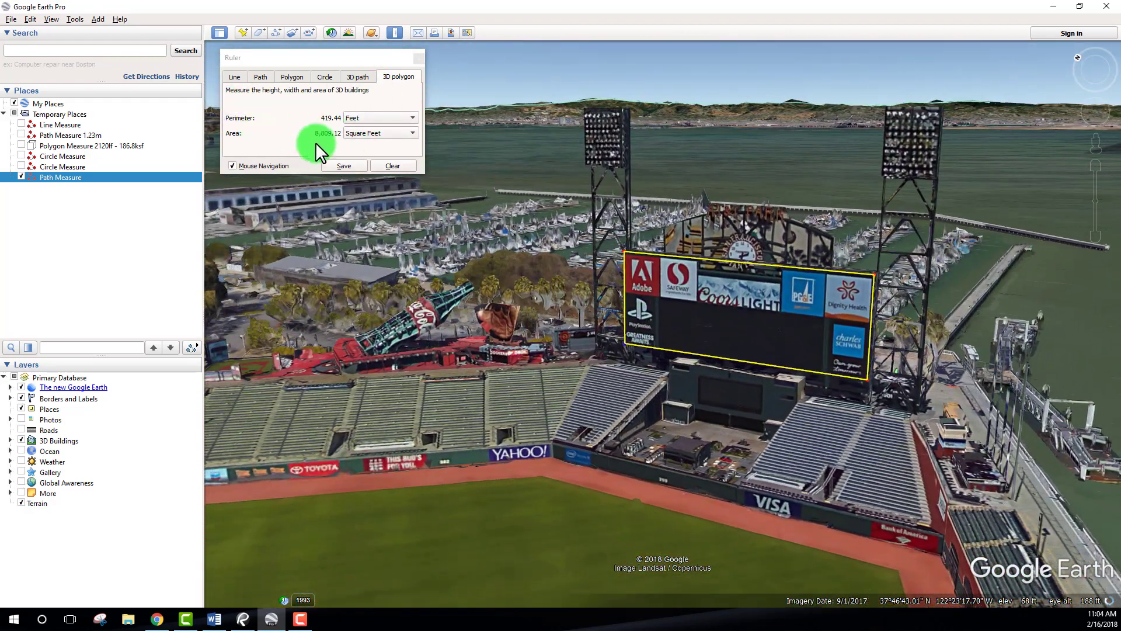
# Step: Save the scoreboard's 3D polygon as Polygon Measure after checking its perimeter and area, and view the ballpark from above
pyautogui.click(341, 167)
pyautogui.scroll(-3, 693, 288)
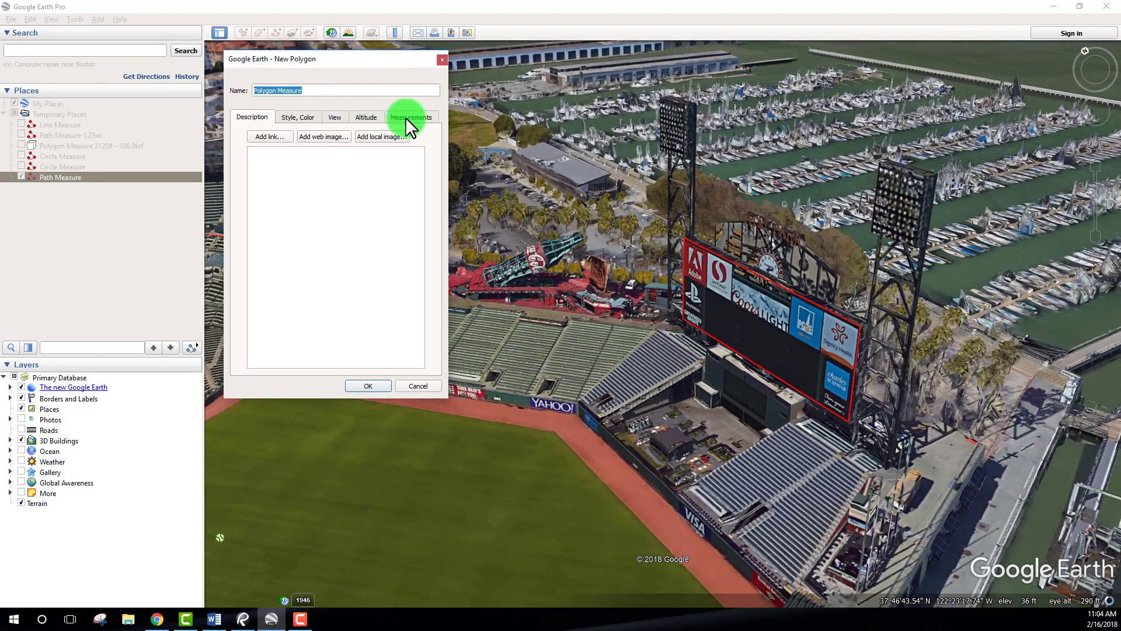
pyautogui.click(409, 119)
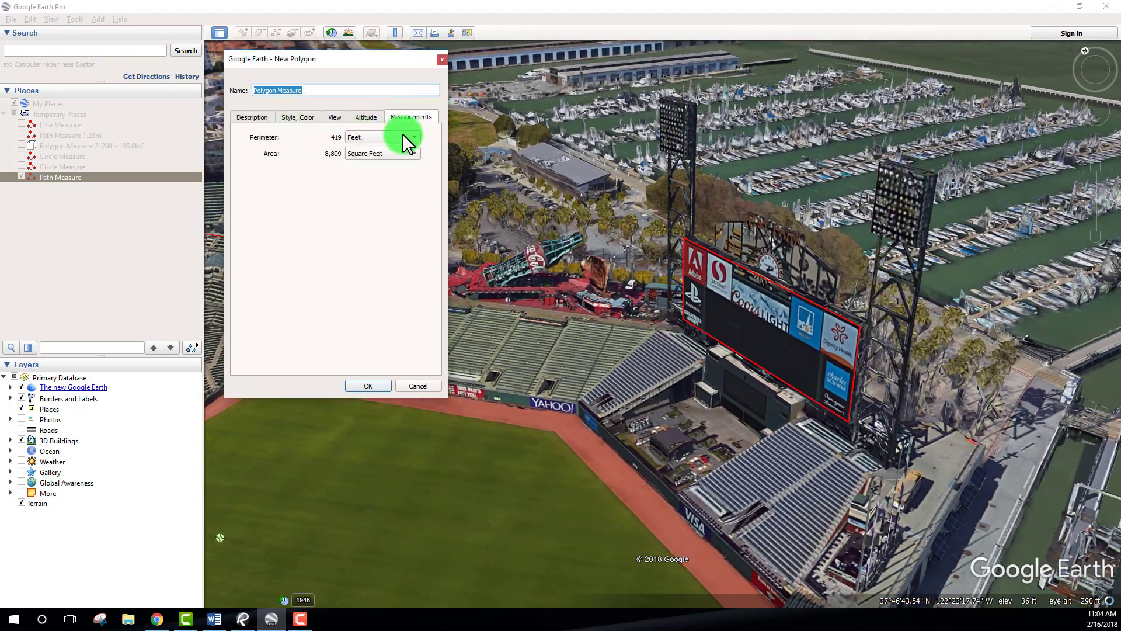
pyautogui.click(368, 386)
pyautogui.moveTo(743, 393); pyautogui.dragTo(607, 233, button='right')
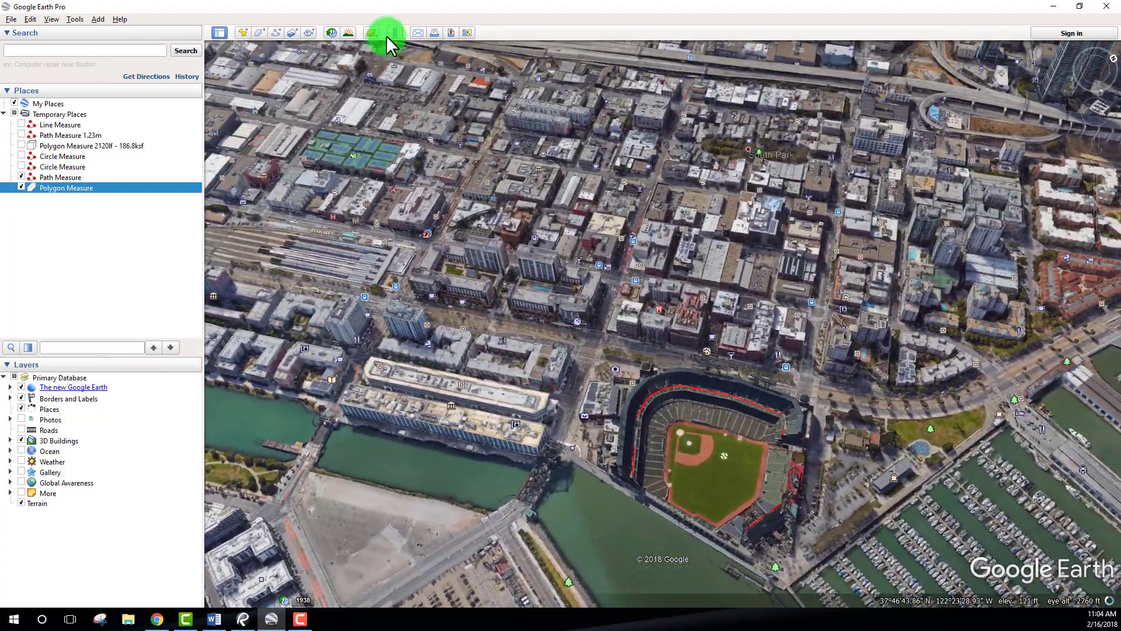
# Step: Reopen the Ruler and review the options of its line, path, polygon, circle, 3D path and 3D polygon measurements
pyautogui.click(397, 33)
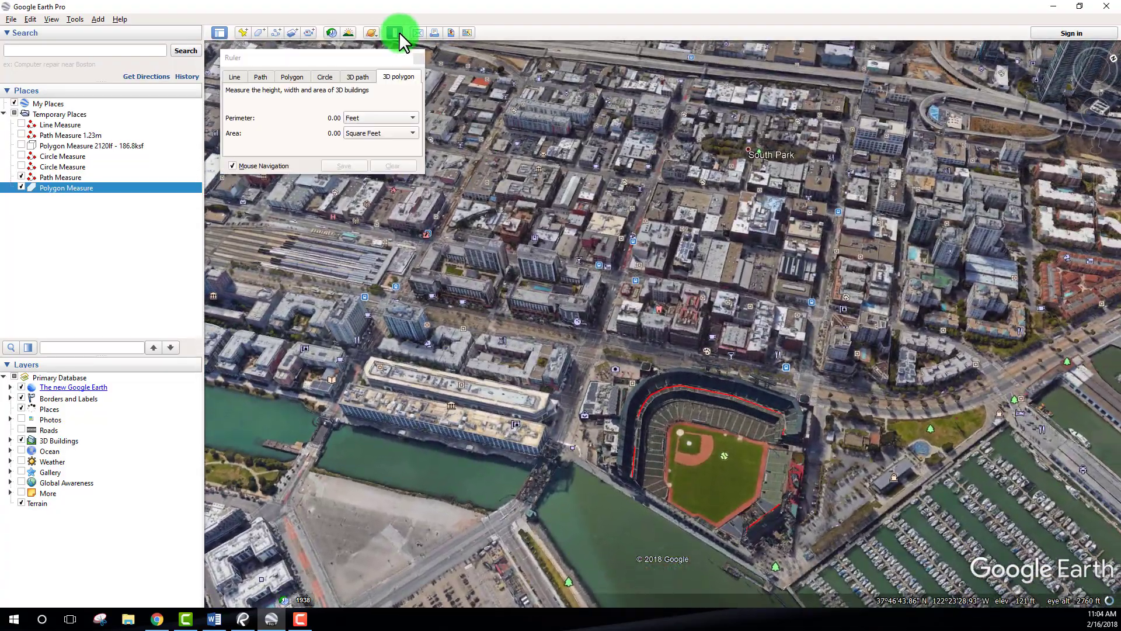
pyautogui.click(234, 80)
pyautogui.click(260, 78)
pyautogui.click(292, 79)
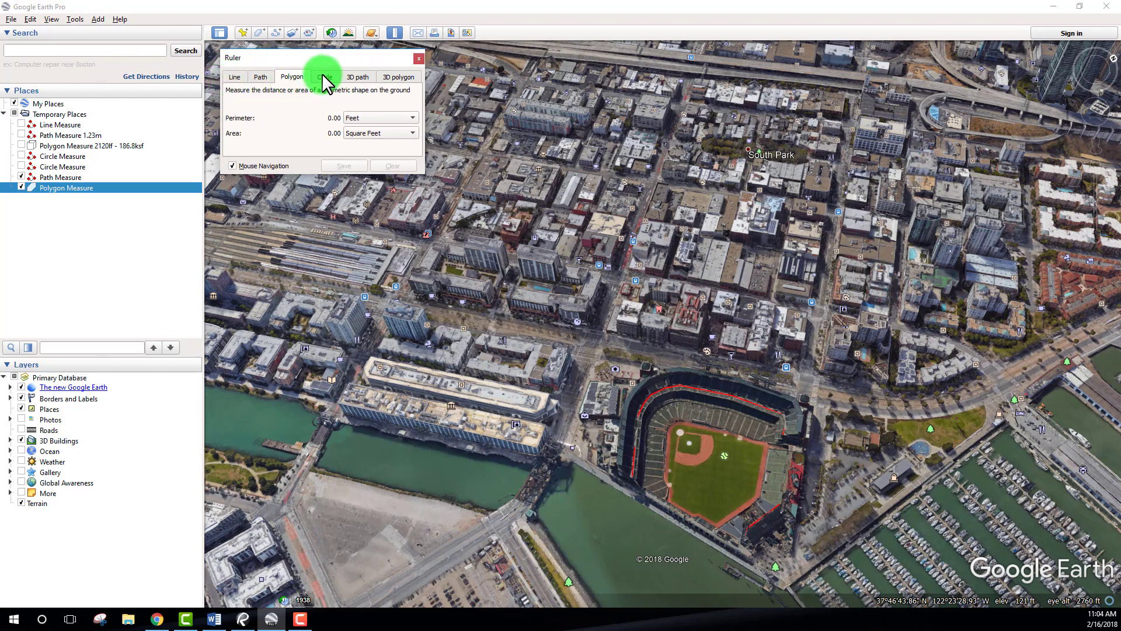
pyautogui.click(324, 78)
pyautogui.click(357, 77)
pyautogui.click(397, 78)
pyautogui.click(234, 77)
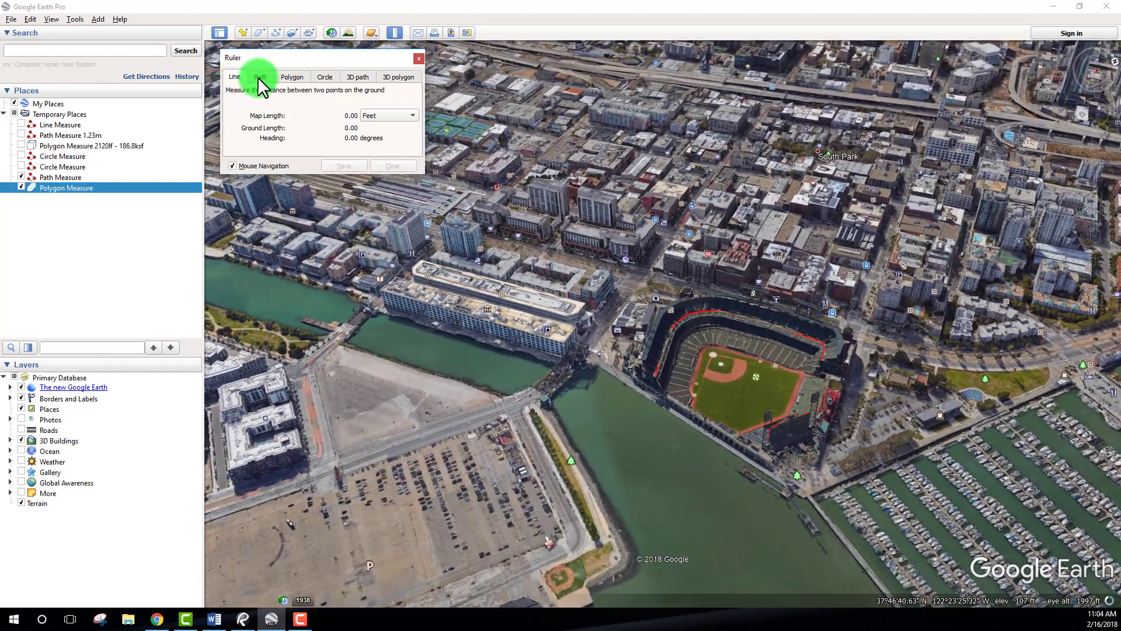
pyautogui.click(260, 76)
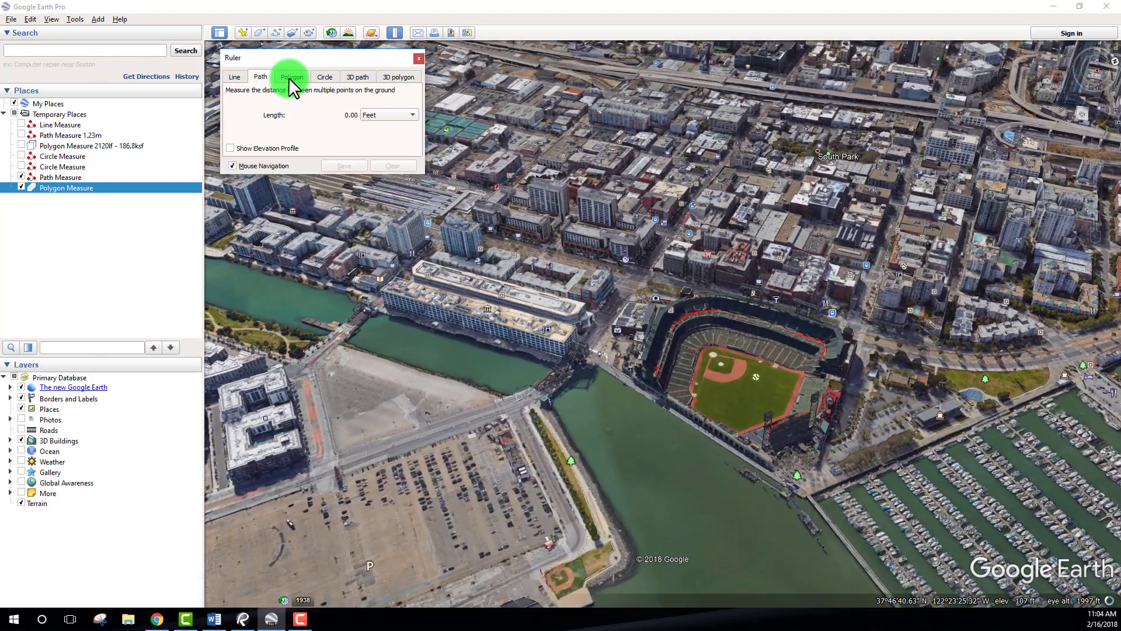
pyautogui.click(291, 77)
pyautogui.click(324, 76)
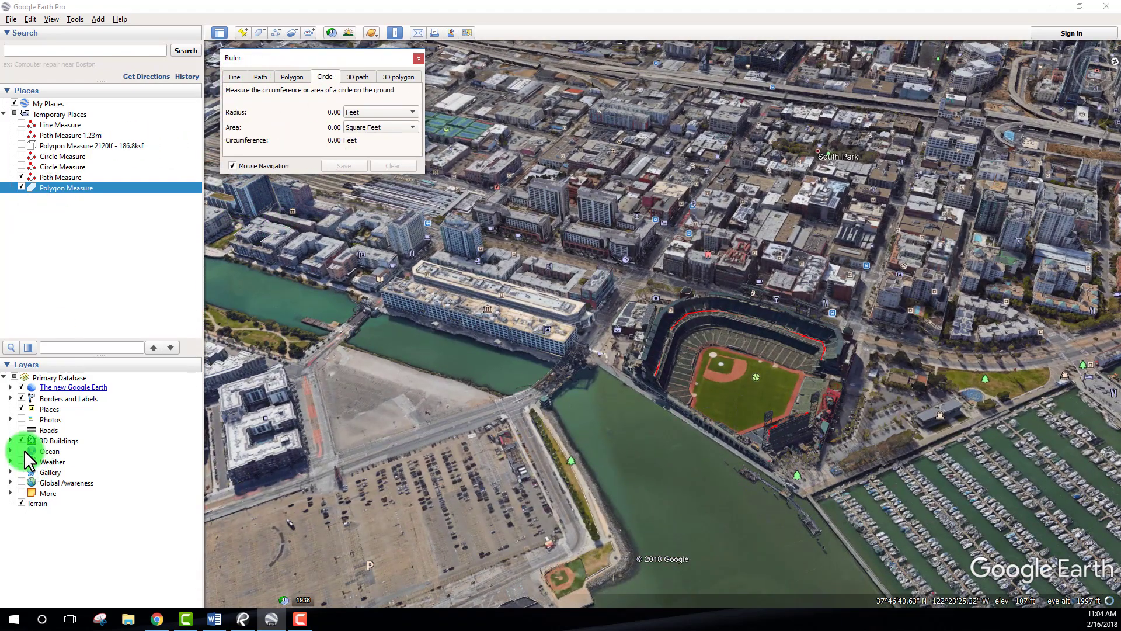
# Step: Review the 3D path and 3D polygon measurements with the 3D Buildings layer hidden, restore the layer and close the Ruler
pyautogui.click(22, 440)
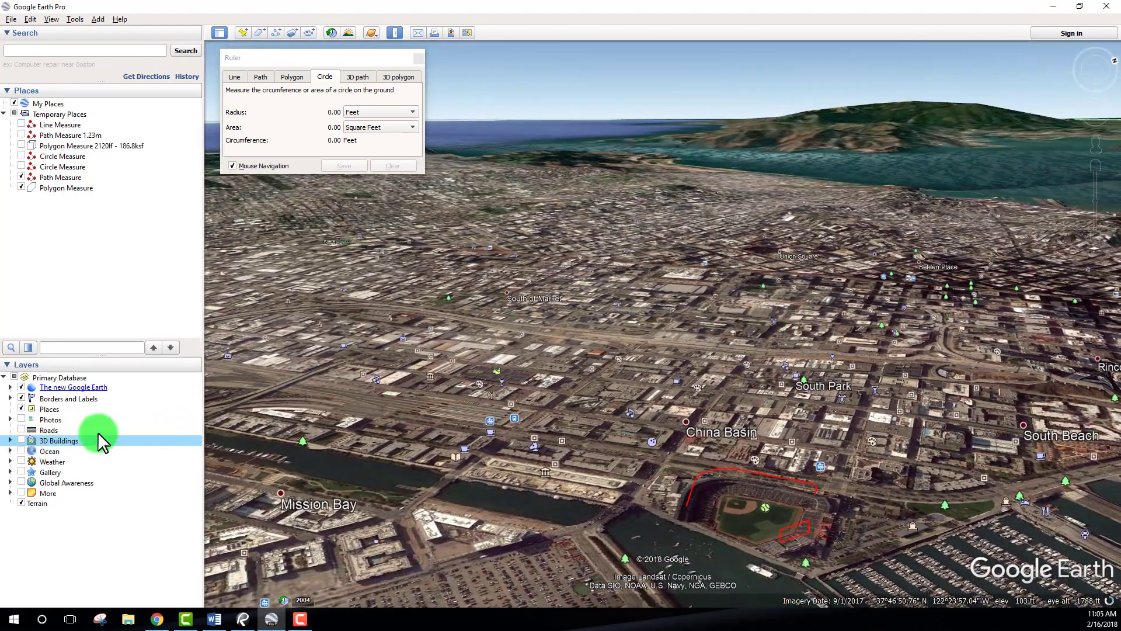
pyautogui.click(356, 76)
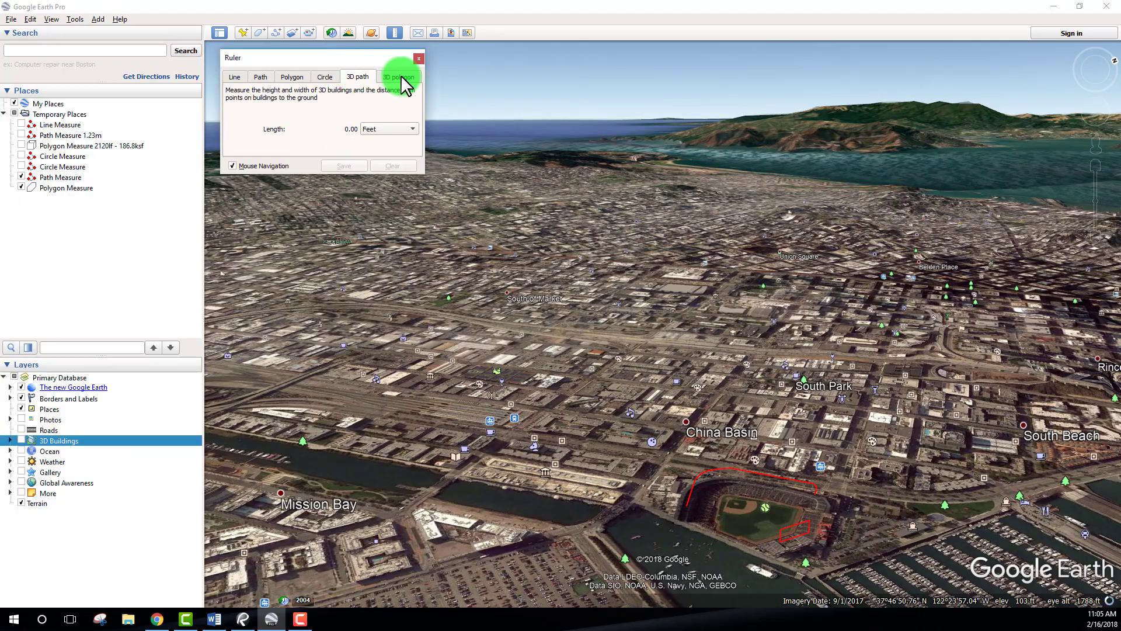
pyautogui.click(402, 78)
pyautogui.click(22, 441)
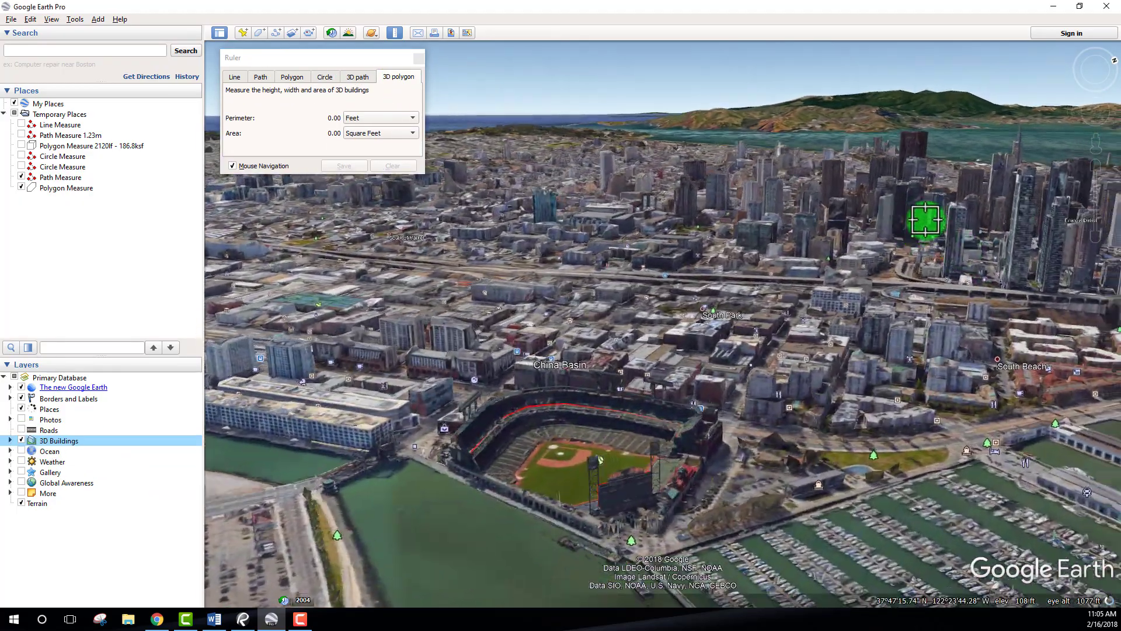
pyautogui.moveTo(998, 182); pyautogui.dragTo(496, 335)
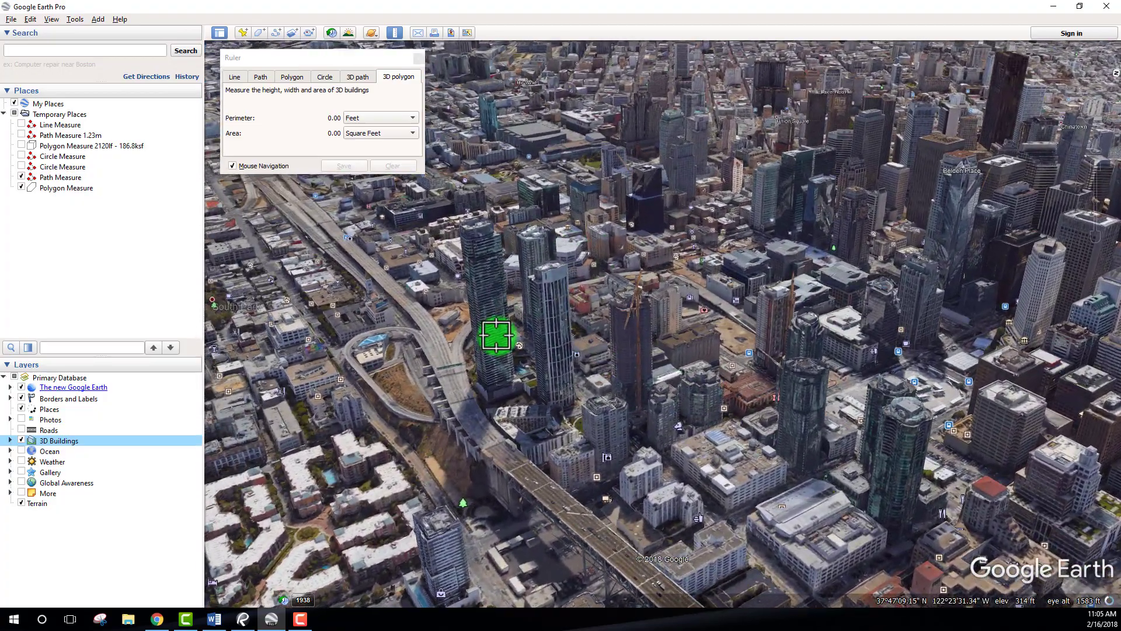
pyautogui.click(419, 58)
# Step: Start a new placemark and place it at the street edge of the demolition site southwest of downtown
pyautogui.moveTo(553, 260); pyautogui.dragTo(591, 207)
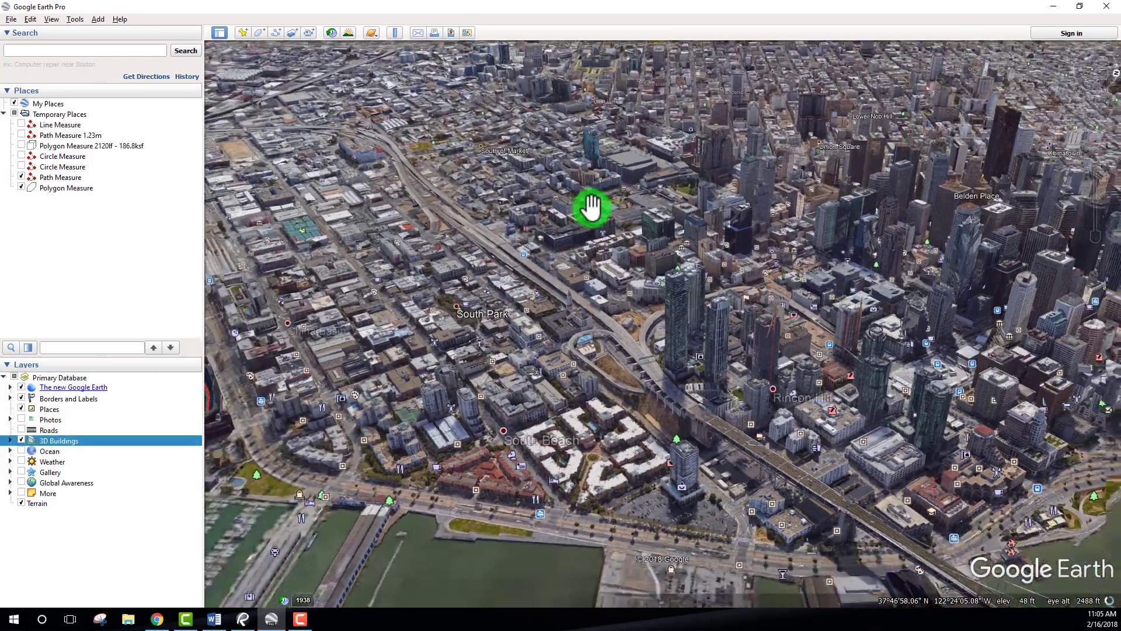
pyautogui.scroll(-5, 592, 208)
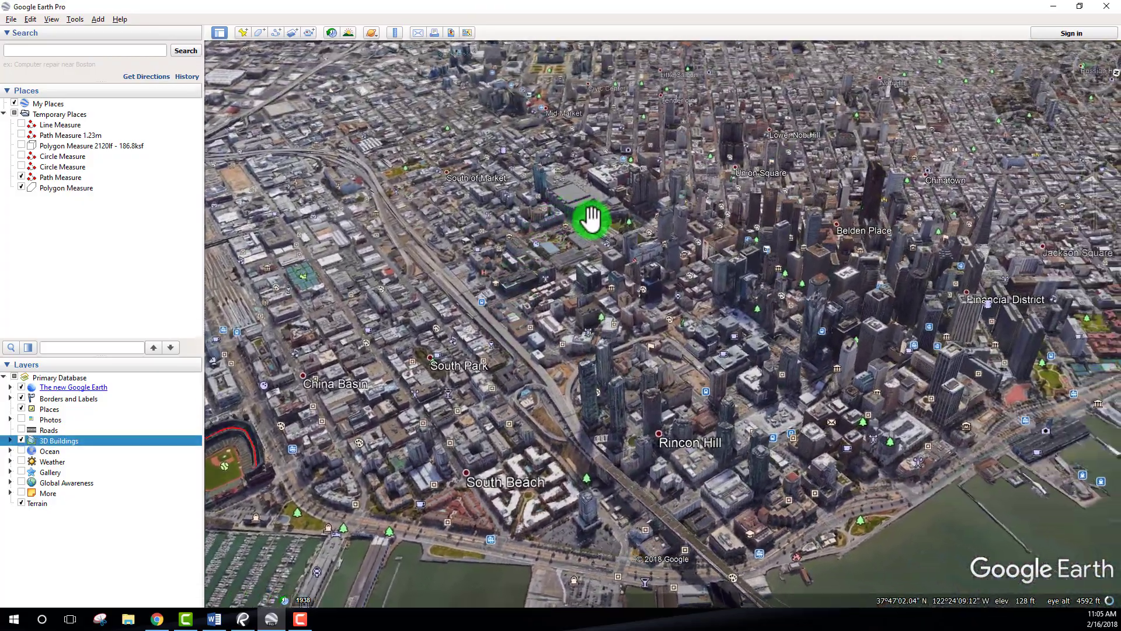
pyautogui.scroll(4, 591, 219)
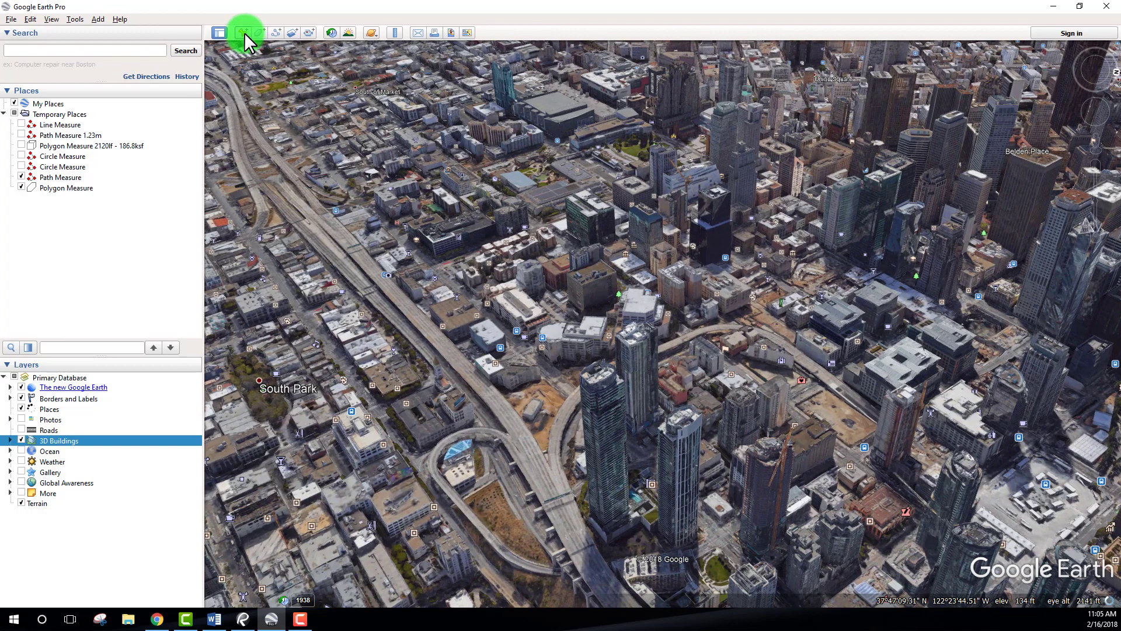
pyautogui.click(244, 34)
pyautogui.moveTo(831, 376)
pyautogui.mouseDown()
pyautogui.moveTo(806, 408)
pyautogui.moveTo(576, 418)
pyautogui.moveTo(562, 445)
pyautogui.moveTo(605, 429)
pyautogui.mouseUp()
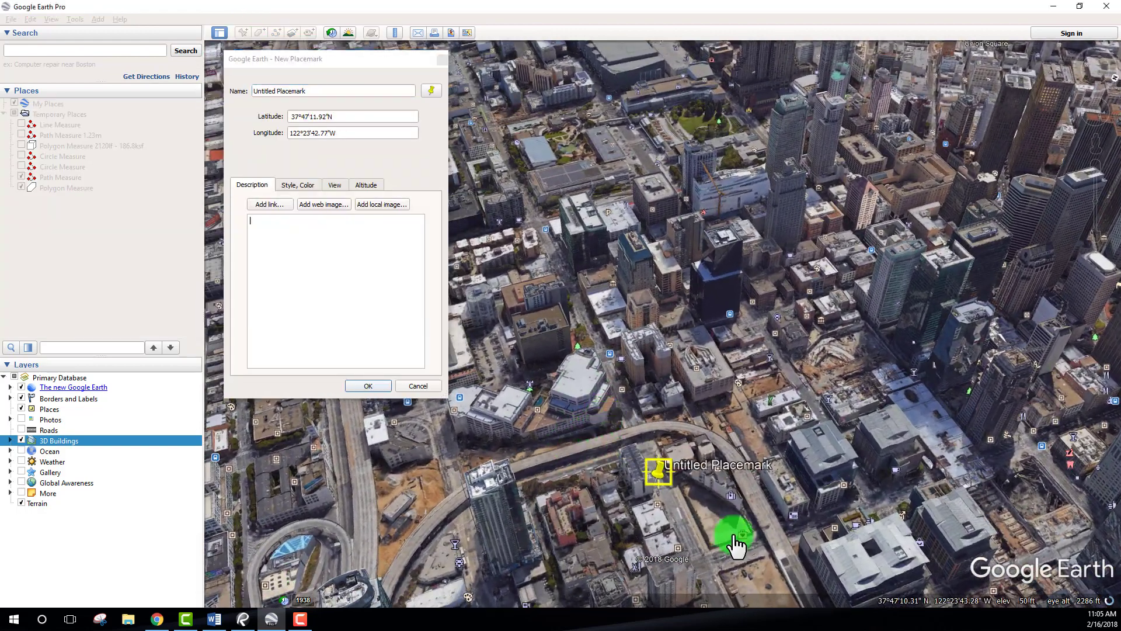
pyautogui.moveTo(566, 279)
pyautogui.mouseDown()
pyautogui.moveTo(656, 350)
pyautogui.moveTo(707, 429)
pyautogui.moveTo(685, 440)
pyautogui.moveTo(695, 459)
pyautogui.moveTo(670, 467)
pyautogui.moveTo(528, 437)
pyautogui.moveTo(634, 400)
pyautogui.mouseUp()
pyautogui.scroll(5, 686, 440)
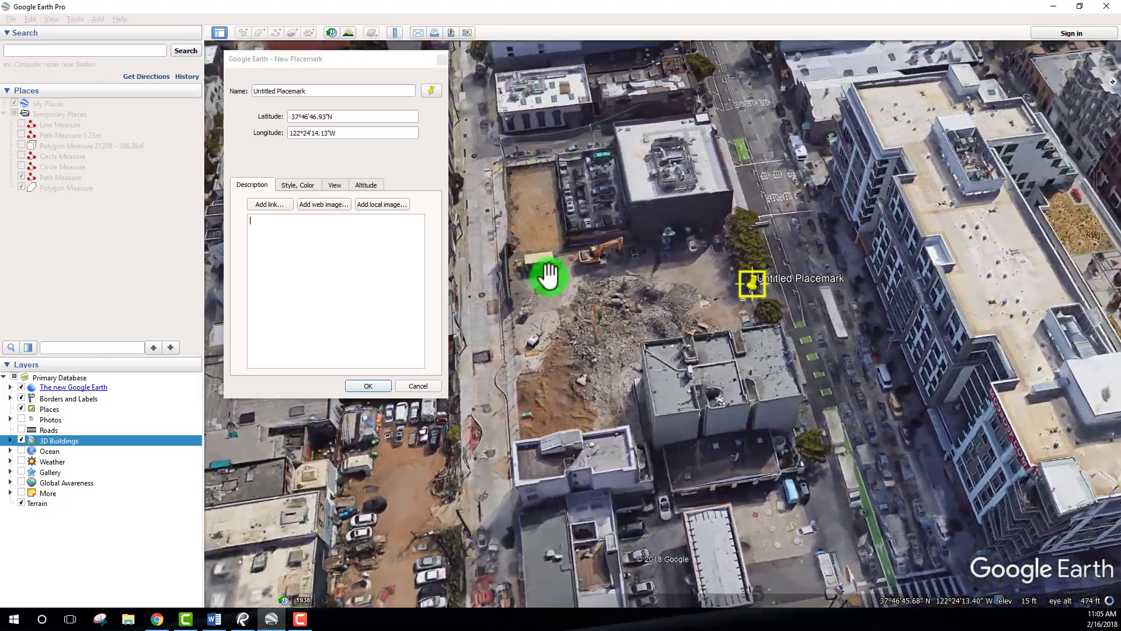
# Step: Fine-tune the placemark's position between the street trees in front of the demolition lot, about 37°46'47.00"N, 122°24'14.09"W
pyautogui.moveTo(549, 275); pyautogui.dragTo(533, 271, button='middle')
pyautogui.scroll(3, 533, 318)
pyautogui.moveTo(533, 318); pyautogui.dragTo(479, 333, button='middle')
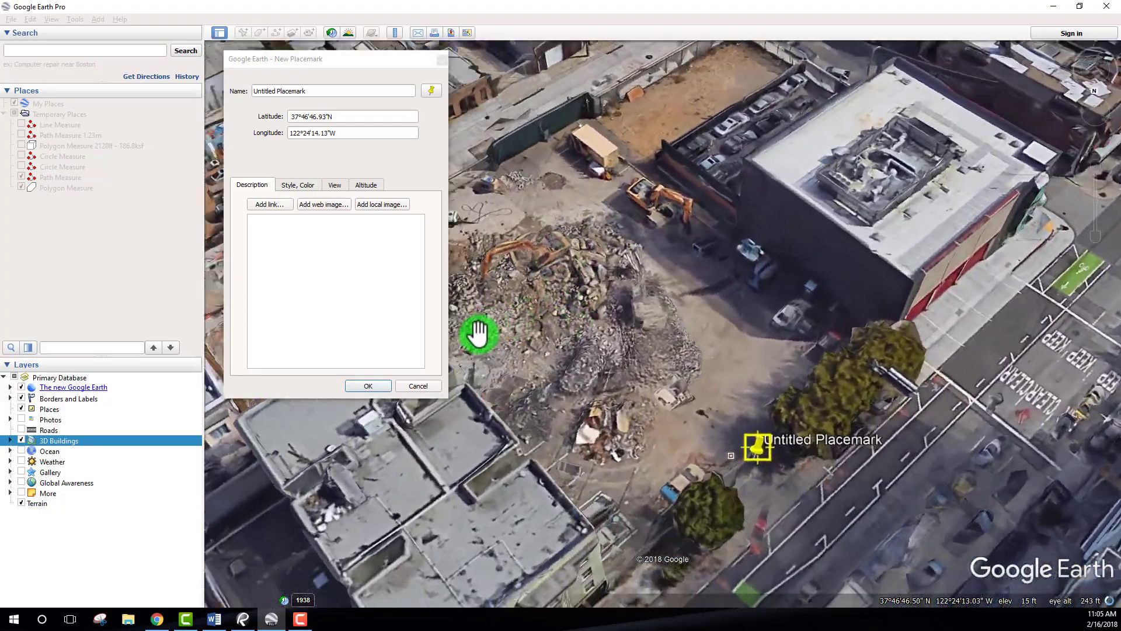
pyautogui.moveTo(769, 476); pyautogui.dragTo(684, 378, button='middle')
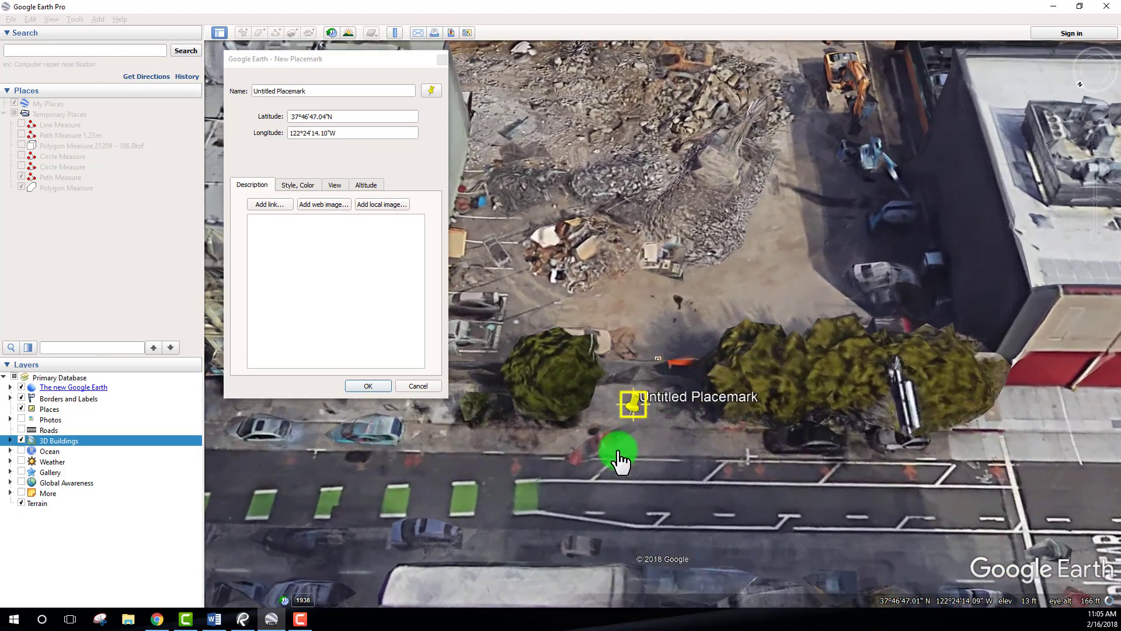
pyautogui.moveTo(632, 407); pyautogui.dragTo(656, 400)
pyautogui.moveTo(675, 449); pyautogui.dragTo(686, 393)
pyautogui.scroll(-3, 686, 393)
pyautogui.moveTo(539, 304); pyautogui.dragTo(573, 383)
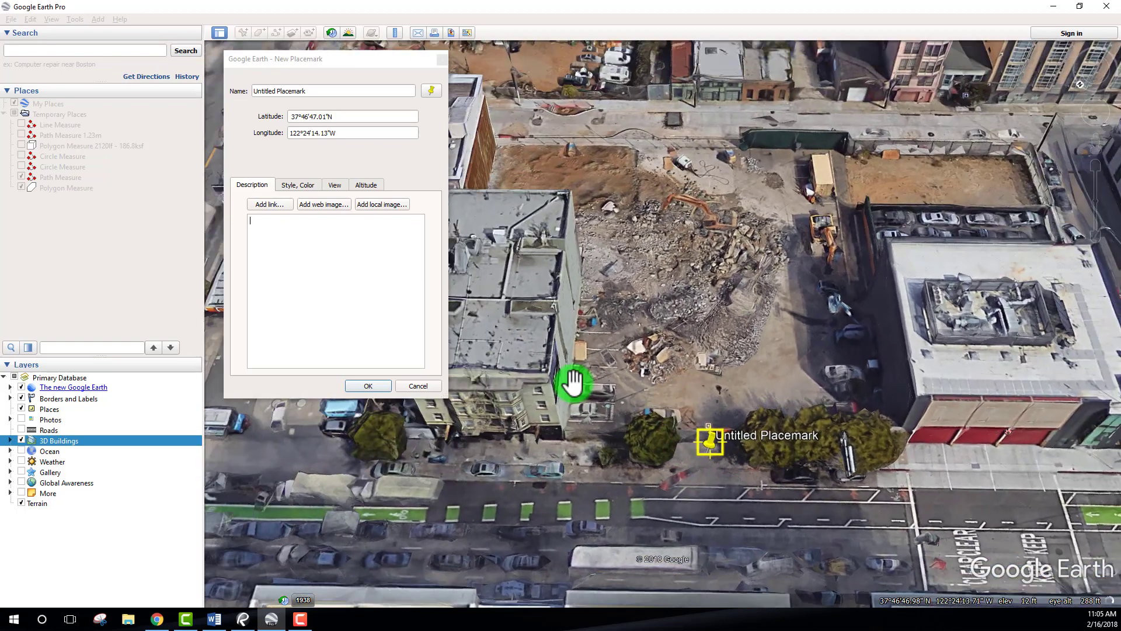
pyautogui.moveTo(648, 347); pyautogui.dragTo(686, 430)
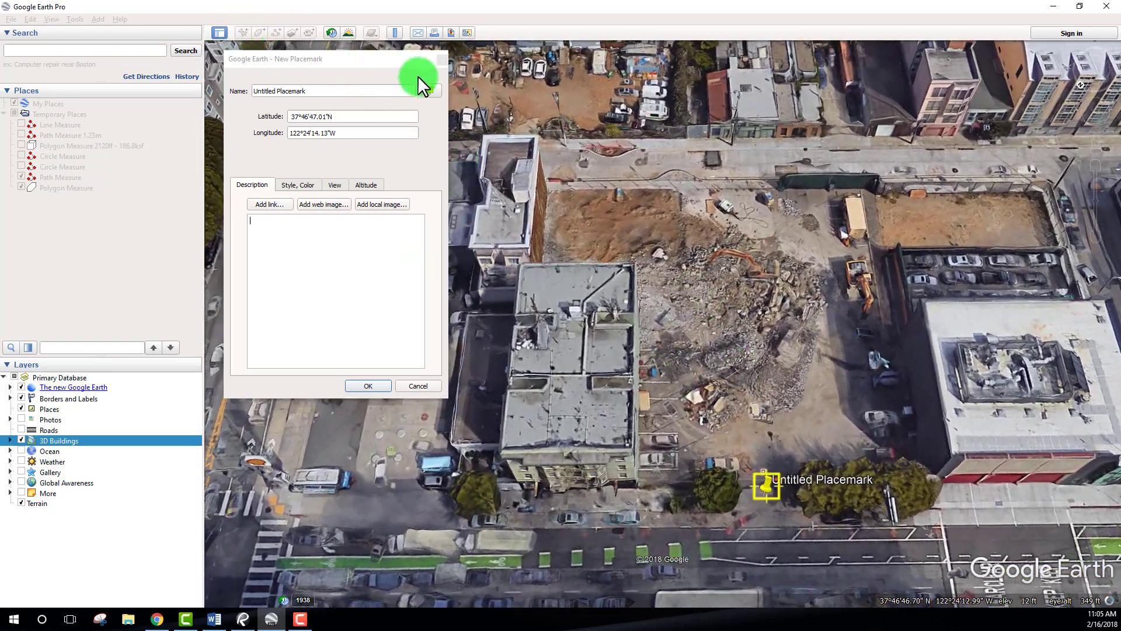
pyautogui.click(380, 360)
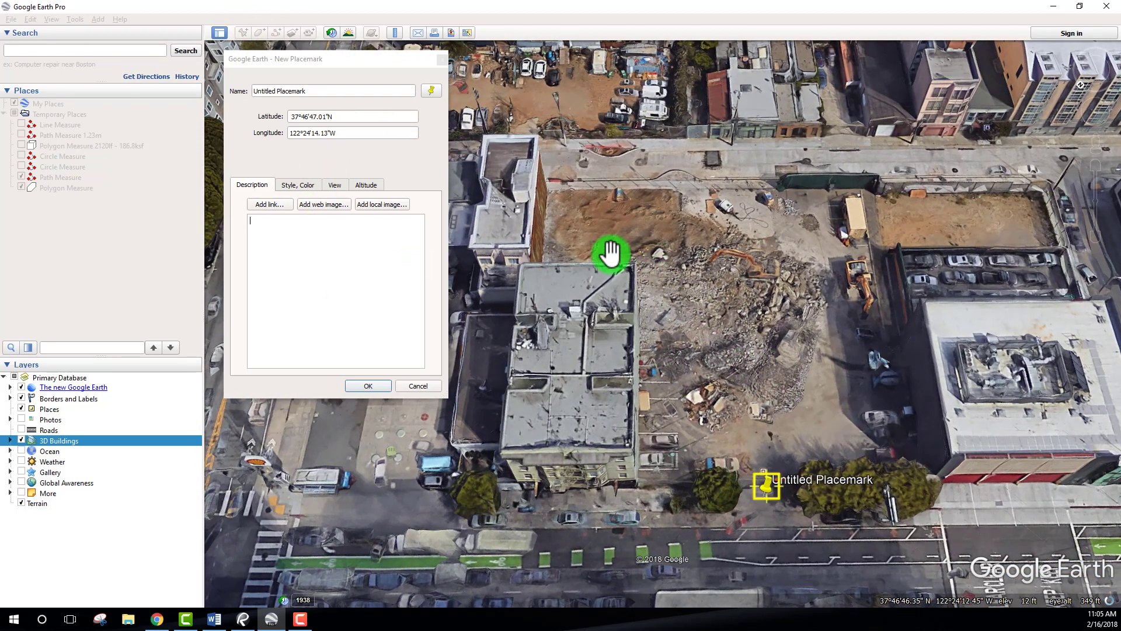
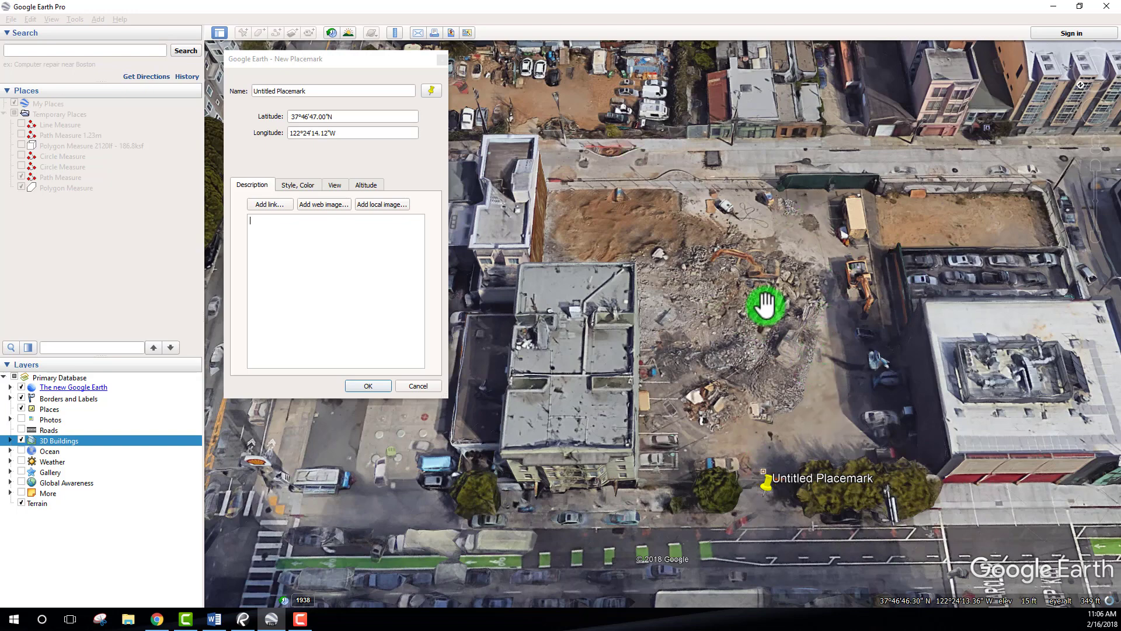
pyautogui.moveTo(771, 494)
pyautogui.mouseDown()
pyautogui.moveTo(769, 519)
pyautogui.moveTo(760, 495)
pyautogui.mouseUp()
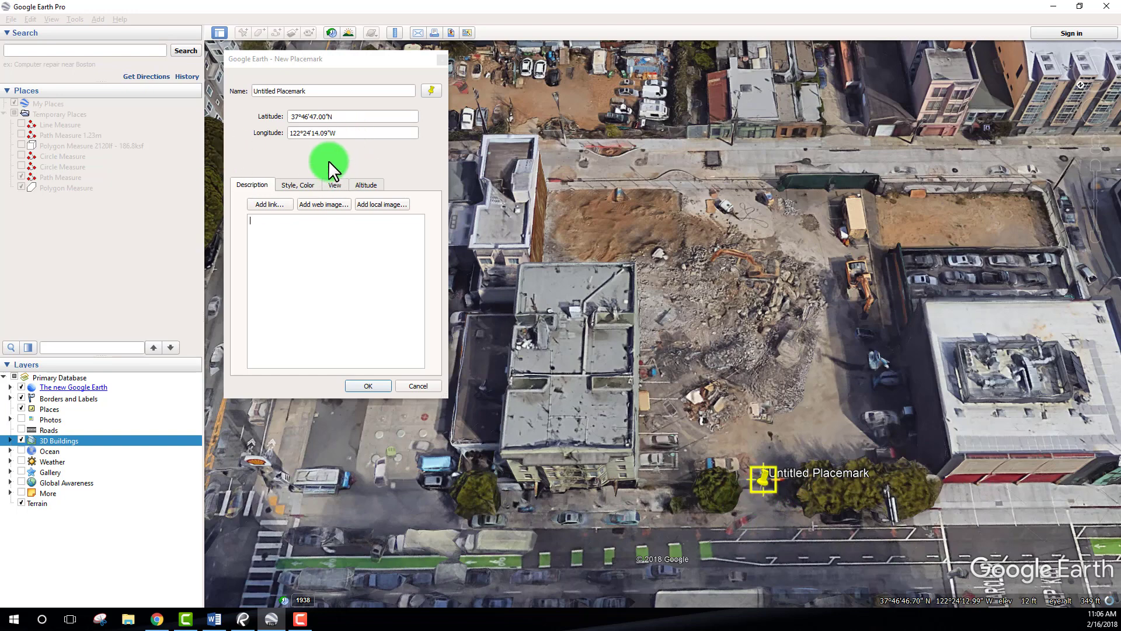
# Step: Examine the altitude reference options available for the new placemark
pyautogui.moveTo(337, 59); pyautogui.dragTo(327, 63)
pyautogui.click(357, 185)
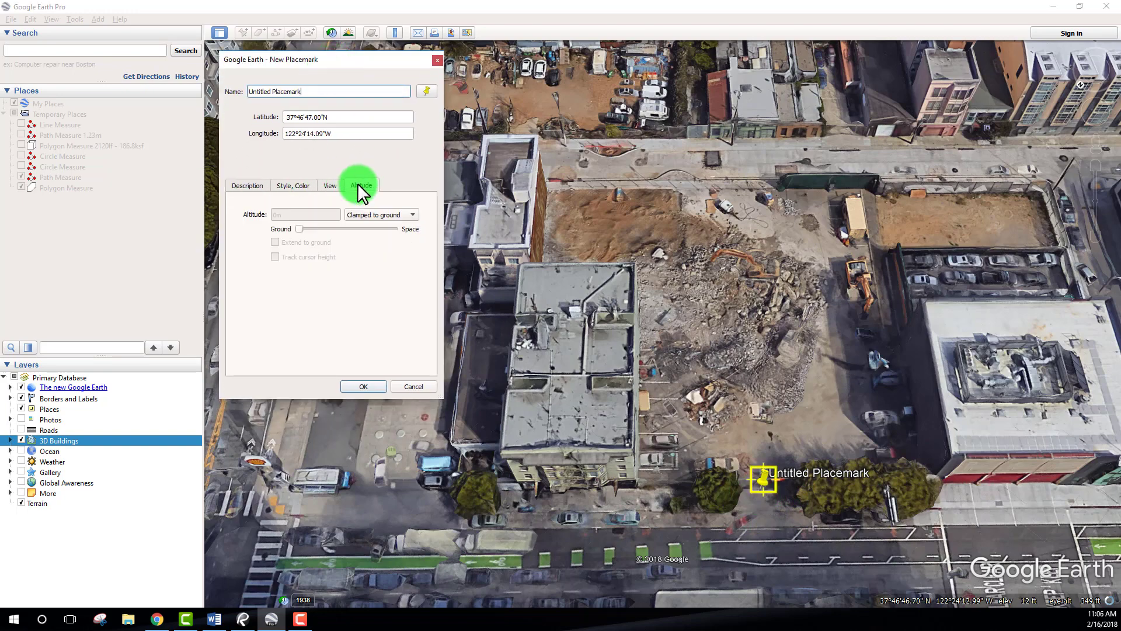
pyautogui.click(377, 216)
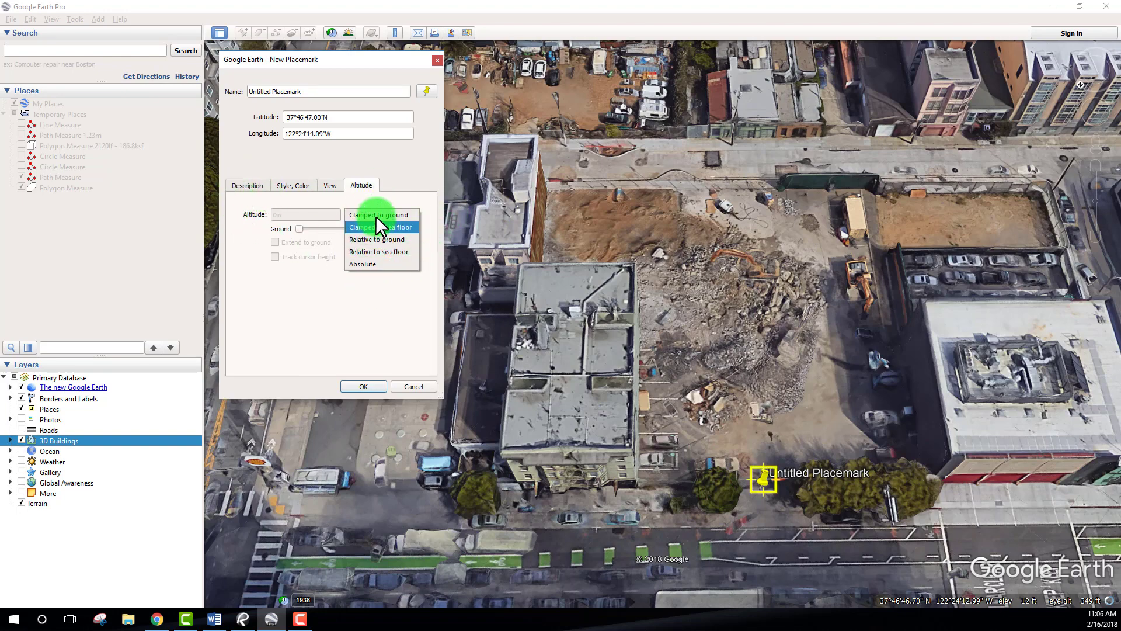
pyautogui.click(435, 210)
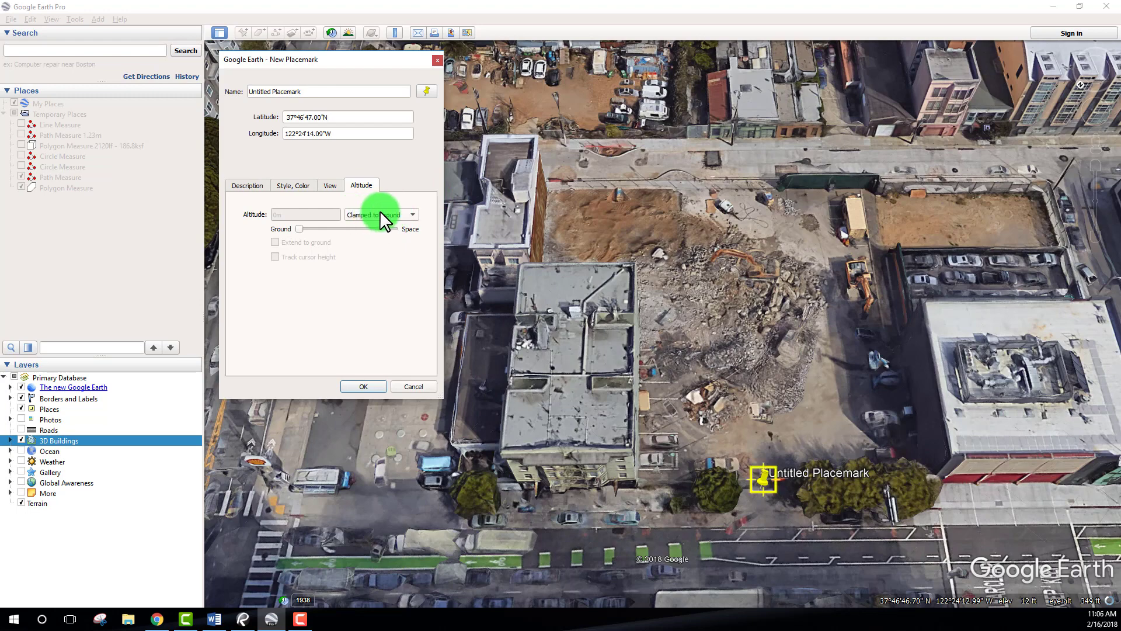
# Step: Hide the 3D Buildings layer and move the placemark along the white-roofed building's street frontage to about 37°46'46.95"N, 122°24'14.16"W
pyautogui.moveTo(759, 490)
pyautogui.mouseDown()
pyautogui.moveTo(752, 540)
pyautogui.moveTo(566, 528)
pyautogui.moveTo(531, 380)
pyautogui.moveTo(686, 461)
pyautogui.moveTo(1036, 396)
pyautogui.moveTo(812, 439)
pyautogui.moveTo(849, 512)
pyautogui.moveTo(749, 501)
pyautogui.moveTo(767, 499)
pyautogui.mouseUp()
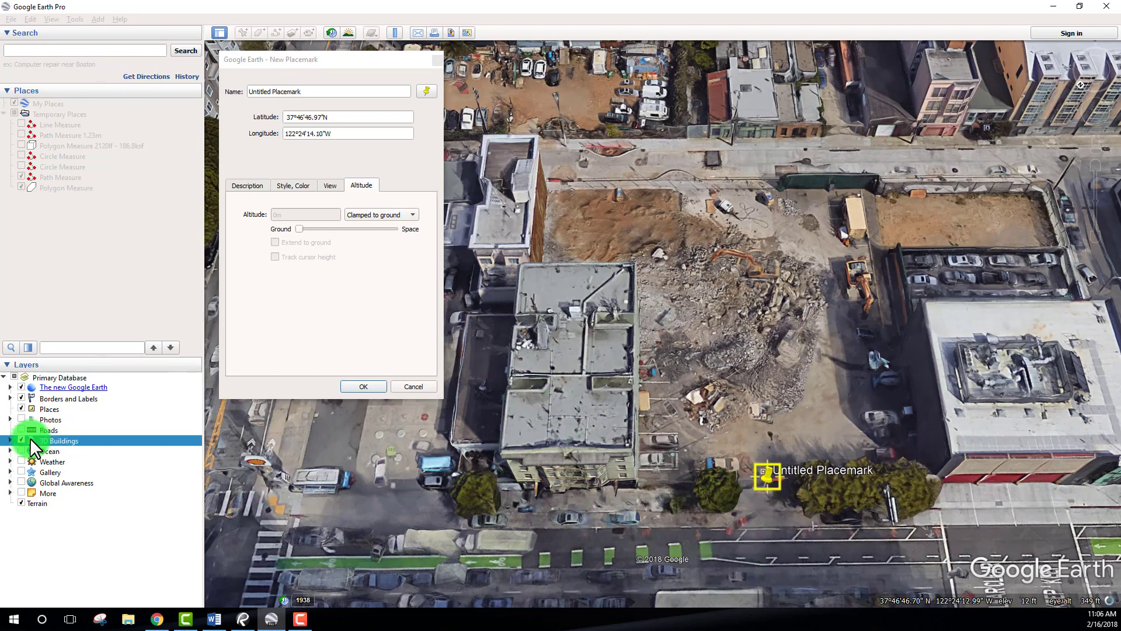
pyautogui.click(21, 441)
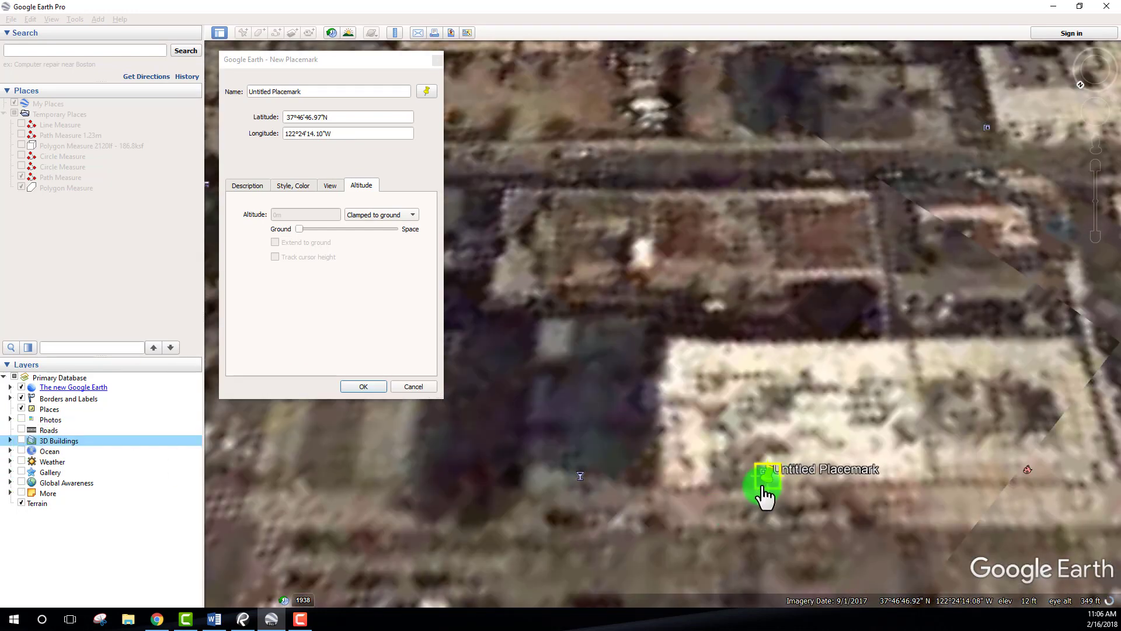
pyautogui.moveTo(765, 474)
pyautogui.mouseDown()
pyautogui.moveTo(691, 525)
pyautogui.moveTo(773, 502)
pyautogui.moveTo(767, 491)
pyautogui.mouseUp()
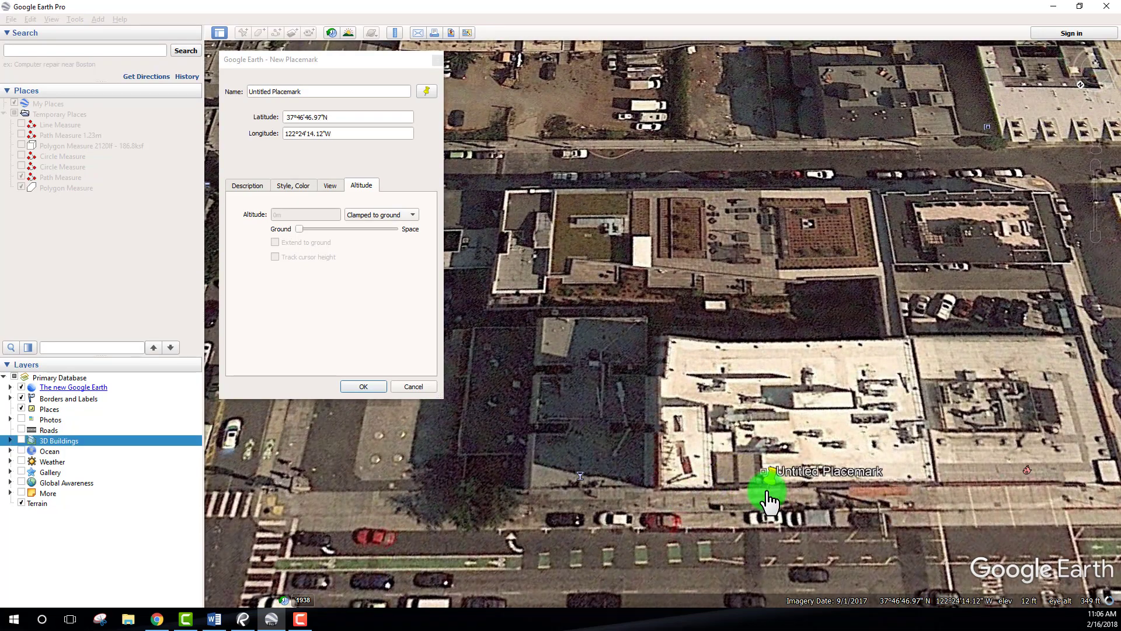
pyautogui.moveTo(746, 371); pyautogui.dragTo(770, 312)
pyautogui.scroll(-3, 753, 327)
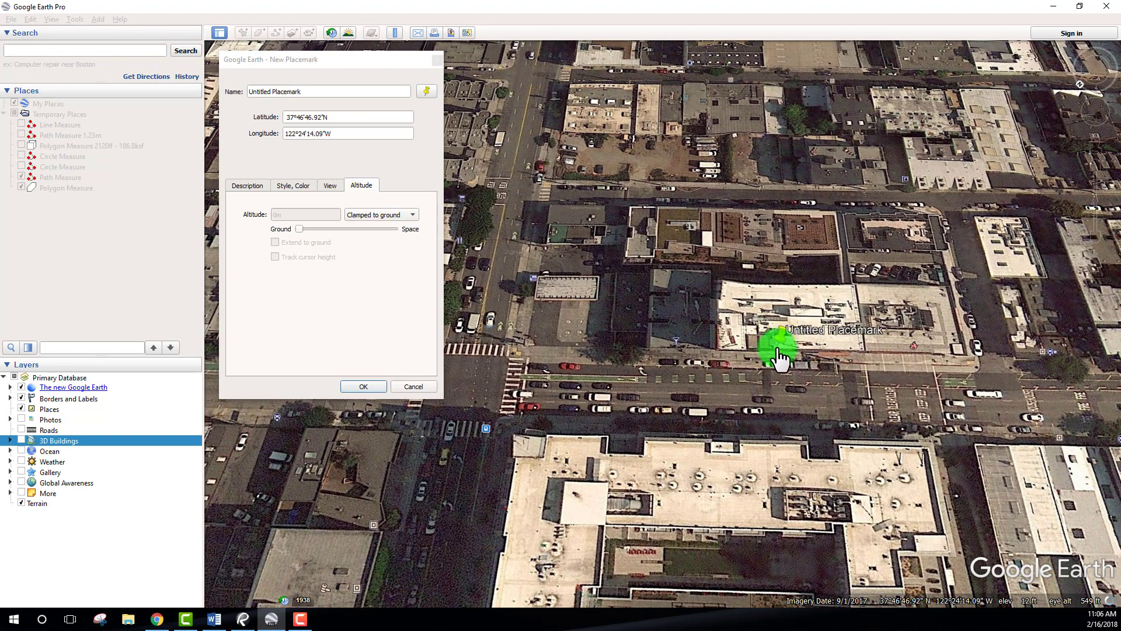
pyautogui.moveTo(781, 350)
pyautogui.mouseDown()
pyautogui.moveTo(696, 368)
pyautogui.moveTo(695, 358)
pyautogui.moveTo(762, 359)
pyautogui.moveTo(514, 135)
pyautogui.moveTo(814, 377)
pyautogui.moveTo(755, 361)
pyautogui.moveTo(784, 369)
pyautogui.mouseUp()
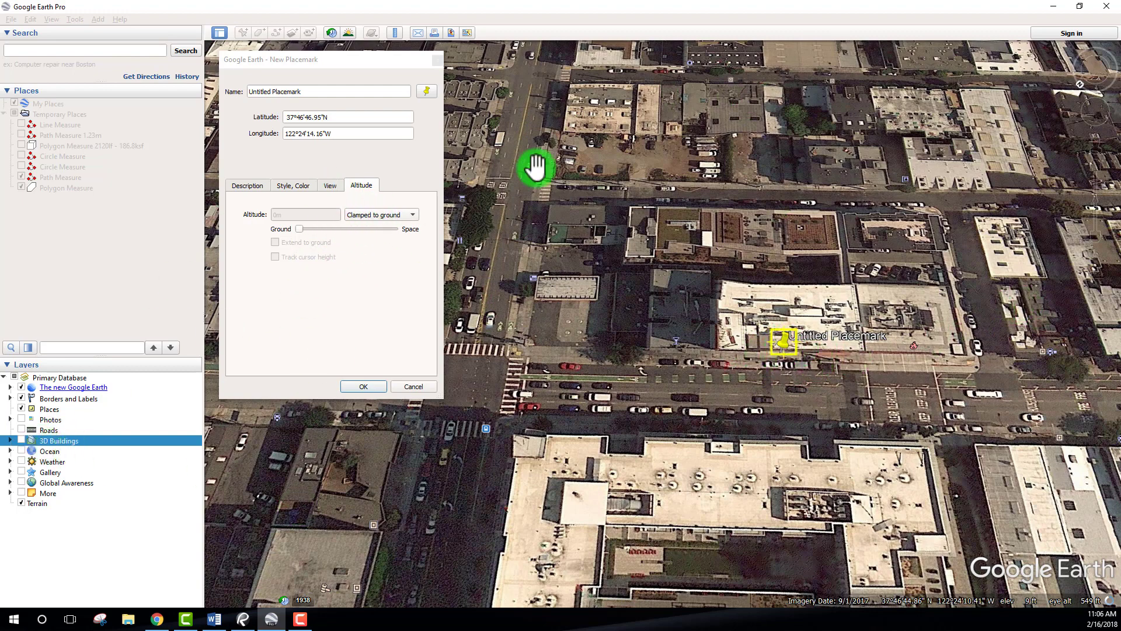
# Step: Inspect the placemark from a lower angle, restore the 3D Buildings layer and view it up close by the demolition lot
pyautogui.scroll(-2, 821, 313)
pyautogui.moveTo(821, 313); pyautogui.dragTo(50, 476)
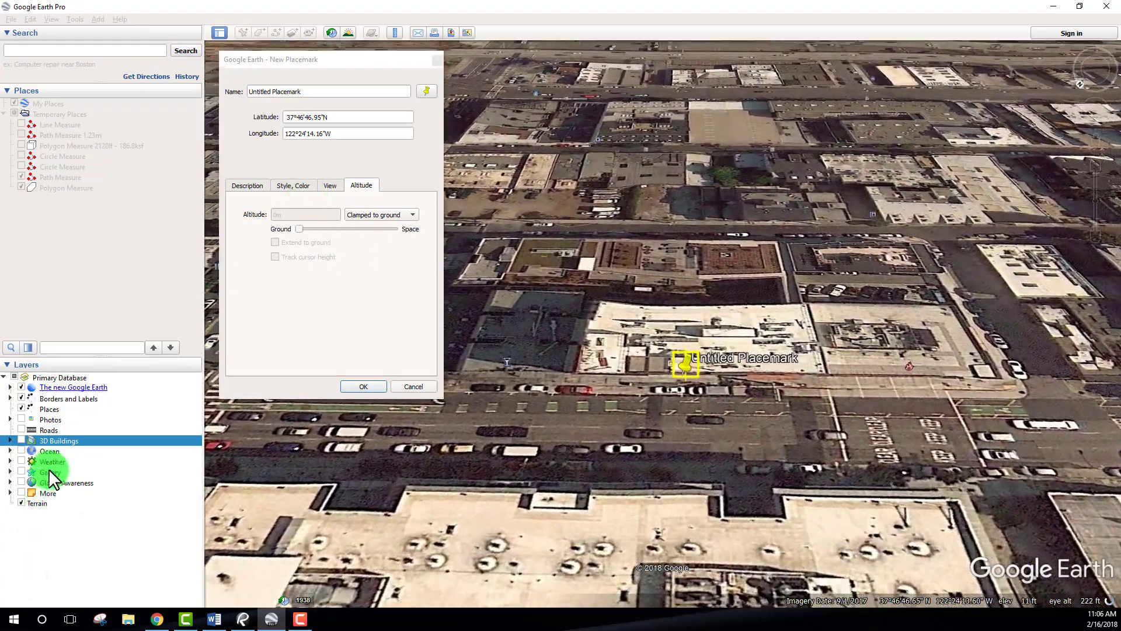
pyautogui.click(21, 441)
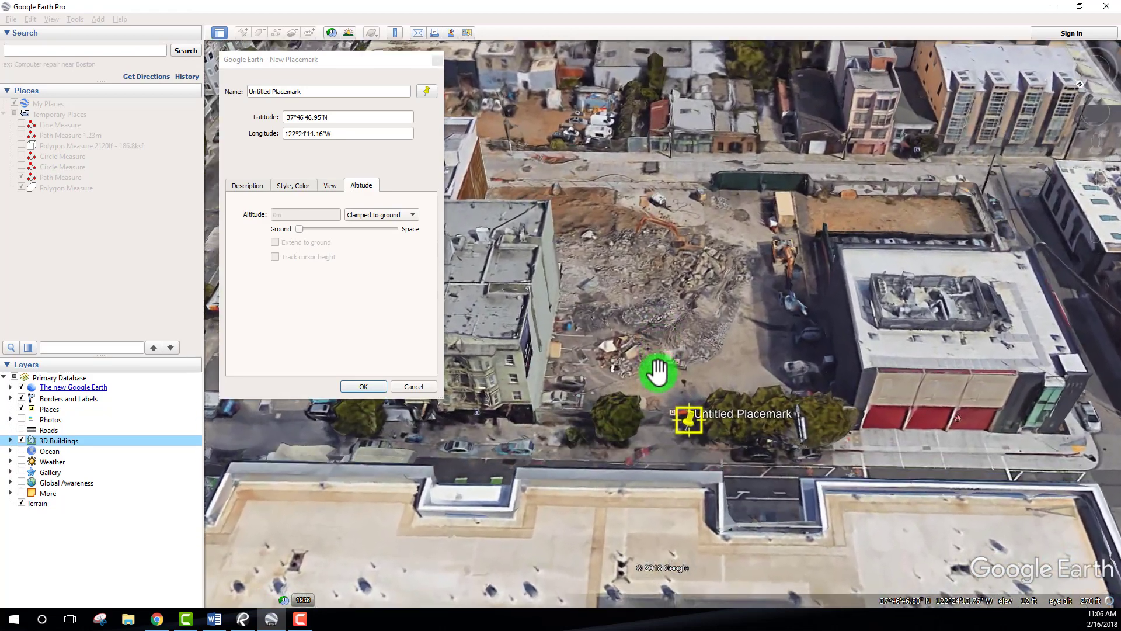
pyautogui.moveTo(658, 372); pyautogui.dragTo(676, 413)
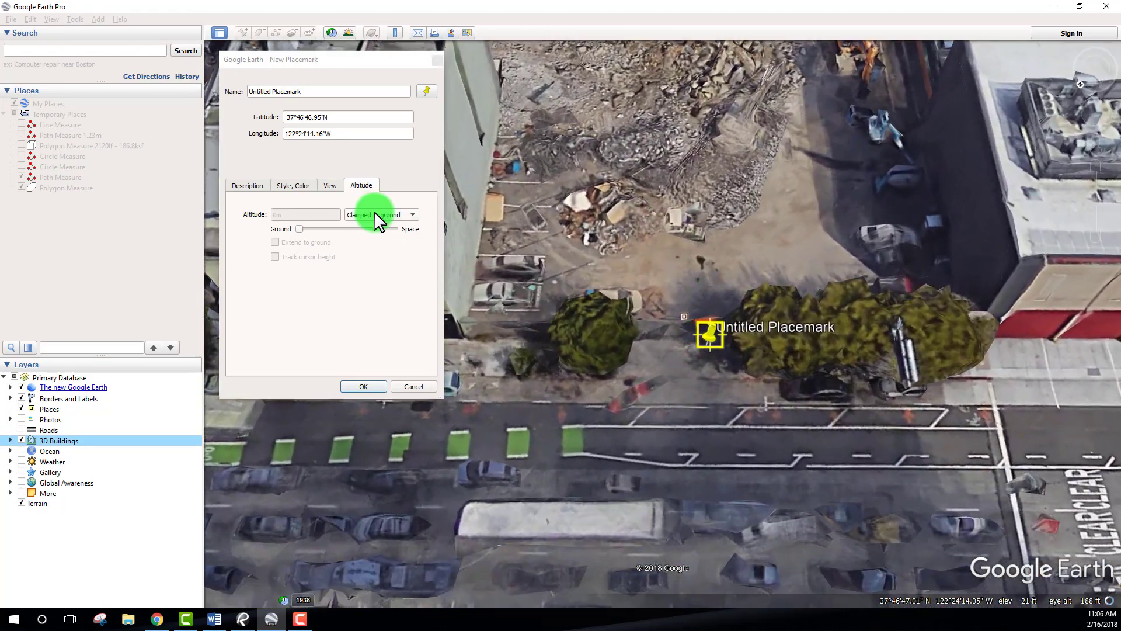
# Step: Try the Clamped to sea floor altitude reference for the placemark and inspect its position by the demolition lot
pyautogui.click(377, 214)
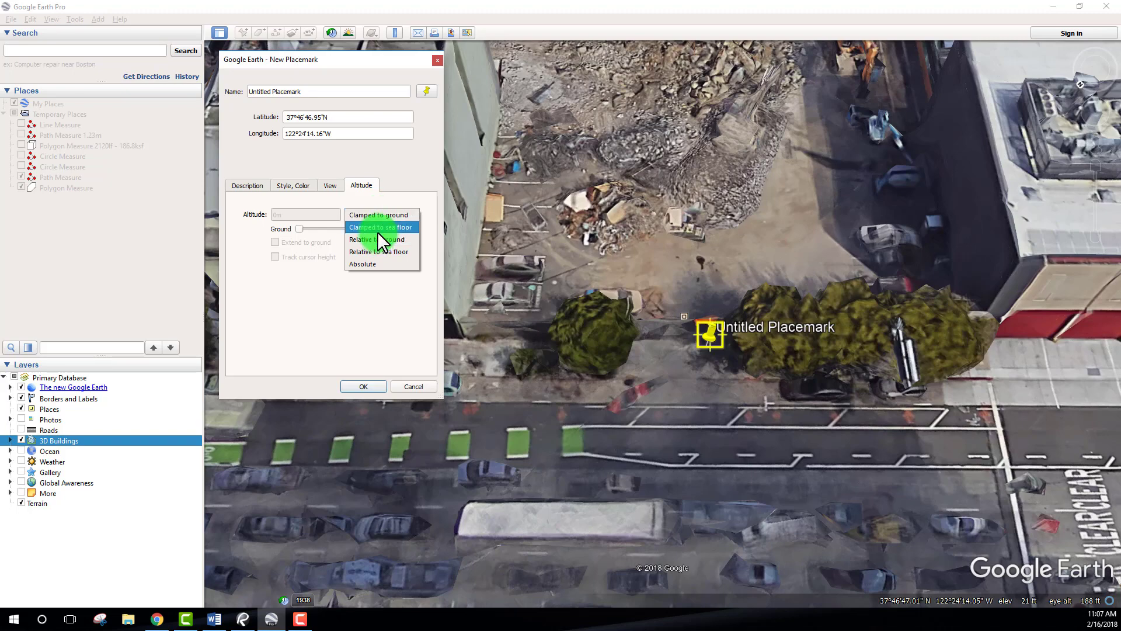
pyautogui.click(379, 228)
pyautogui.moveTo(762, 369); pyautogui.dragTo(731, 393)
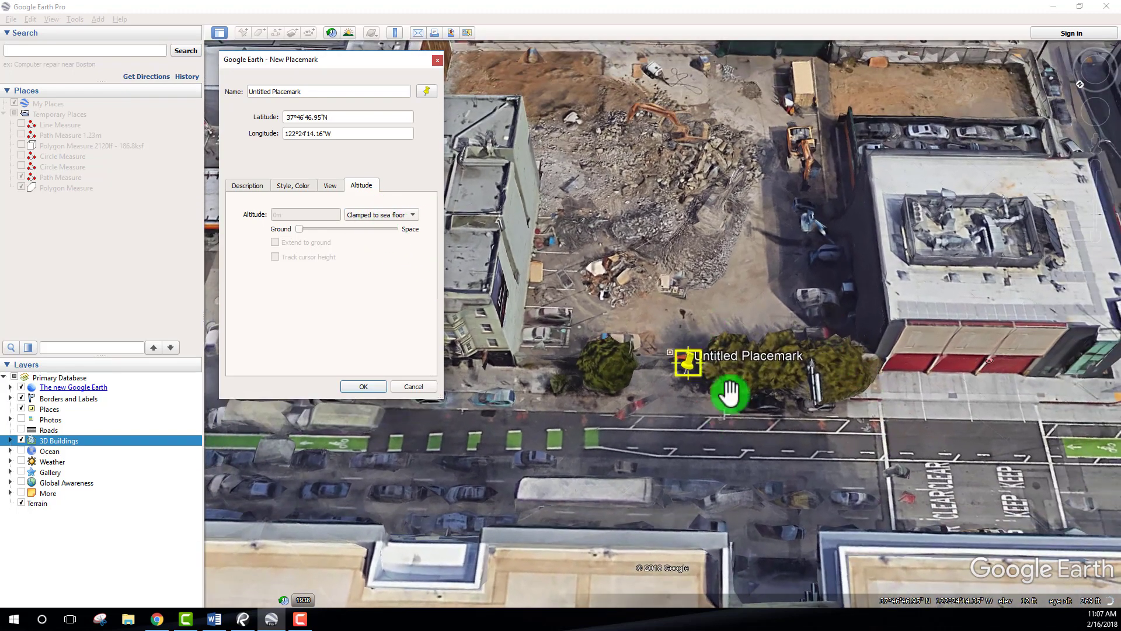
pyautogui.moveTo(607, 354); pyautogui.dragTo(752, 403)
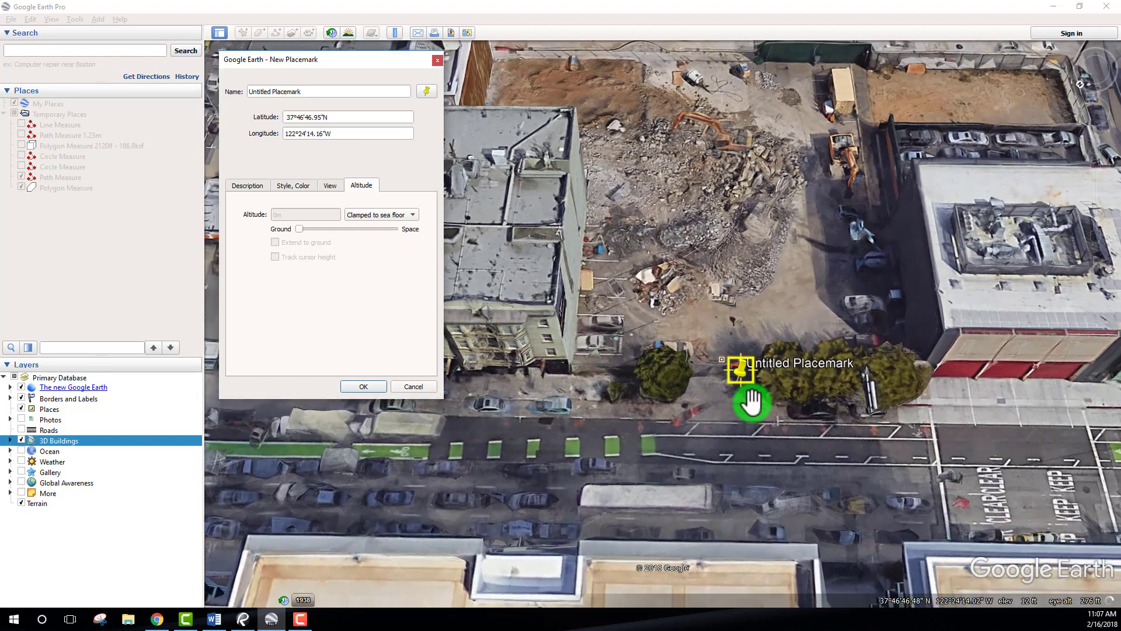
# Step: Make the placemark's altitude relative to ground and raise it to 44 m
pyautogui.click(399, 214)
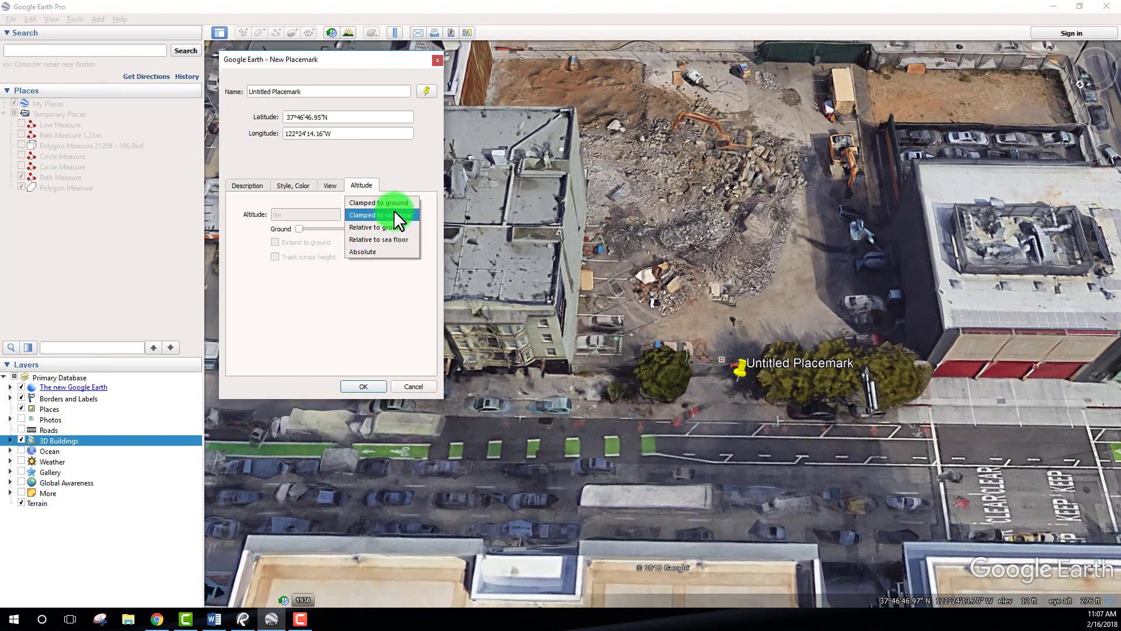
pyautogui.click(377, 227)
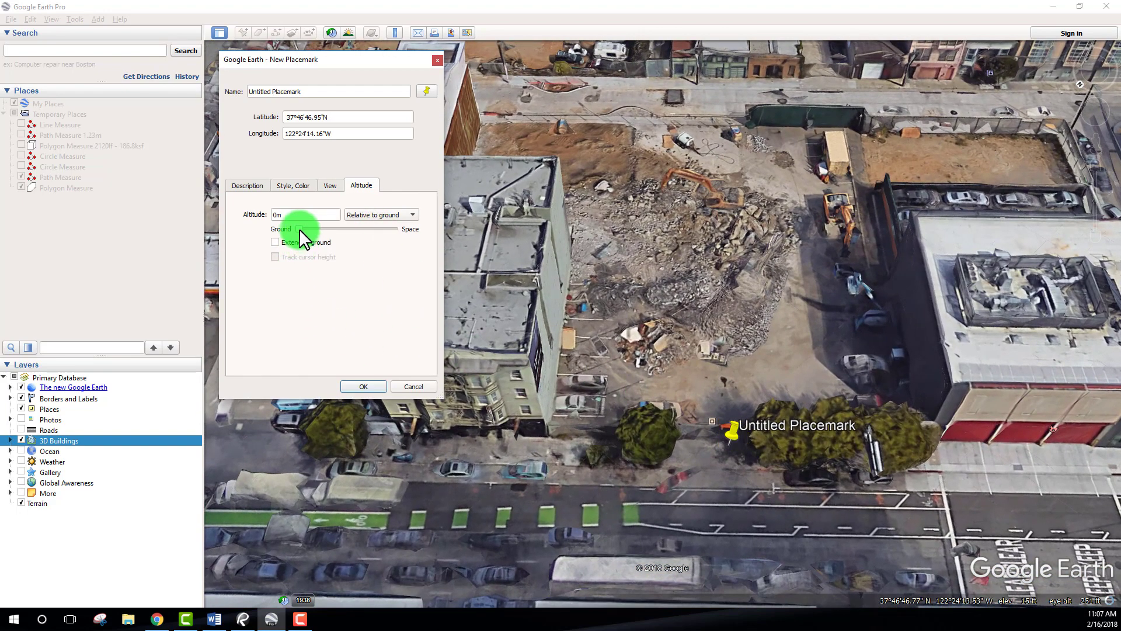
pyautogui.moveTo(299, 229); pyautogui.dragTo(373, 237)
pyautogui.click(283, 216)
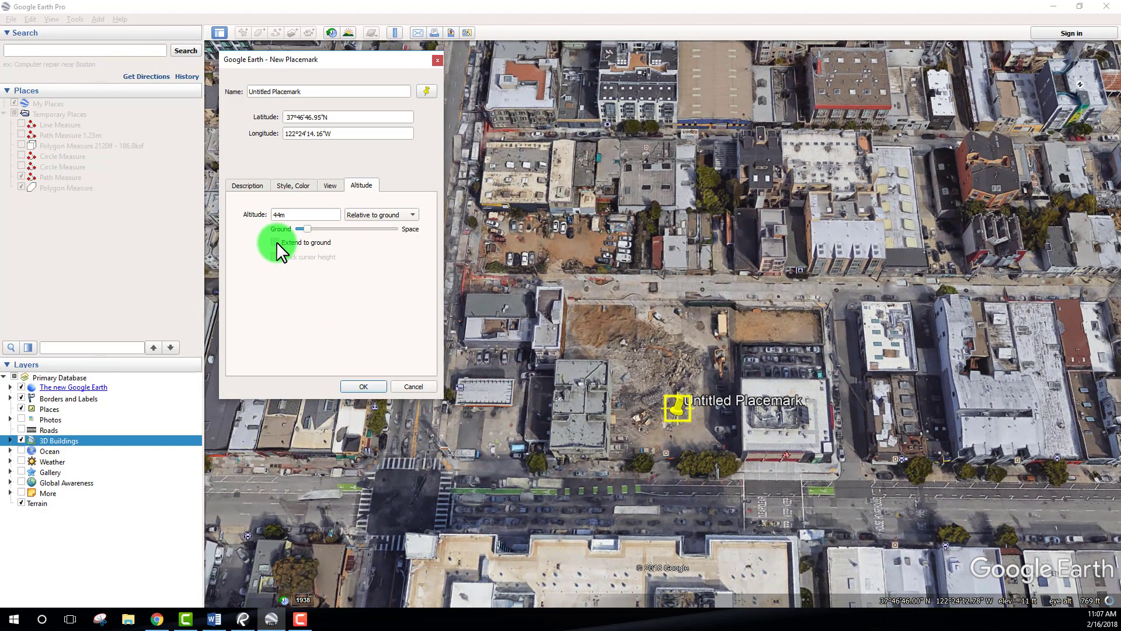
# Step: Extend the placemark to the ground and lower its altitude to 0 m
pyautogui.click(275, 242)
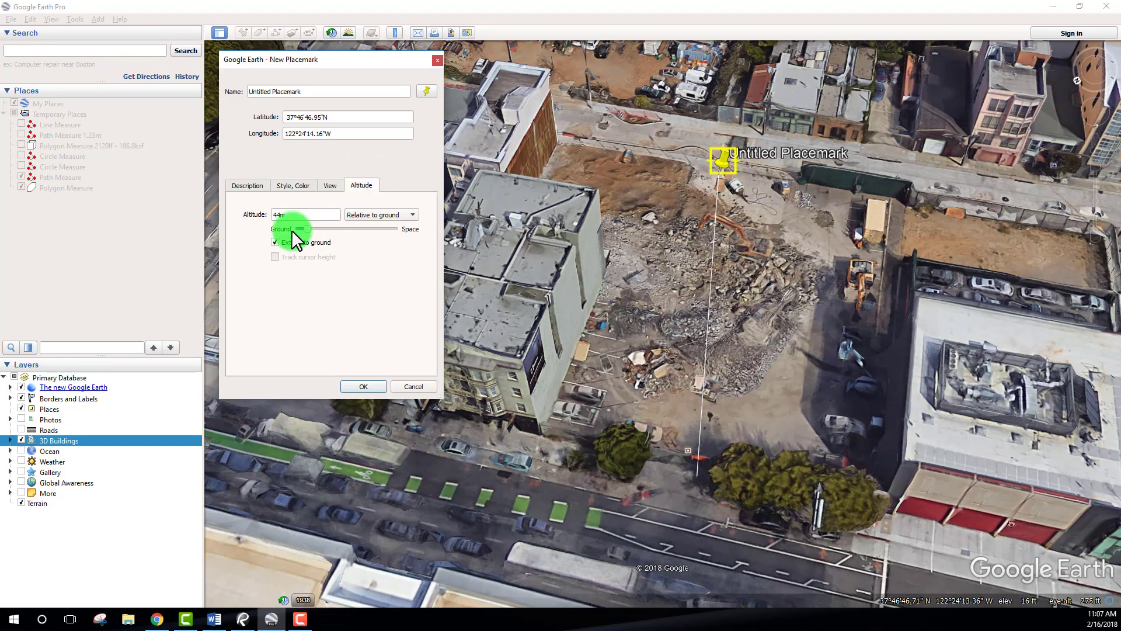
pyautogui.moveTo(306, 229); pyautogui.dragTo(297, 232)
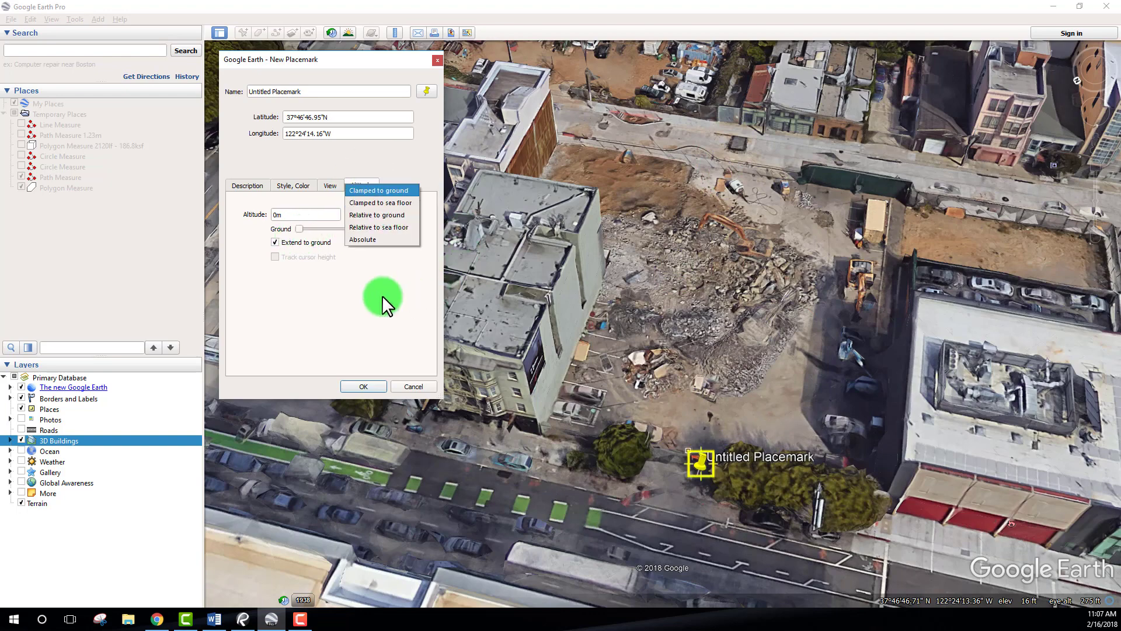
# Step: Try the Relative to sea floor reference and set the placemark's altitude reference to Absolute
pyautogui.click(370, 228)
pyautogui.moveTo(303, 234); pyautogui.dragTo(299, 232)
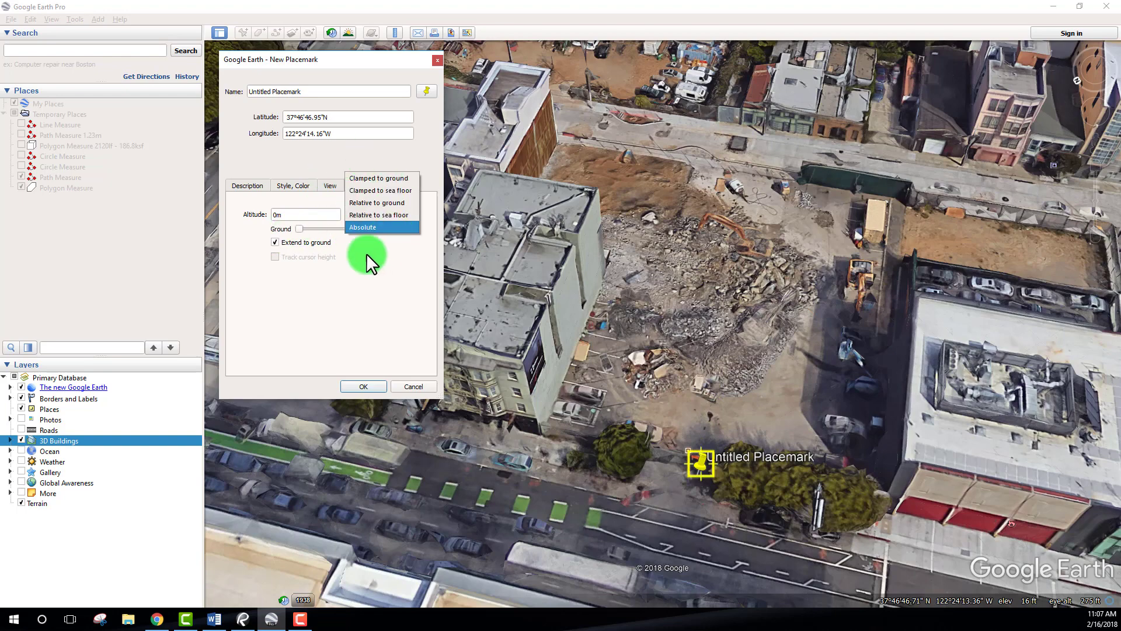
pyautogui.click(365, 229)
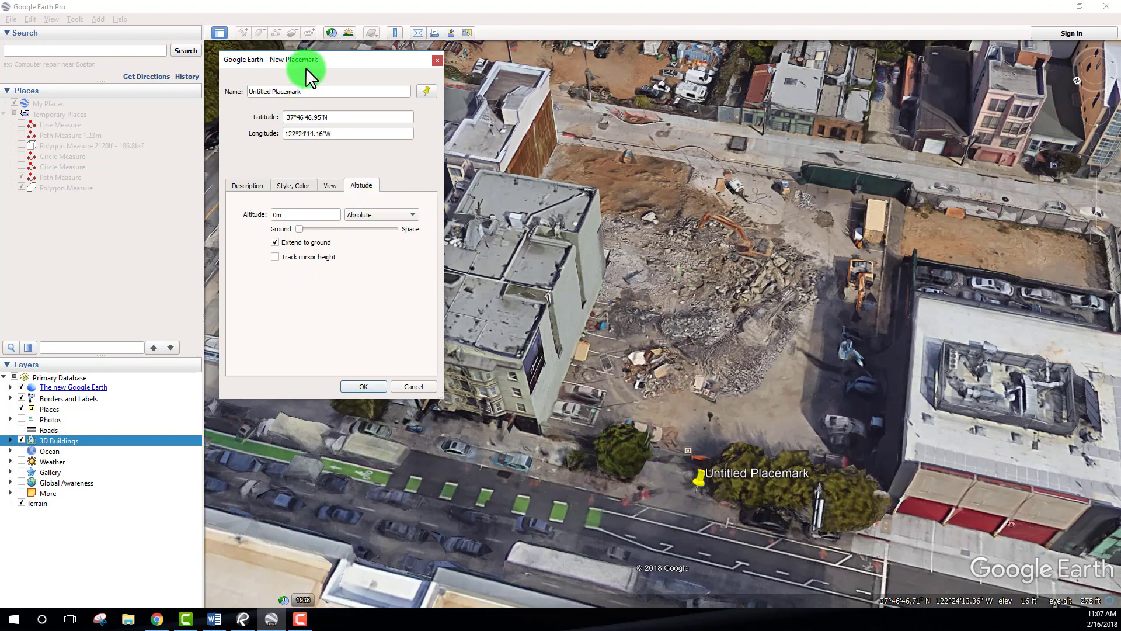
pyautogui.moveTo(306, 68); pyautogui.dragTo(307, 71)
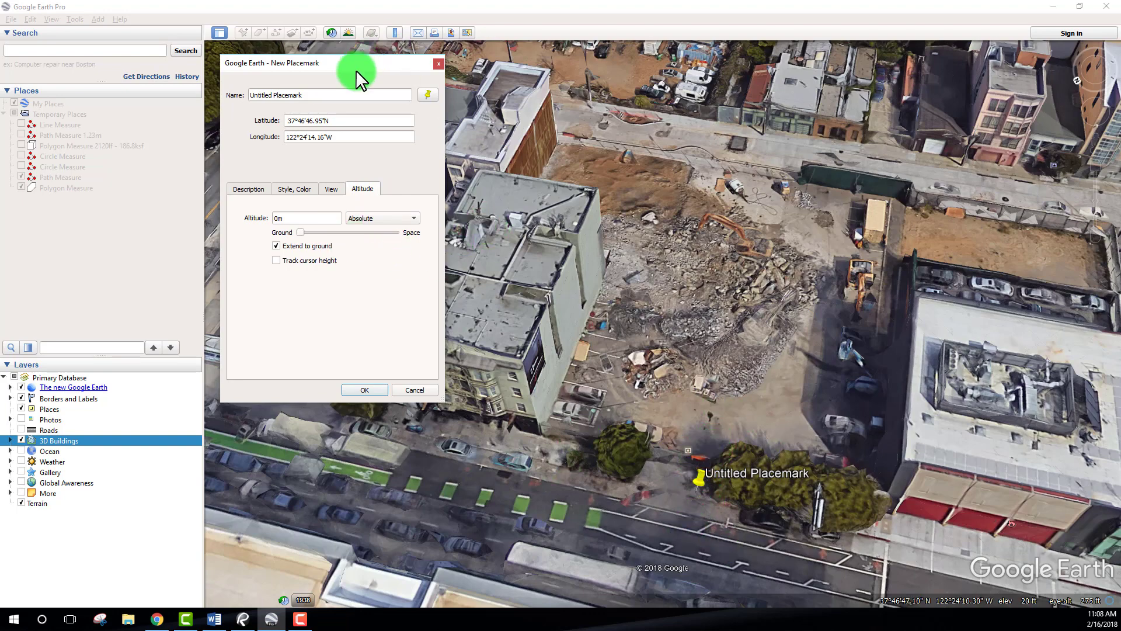
pyautogui.moveTo(355, 69); pyautogui.dragTo(361, 74)
pyautogui.click(376, 225)
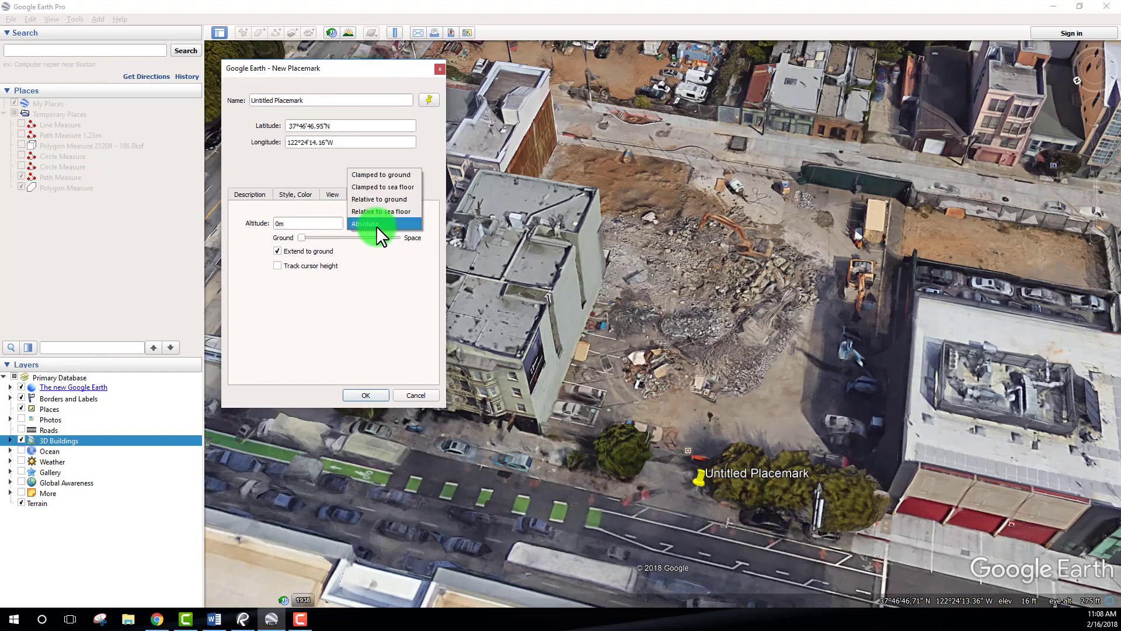
pyautogui.click(376, 226)
# Step: Move the placemark to the street edge by the lot, about 37°46'47.07"N, 122°24'14.20"W, and enable cursor height tracking
pyautogui.moveTo(698, 486); pyautogui.dragTo(671, 464)
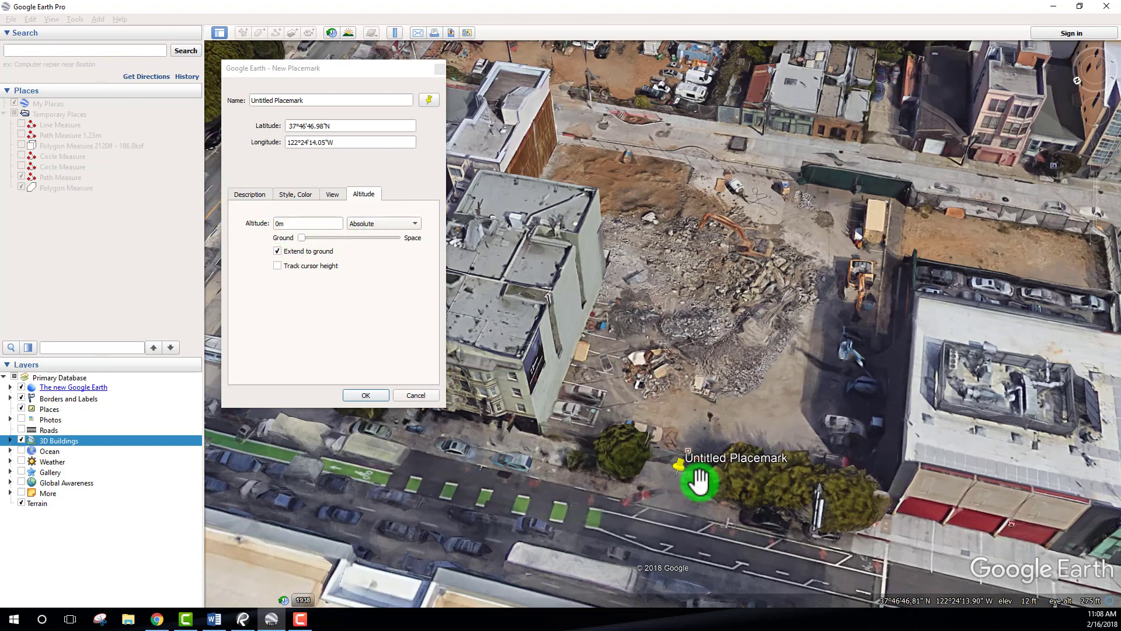
pyautogui.moveTo(678, 471); pyautogui.dragTo(575, 458)
pyautogui.scroll(5, 674, 471)
pyautogui.scroll(-2, 768, 518)
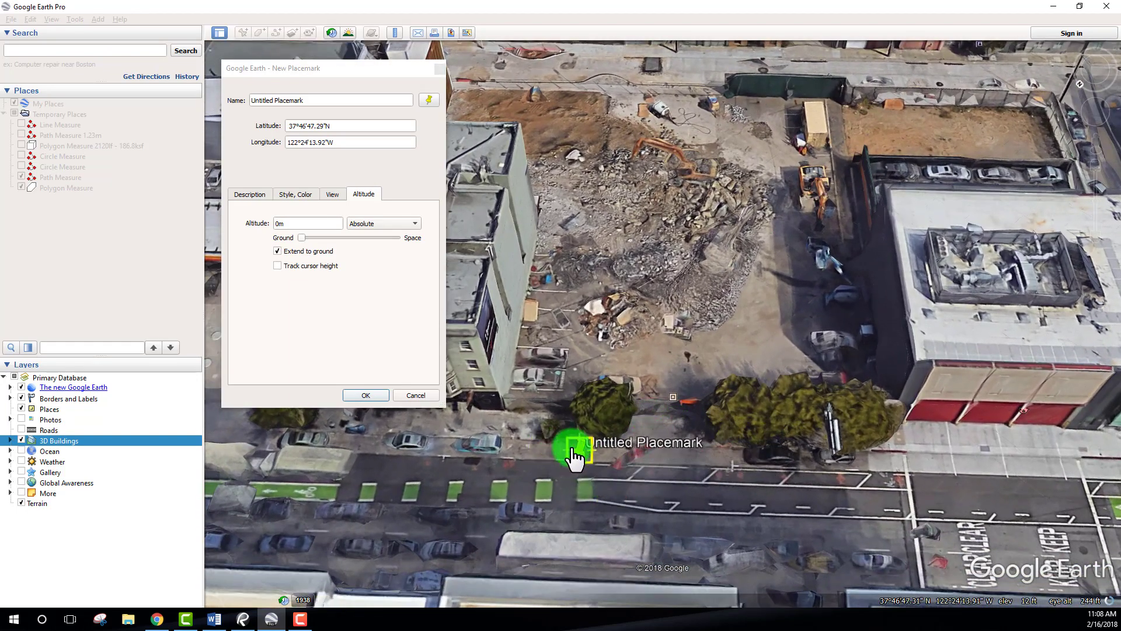
pyautogui.moveTo(663, 453); pyautogui.dragTo(709, 432)
pyautogui.scroll(3, 680, 499)
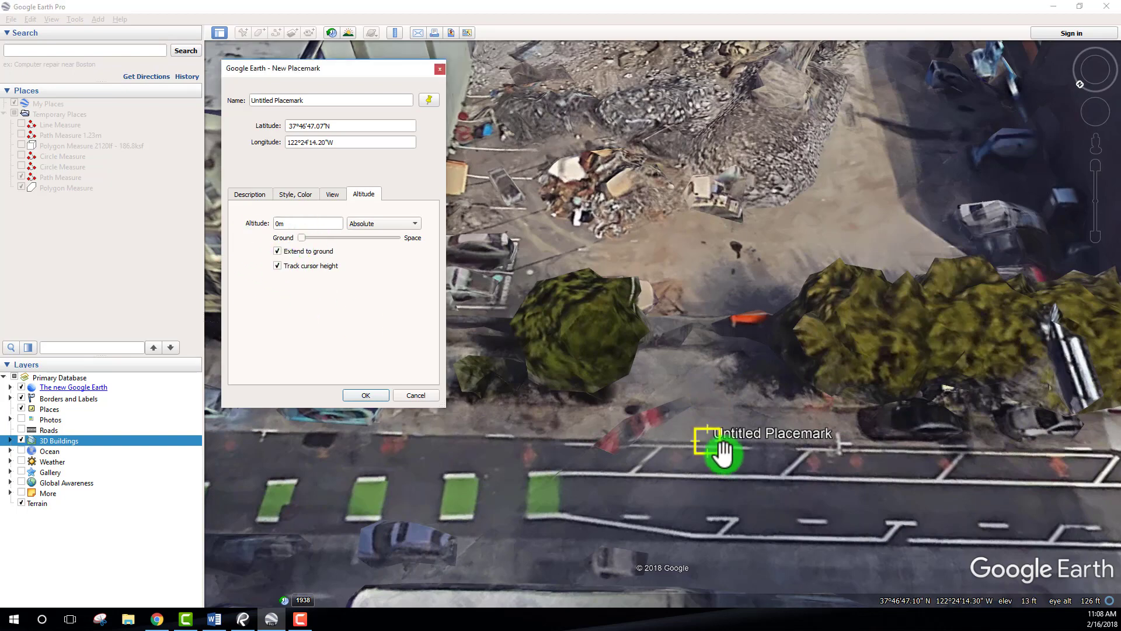
# Step: Reposition the placemark between the street trees at 4 m altitude, about 37°46'47.00"N, 122°24'14.09"W
pyautogui.moveTo(708, 447); pyautogui.dragTo(565, 427)
pyautogui.scroll(-5, 642, 369)
pyautogui.scroll(3, 560, 394)
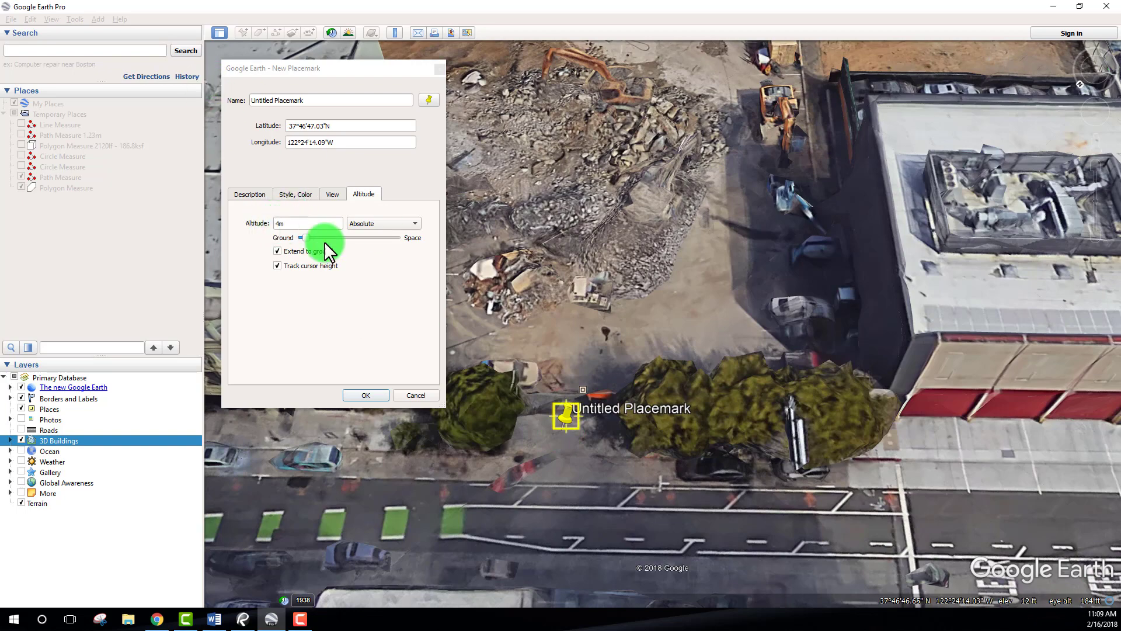
pyautogui.moveTo(563, 425)
pyautogui.mouseDown()
pyautogui.moveTo(590, 532)
pyautogui.moveTo(902, 428)
pyautogui.moveTo(966, 292)
pyautogui.moveTo(1016, 481)
pyautogui.moveTo(1078, 469)
pyautogui.moveTo(538, 426)
pyautogui.moveTo(568, 429)
pyautogui.mouseUp()
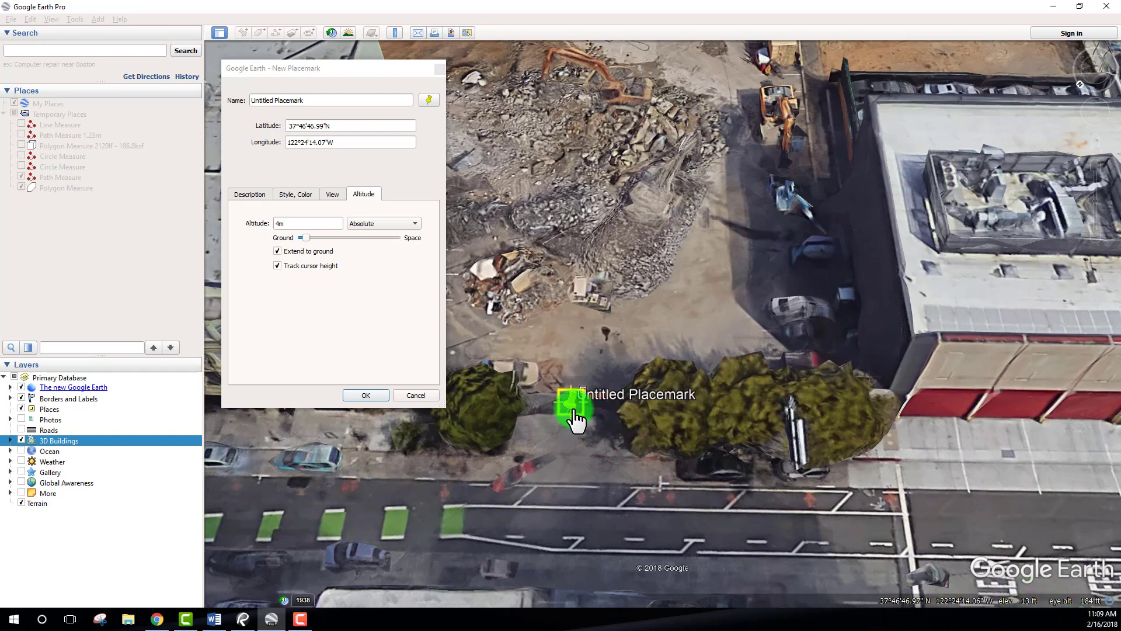
pyautogui.moveTo(575, 414)
pyautogui.mouseDown()
pyautogui.moveTo(628, 528)
pyautogui.moveTo(568, 425)
pyautogui.mouseUp()
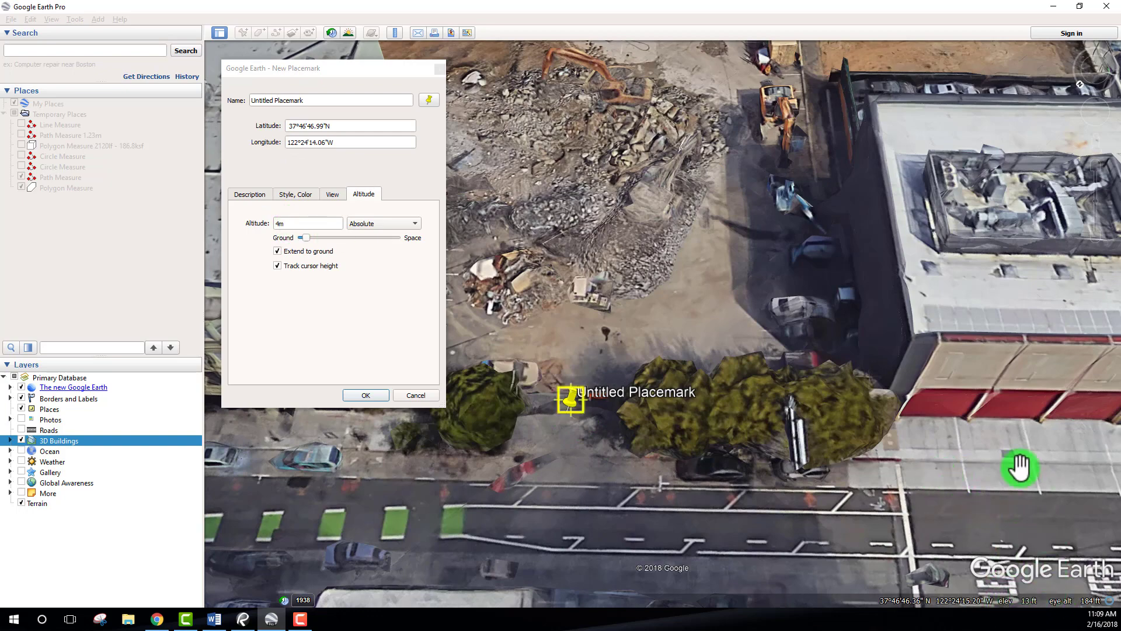
pyautogui.moveTo(603, 402); pyautogui.dragTo(695, 404)
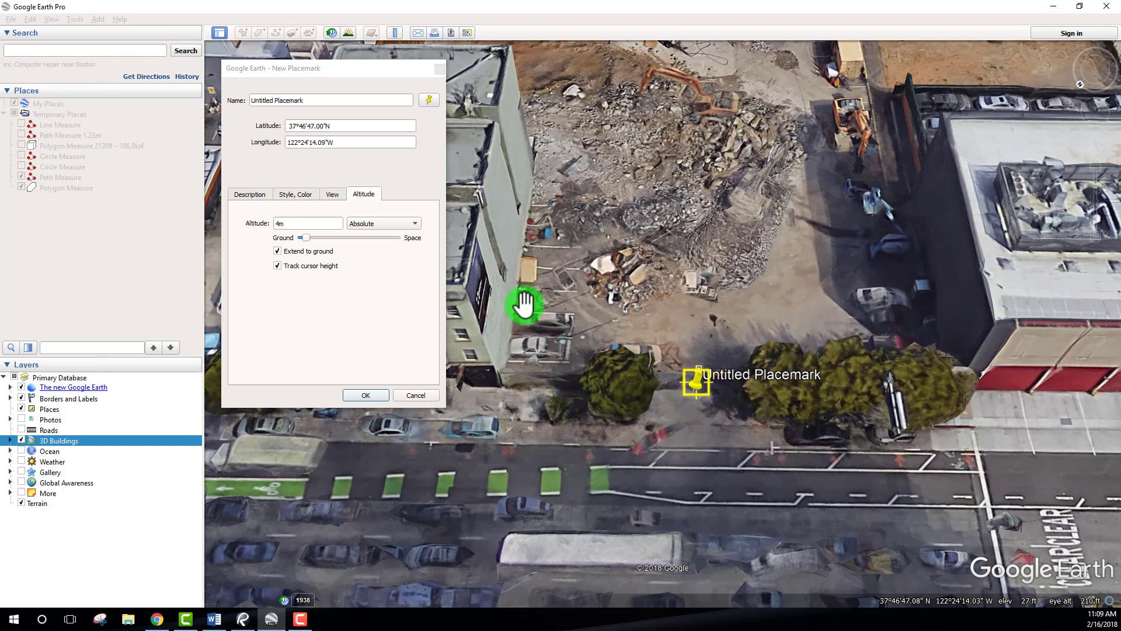
# Step: Name the placemark "Untitled Placemark - 13ft - 4m" and save it
pyautogui.click(337, 101)
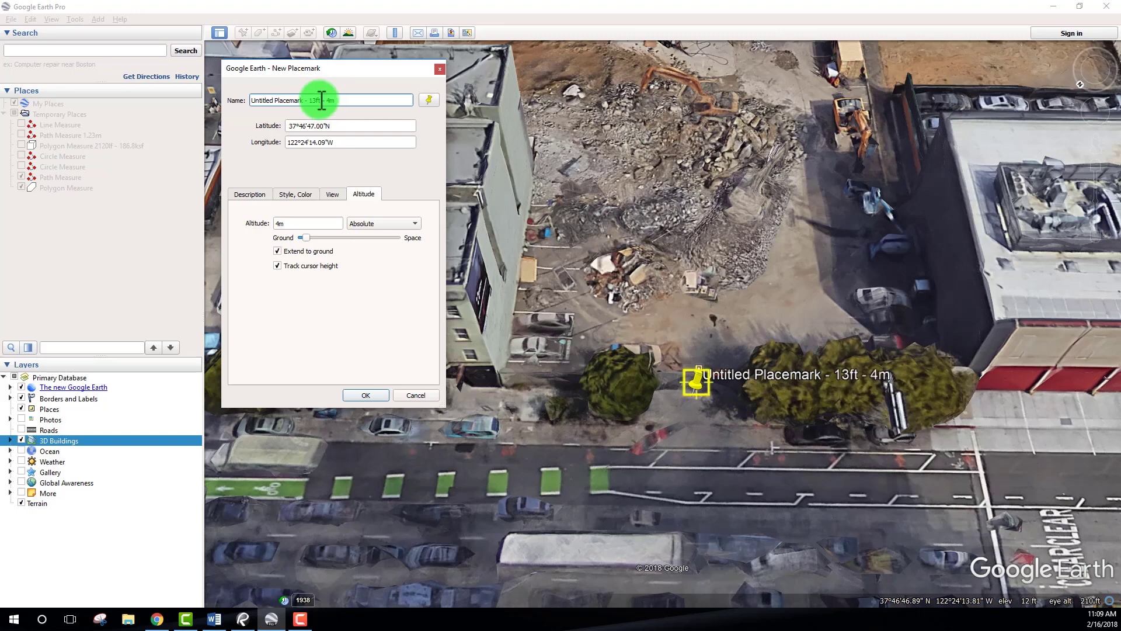
pyautogui.moveTo(349, 70); pyautogui.dragTo(341, 65)
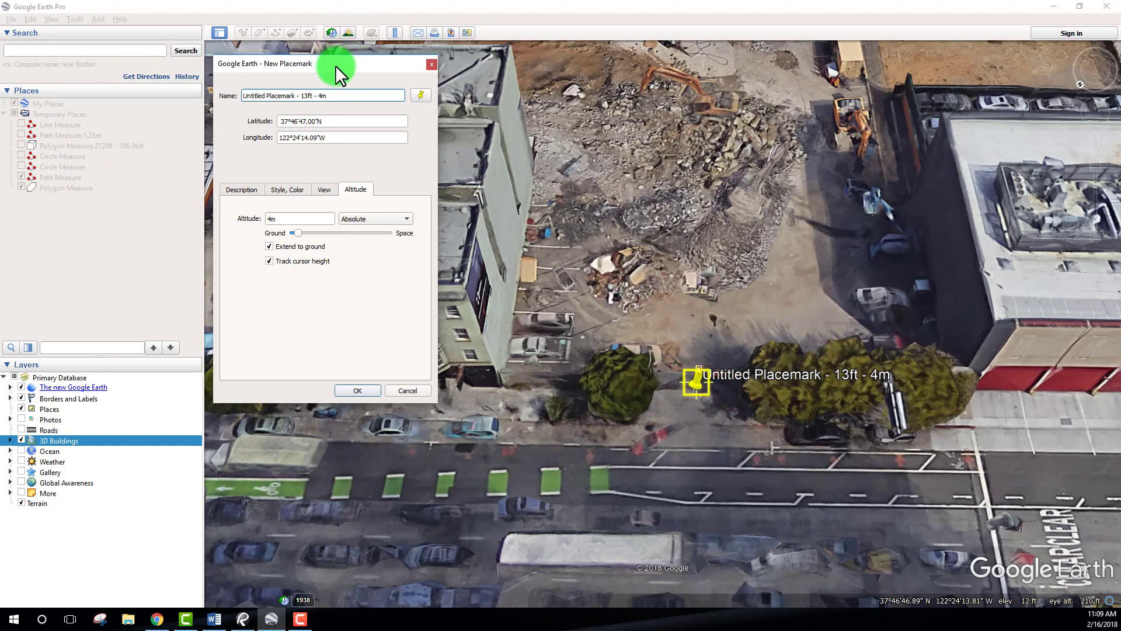
pyautogui.moveTo(338, 67); pyautogui.dragTo(343, 68)
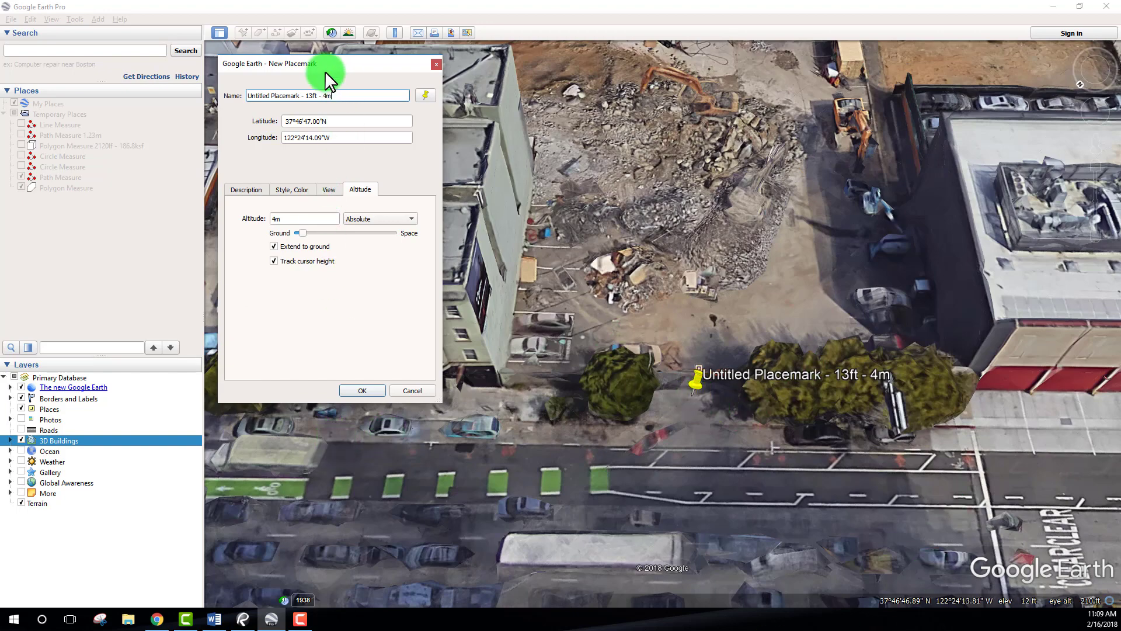
pyautogui.click(361, 390)
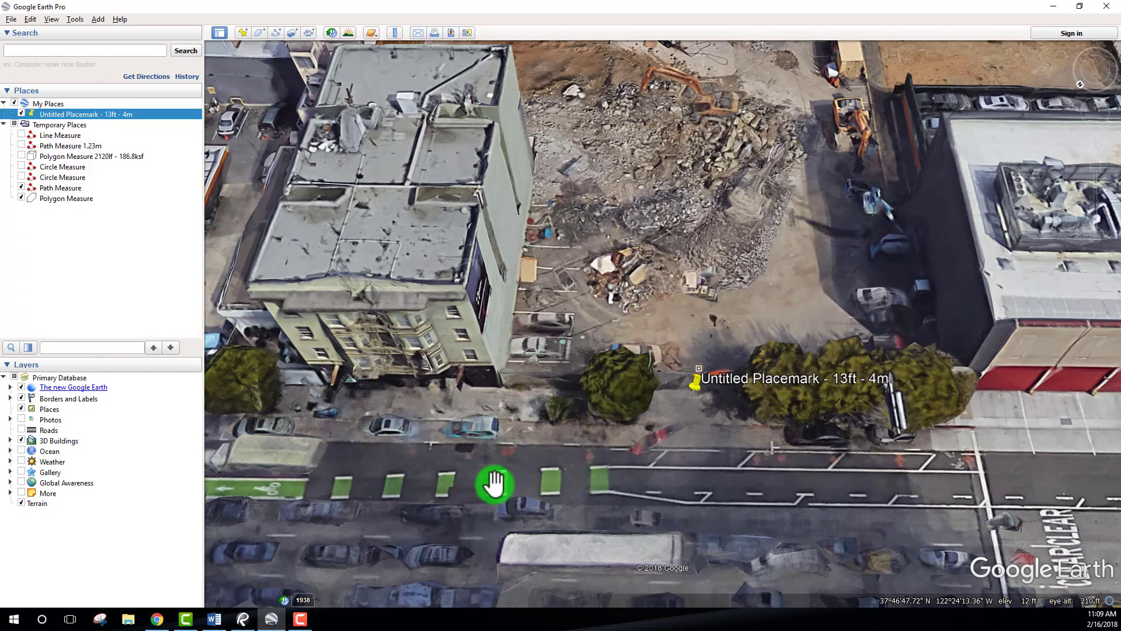
# Step: Start a new placemark on the street at the foot of the teal glass tower, about 37°46'54.19"N, 122°24'17.43"W
pyautogui.moveTo(495, 480); pyautogui.dragTo(530, 310)
pyautogui.scroll(-3, 709, 422)
pyautogui.moveTo(309, 257); pyautogui.dragTo(502, 310)
pyautogui.scroll(-3, 503, 310)
pyautogui.moveTo(367, 337); pyautogui.dragTo(573, 363)
pyautogui.scroll(-2, 572, 363)
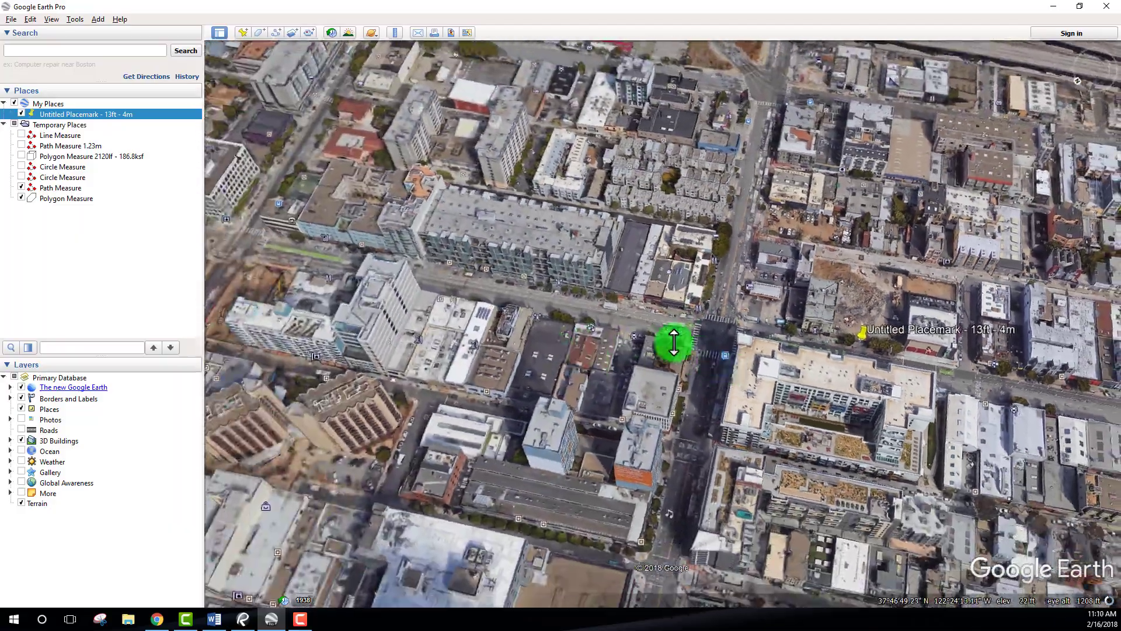
pyautogui.moveTo(673, 342); pyautogui.dragTo(450, 328, button='middle')
pyautogui.scroll(-3, 450, 328)
pyautogui.moveTo(344, 273); pyautogui.dragTo(452, 326)
pyautogui.moveTo(452, 325); pyautogui.dragTo(482, 514, button='middle')
pyautogui.scroll(5, 615, 471)
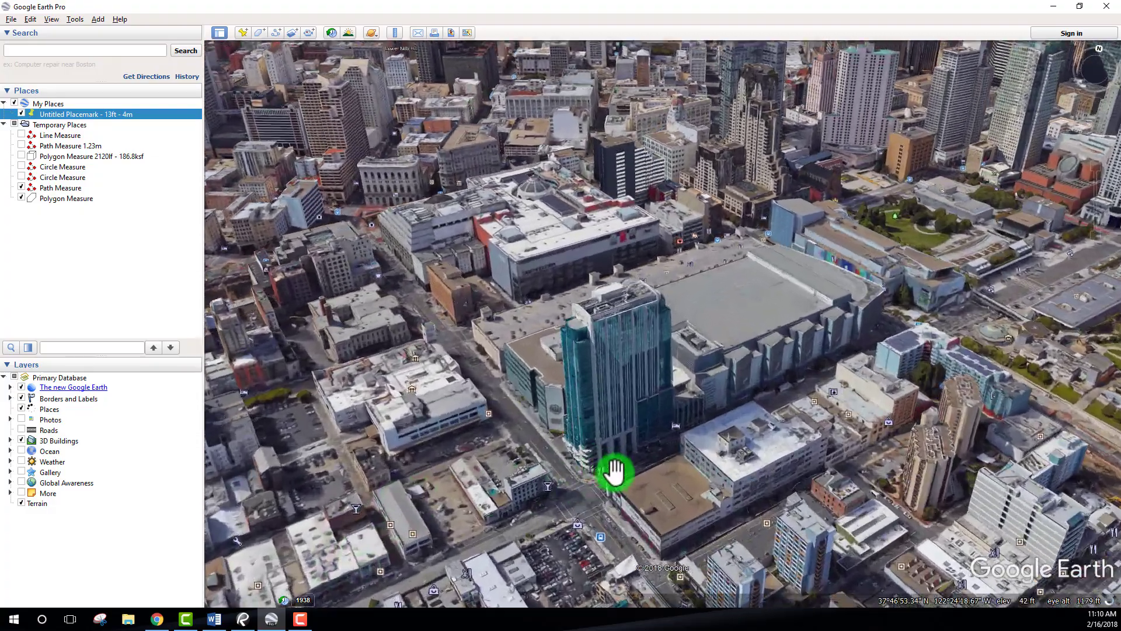
pyautogui.moveTo(638, 461); pyautogui.dragTo(545, 339, button='middle')
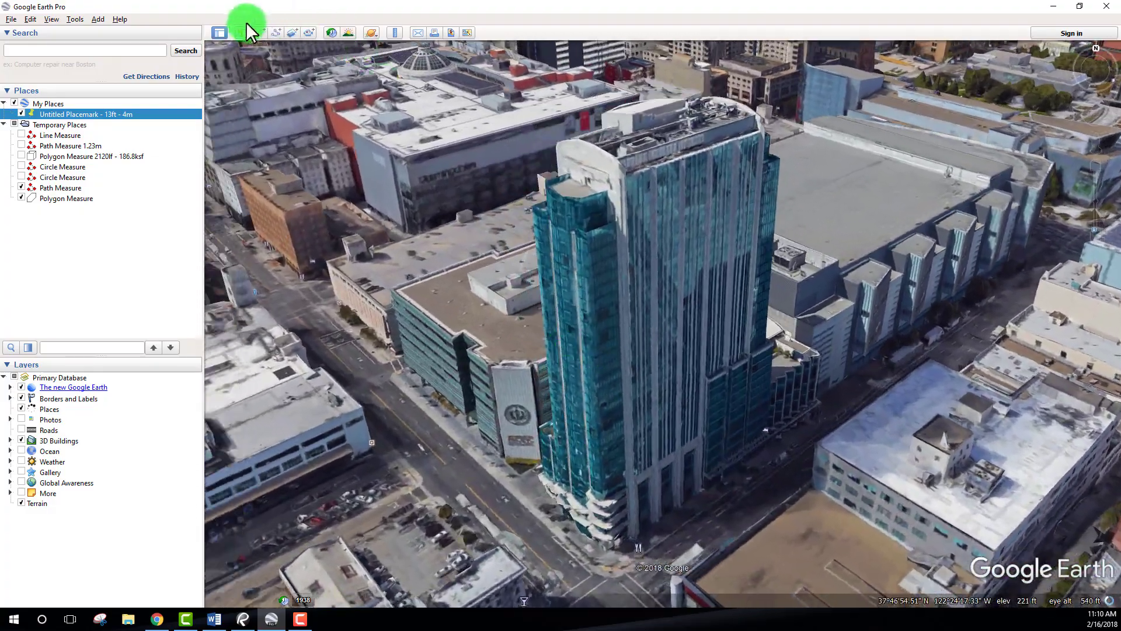
pyautogui.click(242, 30)
pyautogui.moveTo(664, 500); pyautogui.dragTo(657, 555)
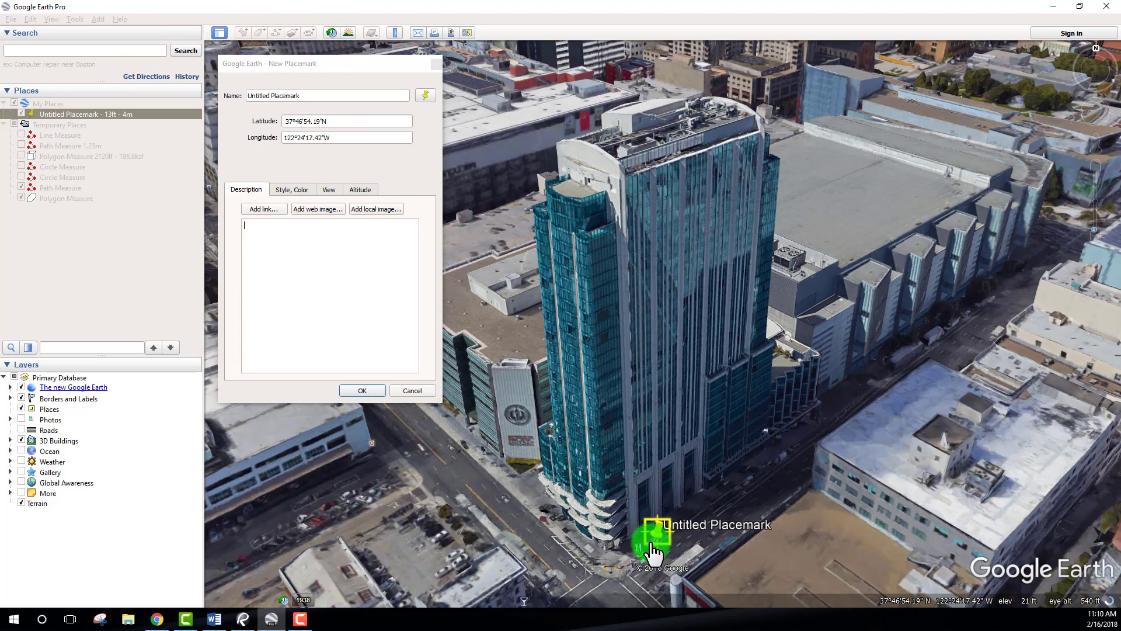
# Step: Give the new placemark an Absolute altitude, extended to ground with cursor height tracking, and move it to the tower's street corner at 6 m
pyautogui.click(350, 190)
pyautogui.click(402, 219)
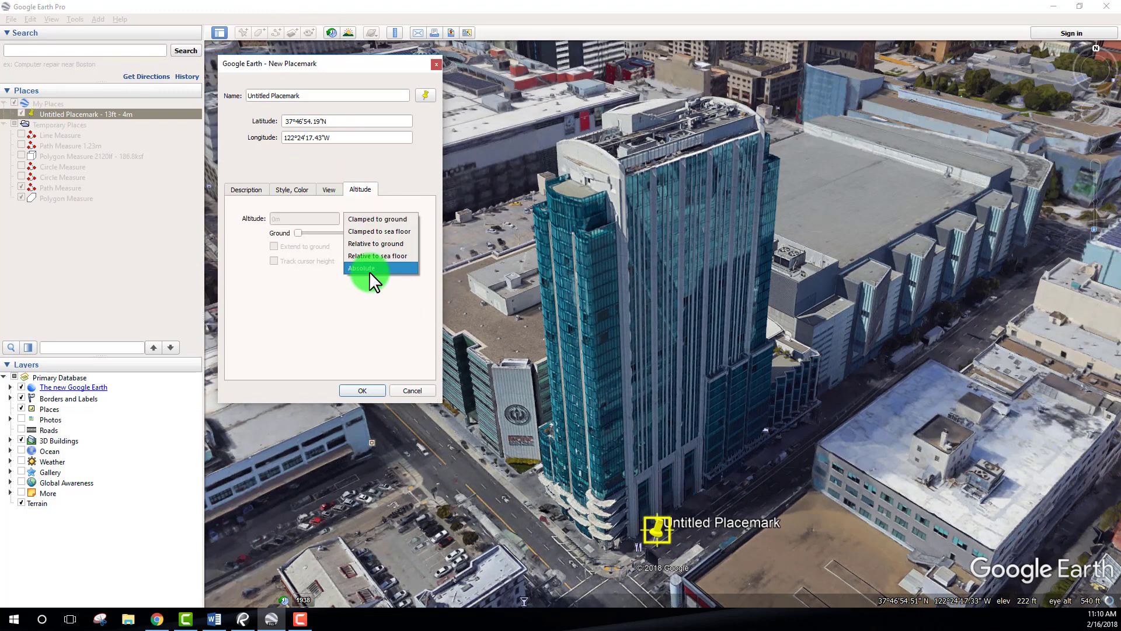
pyautogui.click(369, 267)
pyautogui.doubleClick(670, 474)
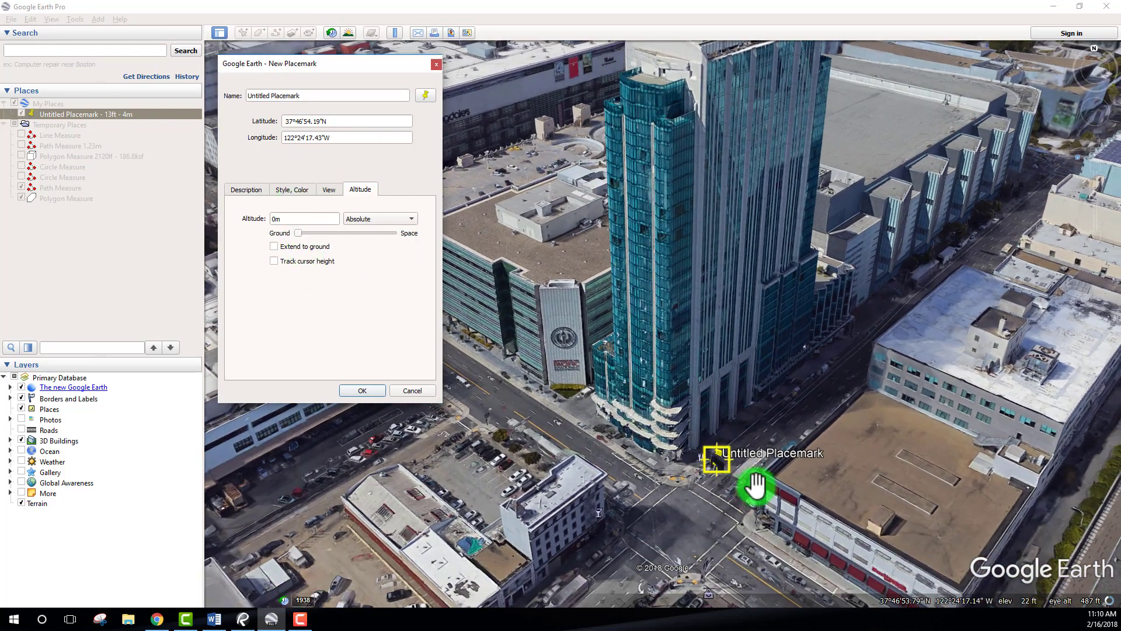
pyautogui.moveTo(670, 473); pyautogui.dragTo(673, 467)
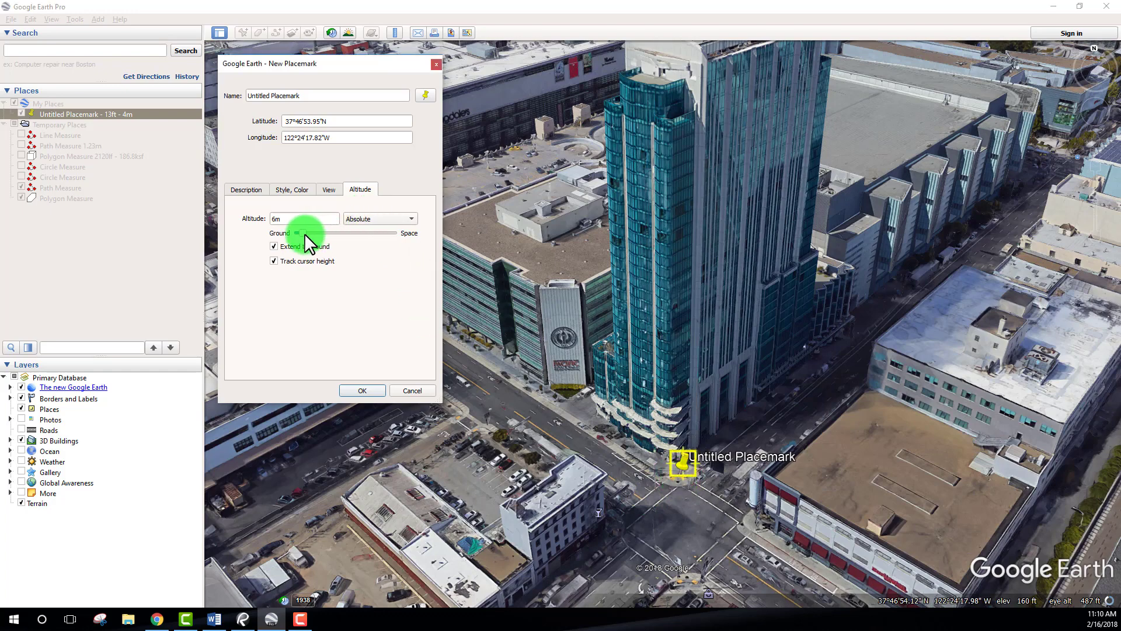
# Step: Raise the placemark onto the tower's curved roof edge at 110 m altitude, about 37°46'54.46"N, 122°24'17.93"W
pyautogui.moveTo(304, 232); pyautogui.dragTo(310, 233)
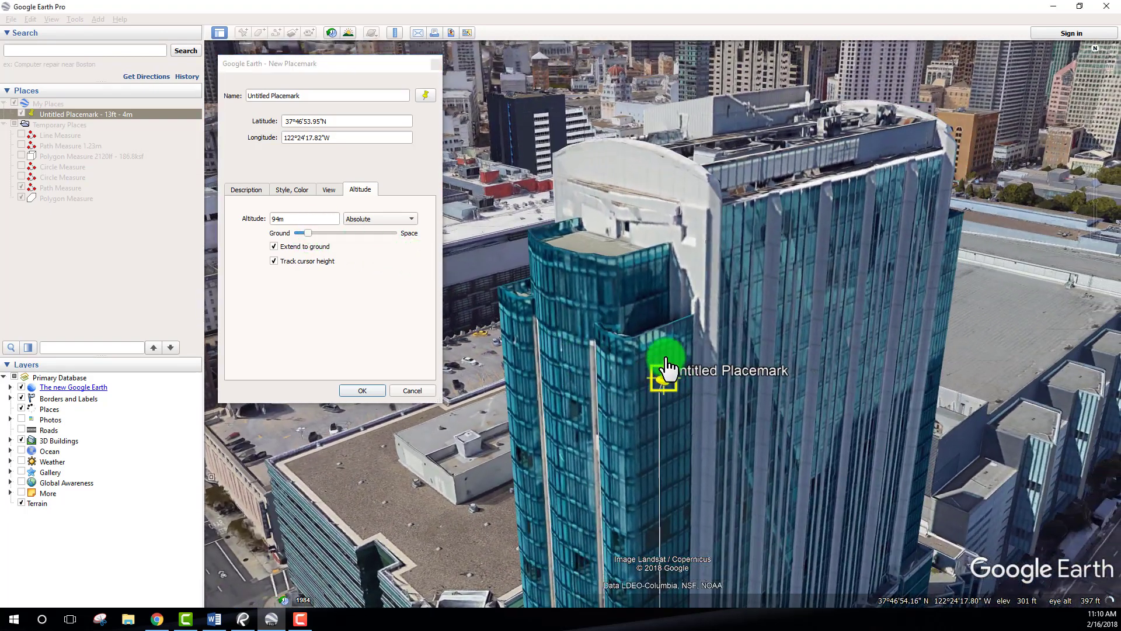
pyautogui.moveTo(667, 368); pyautogui.dragTo(650, 258)
pyautogui.moveTo(746, 246); pyautogui.dragTo(756, 259)
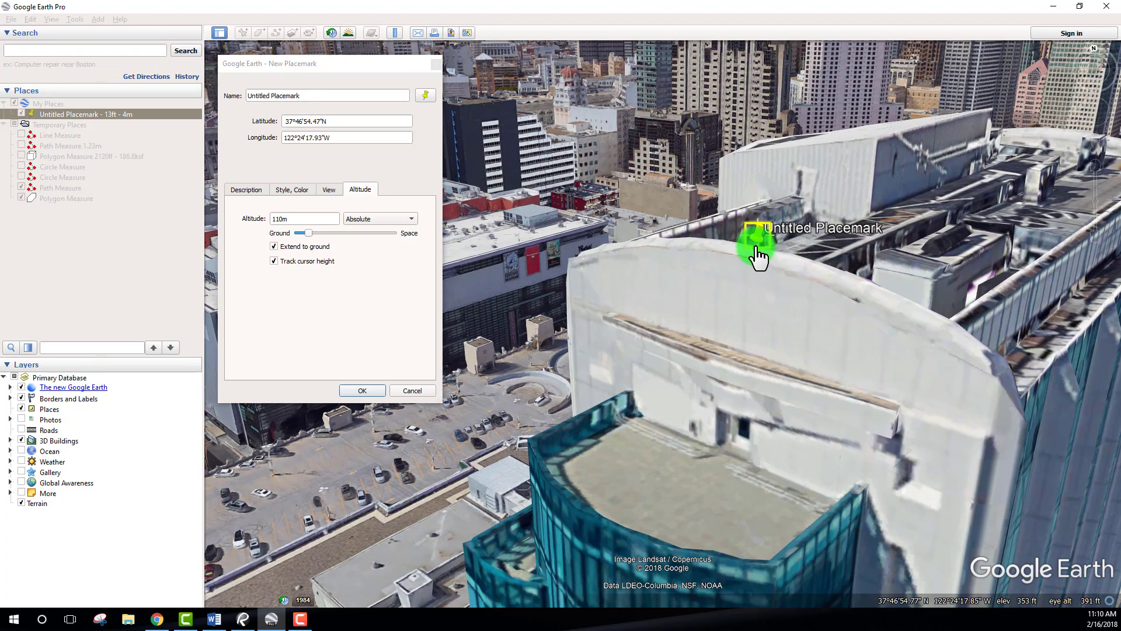
pyautogui.moveTo(757, 256)
pyautogui.mouseDown()
pyautogui.moveTo(744, 253)
pyautogui.moveTo(757, 262)
pyautogui.mouseUp()
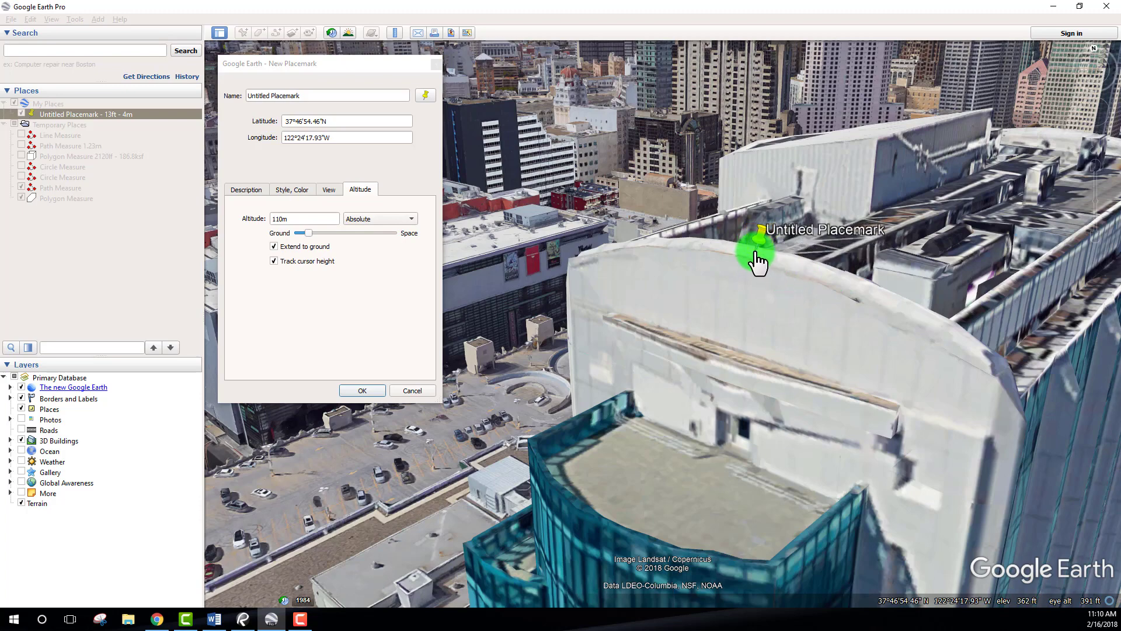
# Step: Name the rooftop placemark "Parapet 362ft-110m" and save it
pyautogui.click(342, 134)
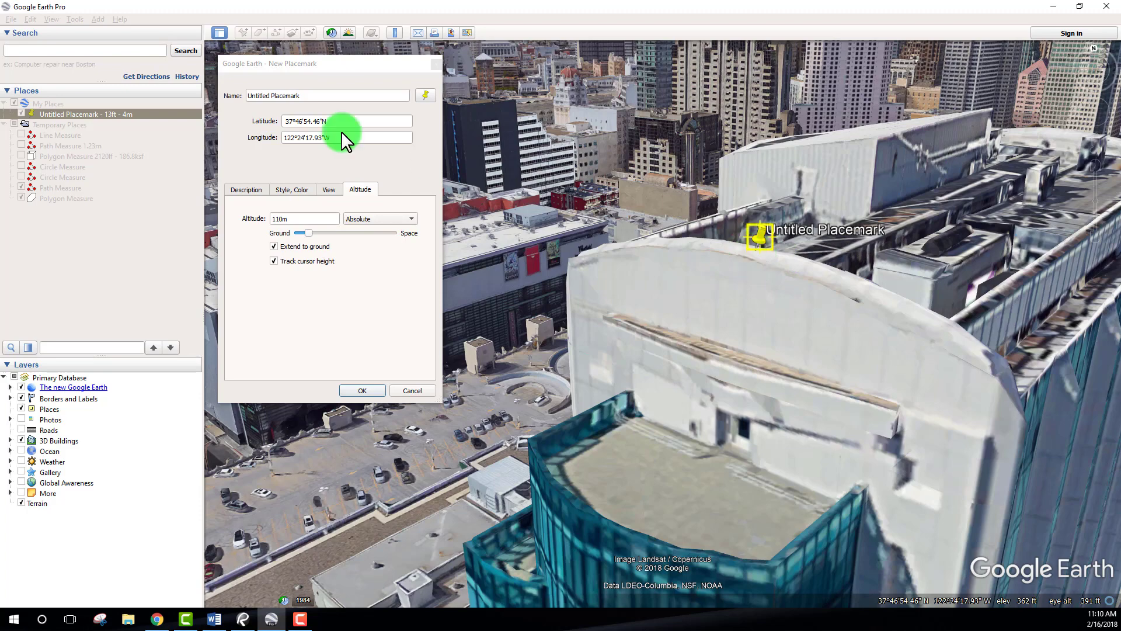
pyautogui.click(333, 97)
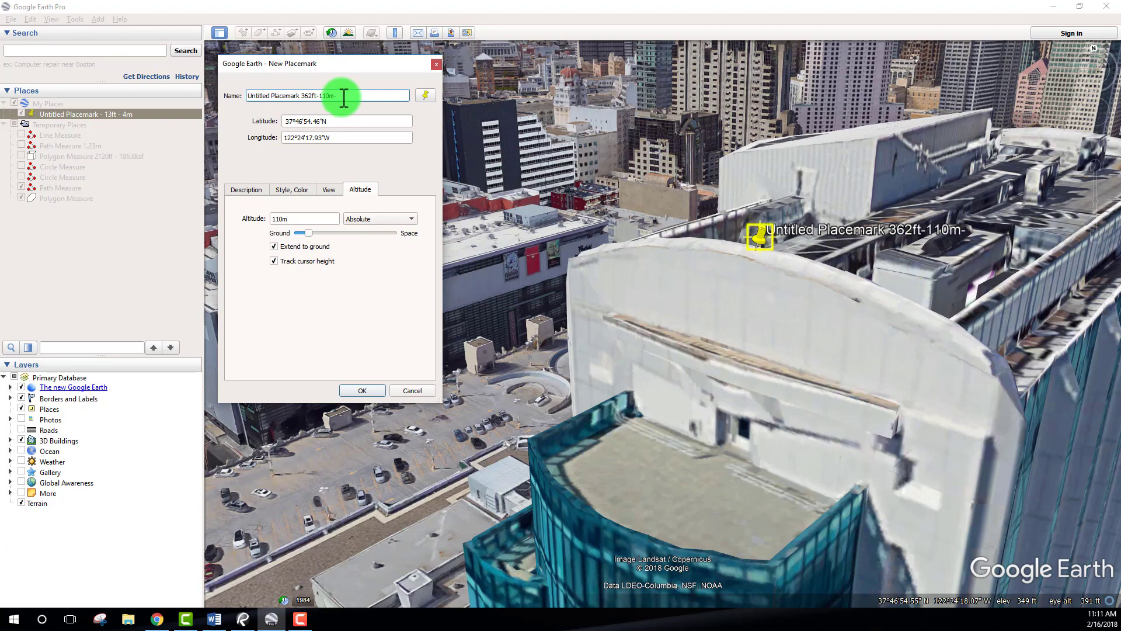
pyautogui.press('BackSpace')
pyautogui.moveTo(303, 97); pyautogui.dragTo(243, 95)
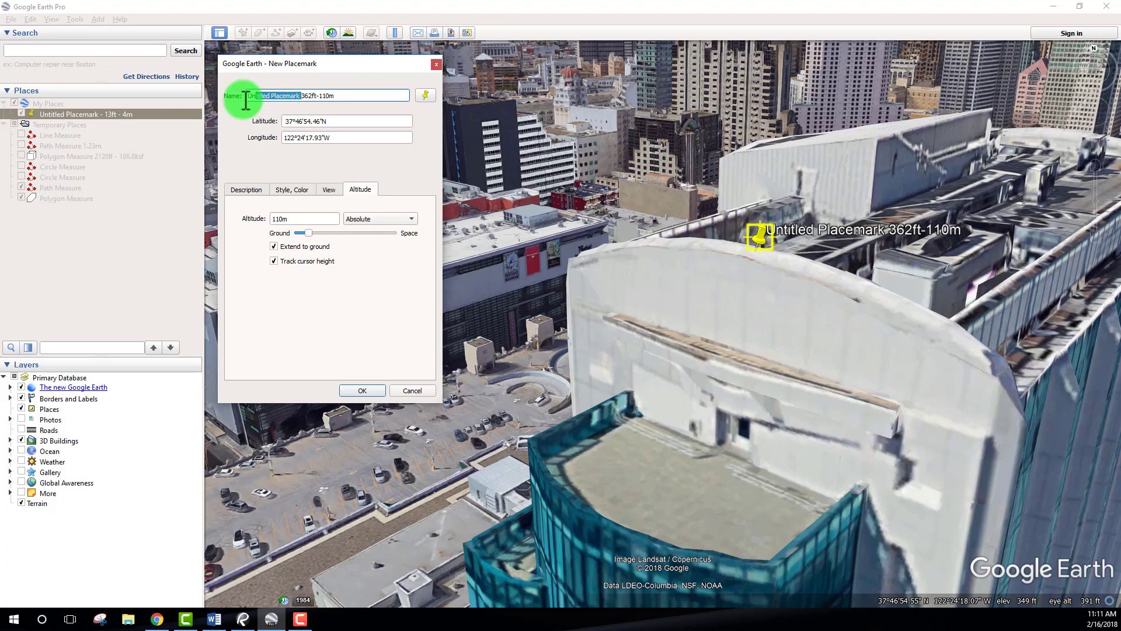
pyautogui.write('Parapet')
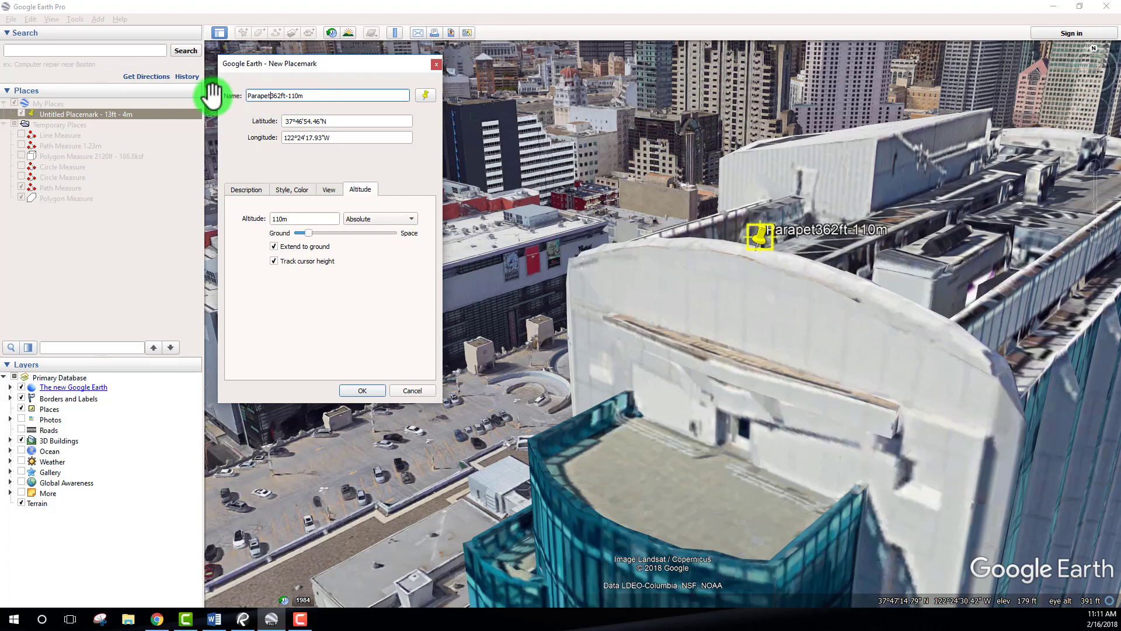
pyautogui.click(363, 390)
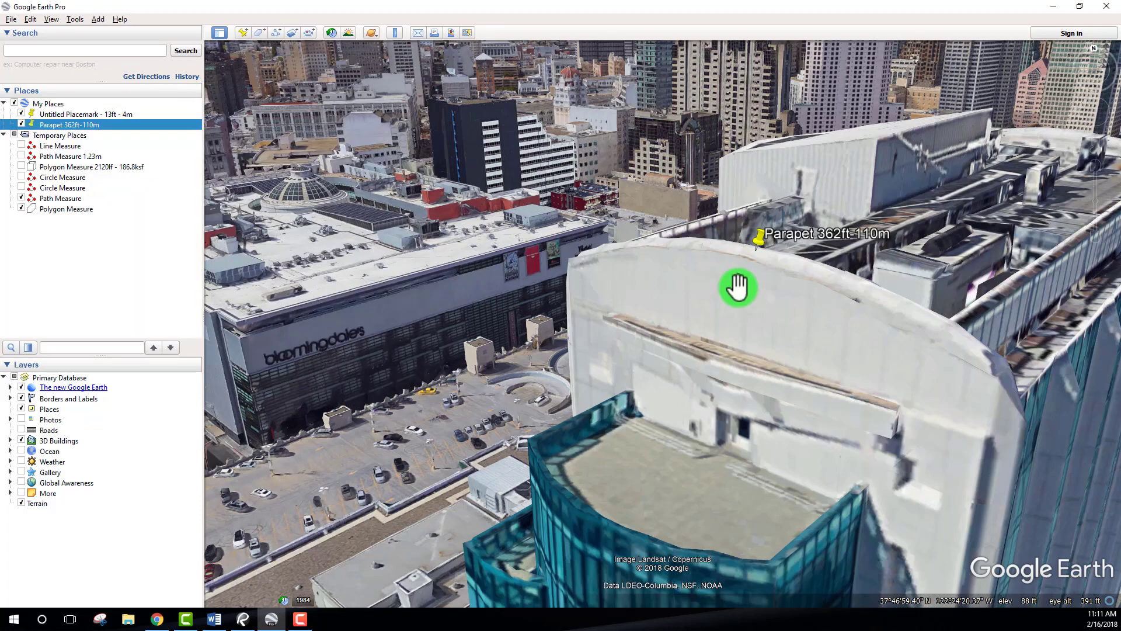
# Step: View the parapet placemark from above the tower and fly to the saved placemark "Untitled Placemark - 13ft - 4m"
pyautogui.moveTo(736, 285); pyautogui.dragTo(654, 251)
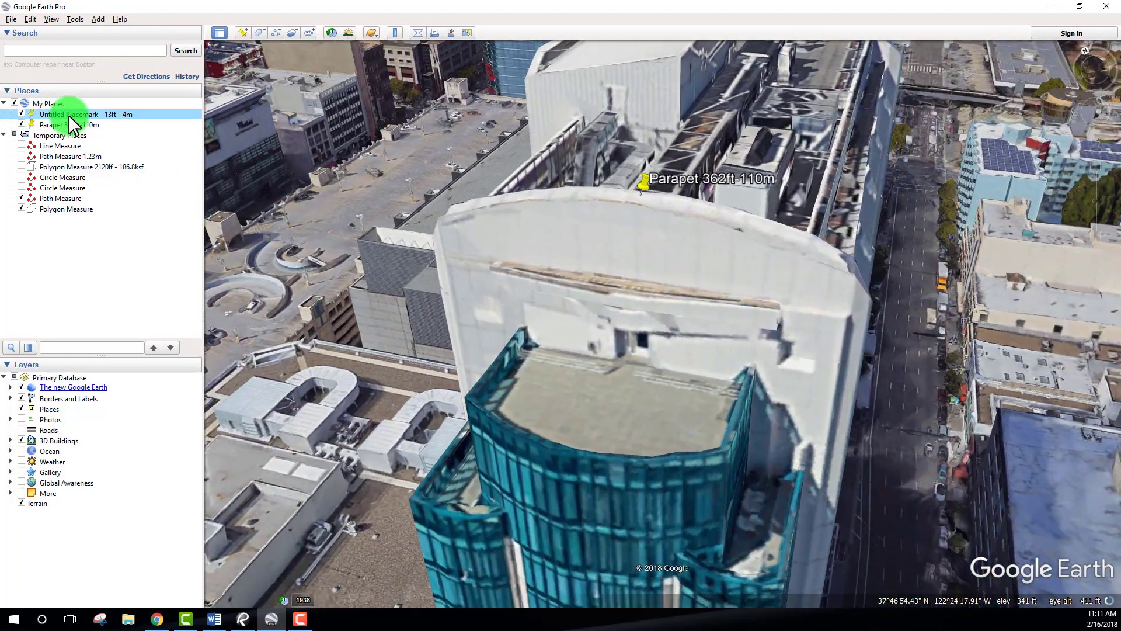
pyautogui.rightClick(63, 128)
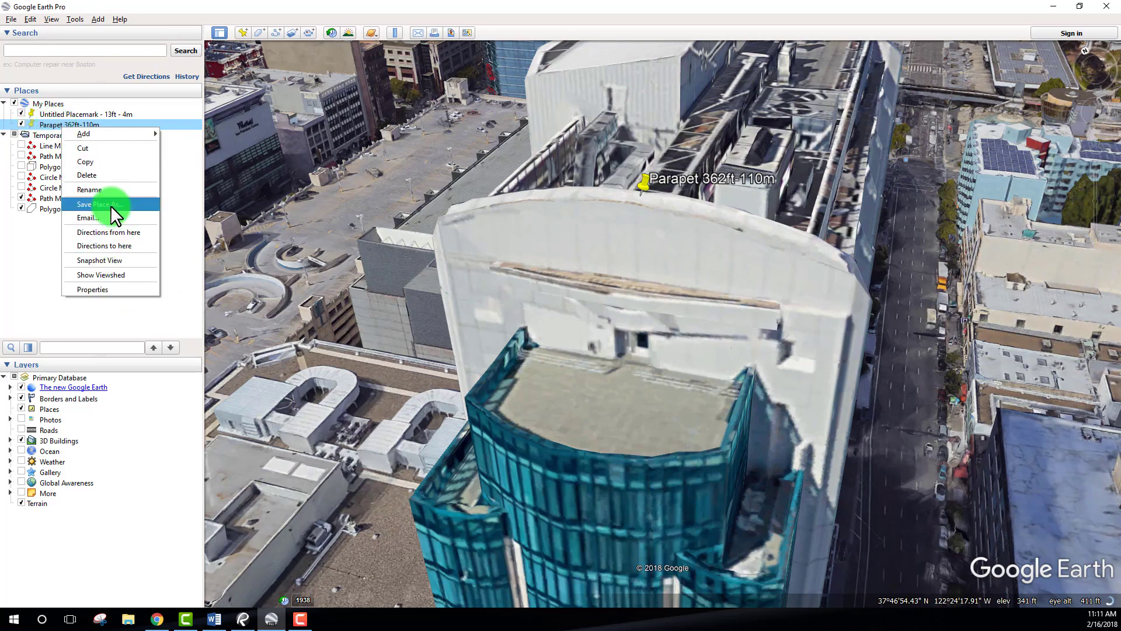
pyautogui.click(34, 138)
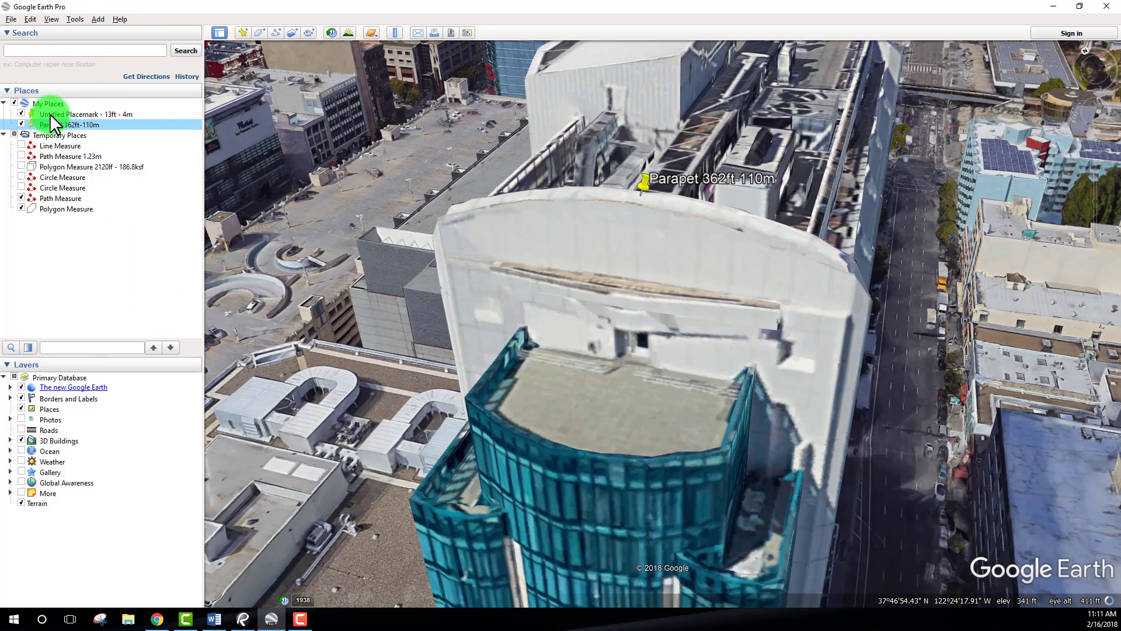
pyautogui.doubleClick(52, 115)
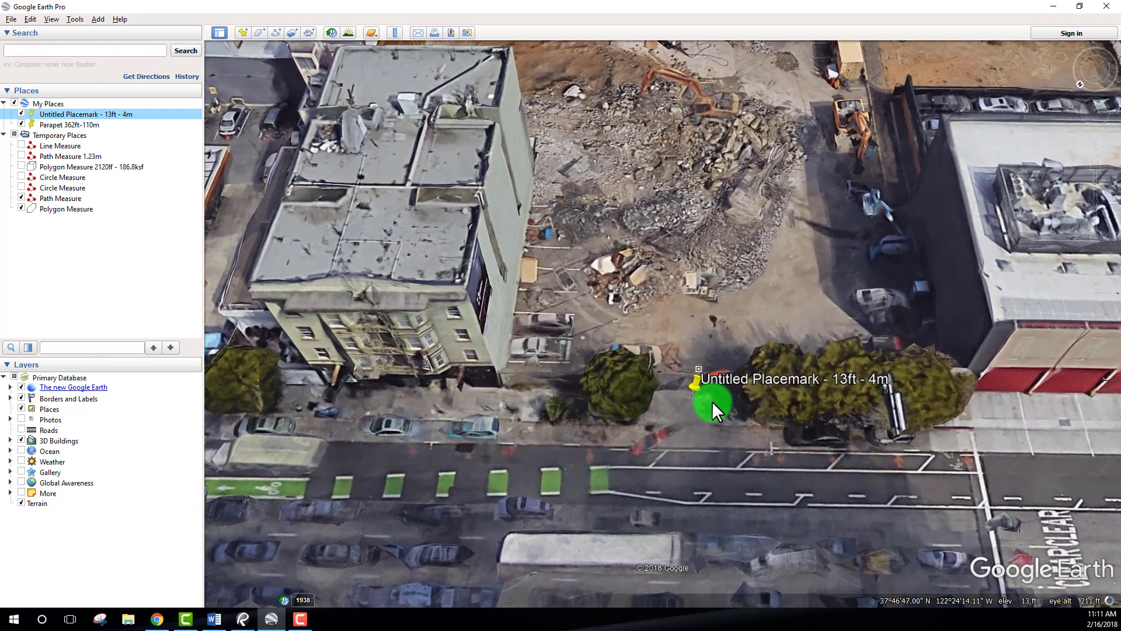
# Step: Save "Untitled Placemark - 13ft - 4m" as a KMZ file in the Documents > Google Earth Pro folder
pyautogui.rightClick(58, 113)
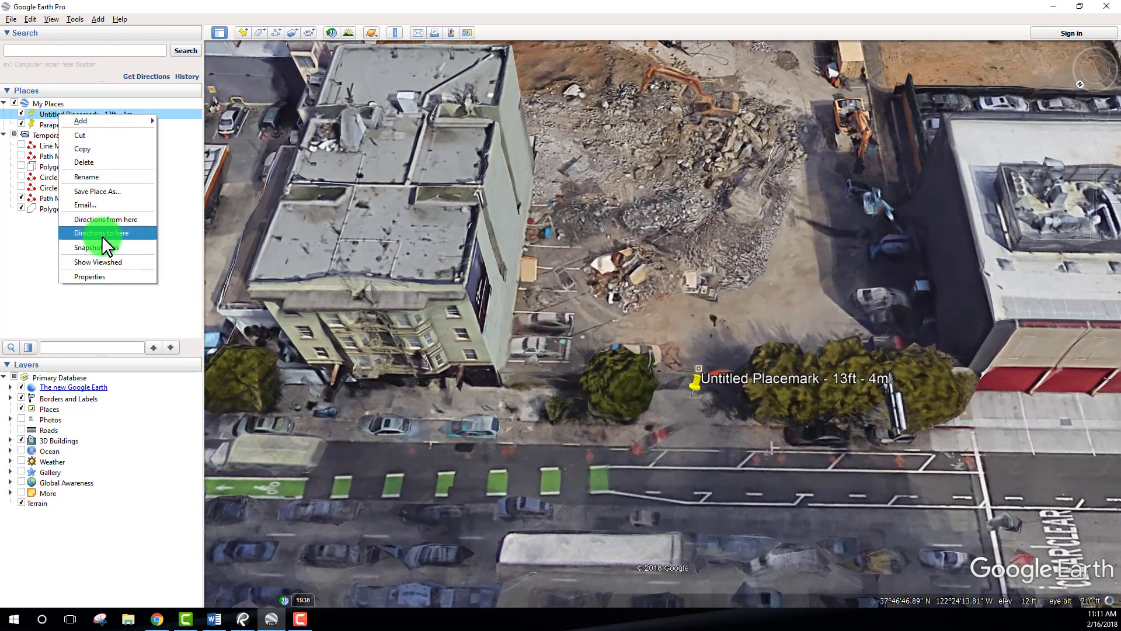
pyautogui.click(98, 191)
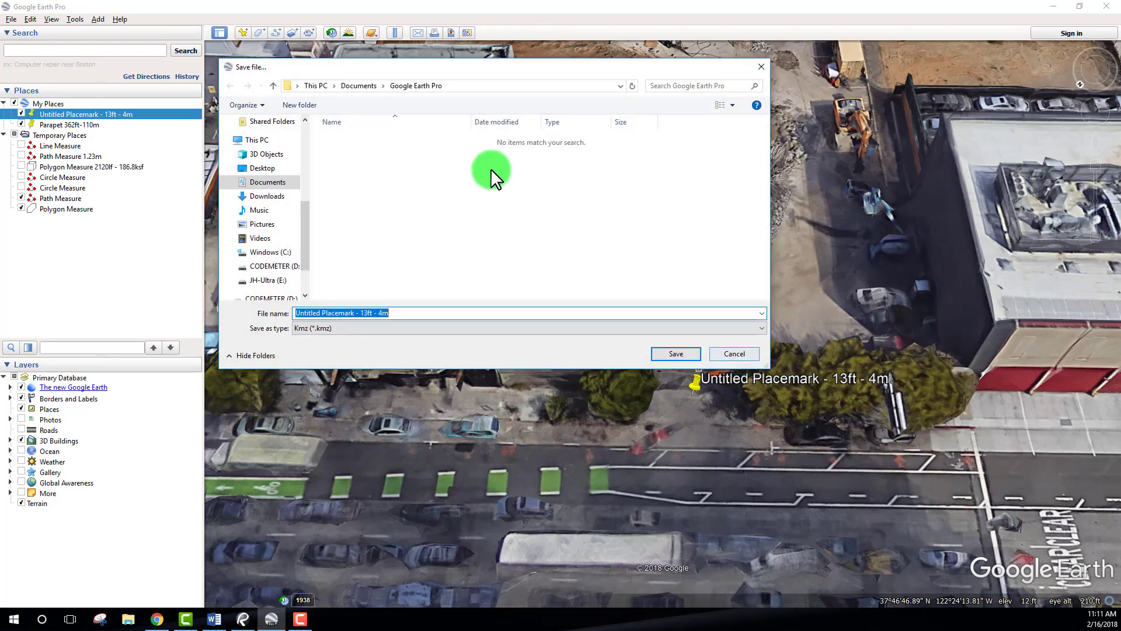
pyautogui.moveTo(485, 71); pyautogui.dragTo(513, 137)
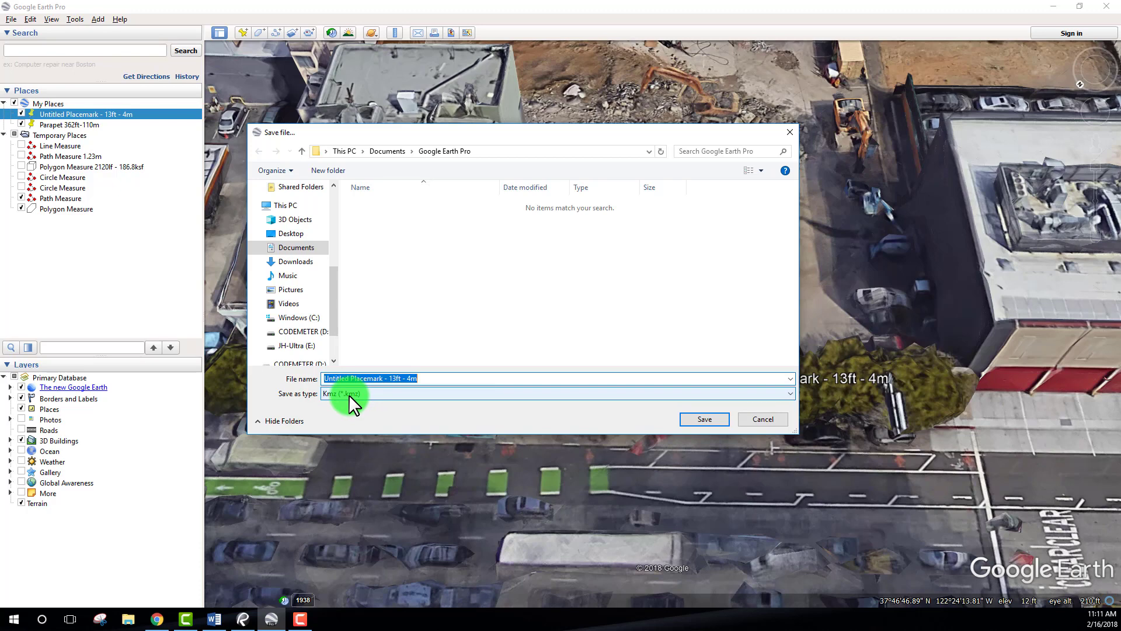
pyautogui.moveTo(467, 130); pyautogui.dragTo(453, 74)
pyautogui.click(682, 364)
# Step: Open the Ruler's 3D polygon measurement over a wide view of San Francisco
pyautogui.moveTo(680, 373); pyautogui.dragTo(653, 309)
pyautogui.scroll(-5, 653, 309)
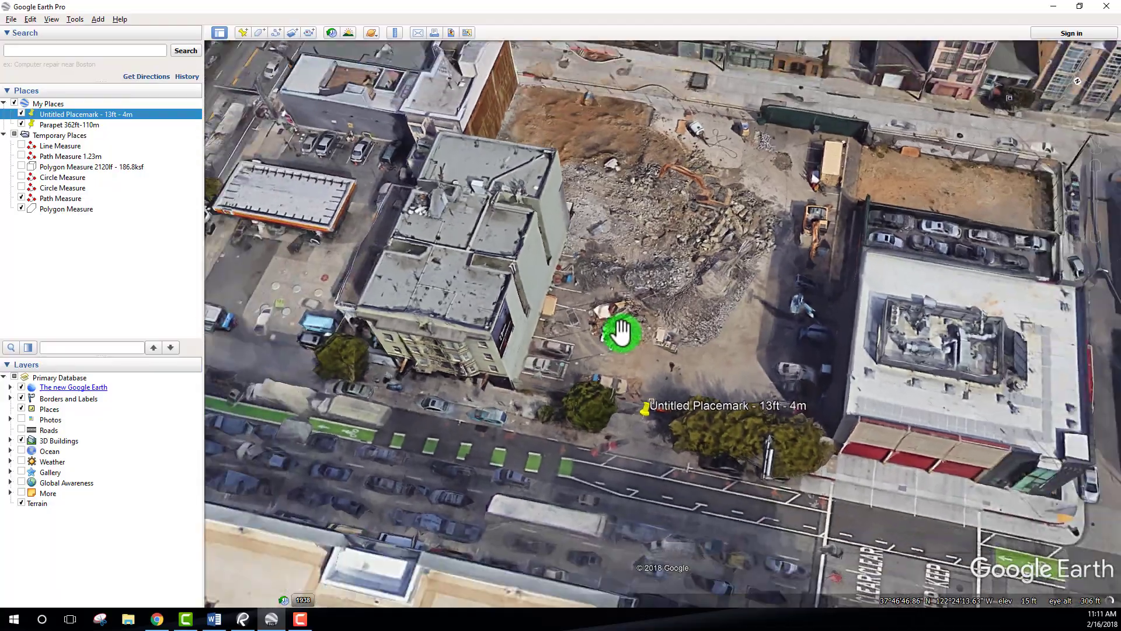
pyautogui.scroll(-8, 662, 302)
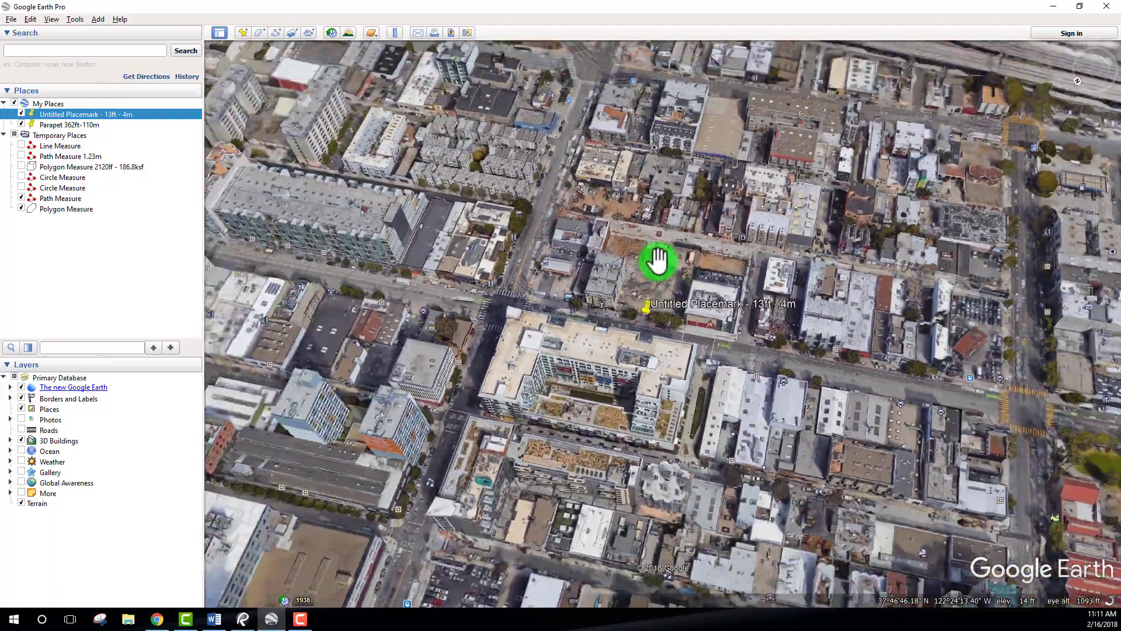
pyautogui.scroll(-8, 635, 354)
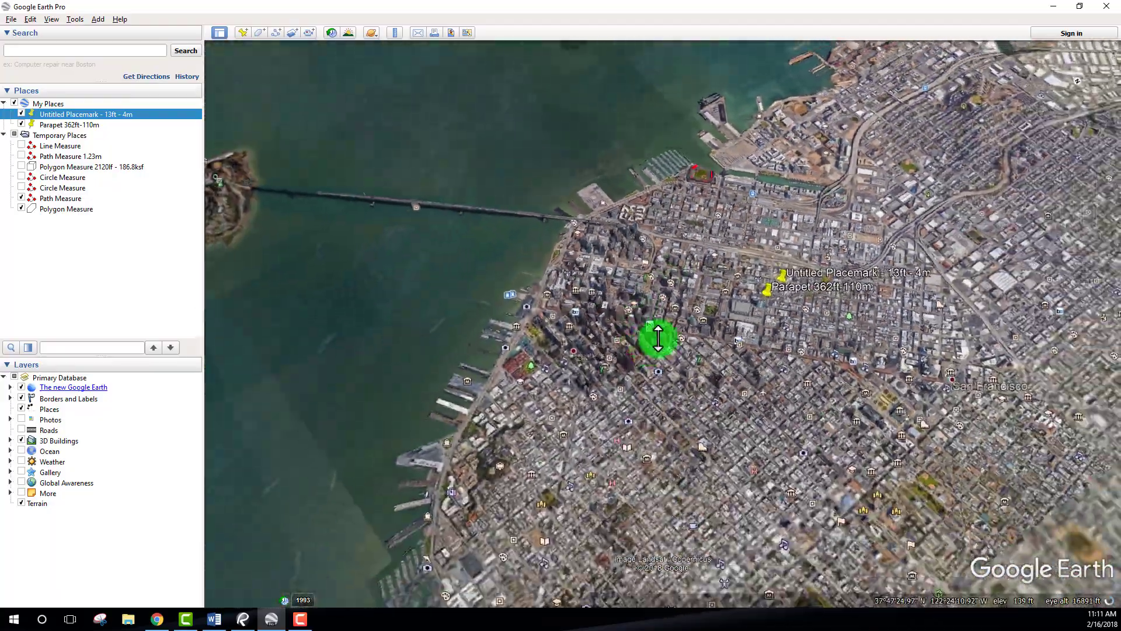
pyautogui.scroll(-3, 793, 296)
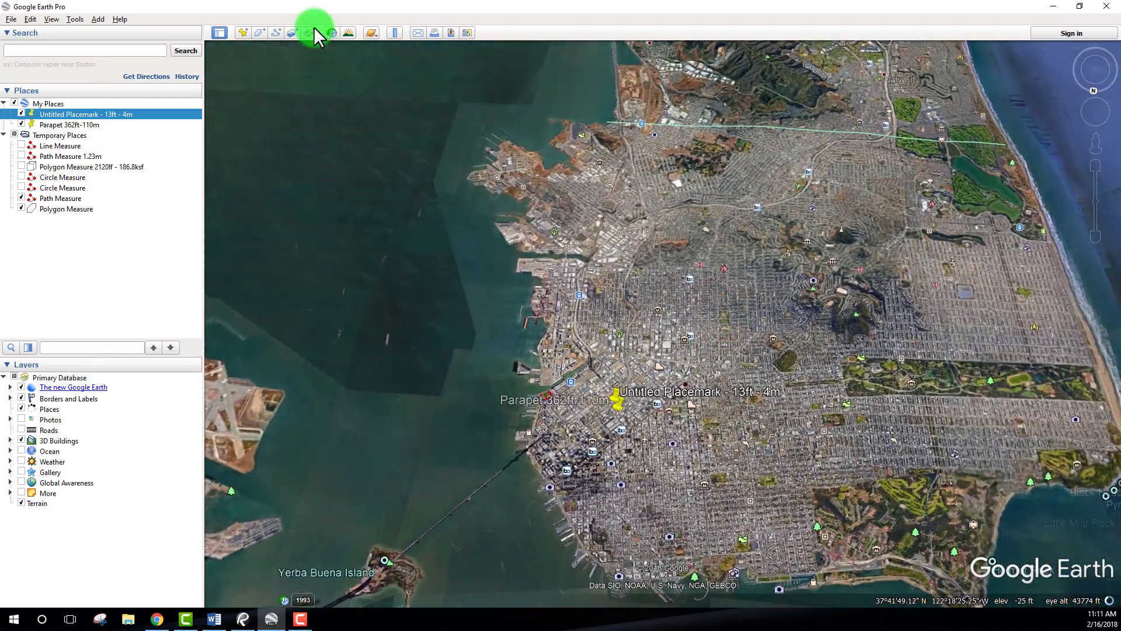
pyautogui.click(394, 32)
pyautogui.moveTo(268, 59); pyautogui.dragTo(267, 66)
pyautogui.moveTo(444, 304); pyautogui.dragTo(498, 265, button='middle')
pyautogui.scroll(5, 483, 323)
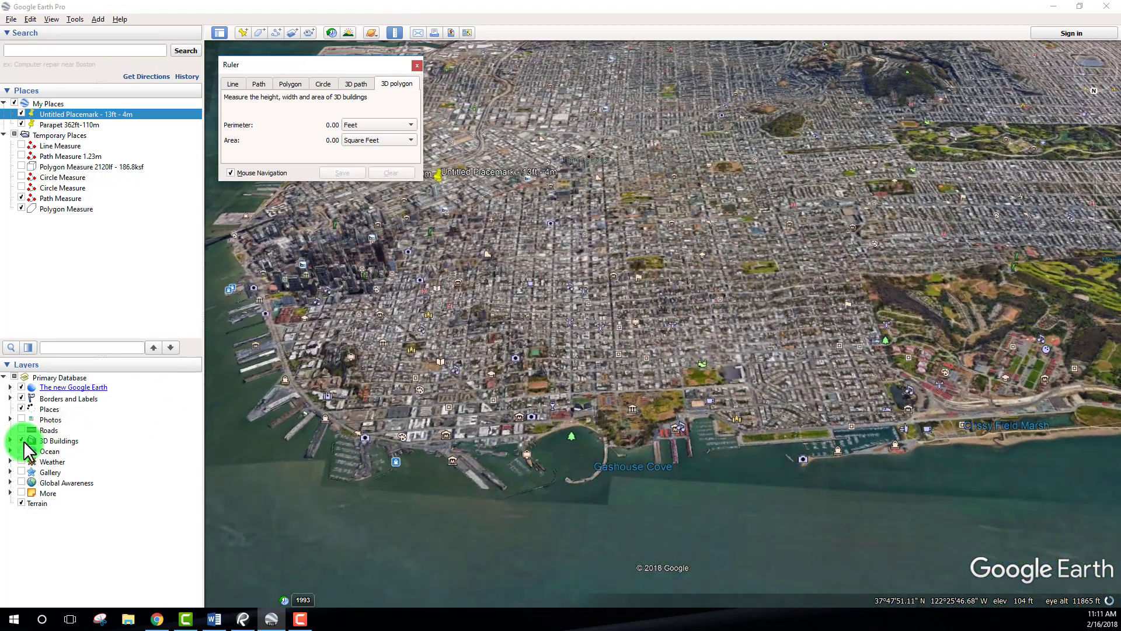
# Step: Switch the 3D Buildings layer off and back on to compare the city with and without it
pyautogui.click(23, 441)
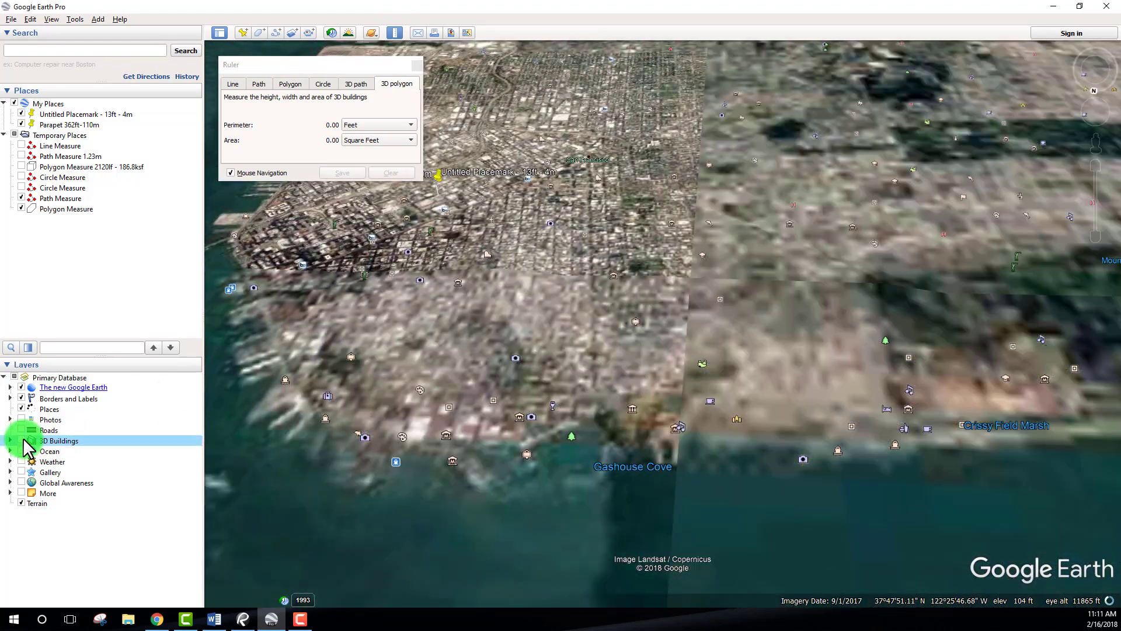
pyautogui.click(22, 504)
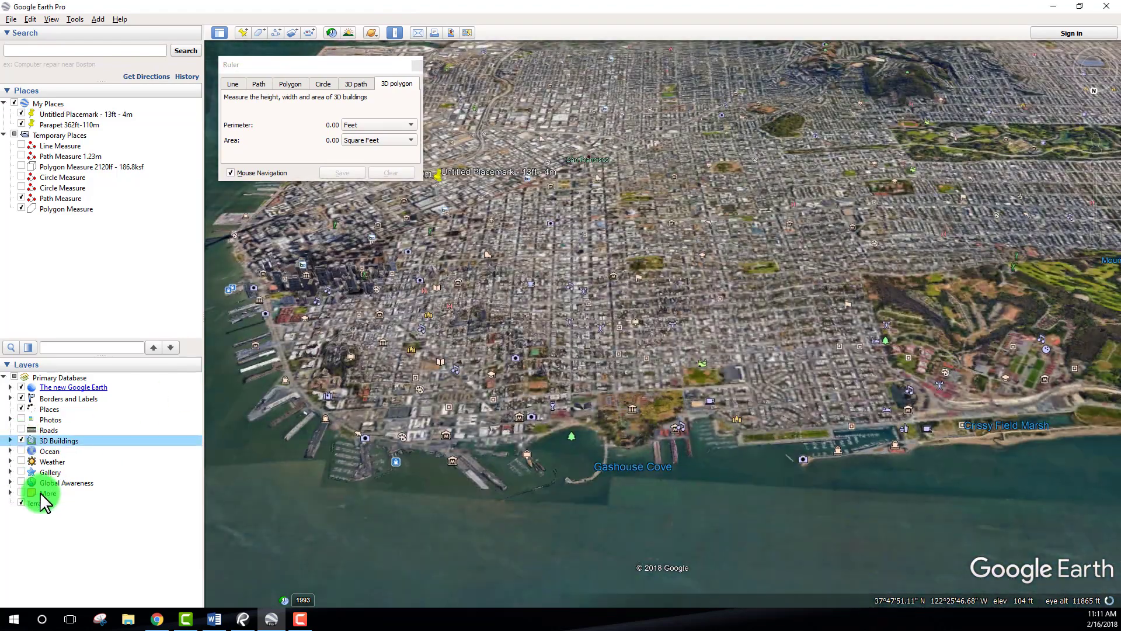
pyautogui.scroll(-4, 1022, 606)
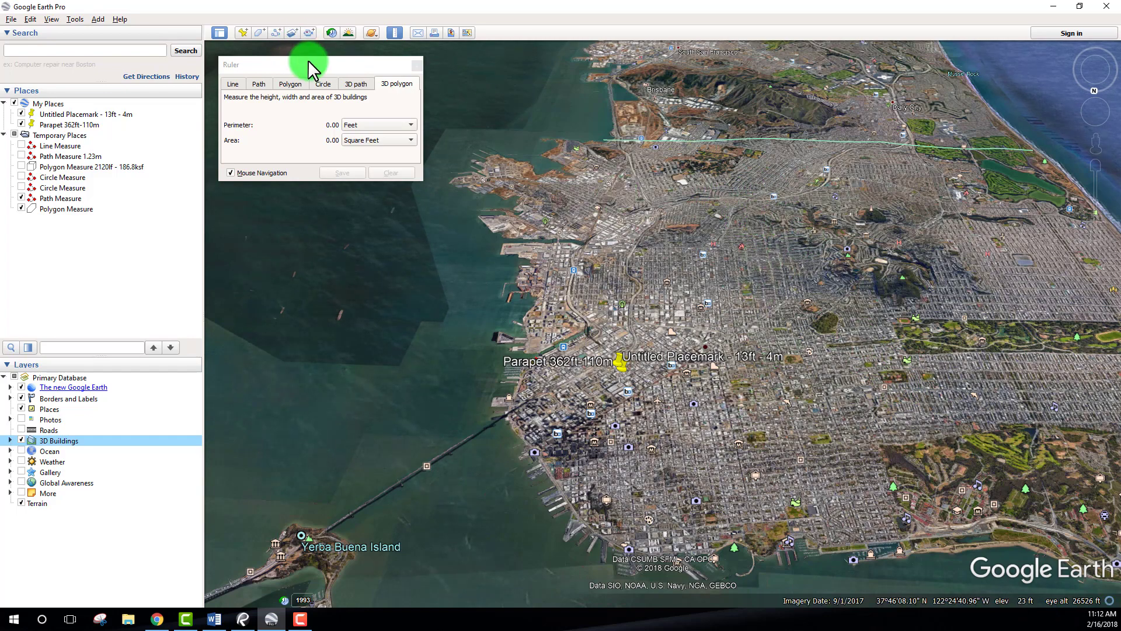
pyautogui.moveTo(307, 60)
pyautogui.mouseDown()
pyautogui.moveTo(321, 87)
pyautogui.moveTo(311, 64)
pyautogui.mouseUp()
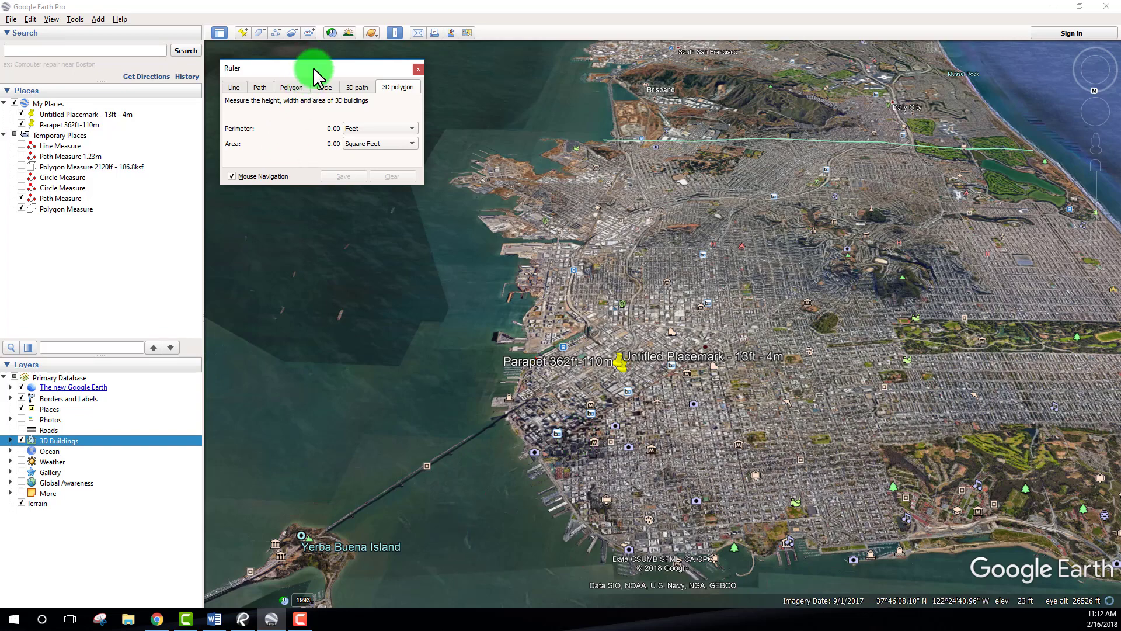
pyautogui.moveTo(313, 67)
pyautogui.mouseDown()
pyautogui.moveTo(408, 120)
pyautogui.moveTo(312, 65)
pyautogui.mouseUp()
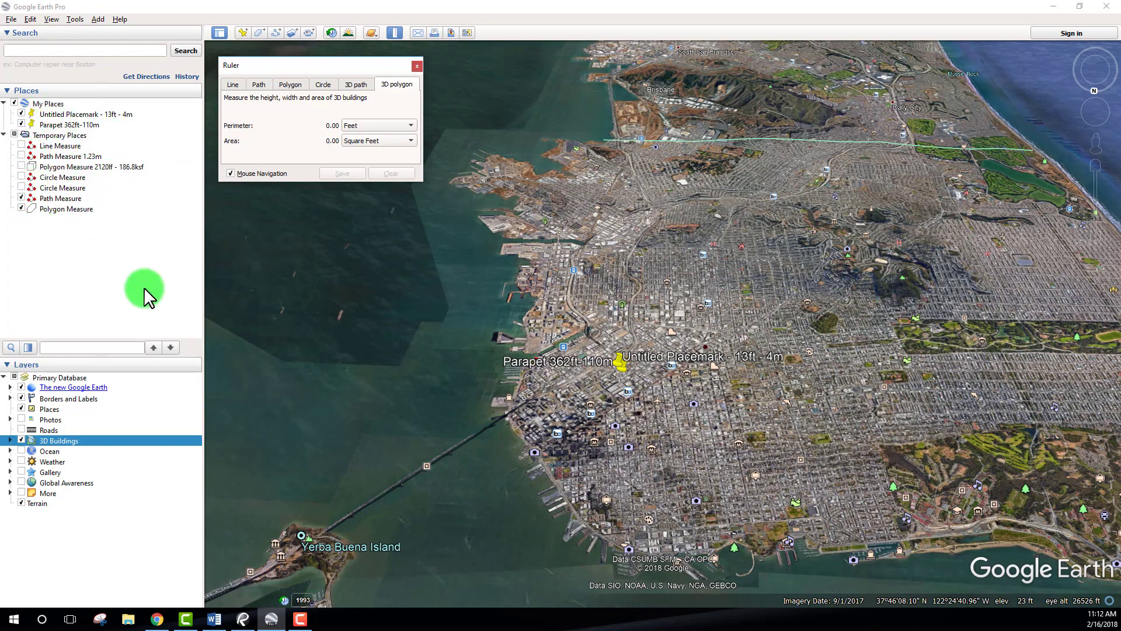
pyautogui.moveTo(808, 343); pyautogui.dragTo(796, 366, button='middle')
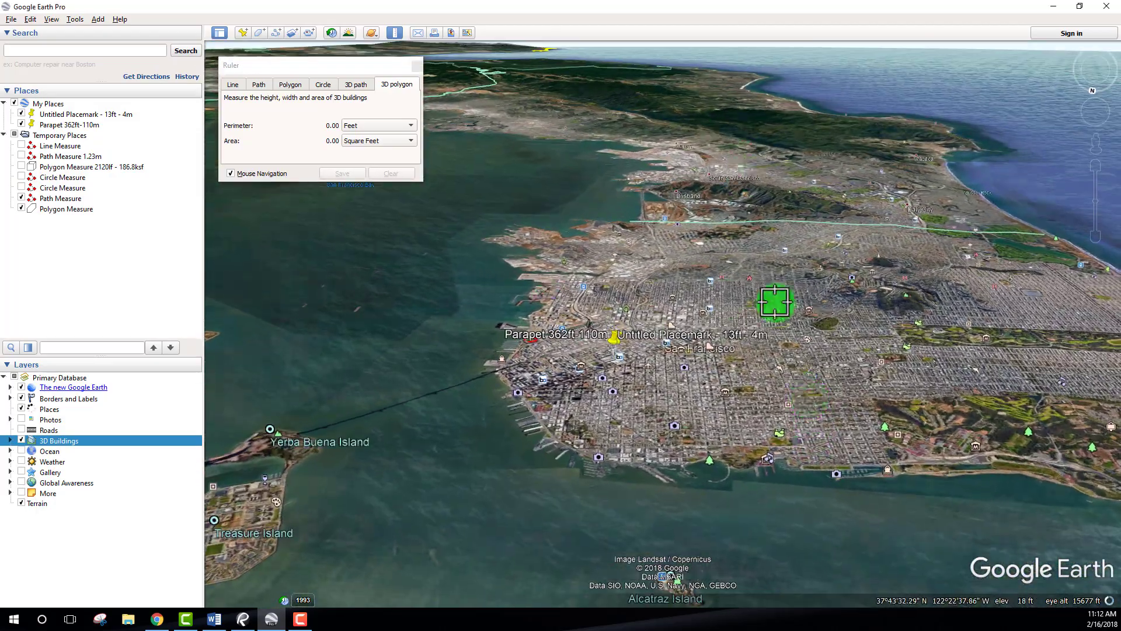
pyautogui.moveTo(780, 275); pyautogui.dragTo(783, 313)
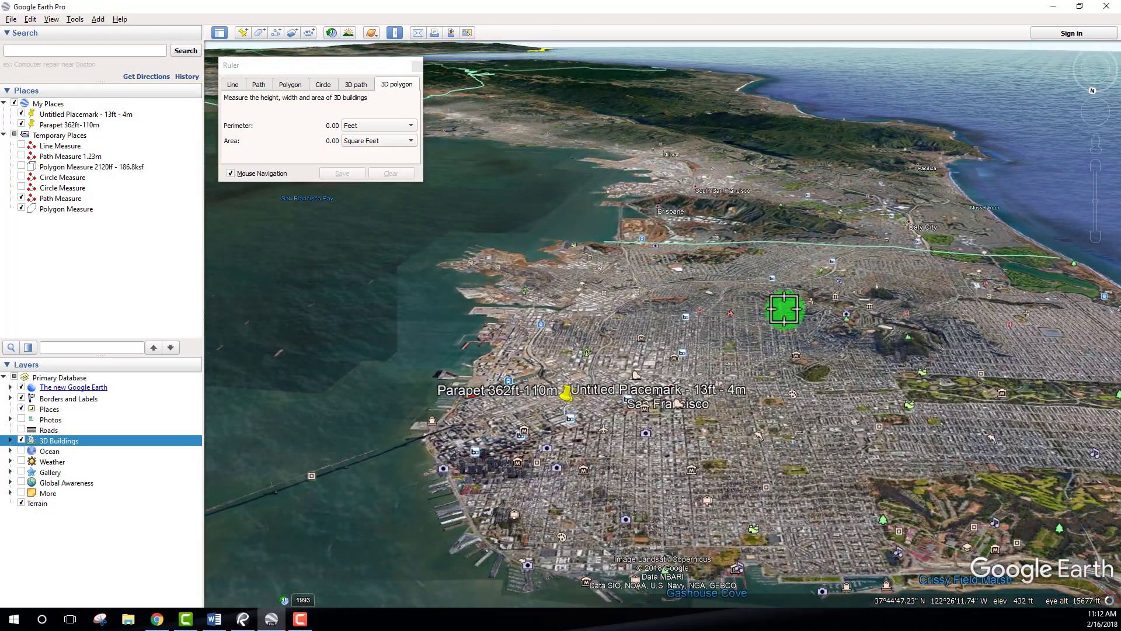